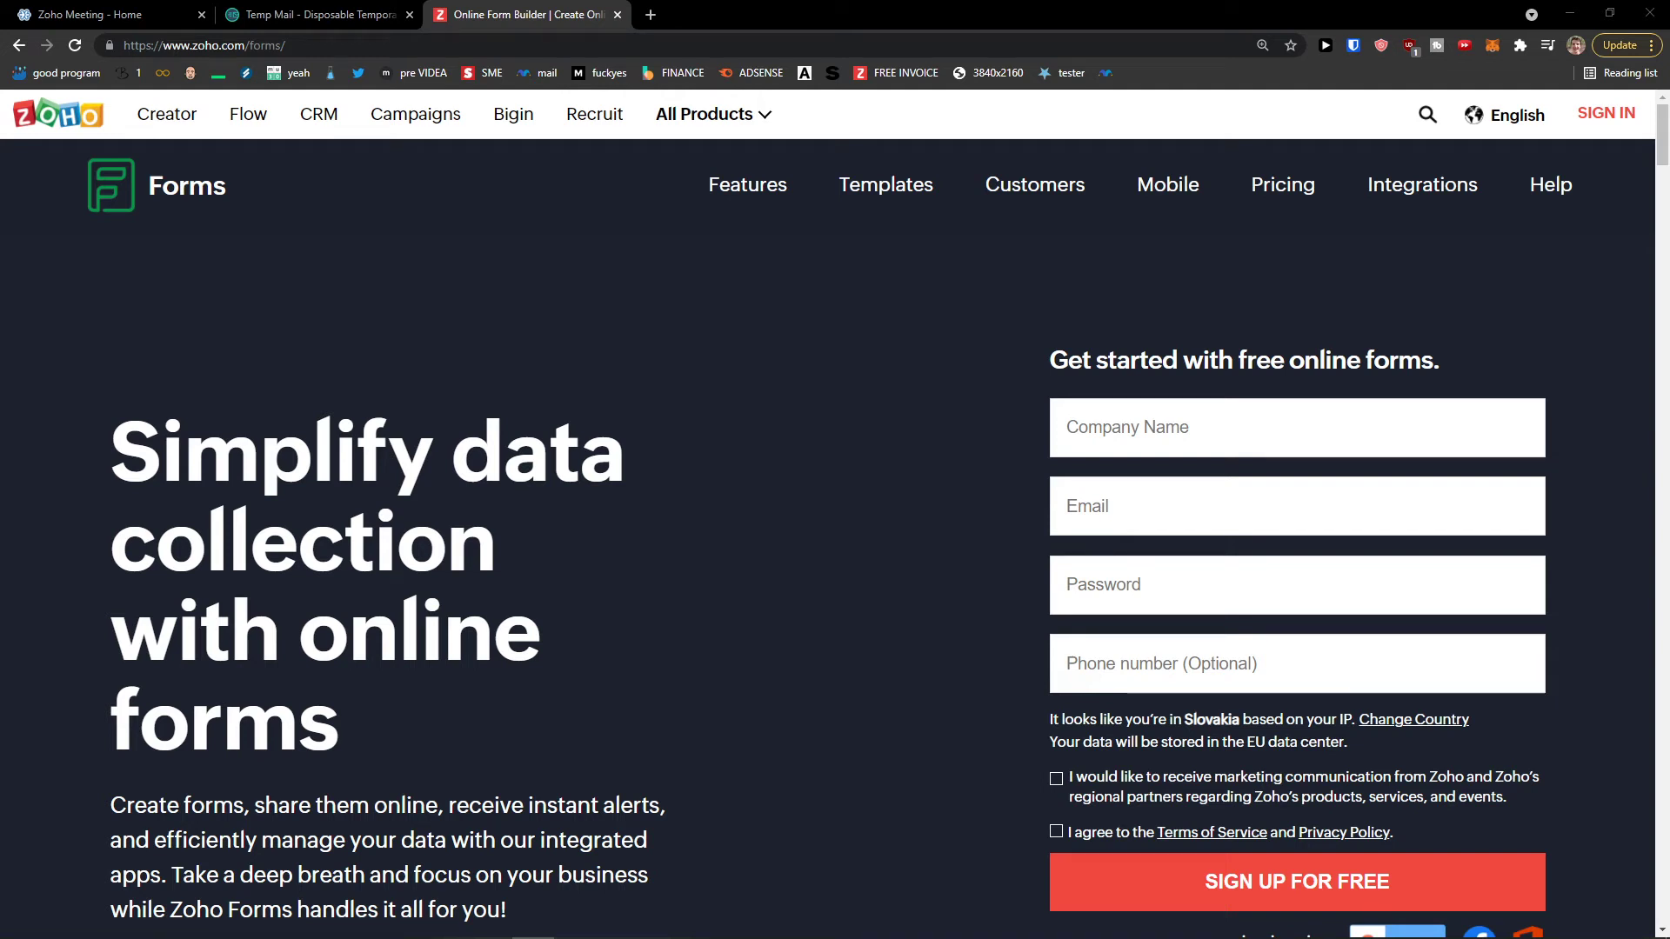
Step: Enlarge the sign-up page and enter the company name
scroll(788, 739, down, 1)
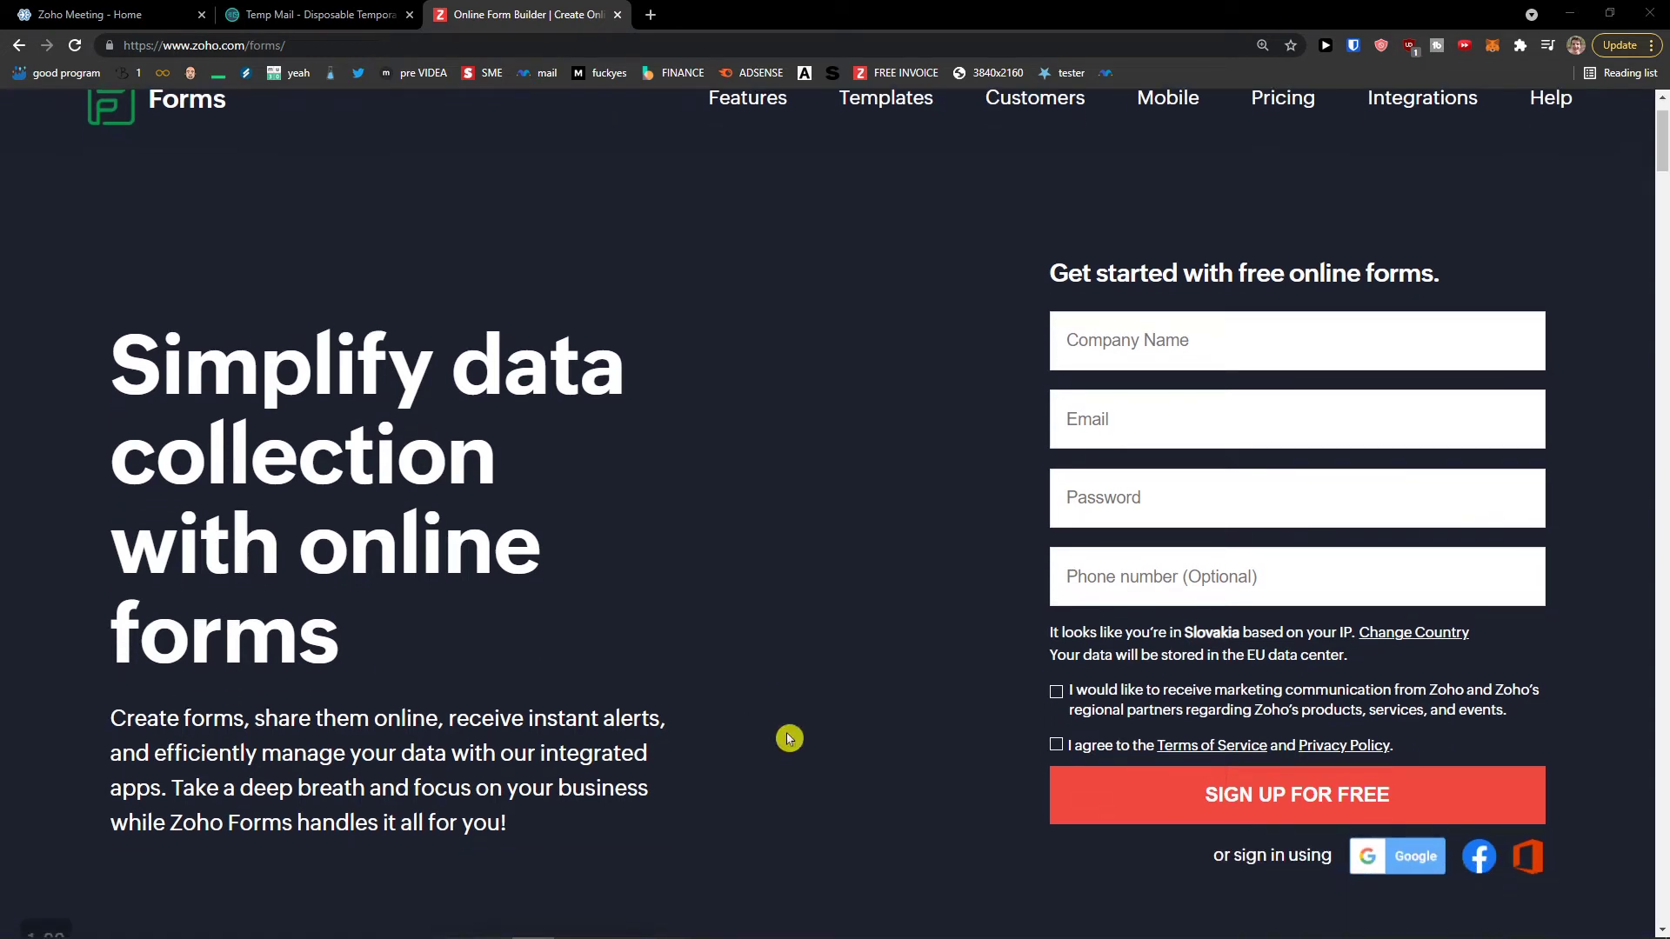
scroll(783, 736, up, 1)
scroll(781, 739, down, 1)
scroll(801, 712, up, 1)
scroll(804, 708, down, 1)
click(1109, 348)
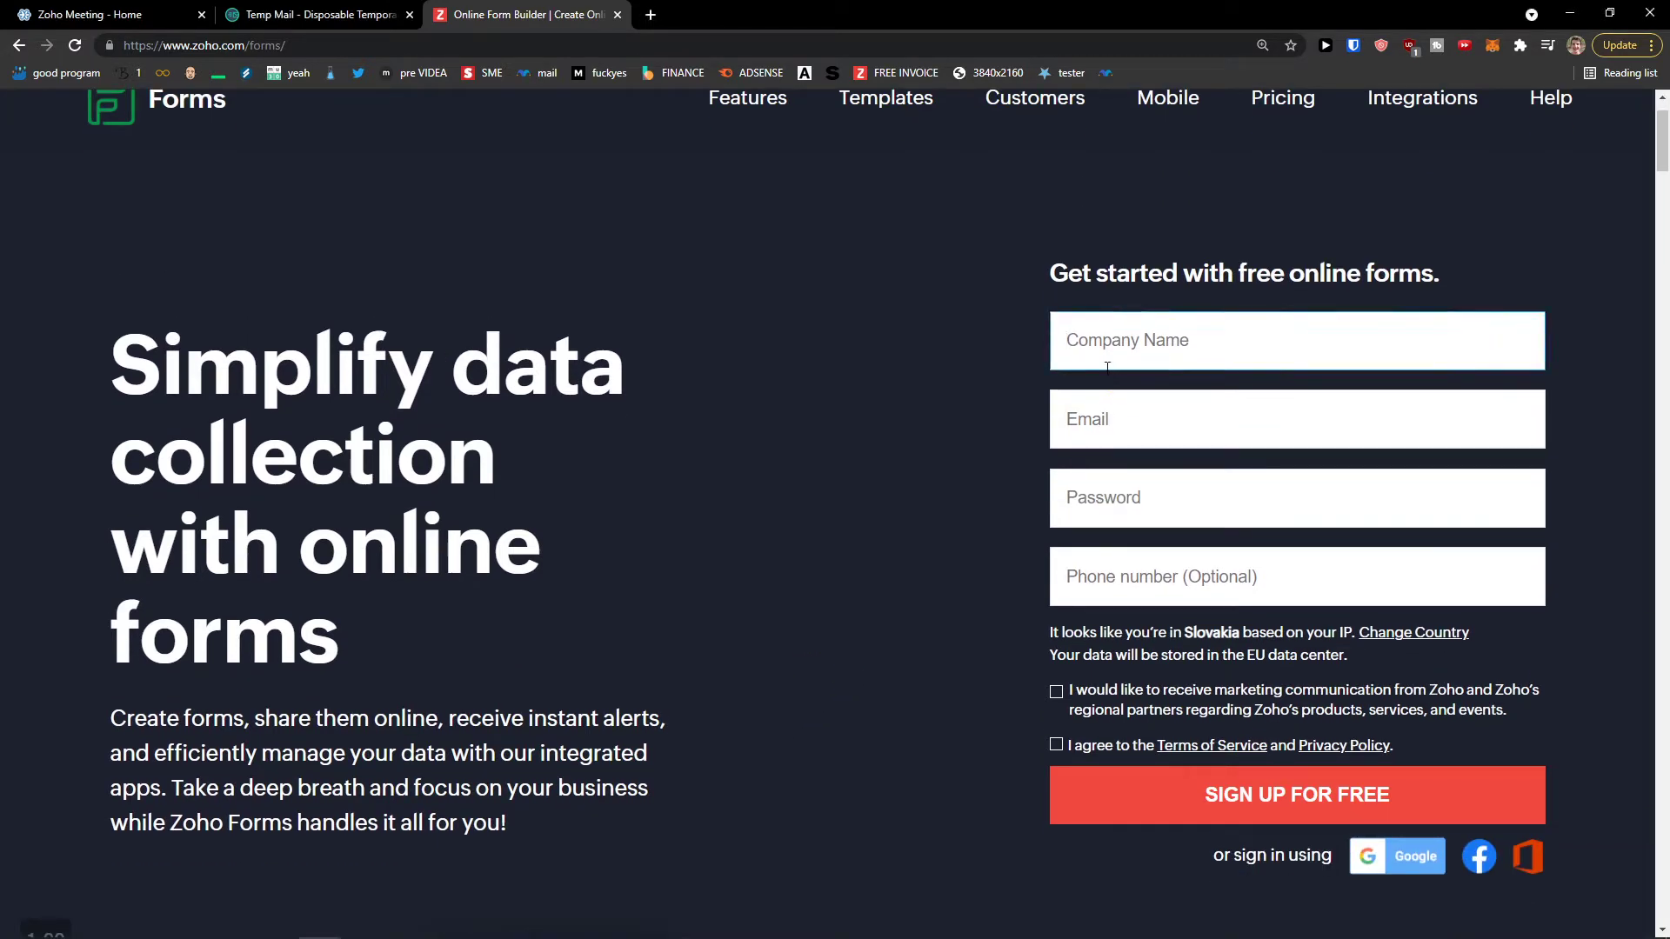
key(ctrl+plus)
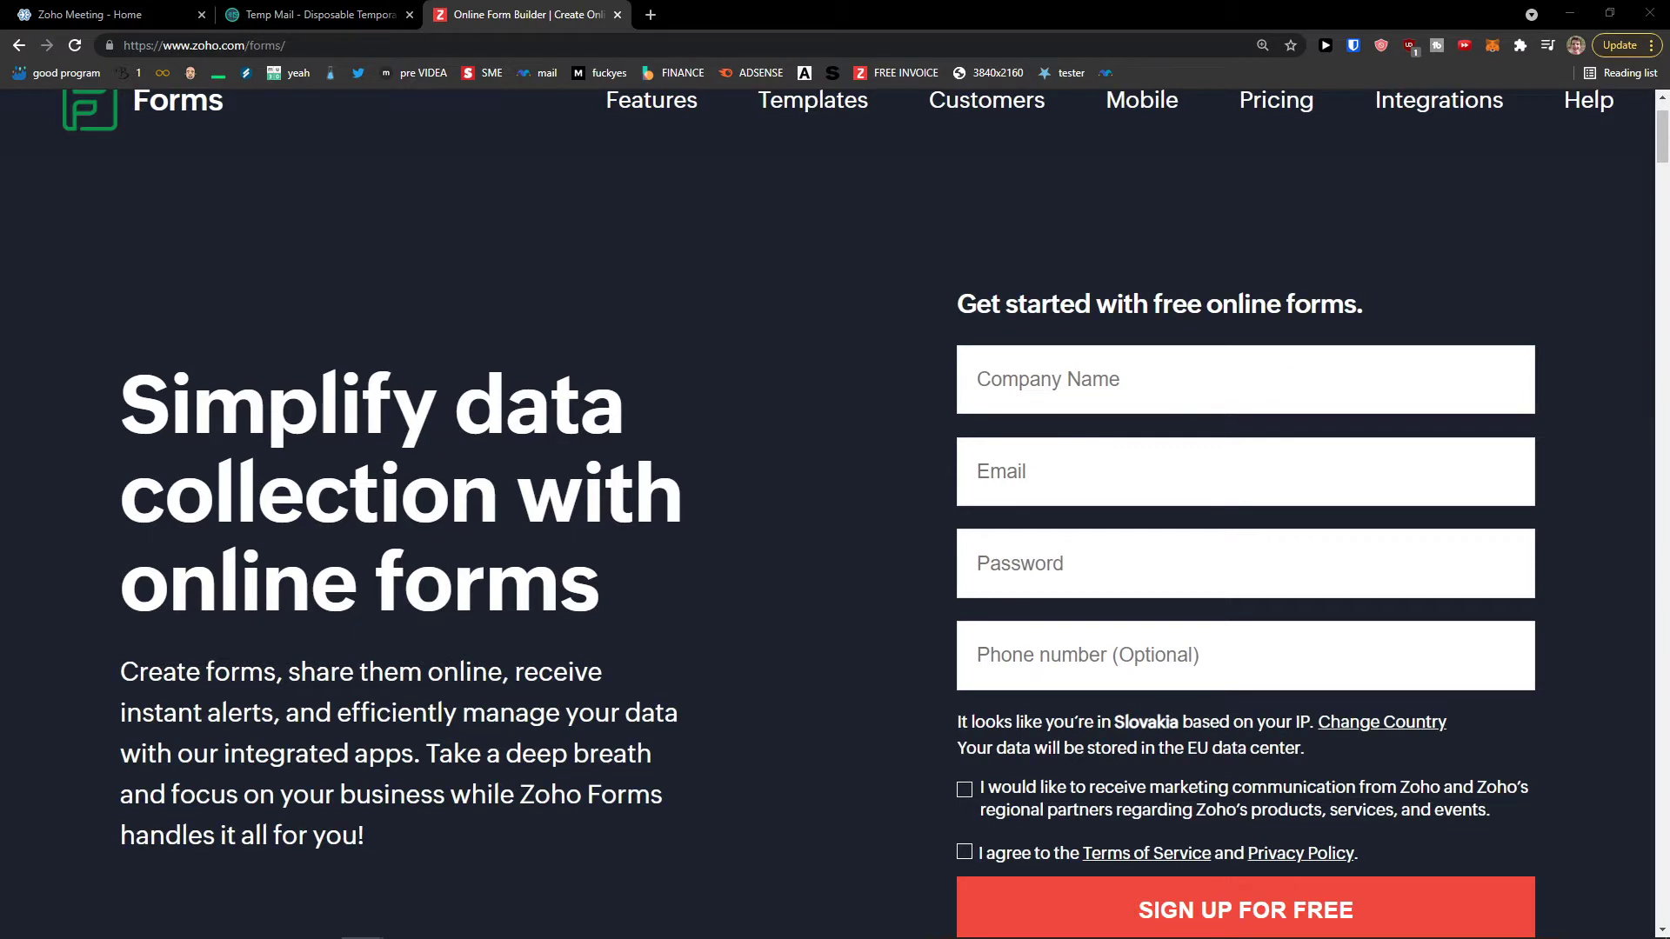
click(987, 405)
text(Sun wei LLC)
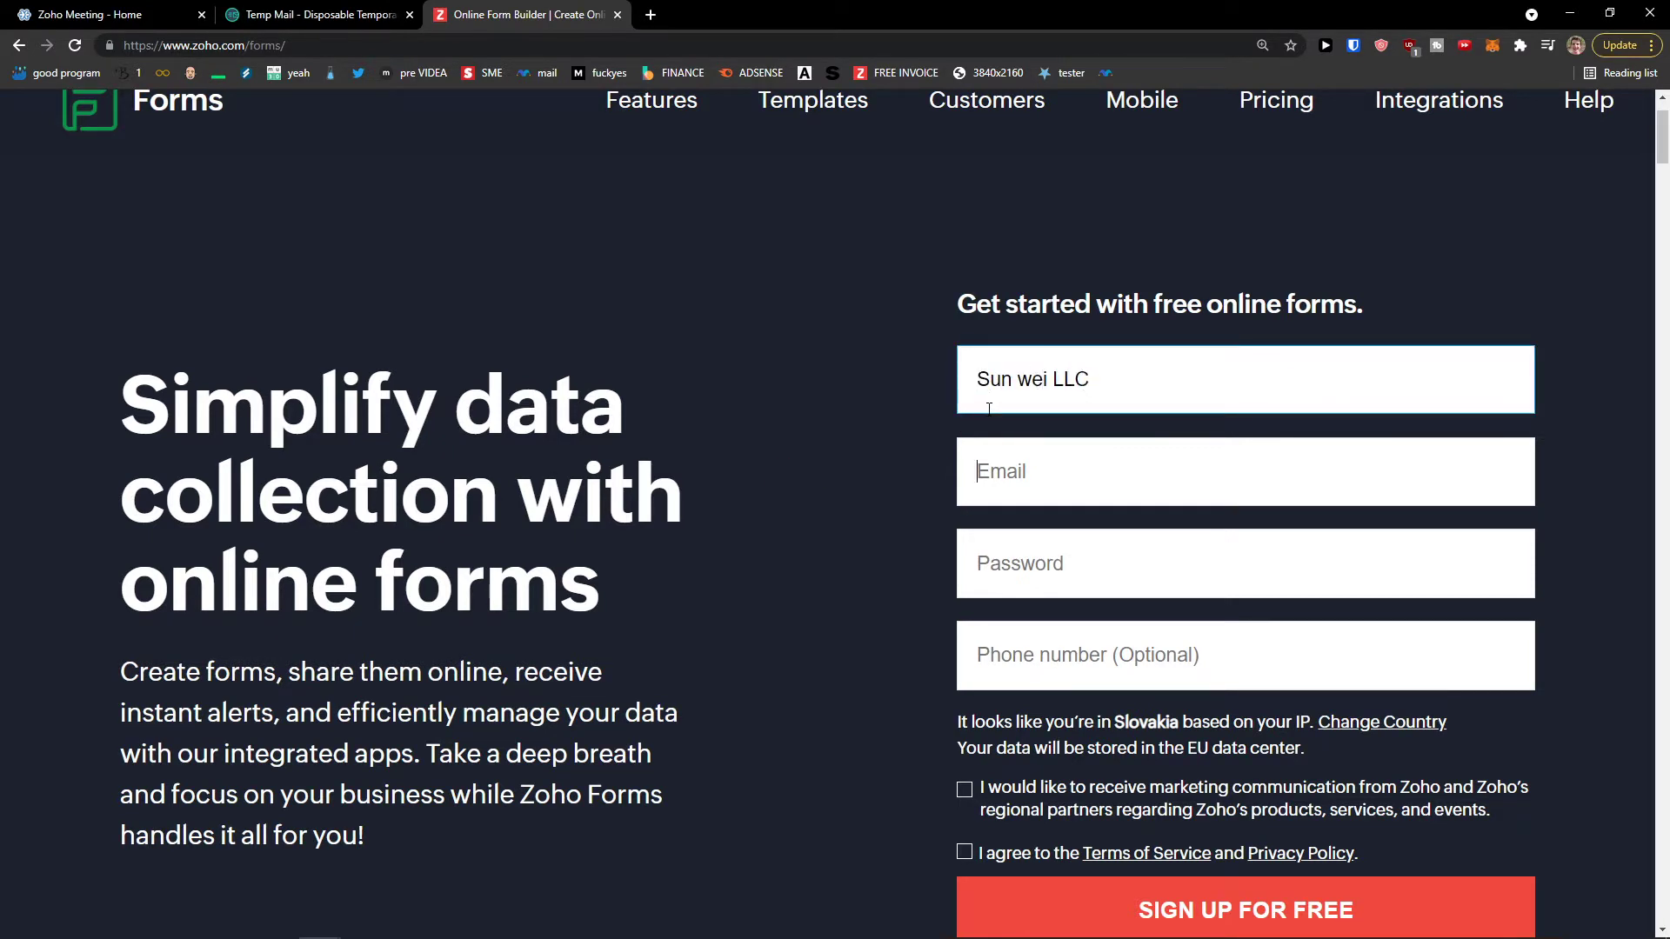
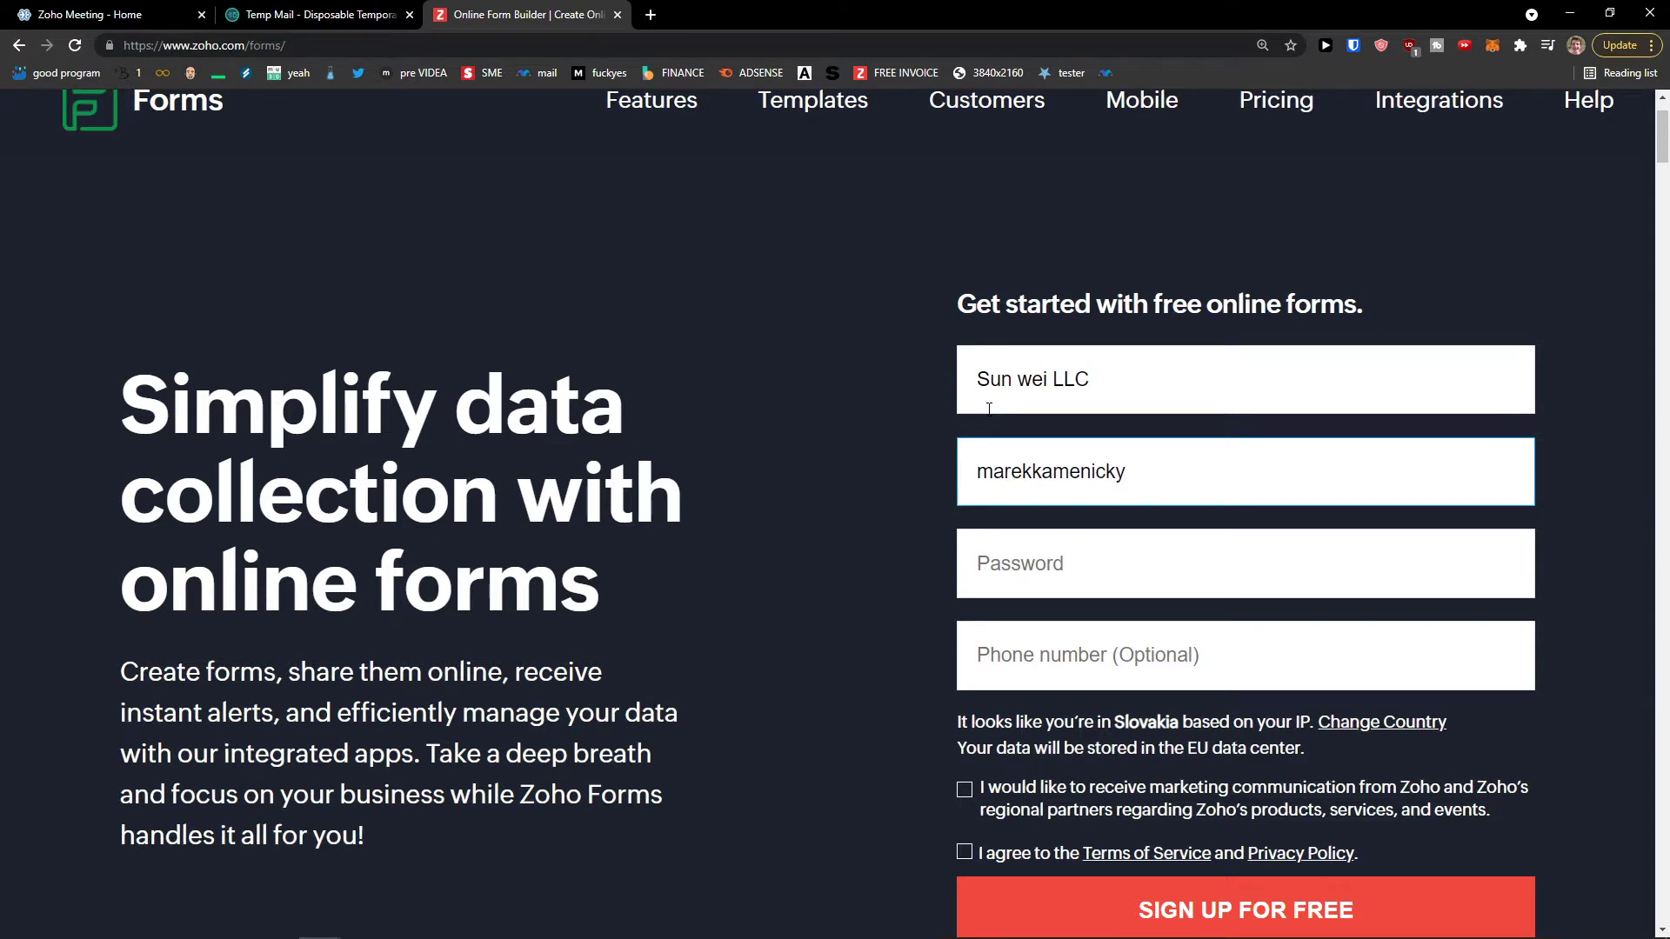
Step: Copy the temporary mailbox address into the sign-up e-mail field
key(ctrl+a)
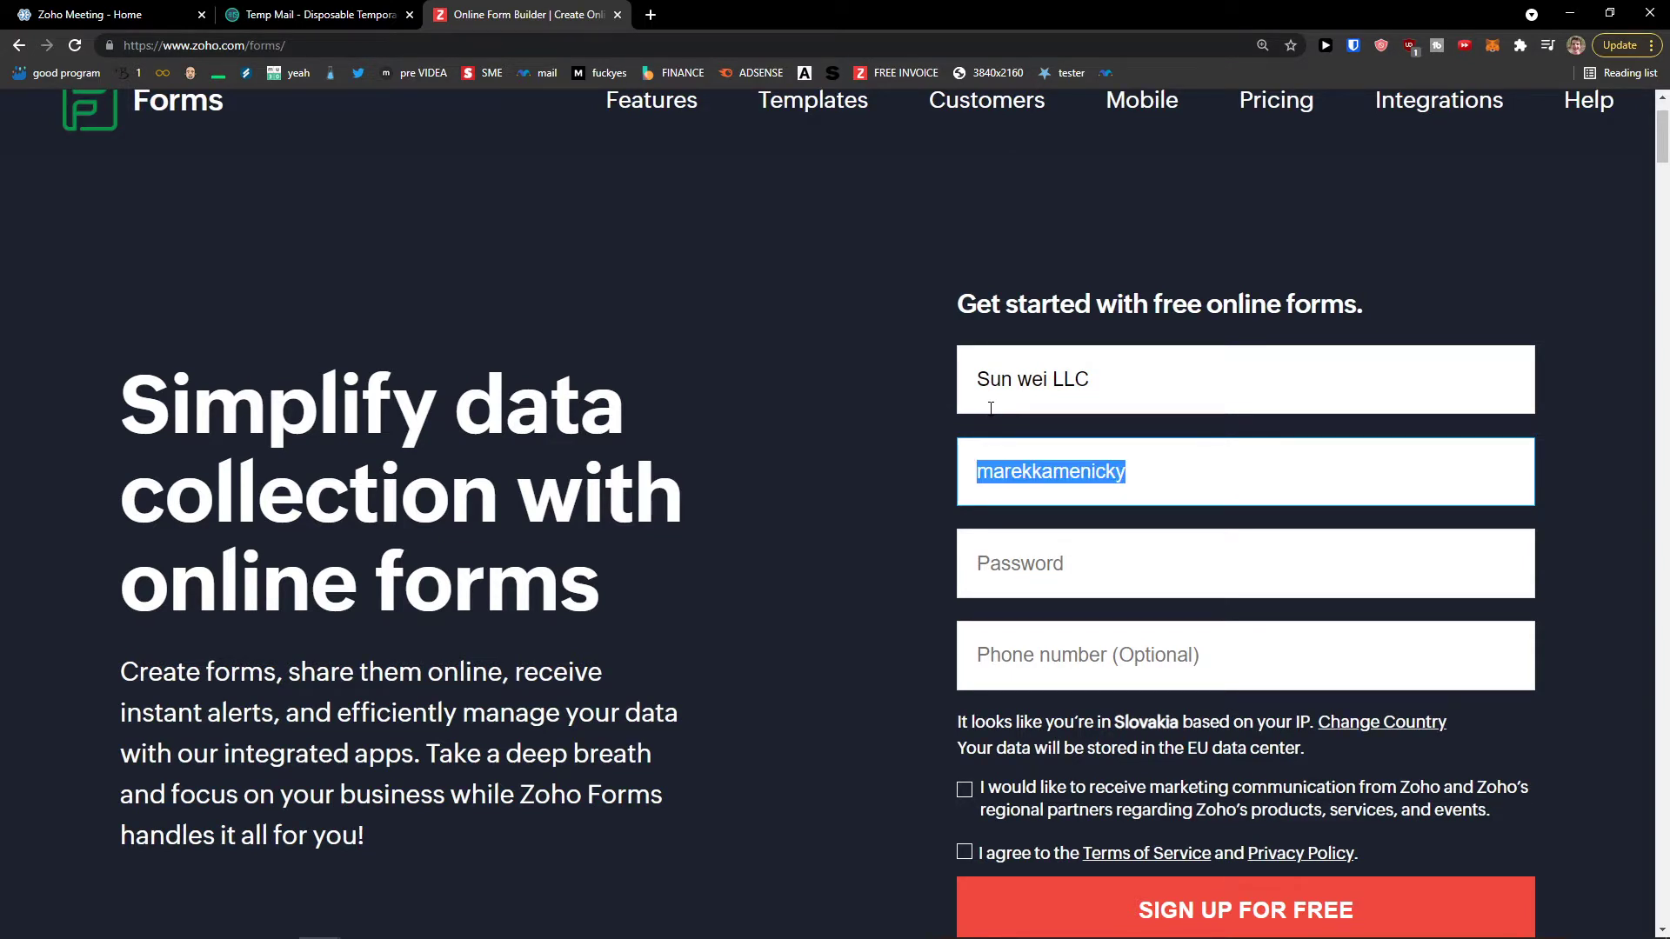
click(261, 16)
click(1022, 324)
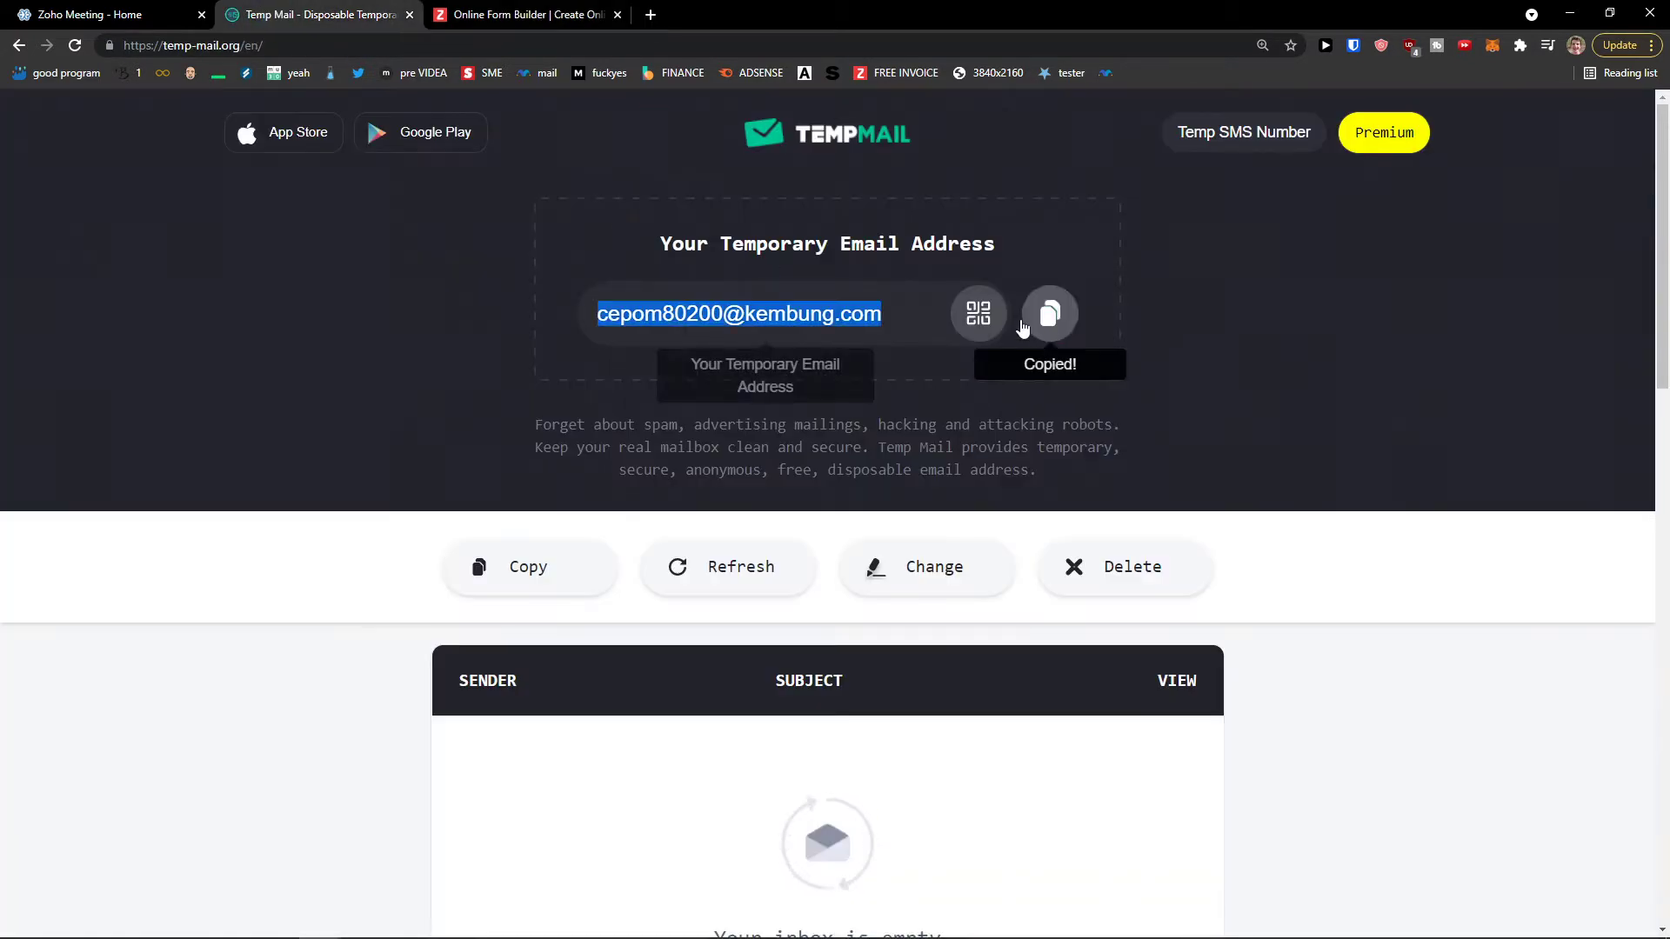
click(522, 15)
key(ctrl+v)
Step: Enter a strong account password
click(1126, 565)
text(•••••••••)
key(Tab)
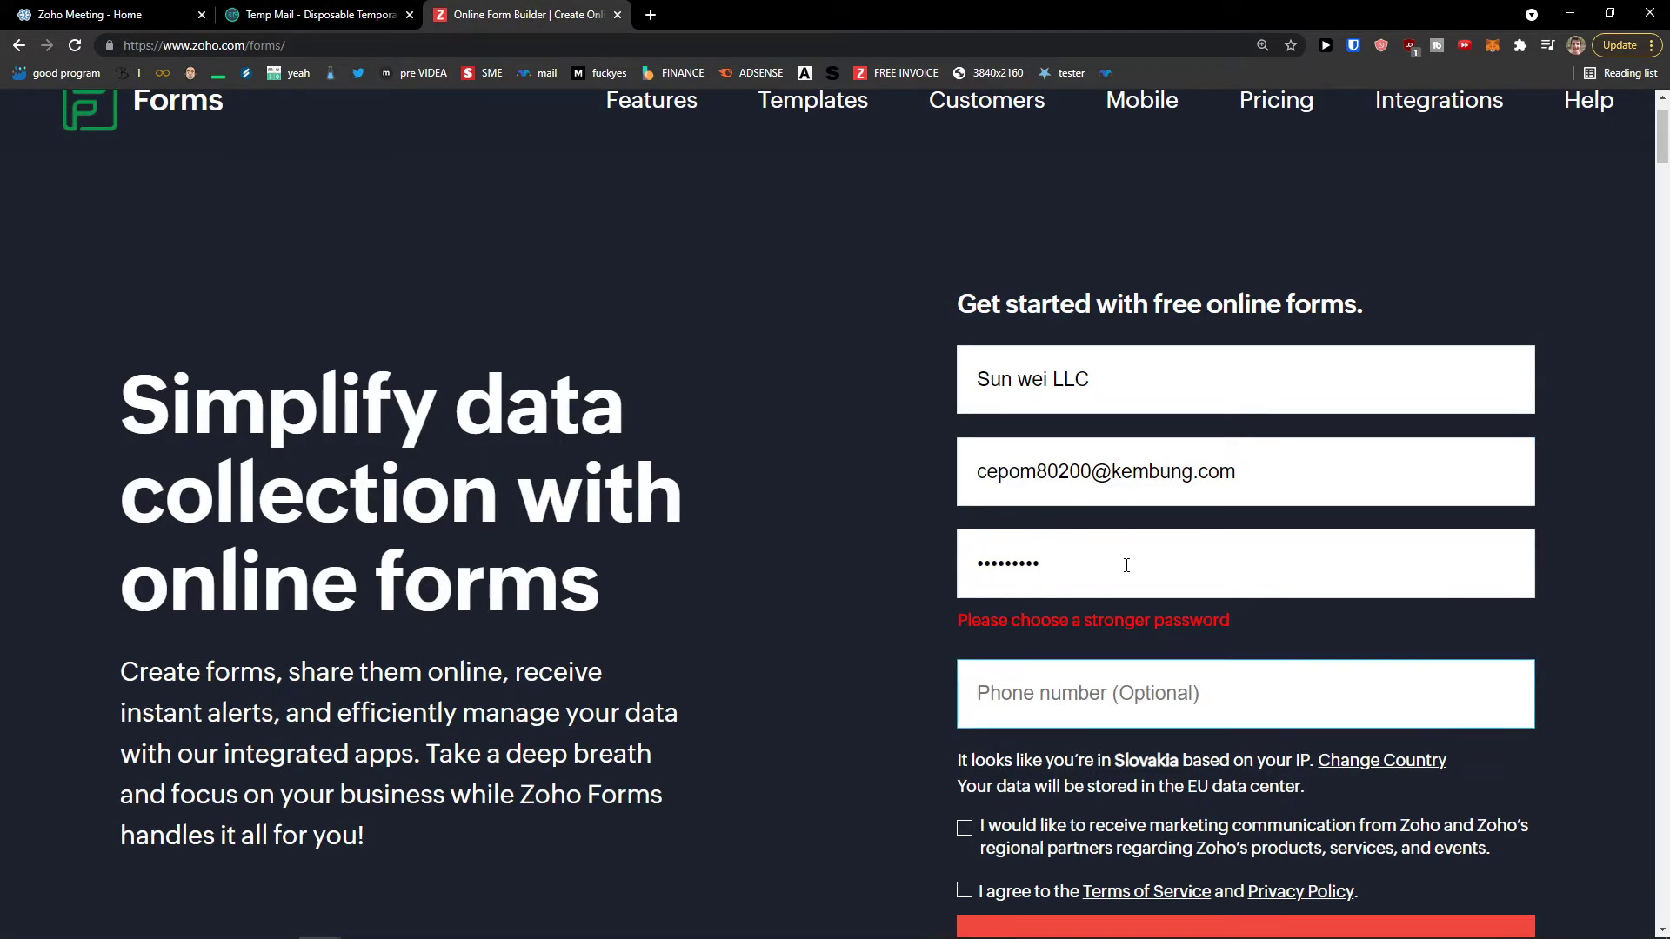
key(shift+Tab)
click(1127, 566)
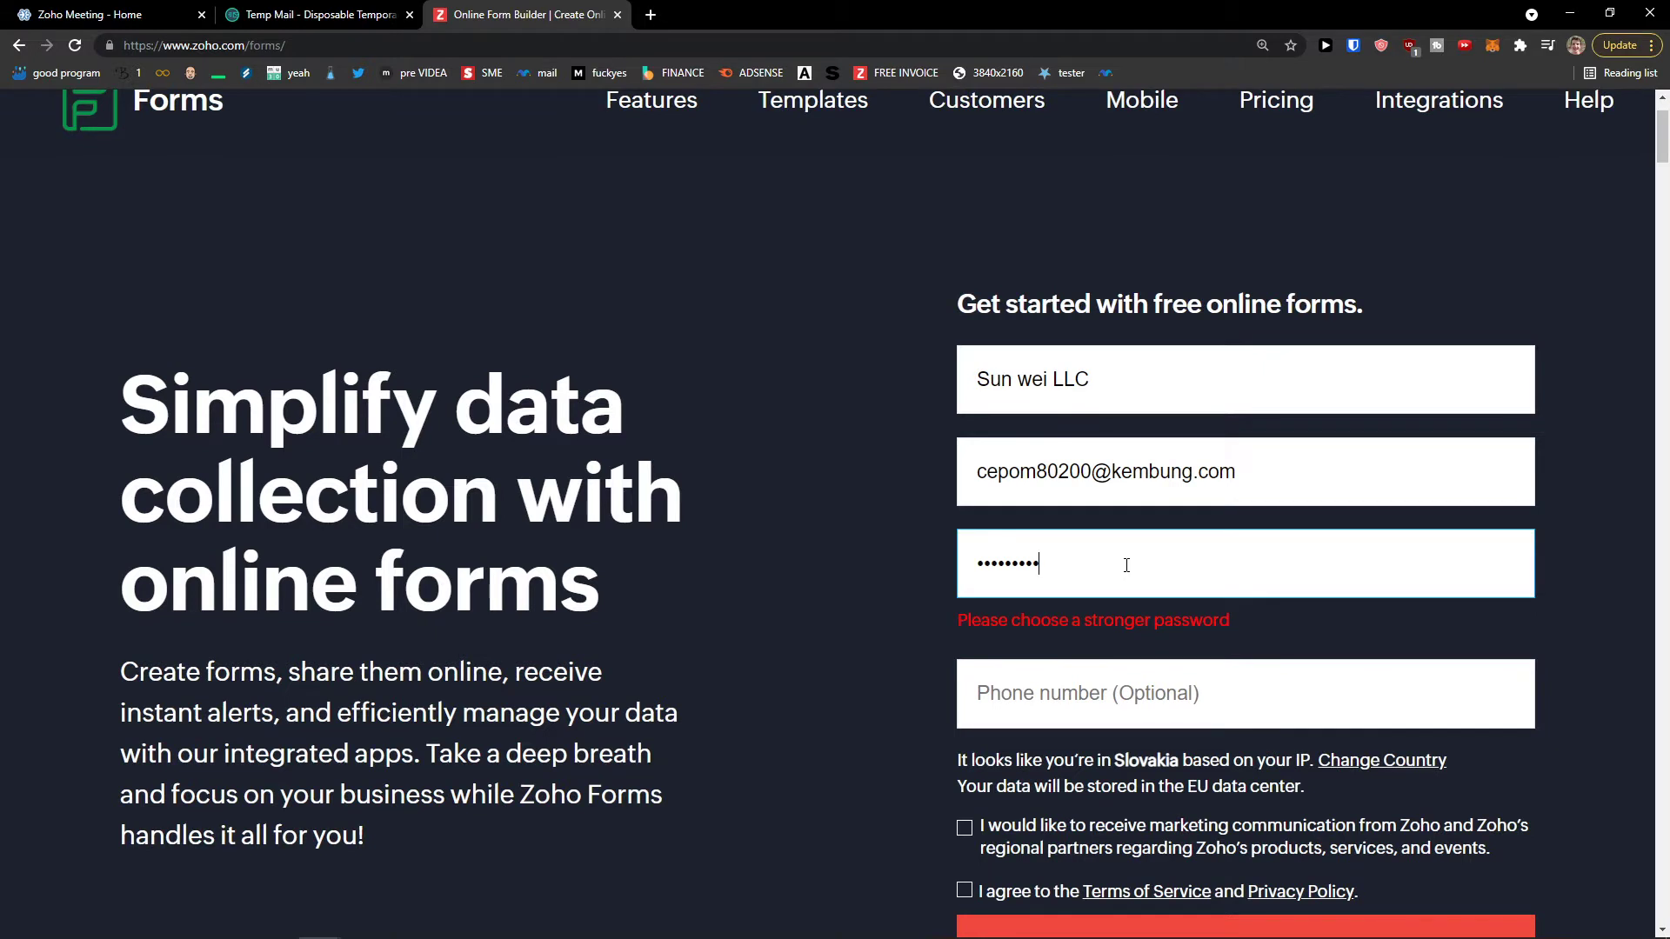
key(Tab)
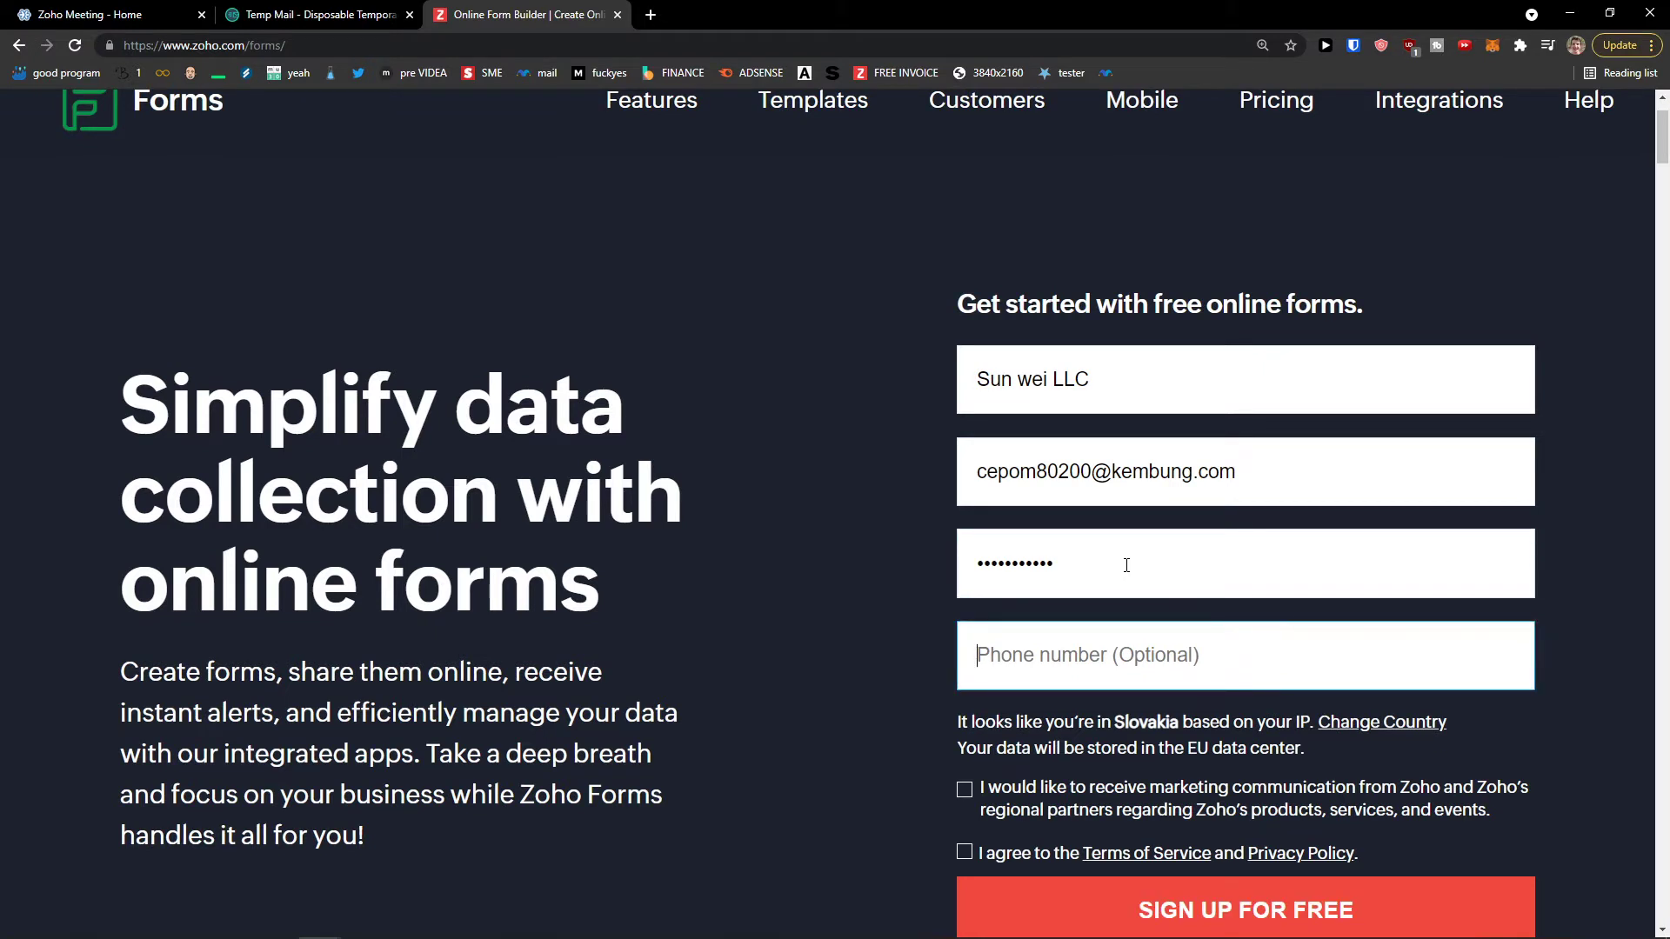
Step: Accept the Terms of Service and Privacy Policy and submit the sign-up
scroll(931, 644, down, 1)
click(964, 765)
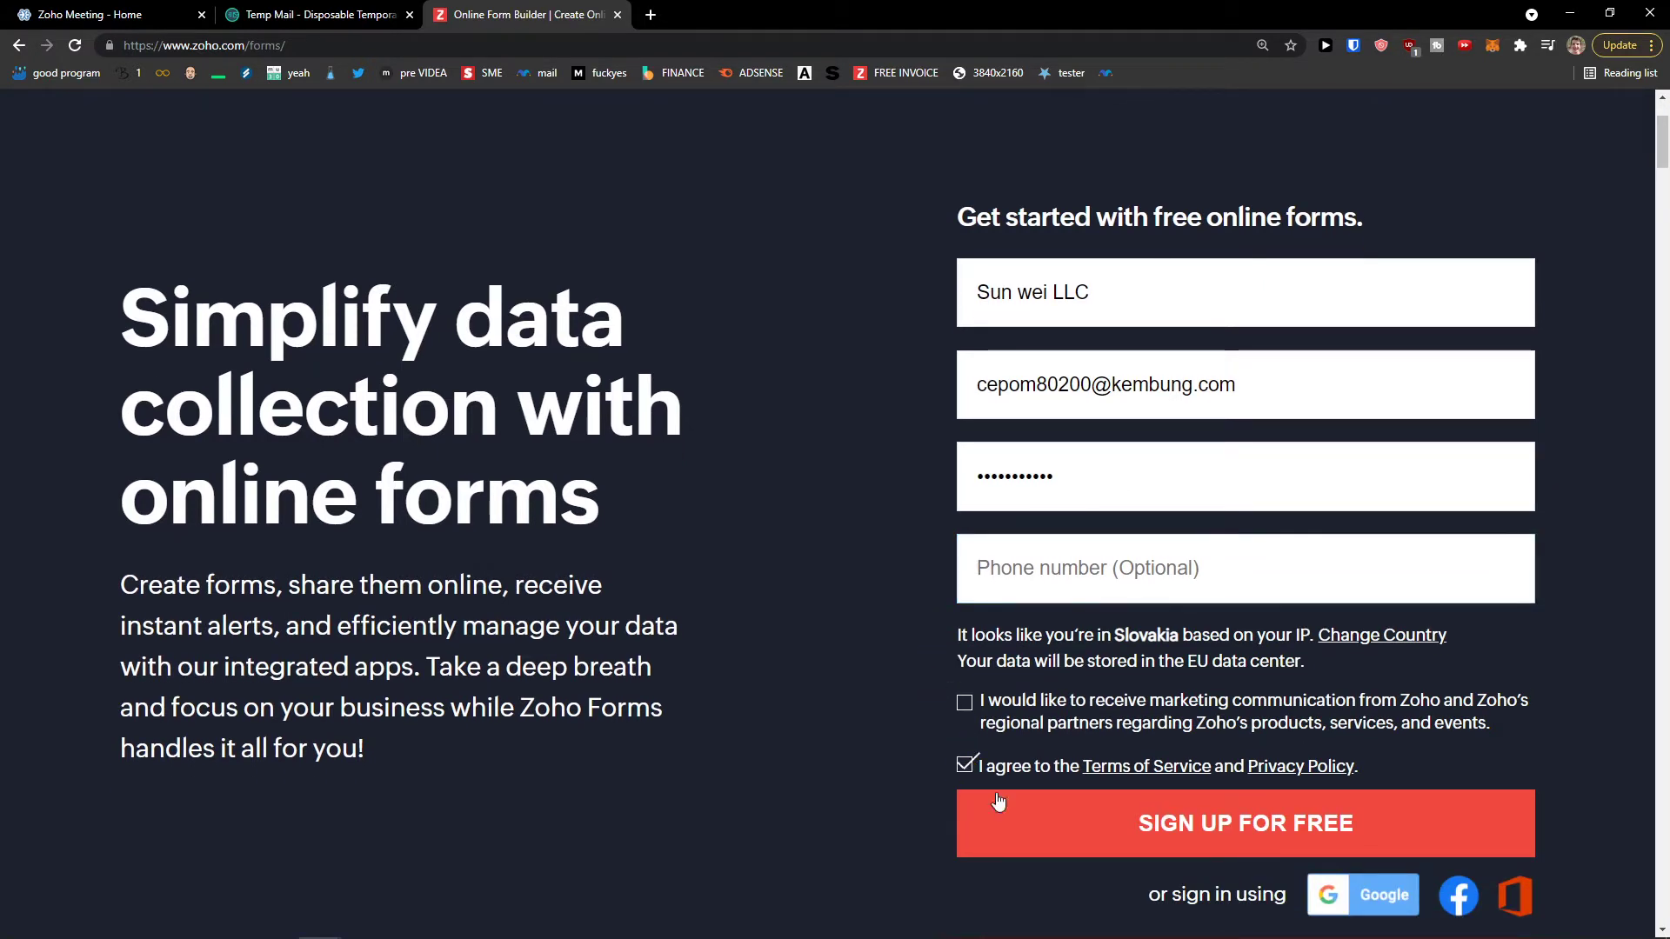
click(1117, 835)
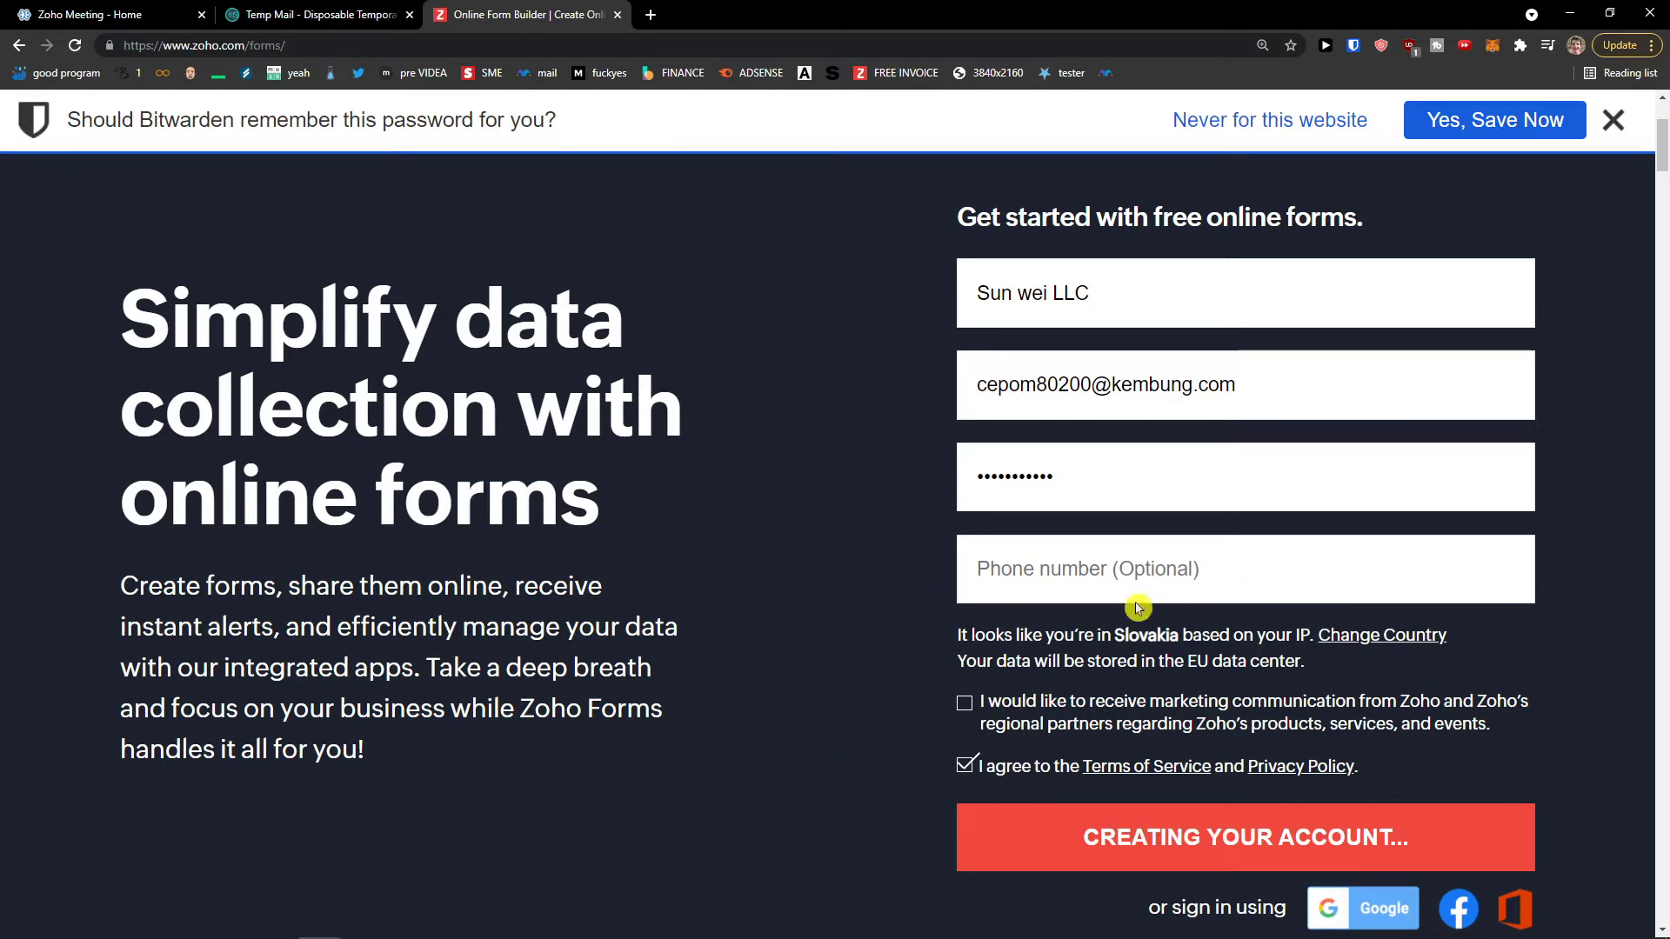
click(1613, 120)
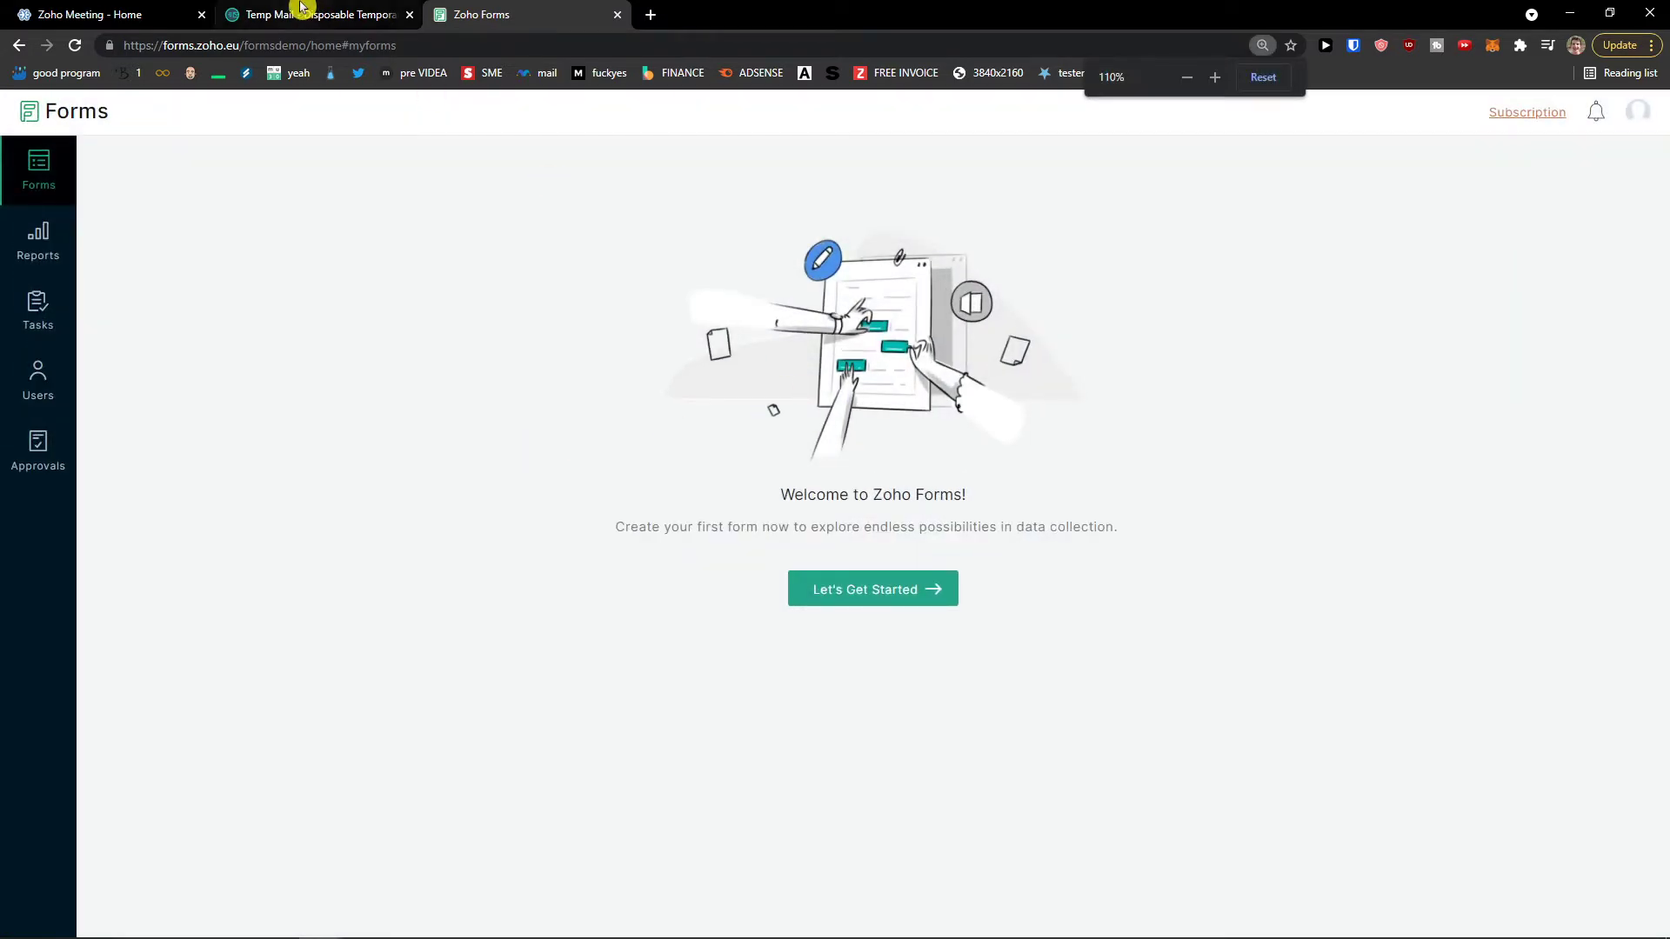
Step: Check the temporary mailbox for new mail, then return to the Zoho Forms welcome page
click(272, 17)
scroll(291, 552, down, 4)
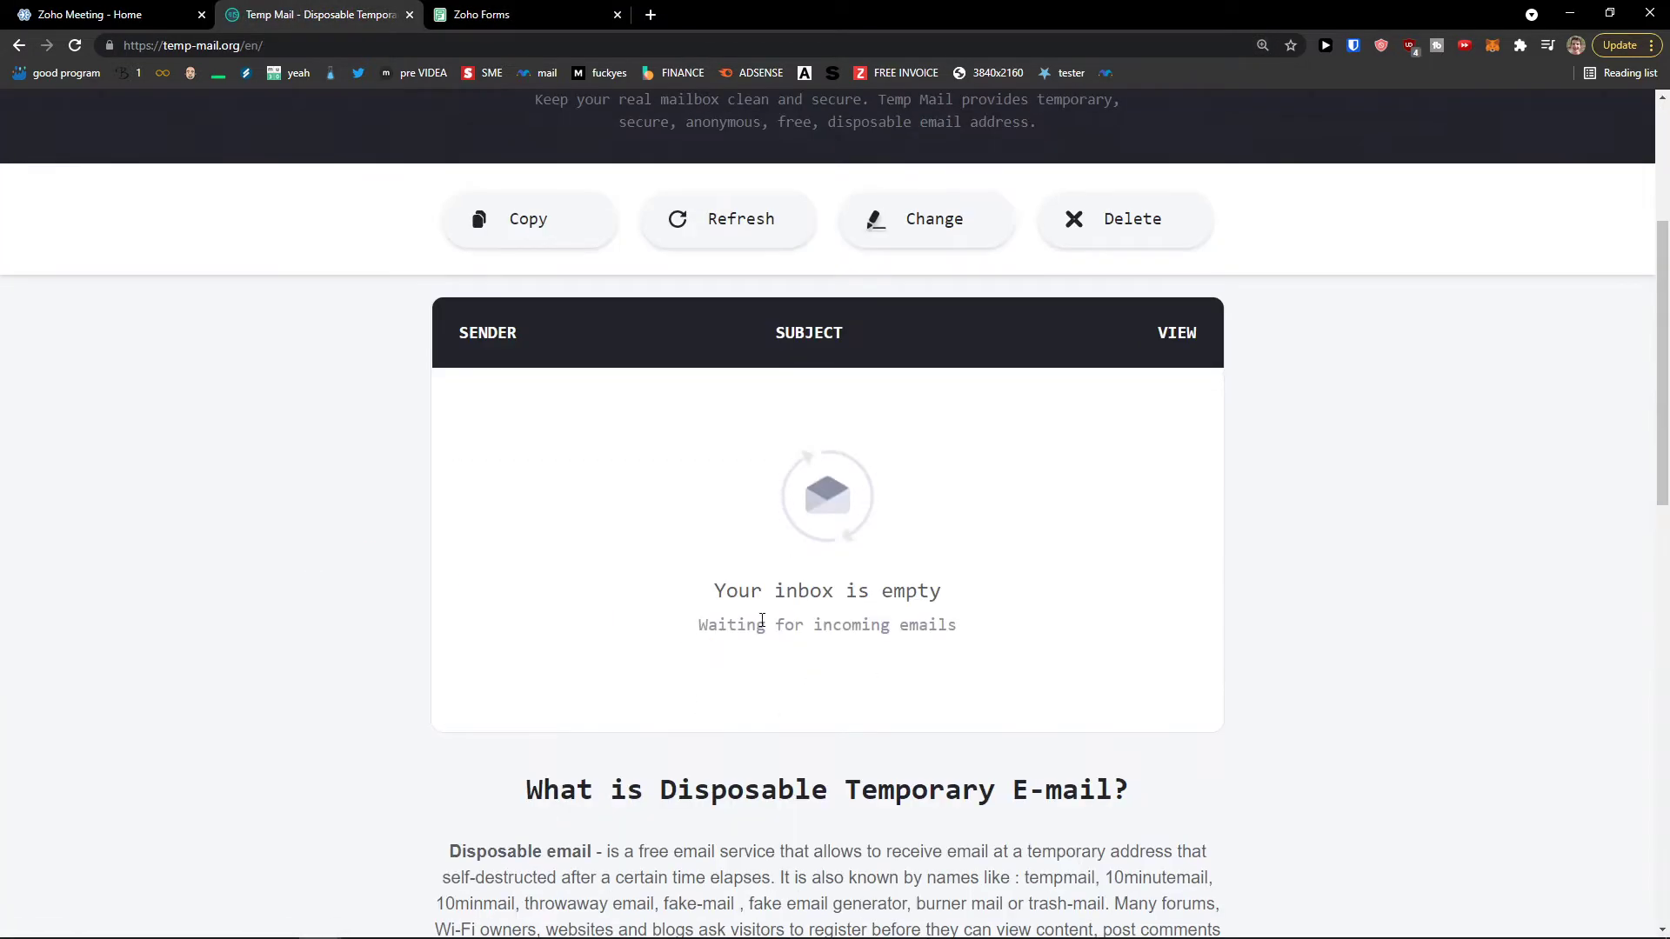
click(500, 14)
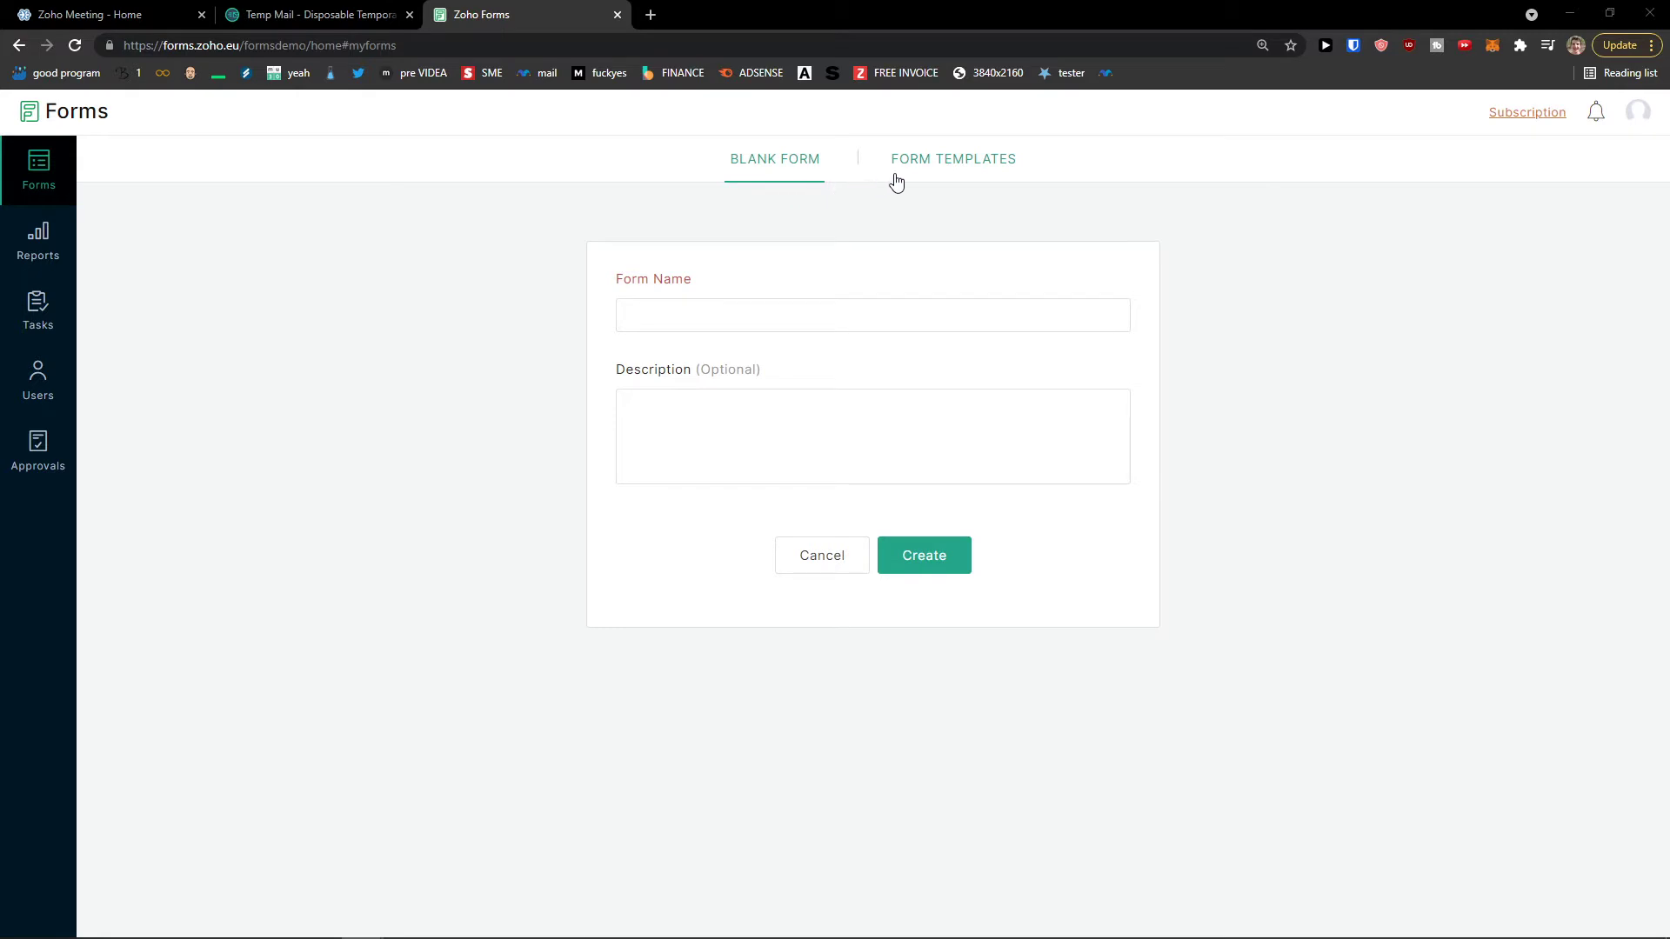
Step: Preview the Client Details, Complaints and Contact Us form templates
click(947, 171)
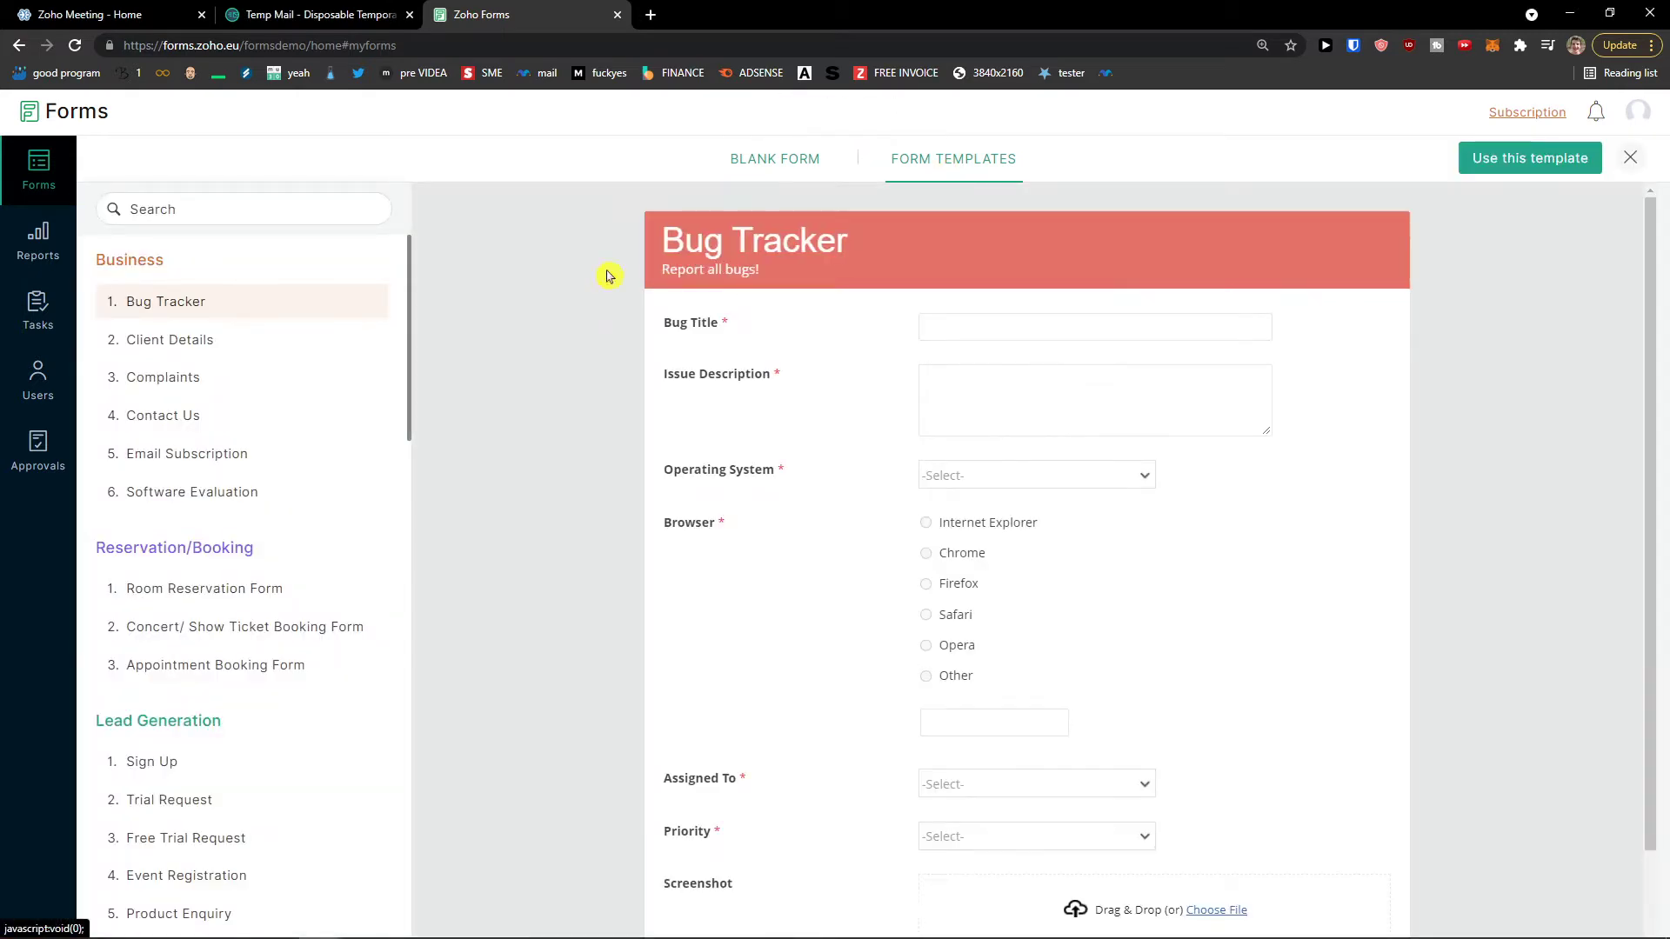
scroll(288, 343, down, 1)
scroll(290, 346, up, 1)
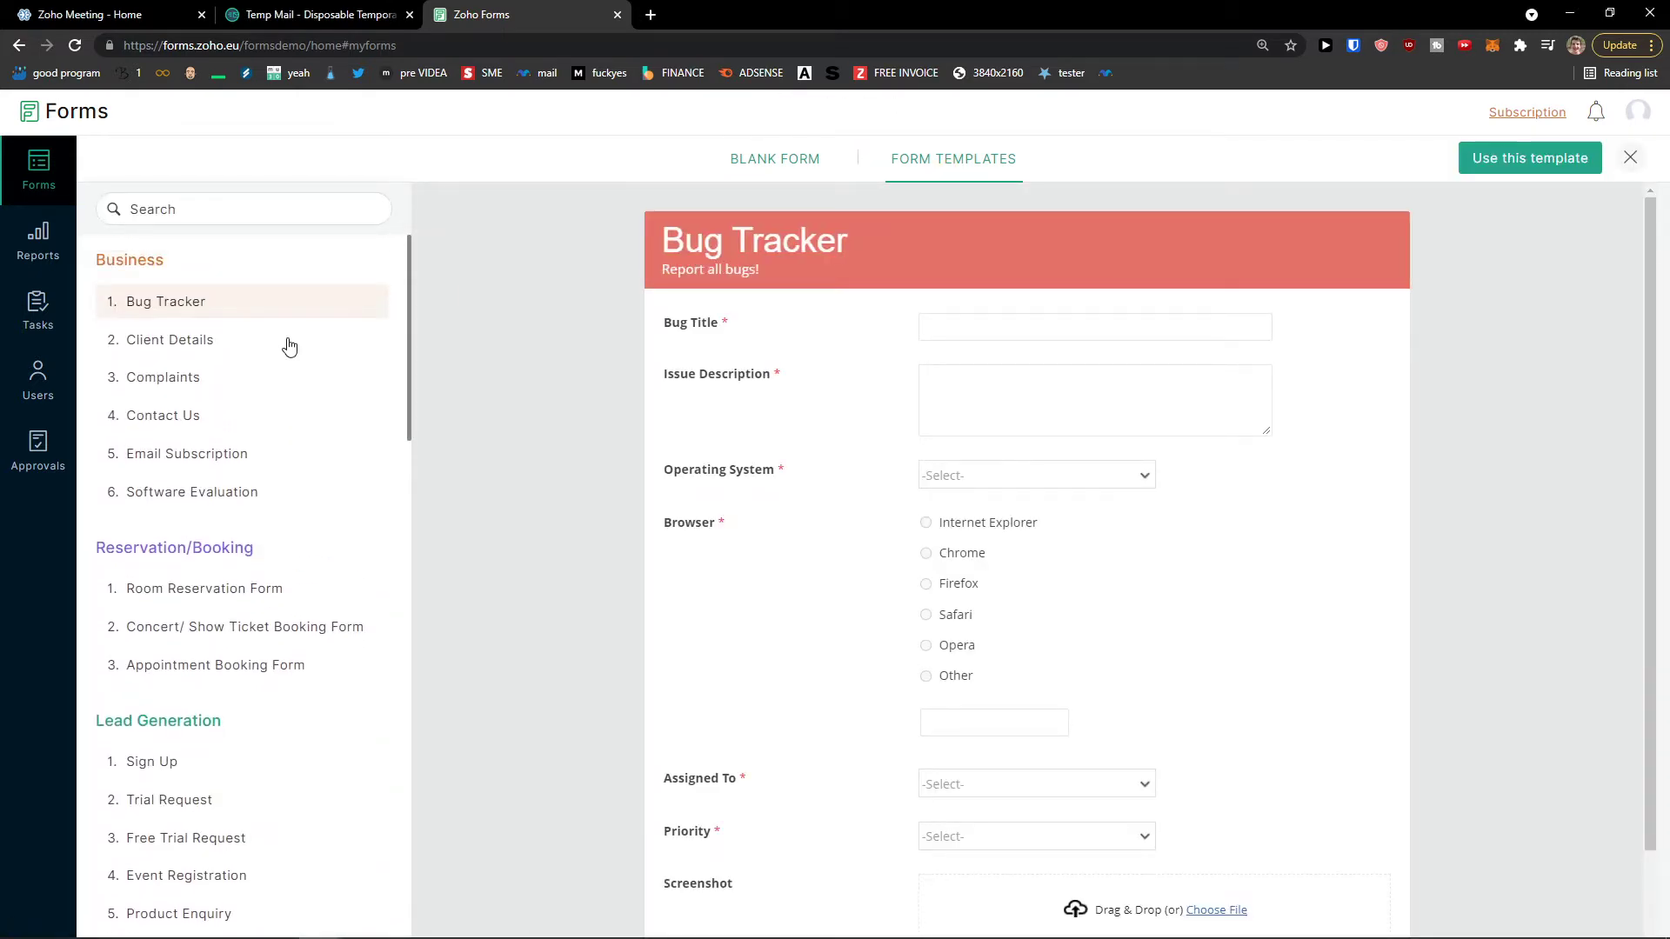
click(278, 347)
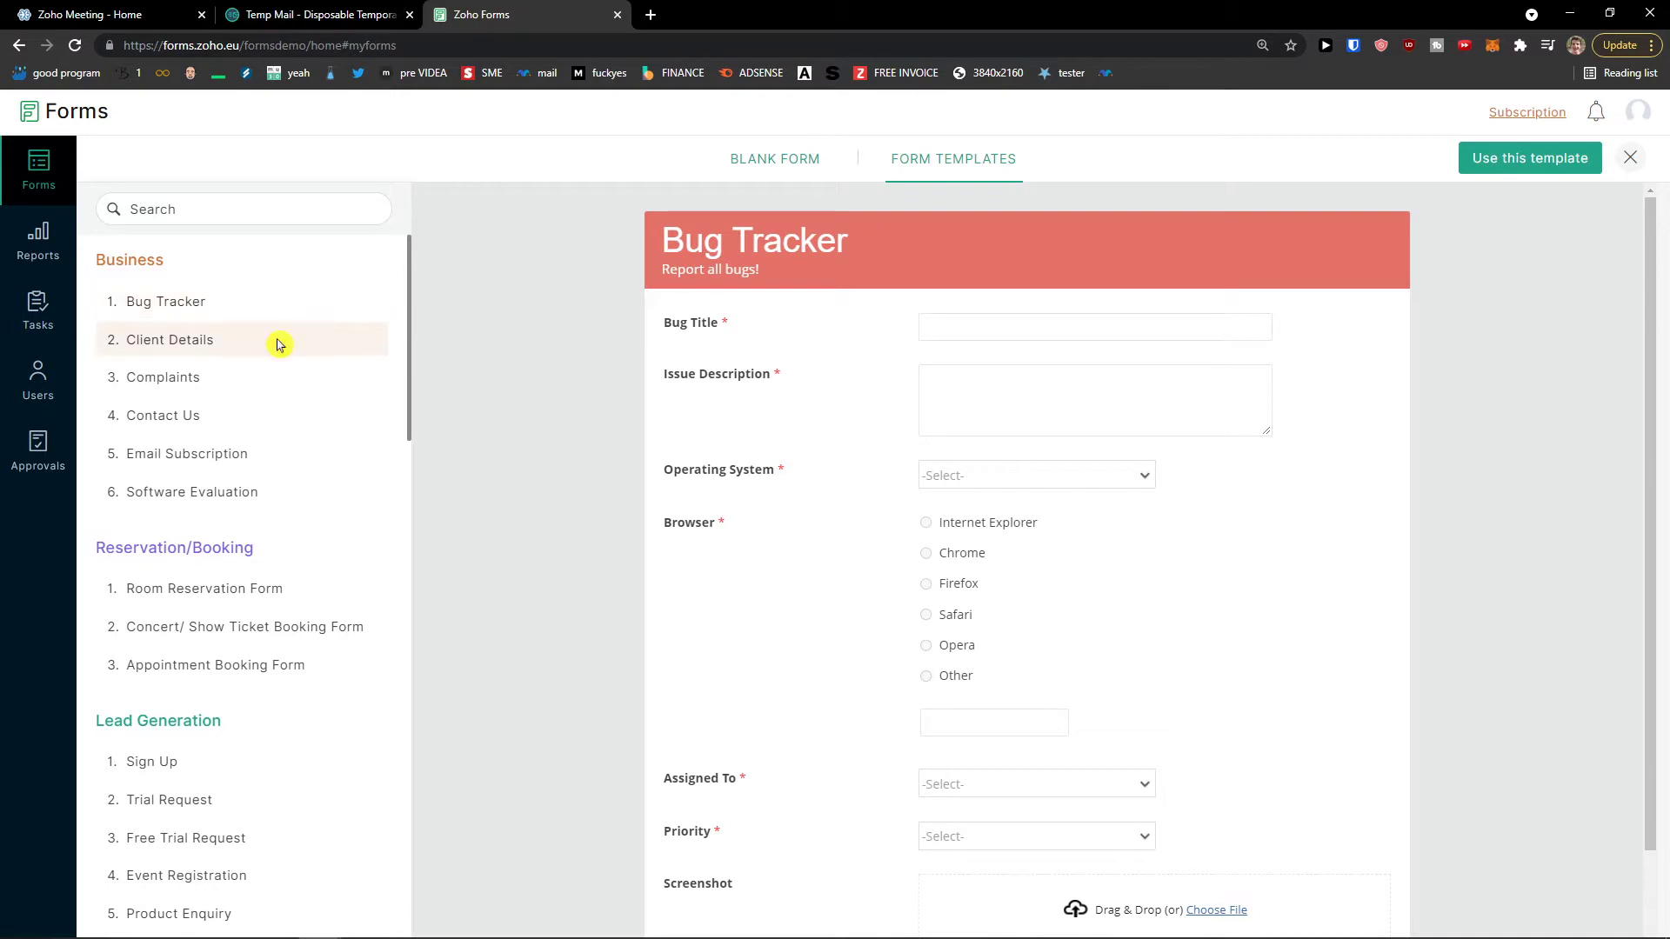
click(288, 393)
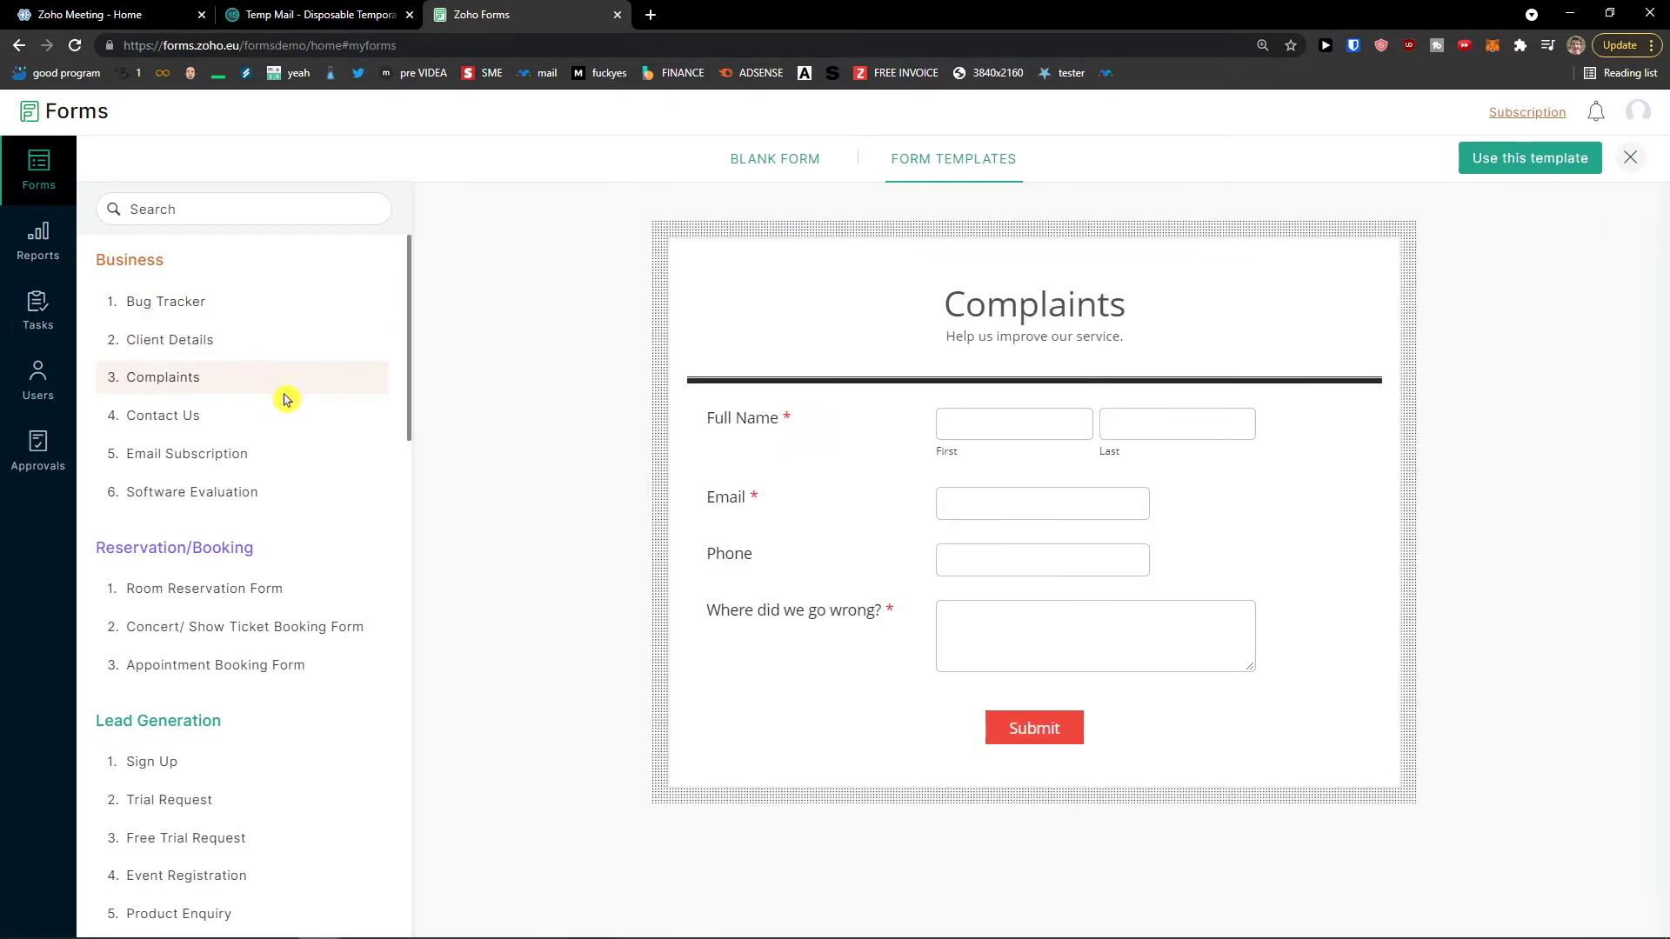
click(274, 422)
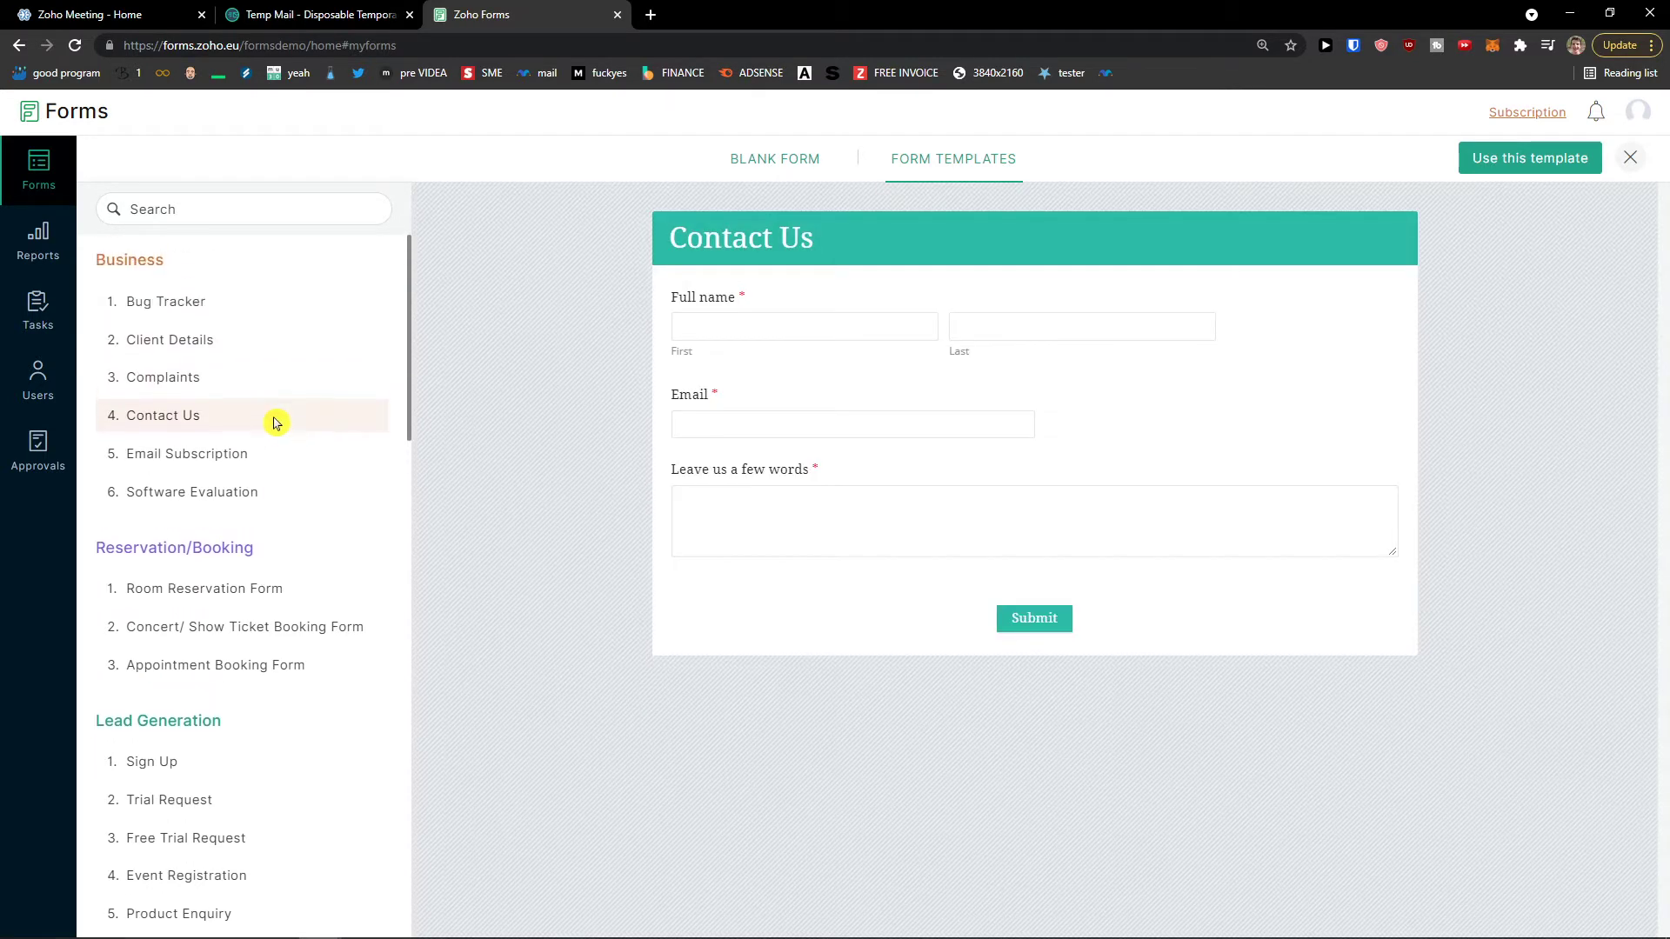
click(266, 355)
scroll(290, 439, down, 1)
scroll(290, 439, down, 2)
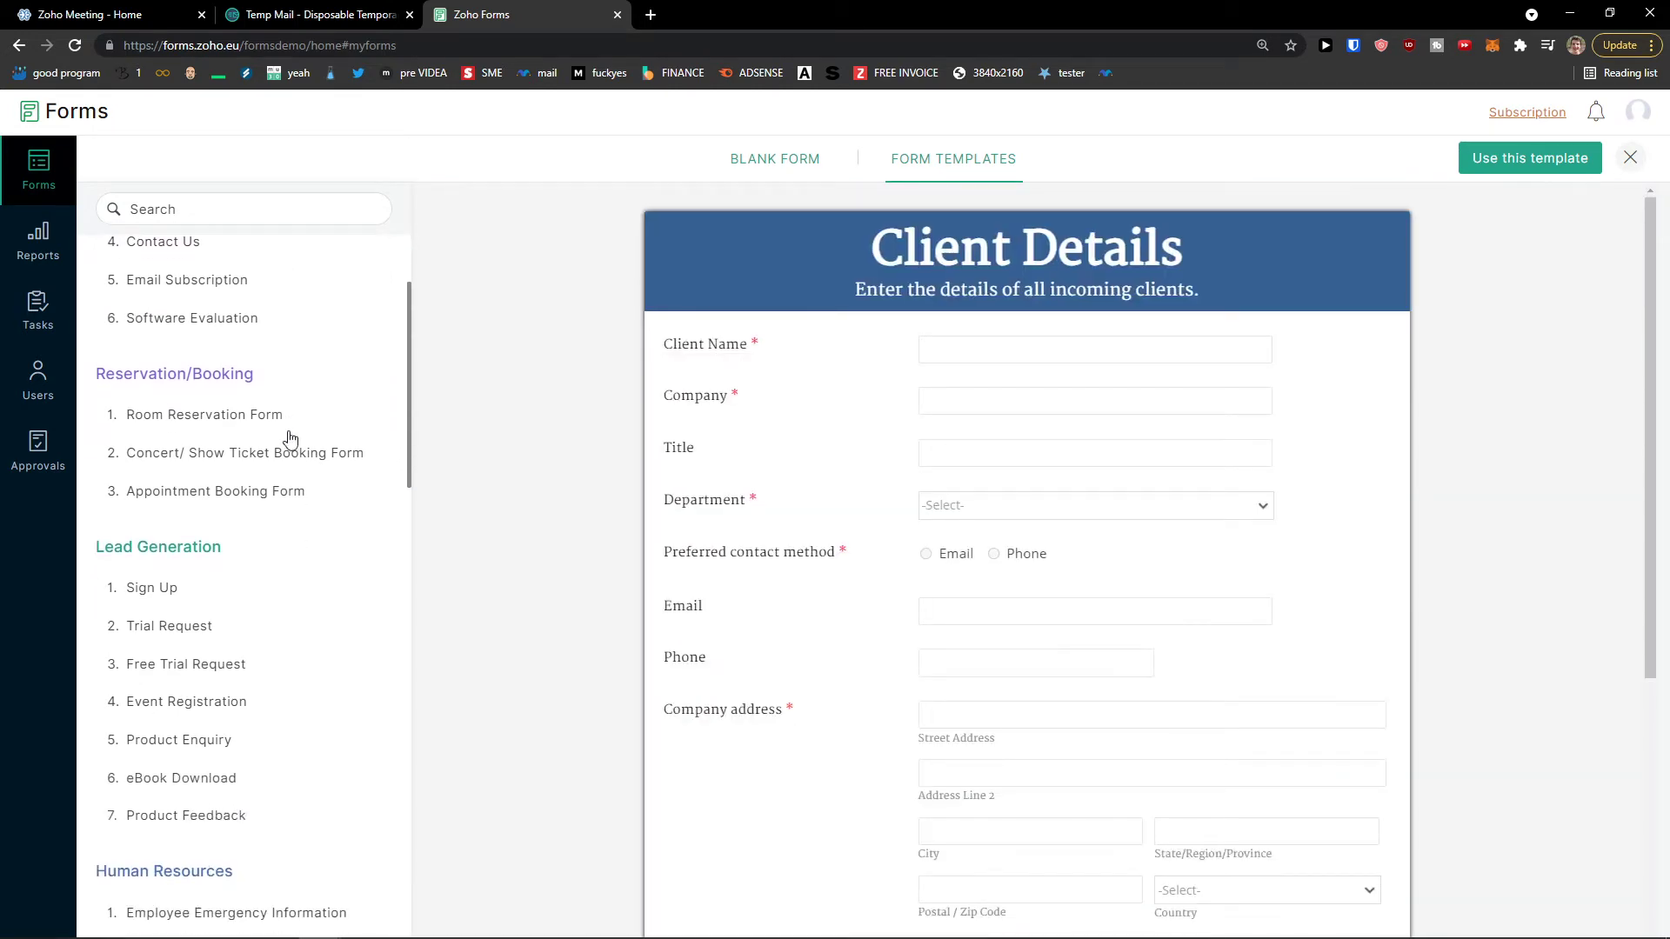
scroll(272, 432, down, 2)
Step: Preview the Sign Up, Trial Request, Free Trial Request and Event Registration templates
click(238, 429)
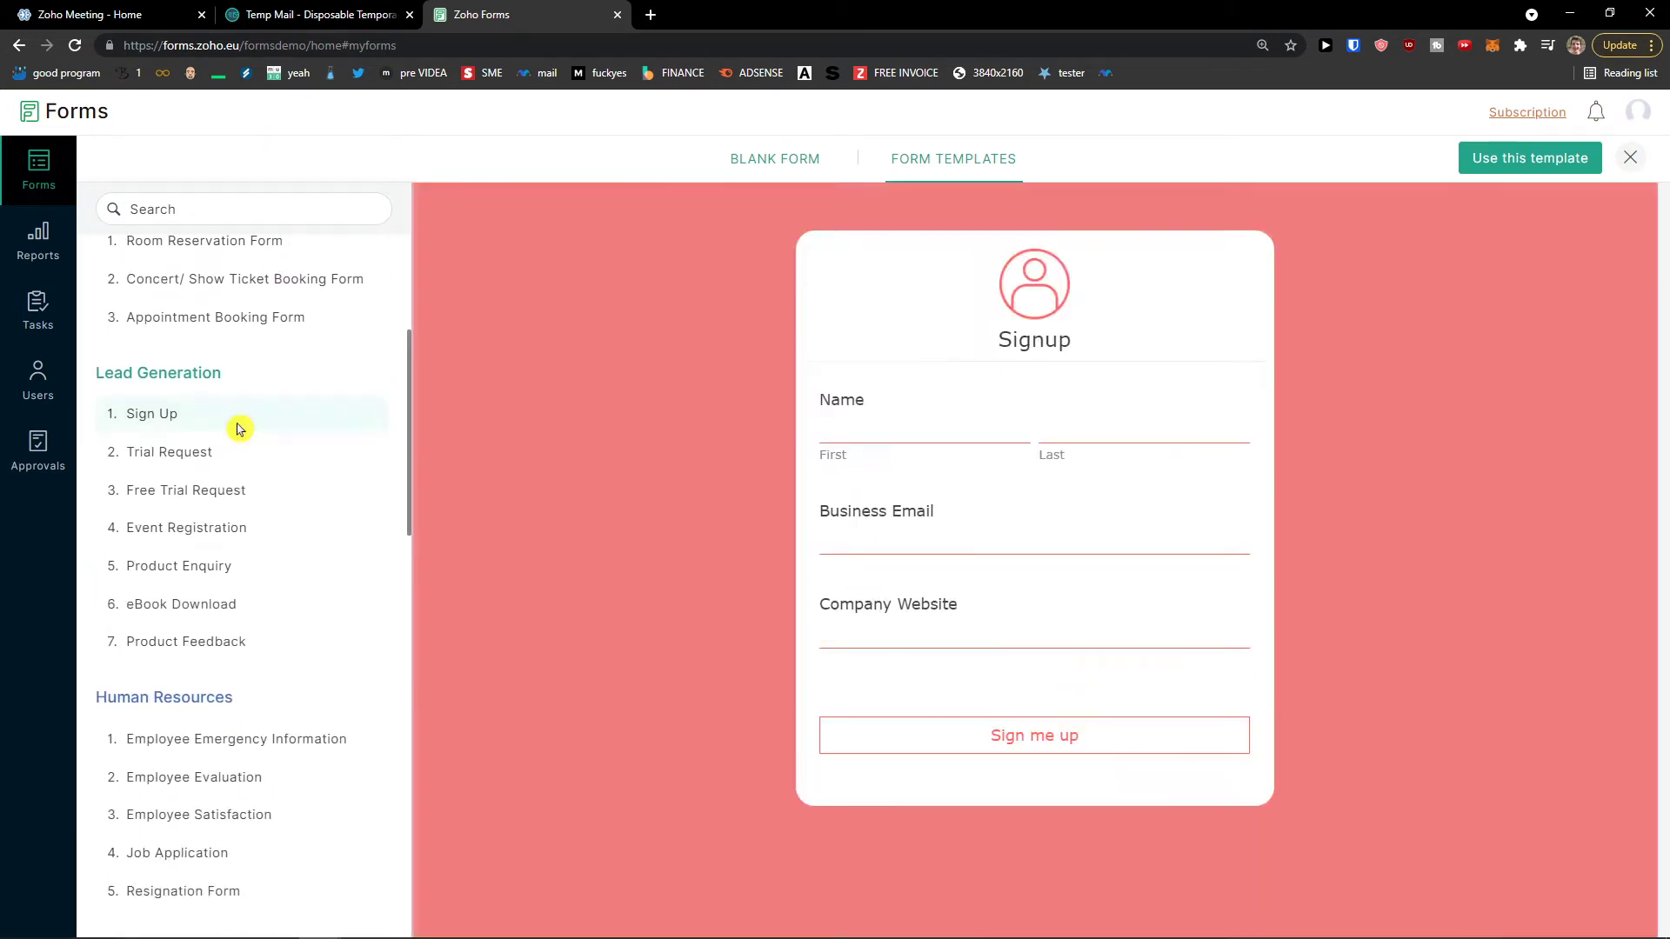
click(247, 454)
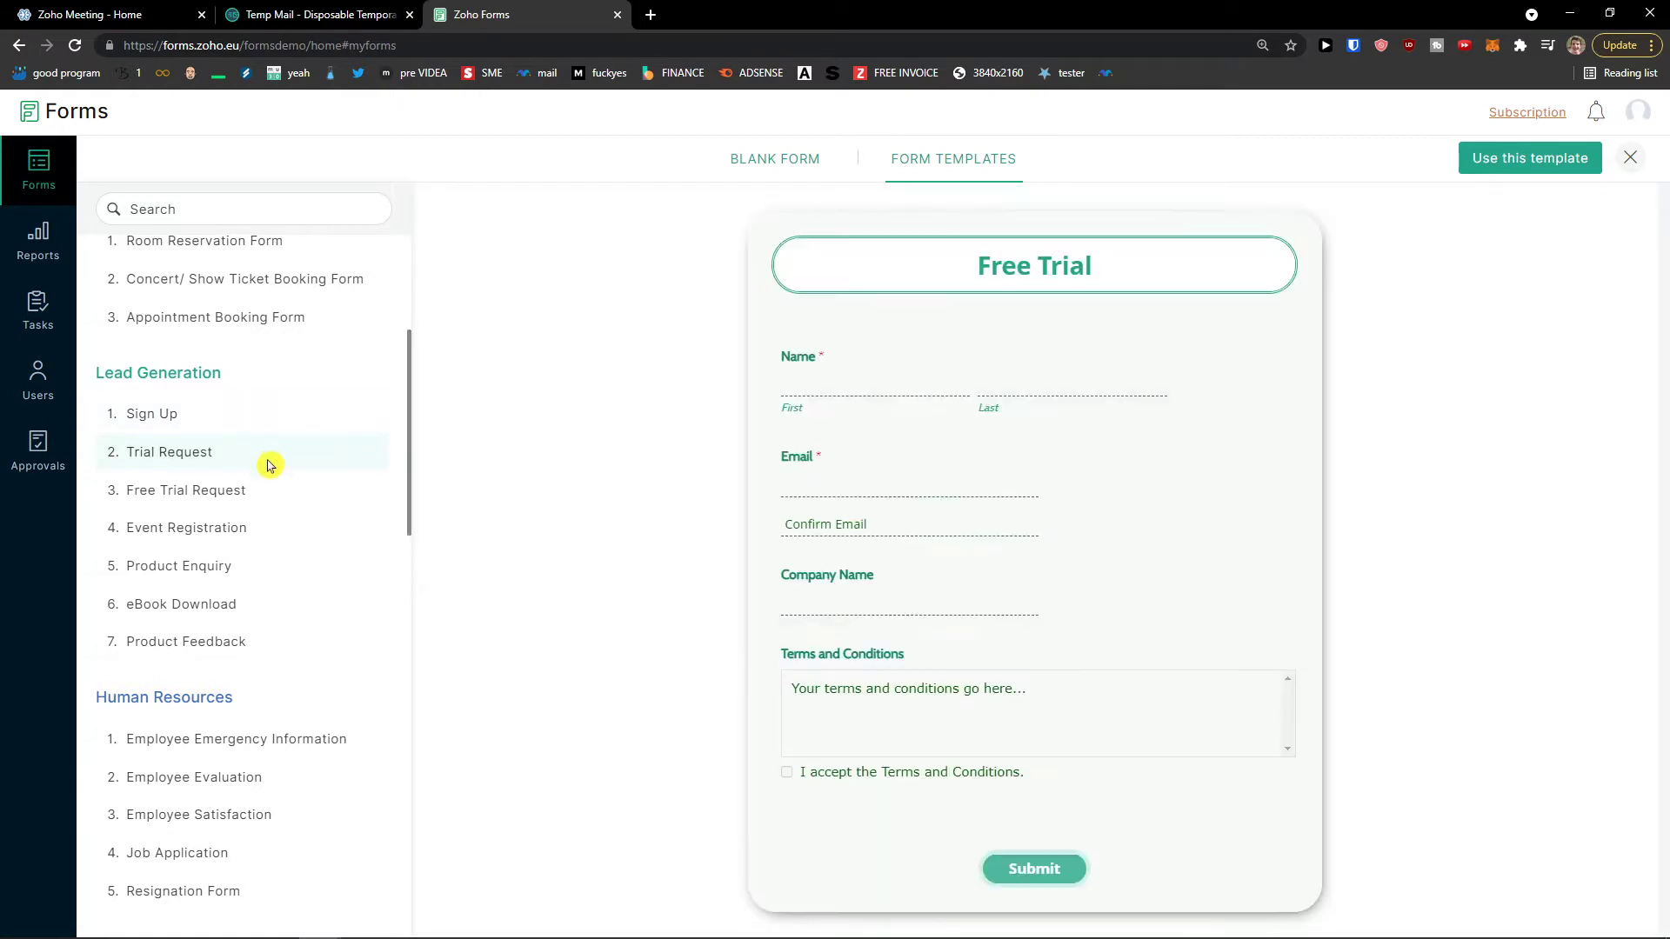
click(273, 489)
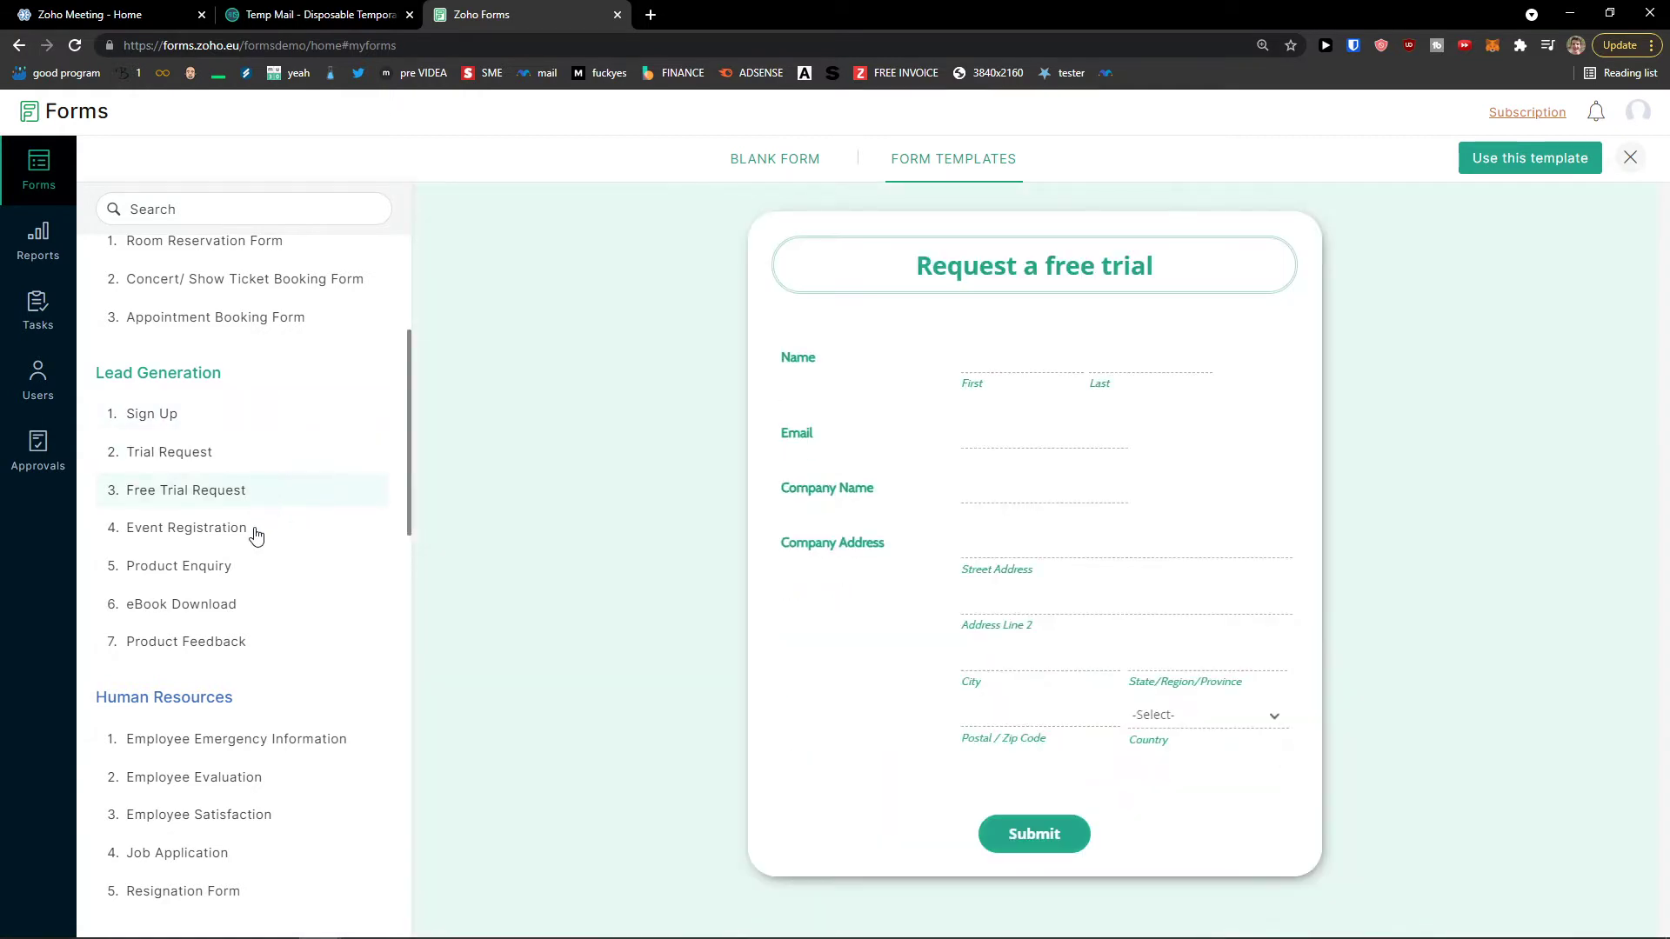
click(256, 531)
scroll(255, 533, down, 1)
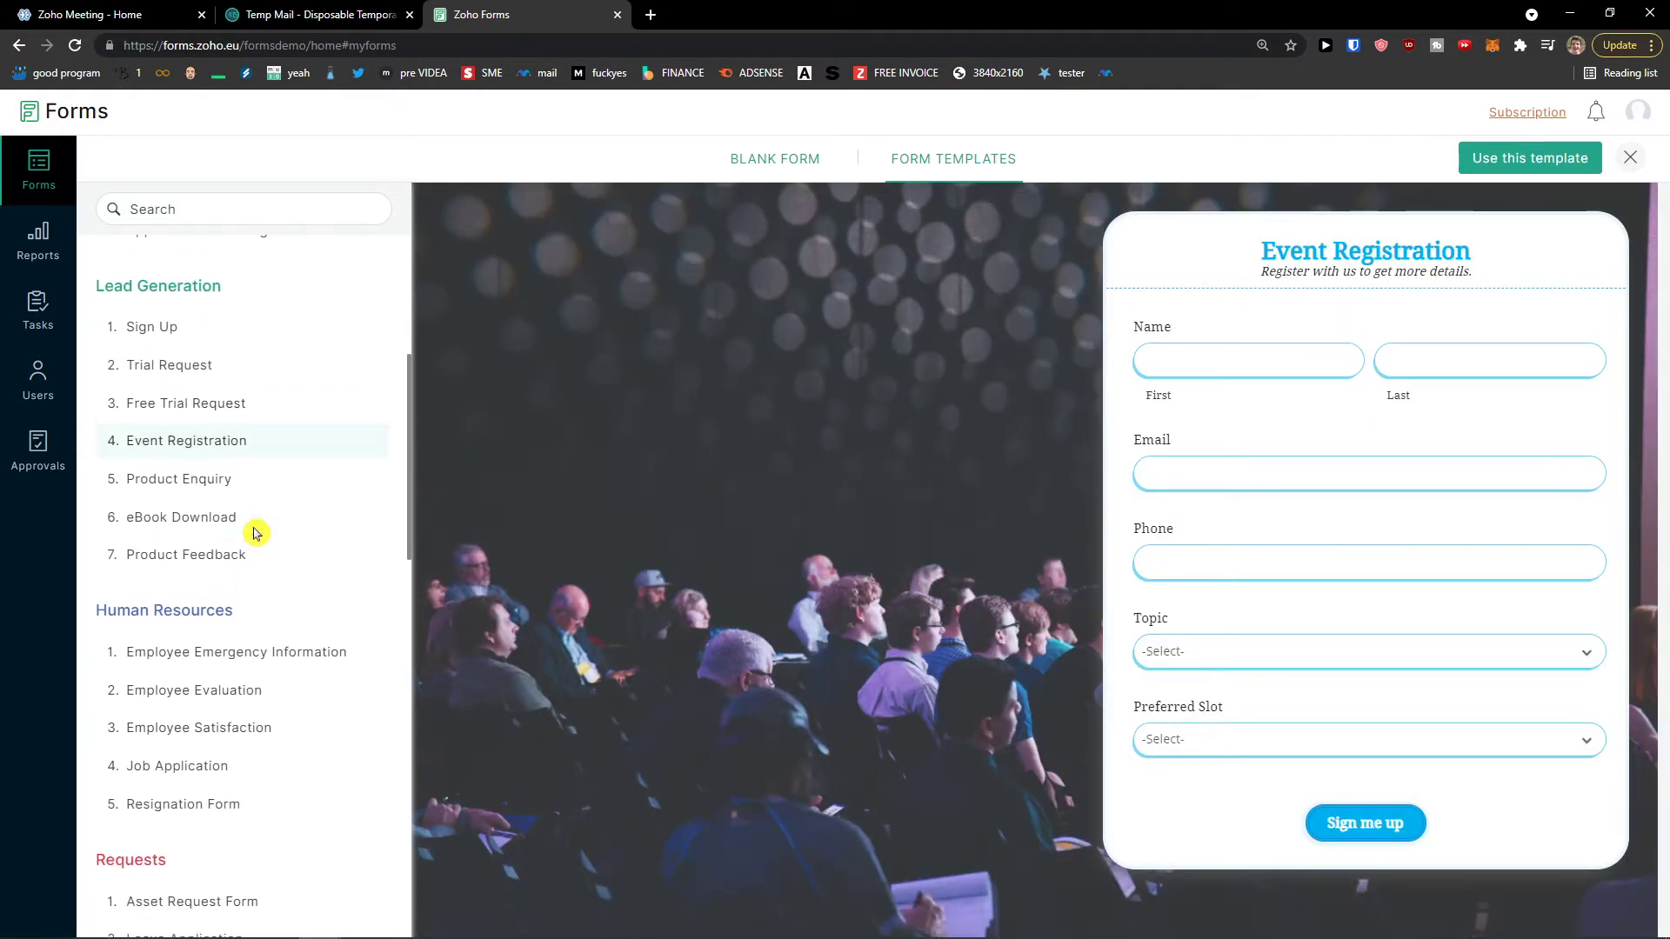
Step: Preview the eBook Download, Product Feedback, Employee Emergency Information and Employee Evaluation templates
click(255, 532)
click(238, 556)
scroll(228, 567, down, 1)
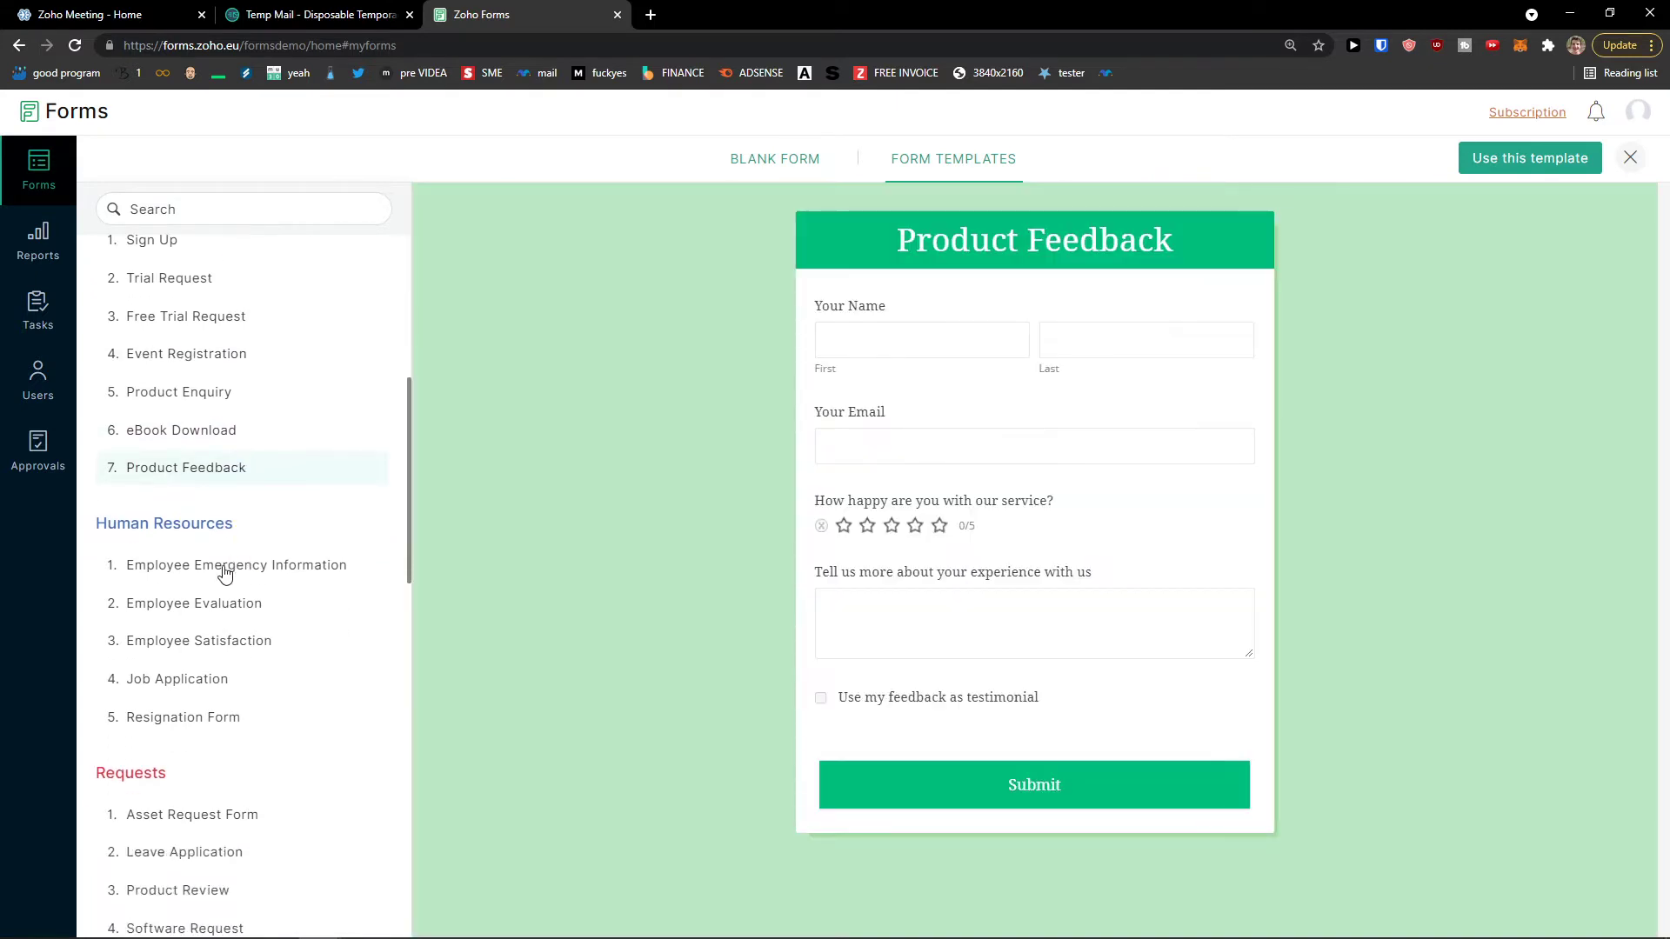
click(224, 574)
scroll(243, 565, down, 1)
click(242, 528)
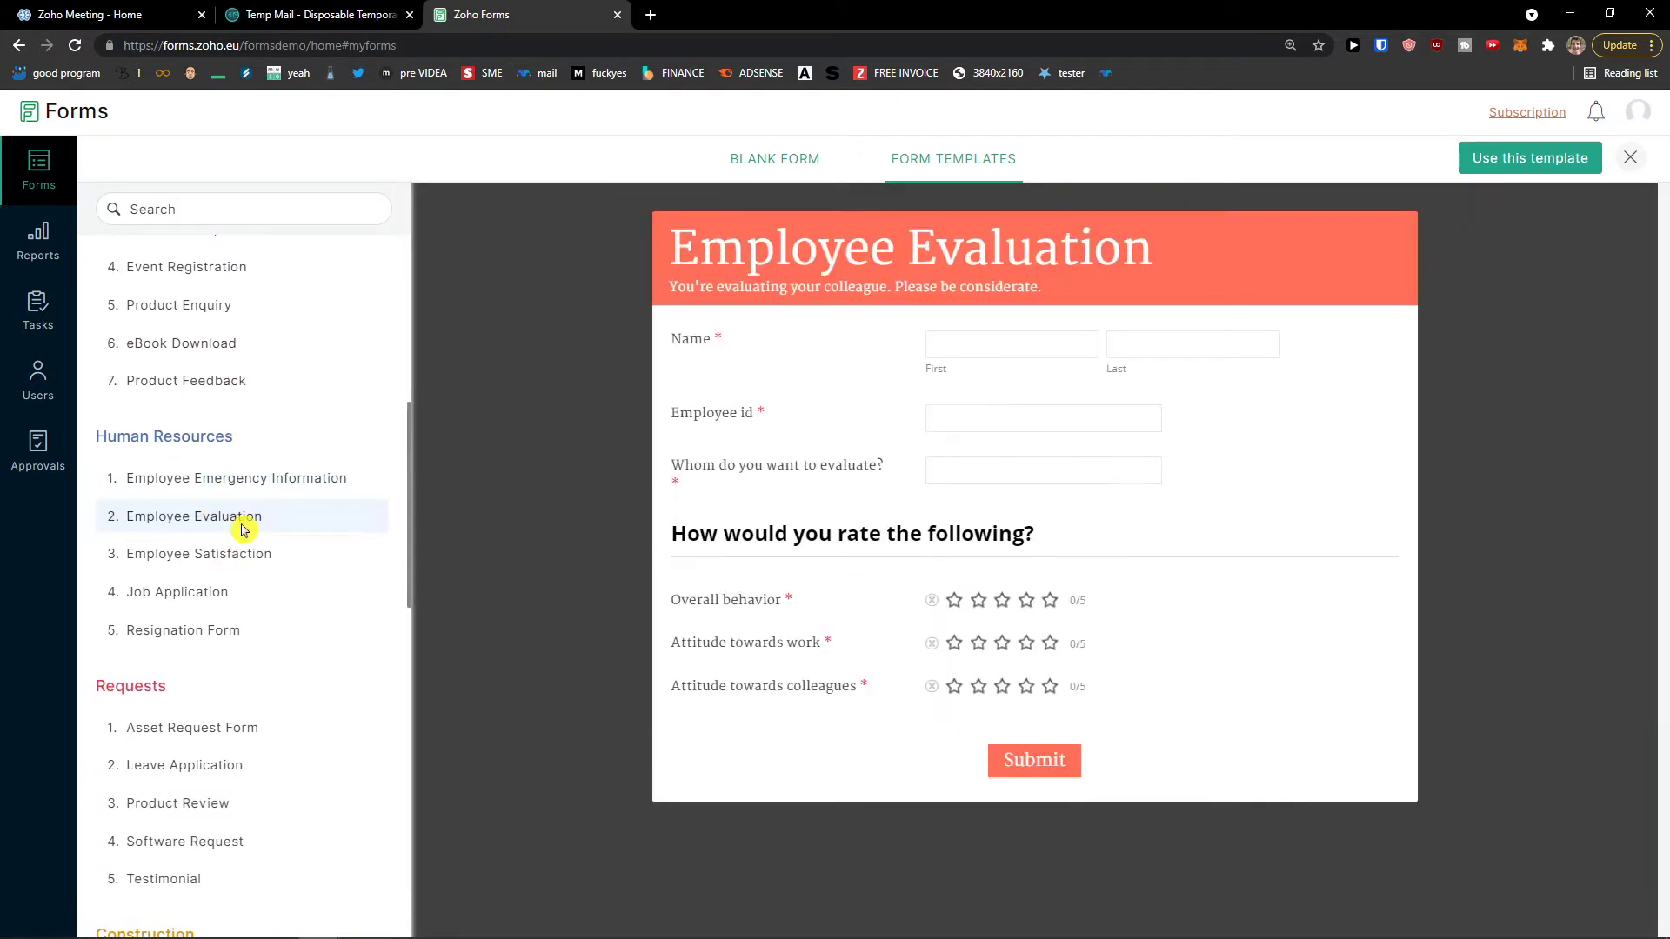
scroll(242, 531, down, 1)
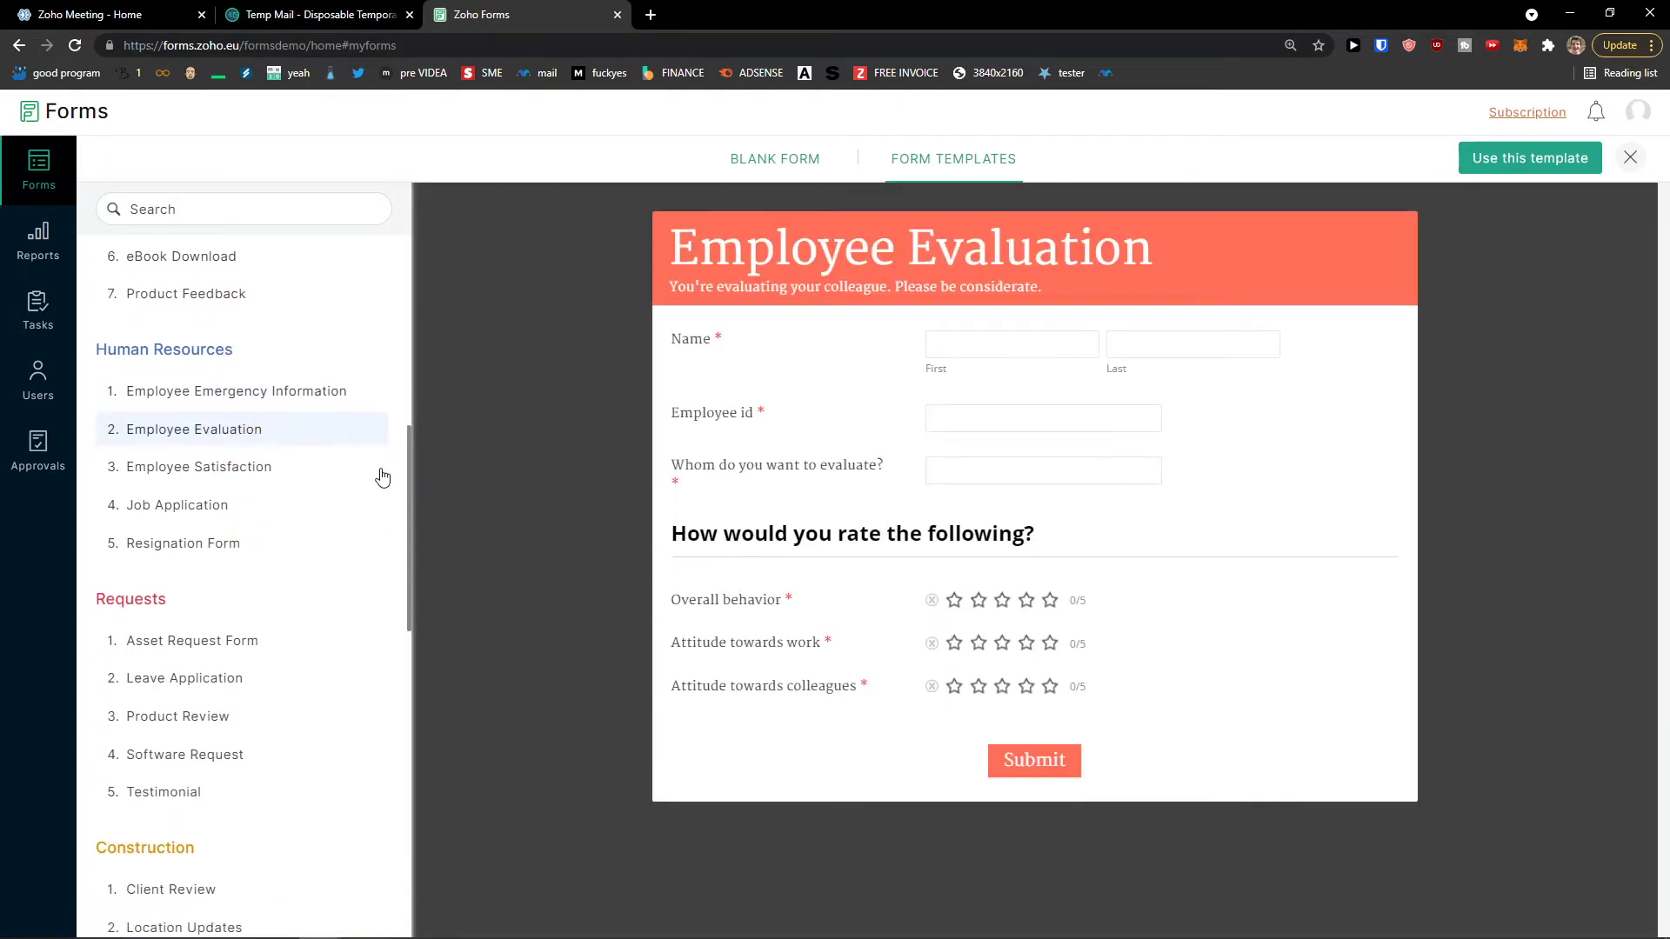
scroll(248, 517, down, 2)
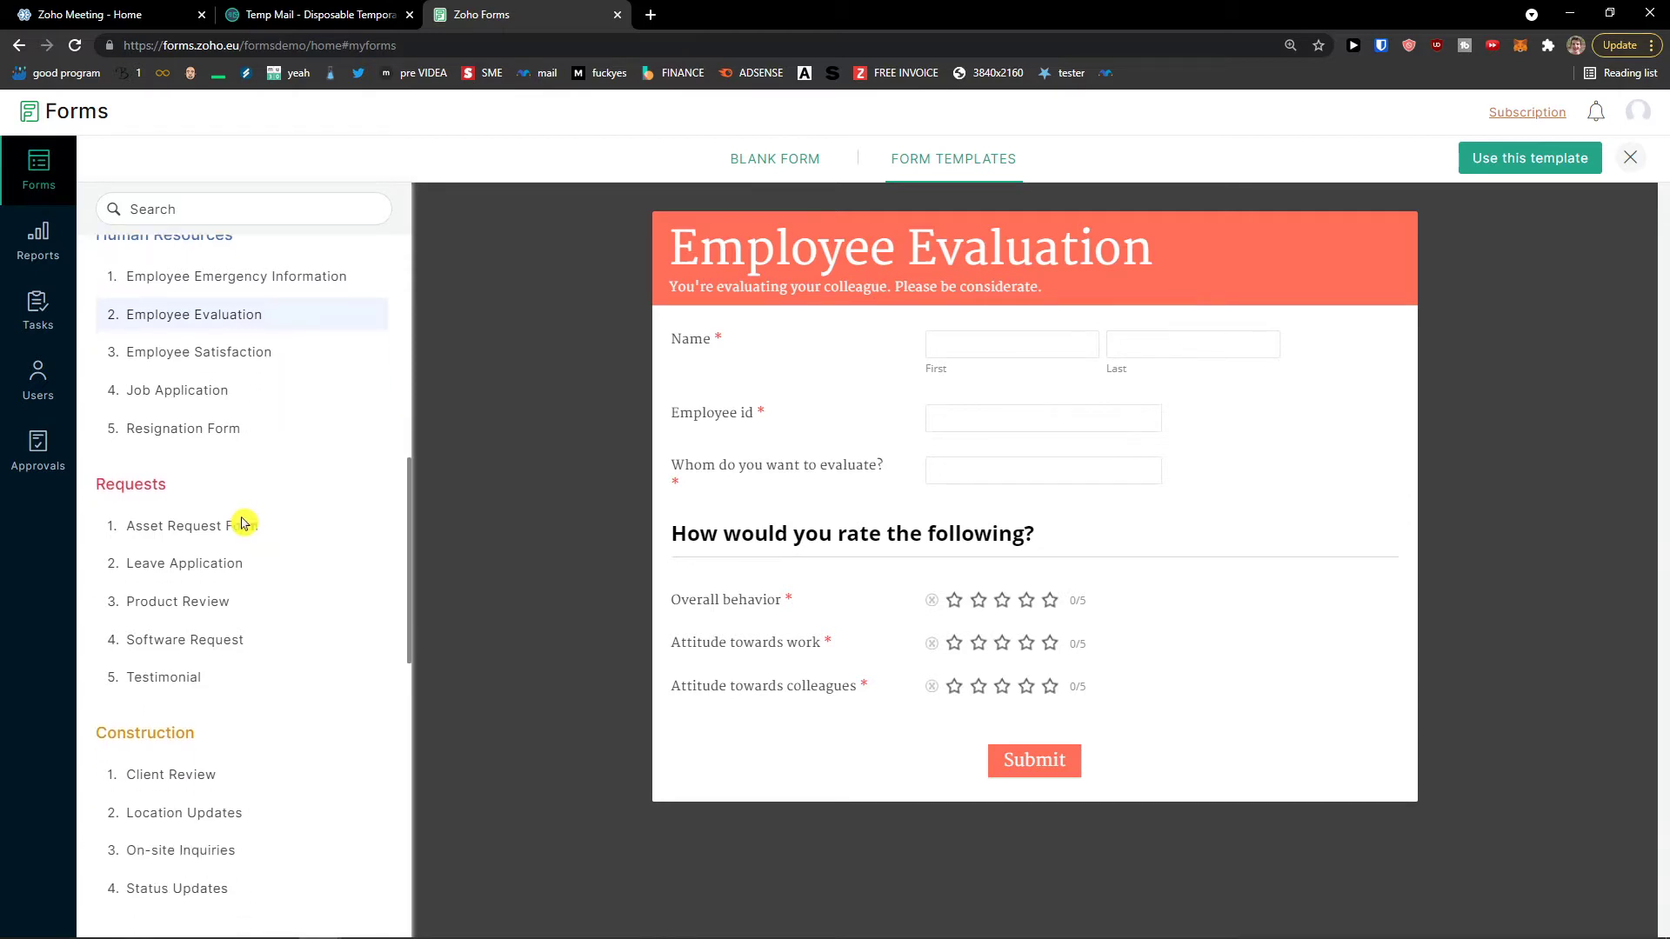
Step: Preview the Asset Request, Client Review and Meal Order Form templates
click(246, 470)
scroll(729, 588, down, 4)
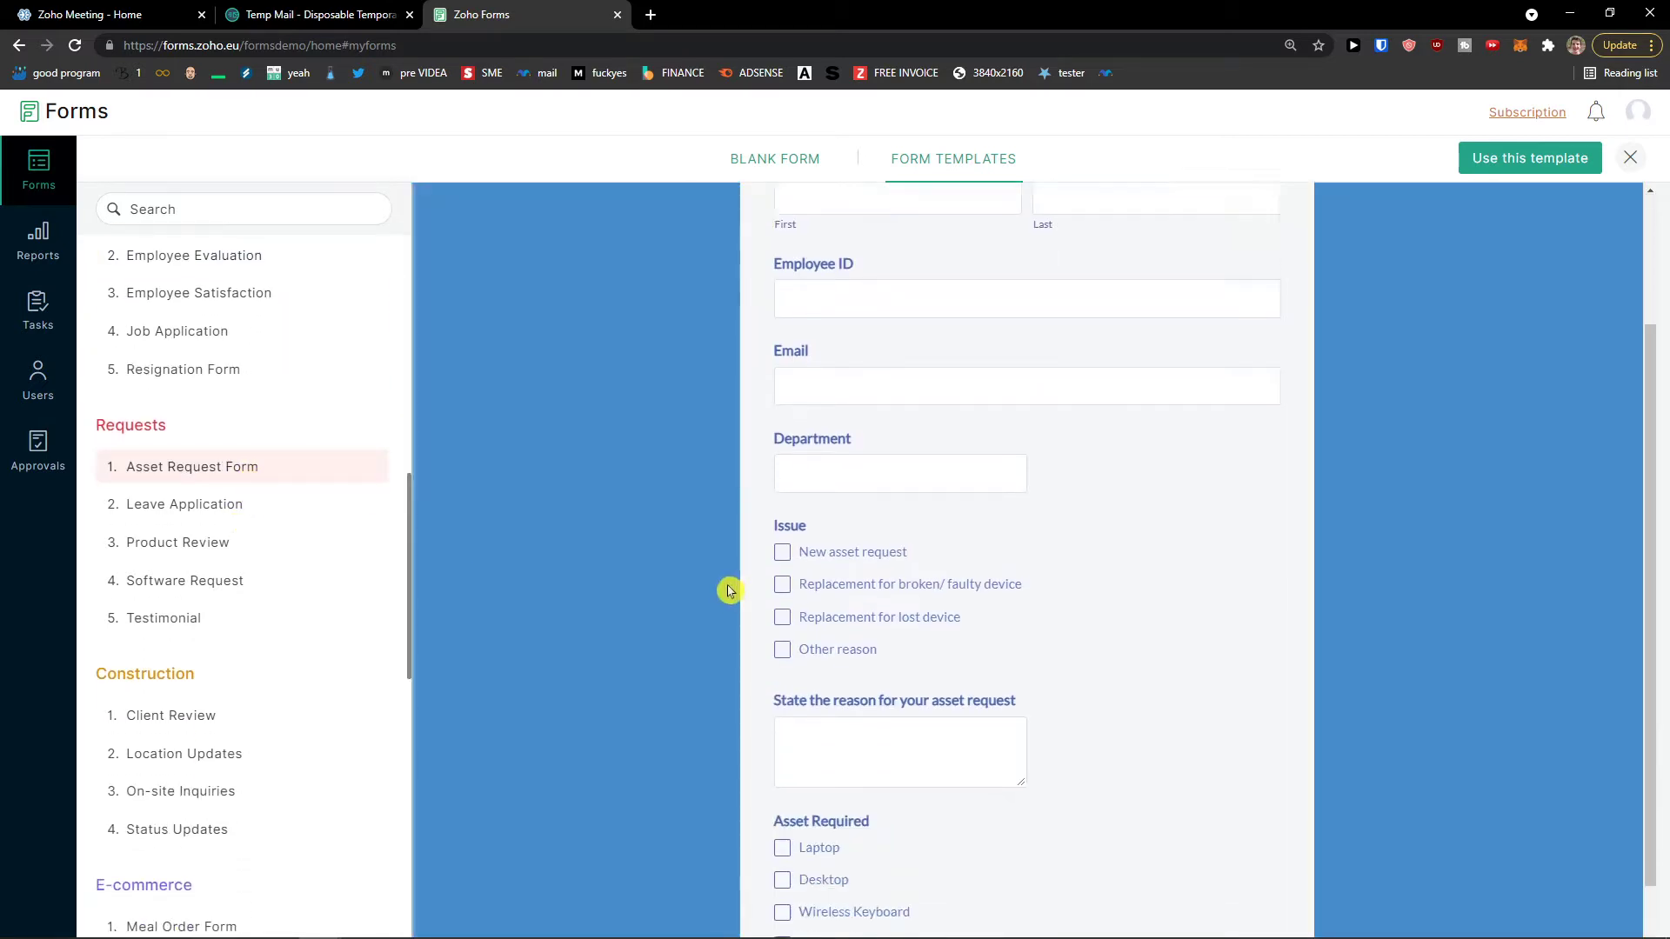
scroll(299, 609, down, 3)
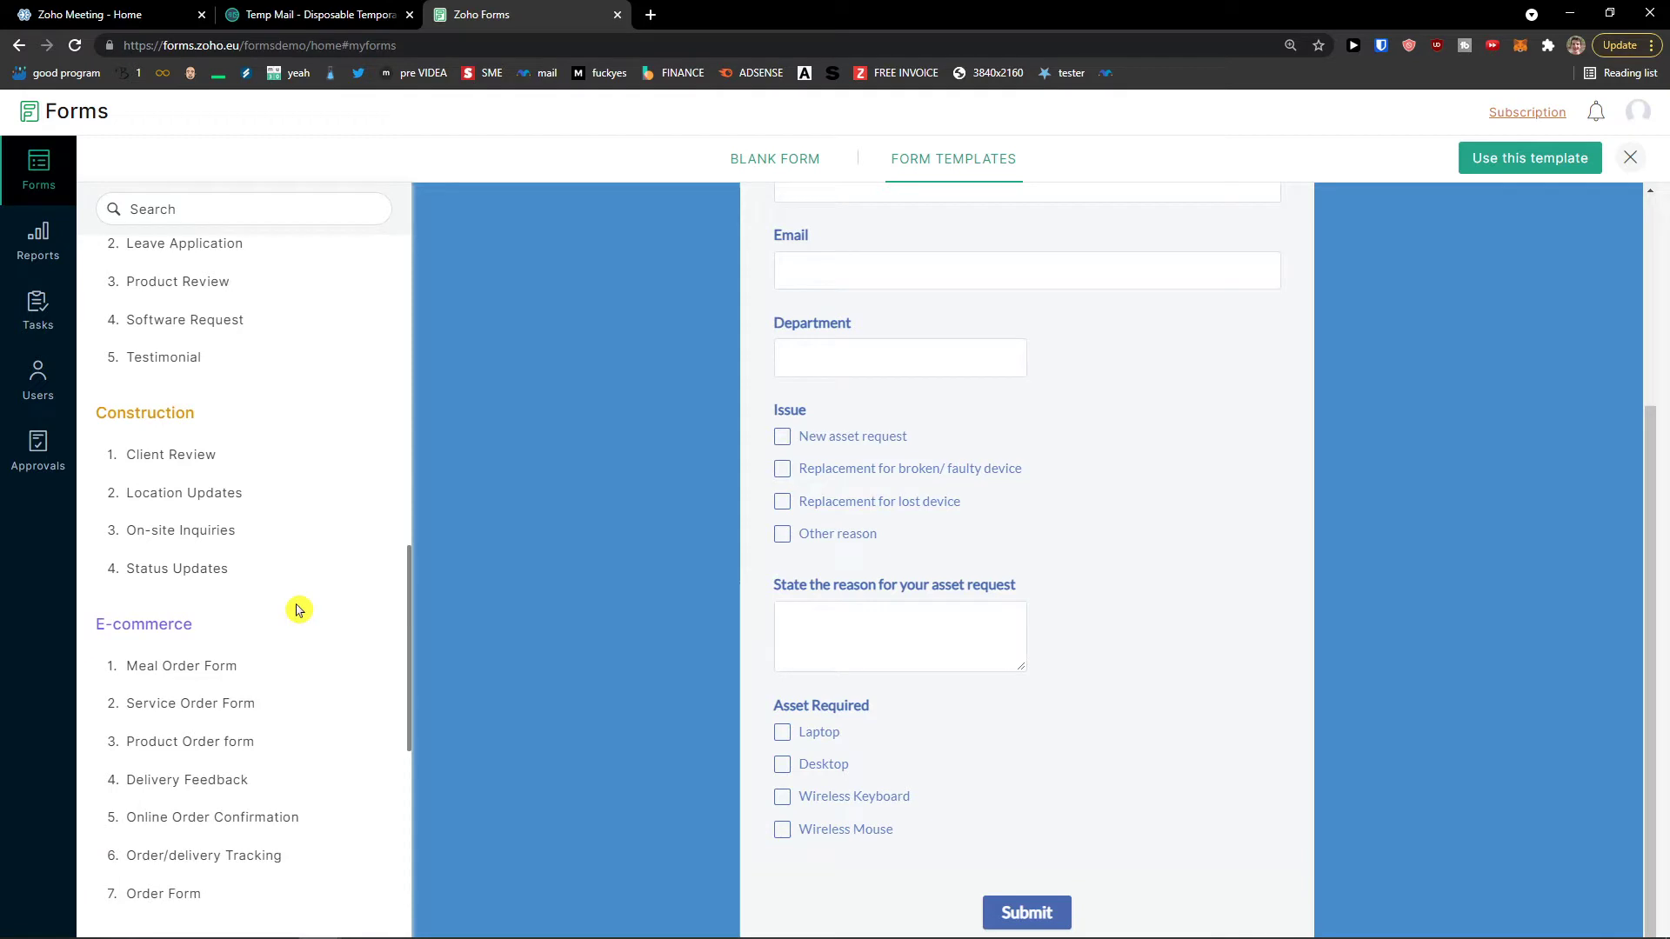
click(219, 455)
scroll(274, 614, down, 1)
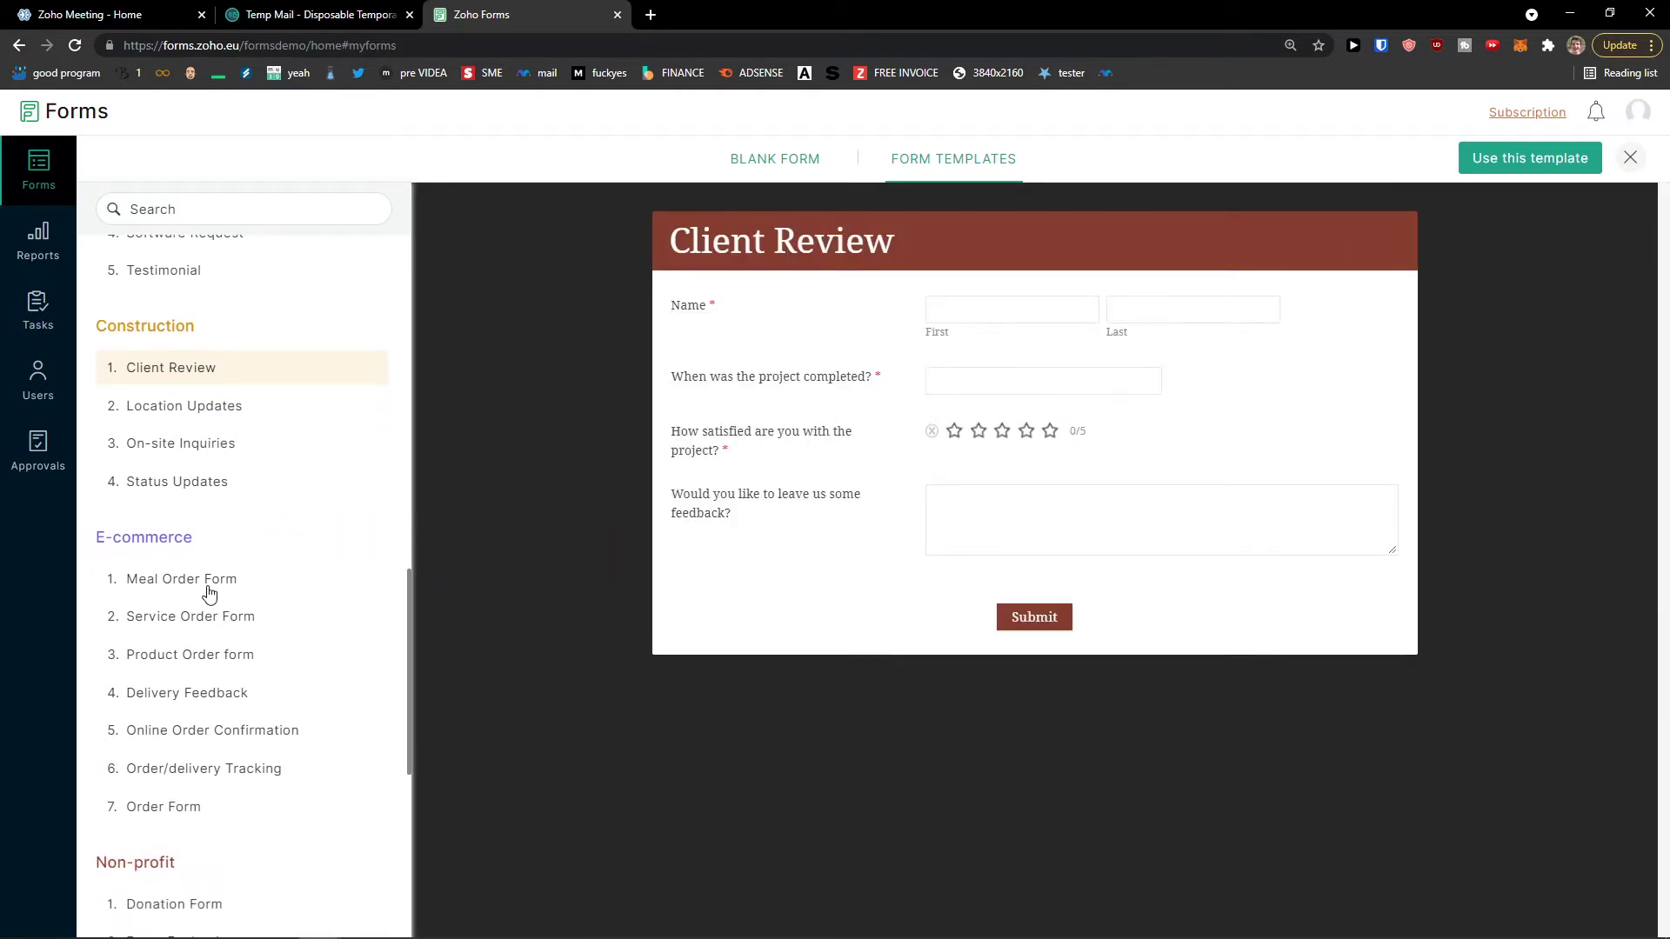
click(209, 582)
Step: Go back up and choose Blank Form to start from scratch
scroll(822, 589, down, 3)
scroll(825, 589, up, 3)
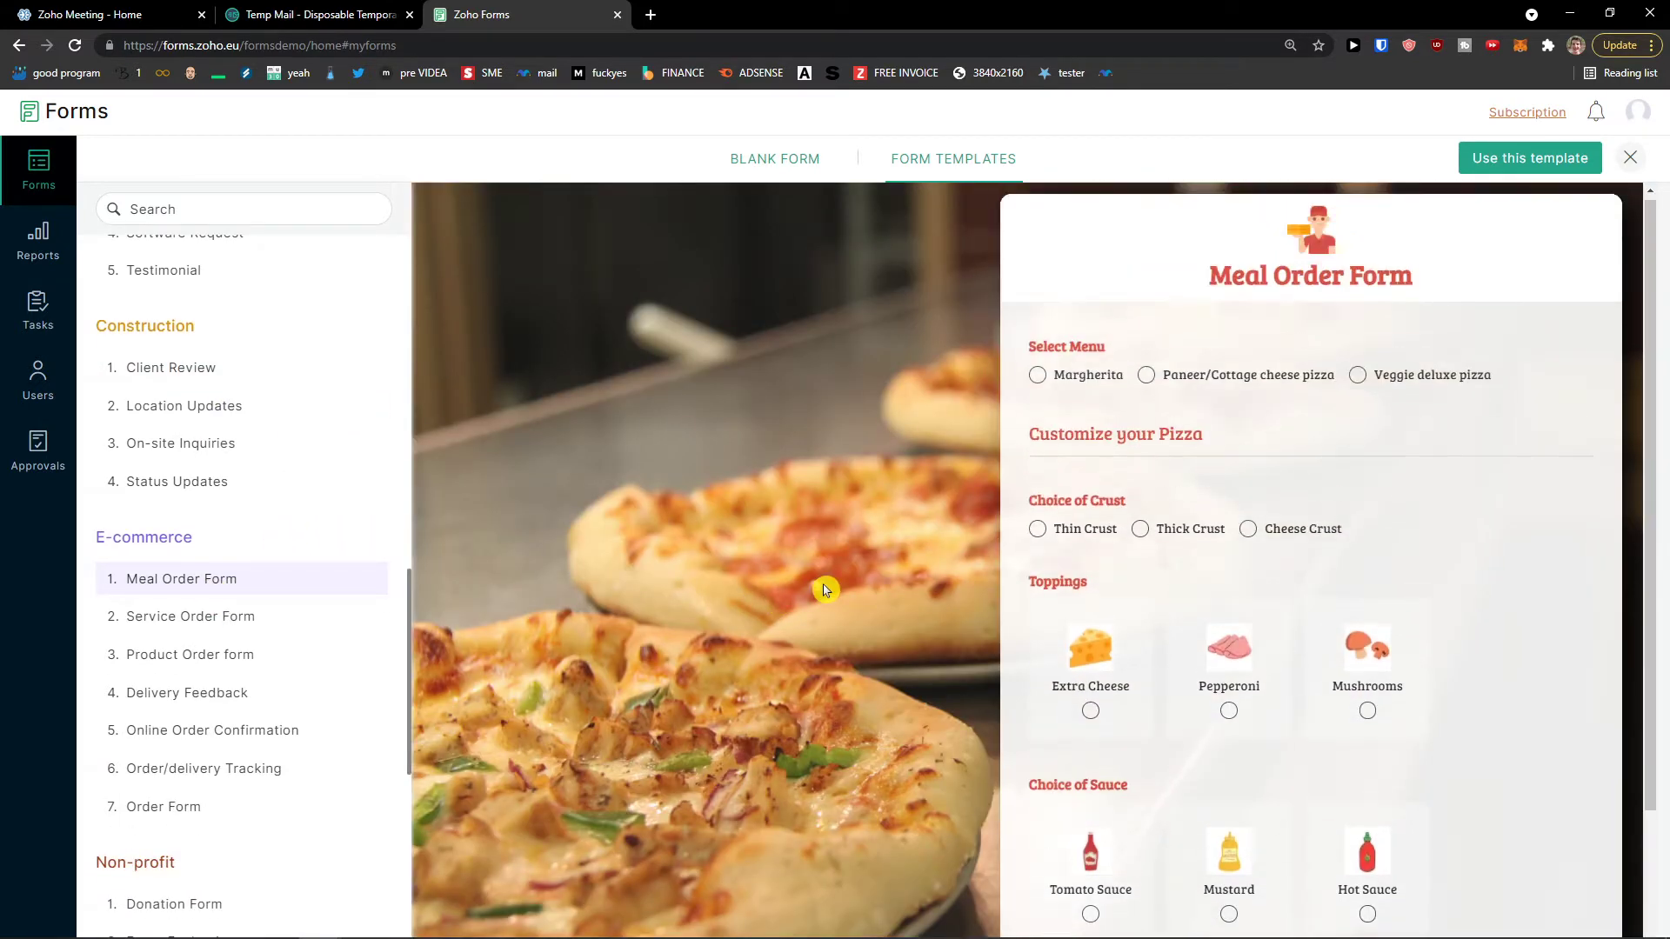
scroll(298, 485, up, 8)
scroll(305, 483, up, 5)
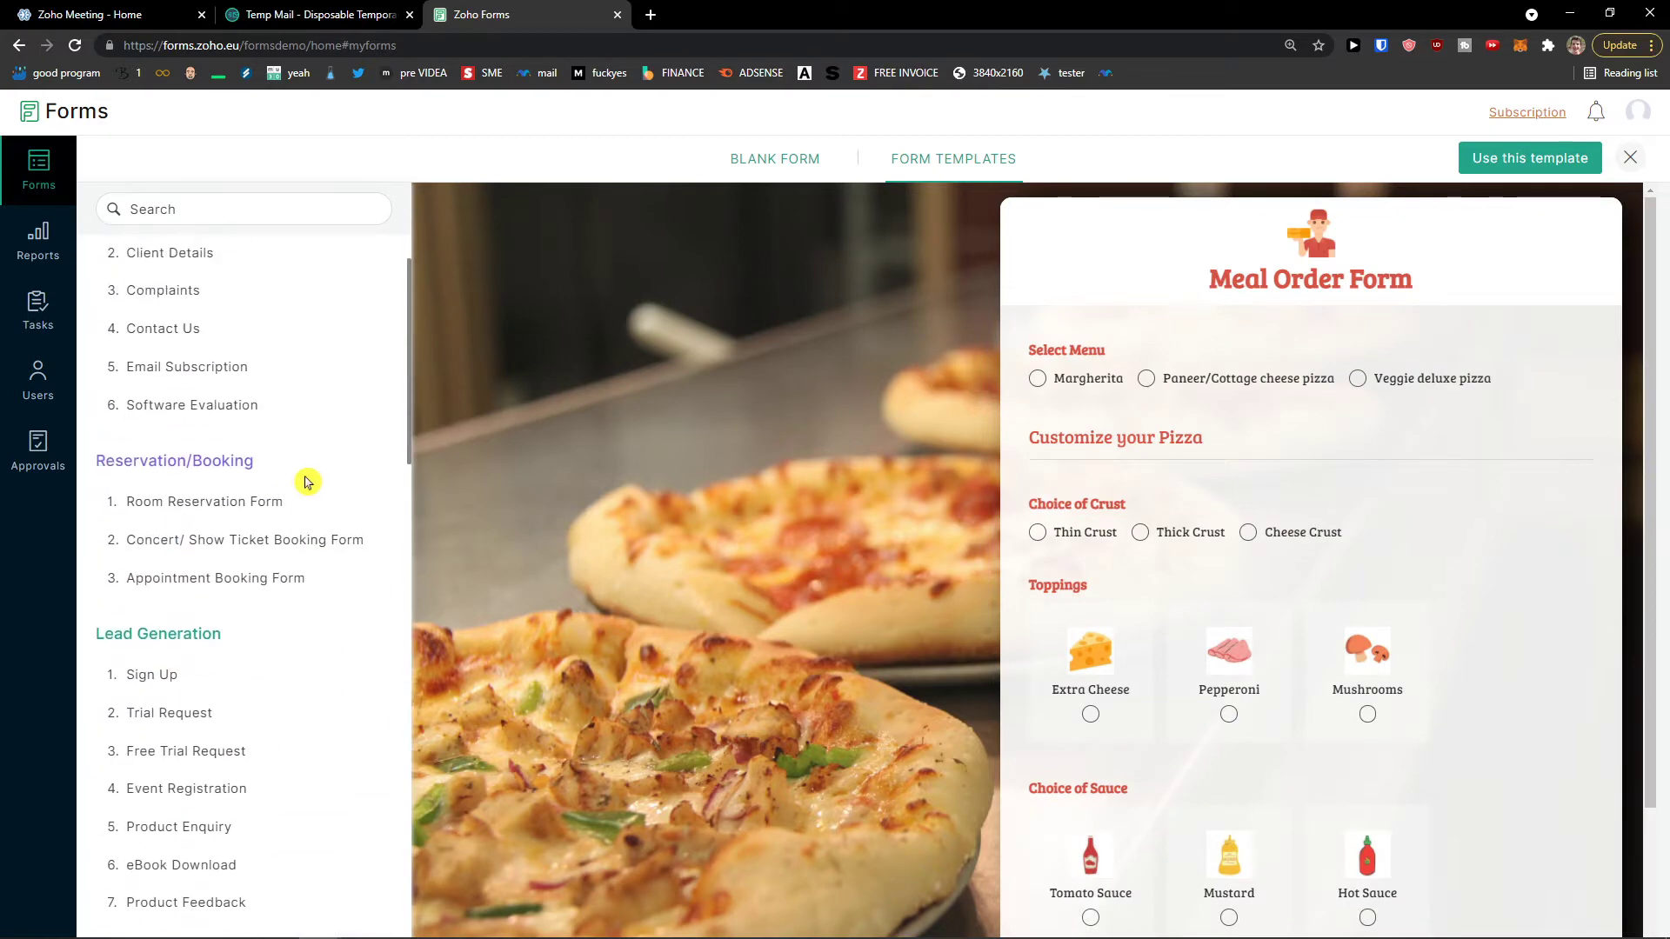
click(759, 168)
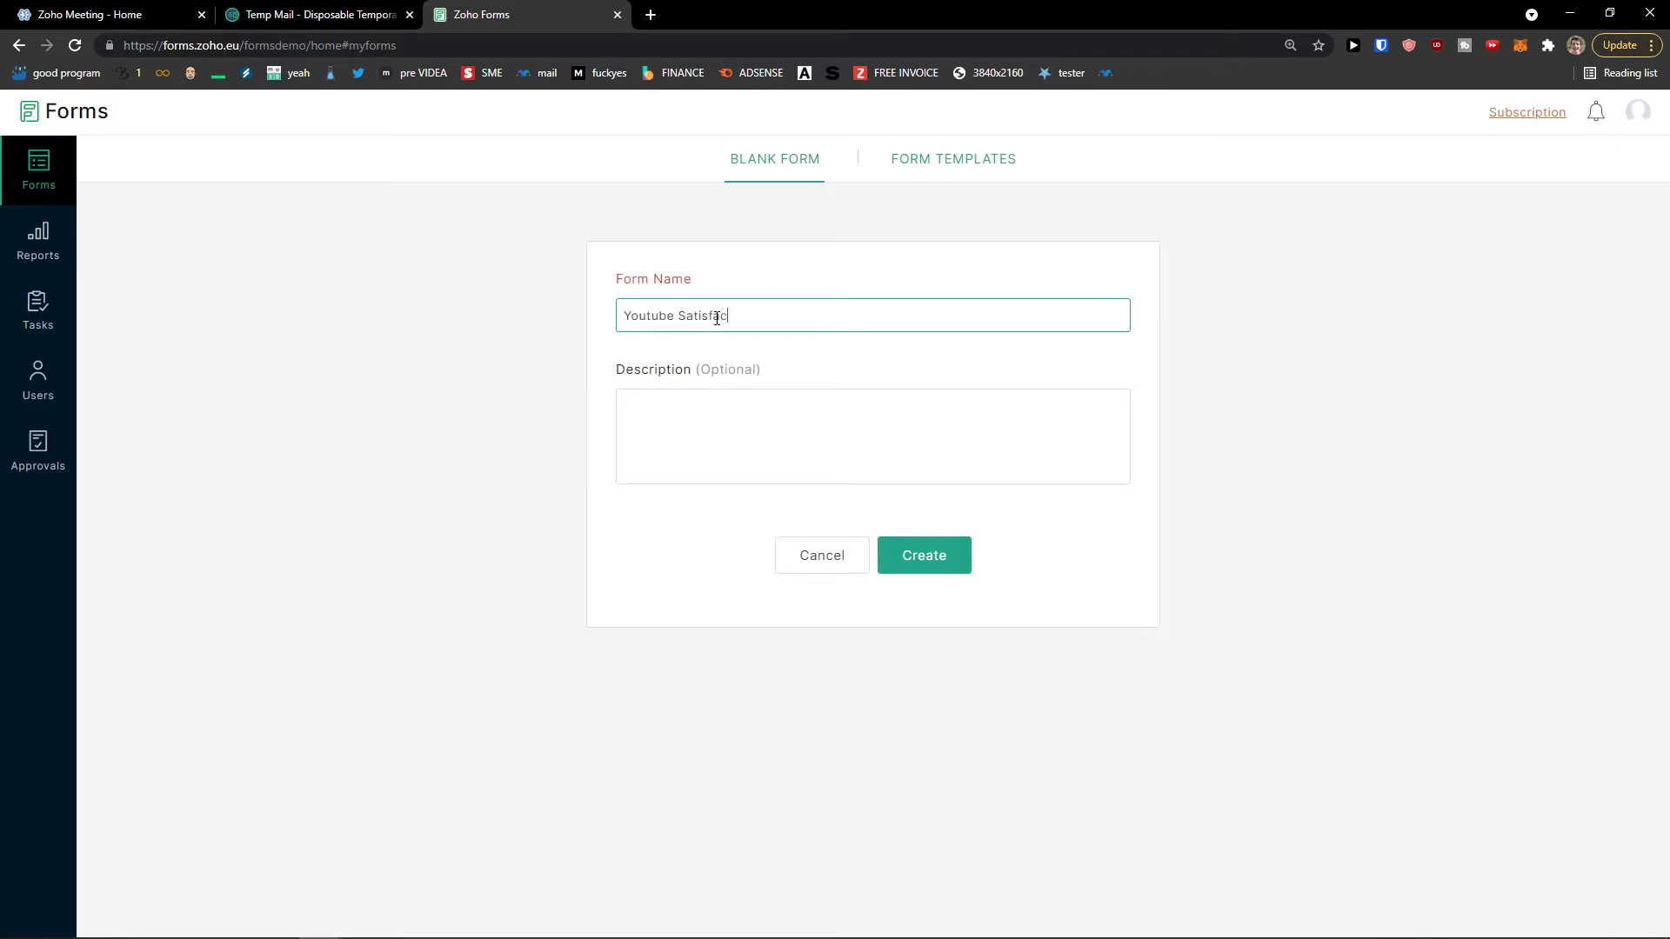
Step: Name the form 'Youtube Satisfaction', describe it as 'Satisfaction of people with youtube', and create it
key(Tab)
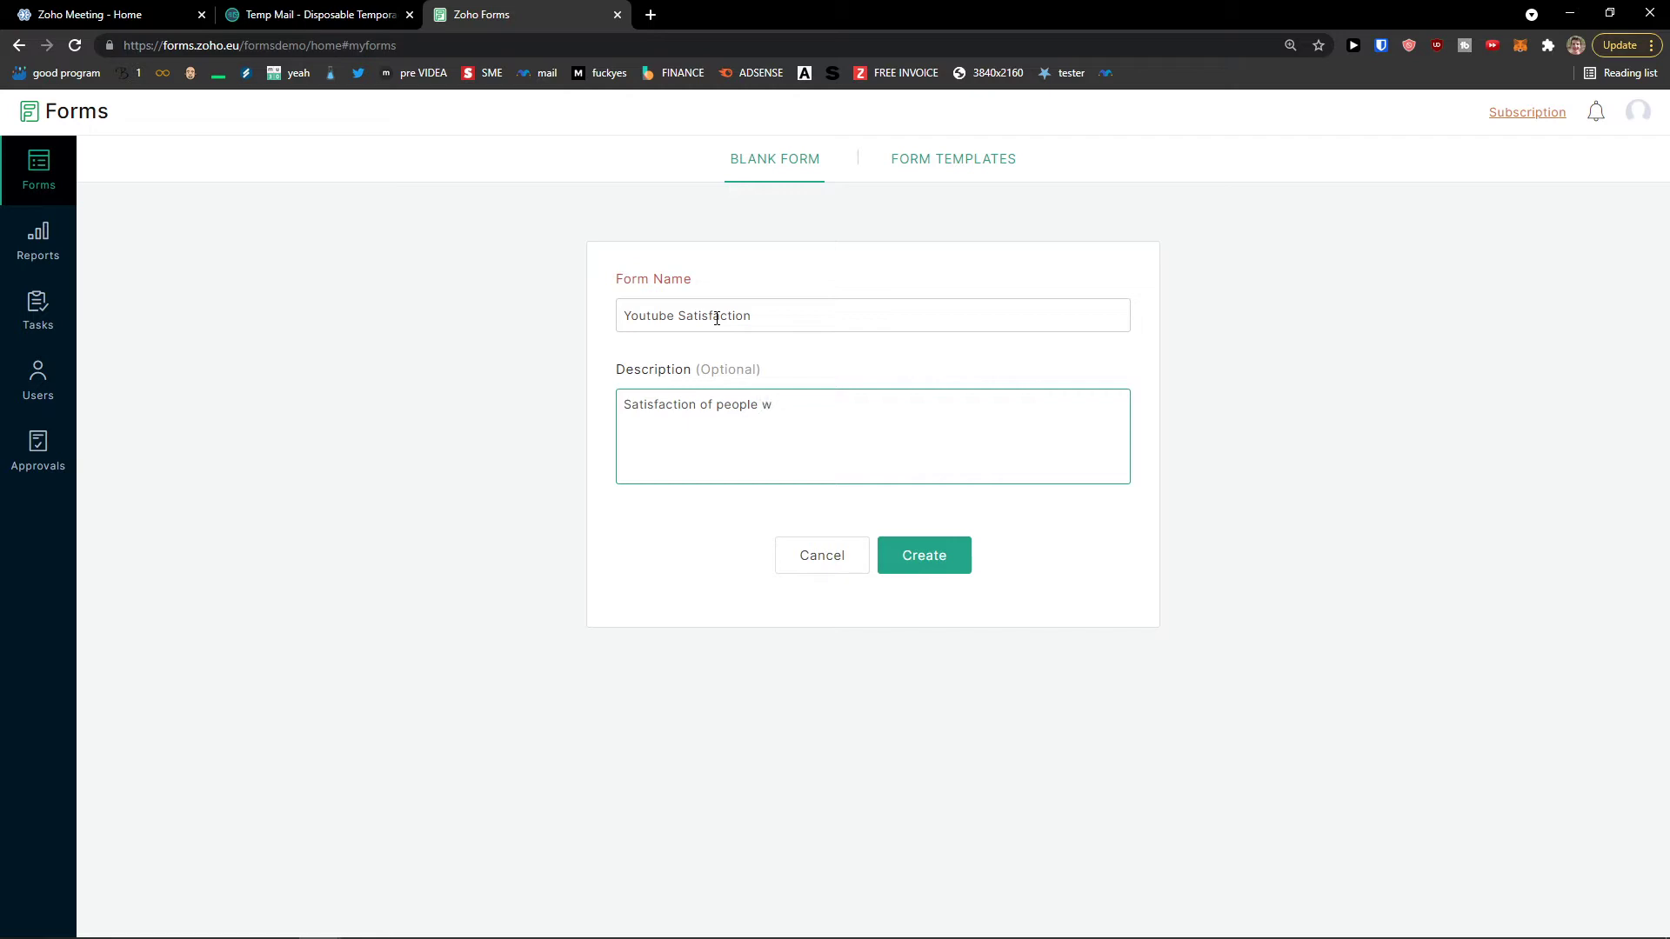
text(e)
click(918, 565)
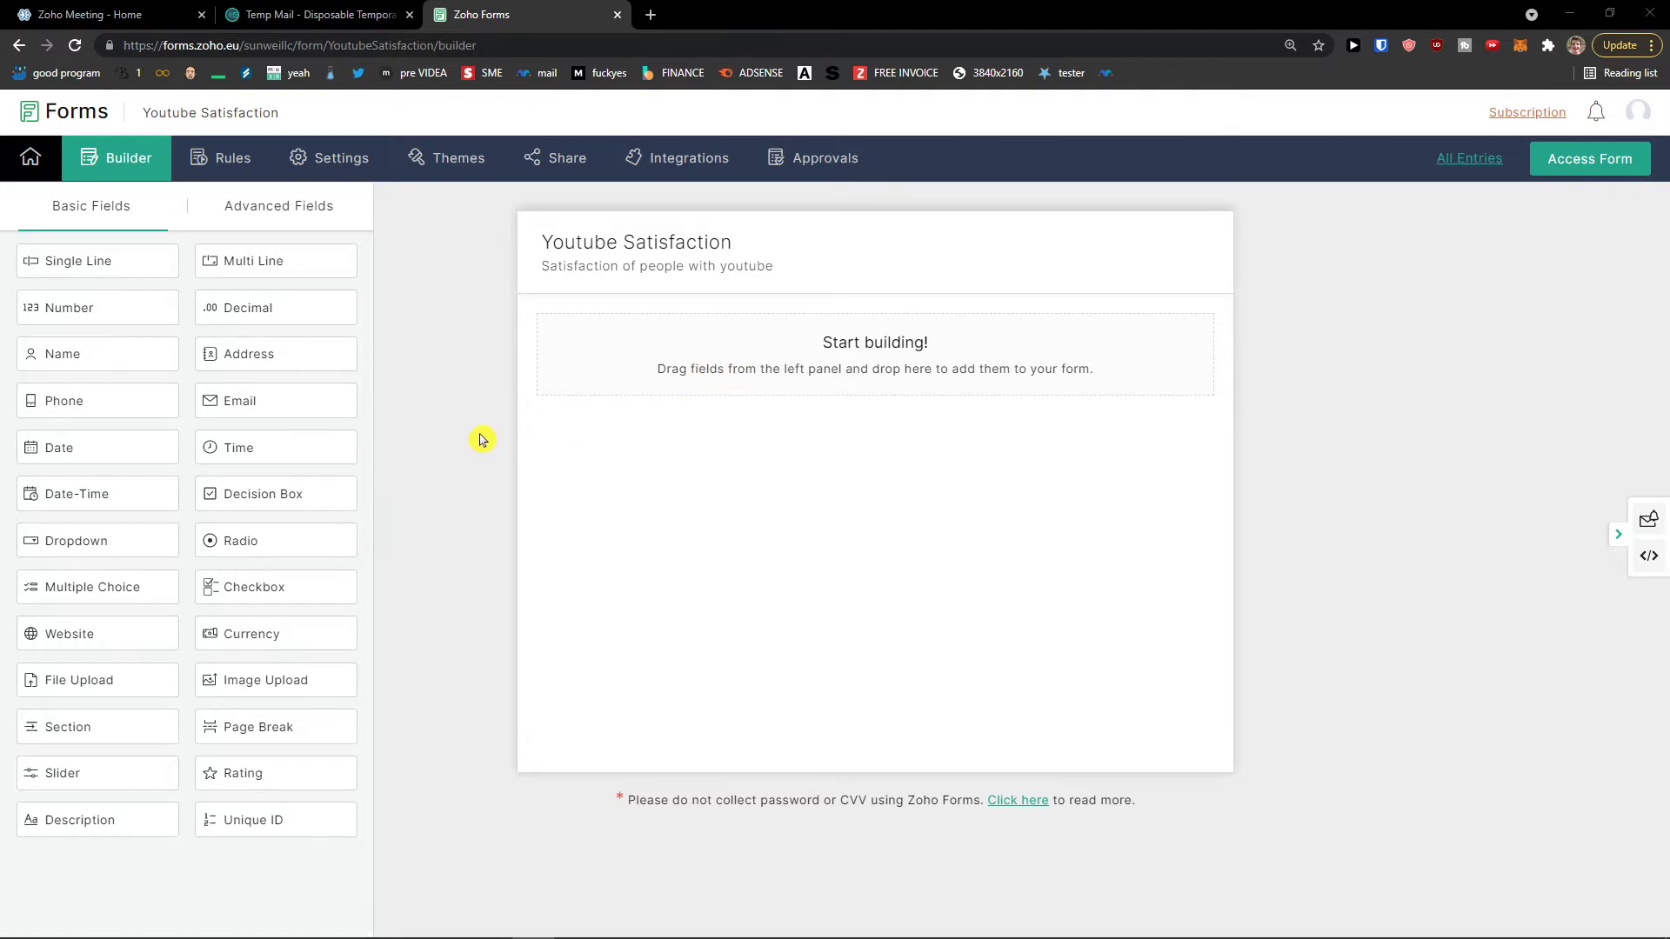
Step: Add a single-line text field to the form and label it 'Name'
key(ctrl+plus)
key(ctrl+minus)
drag(70, 264, 748, 456)
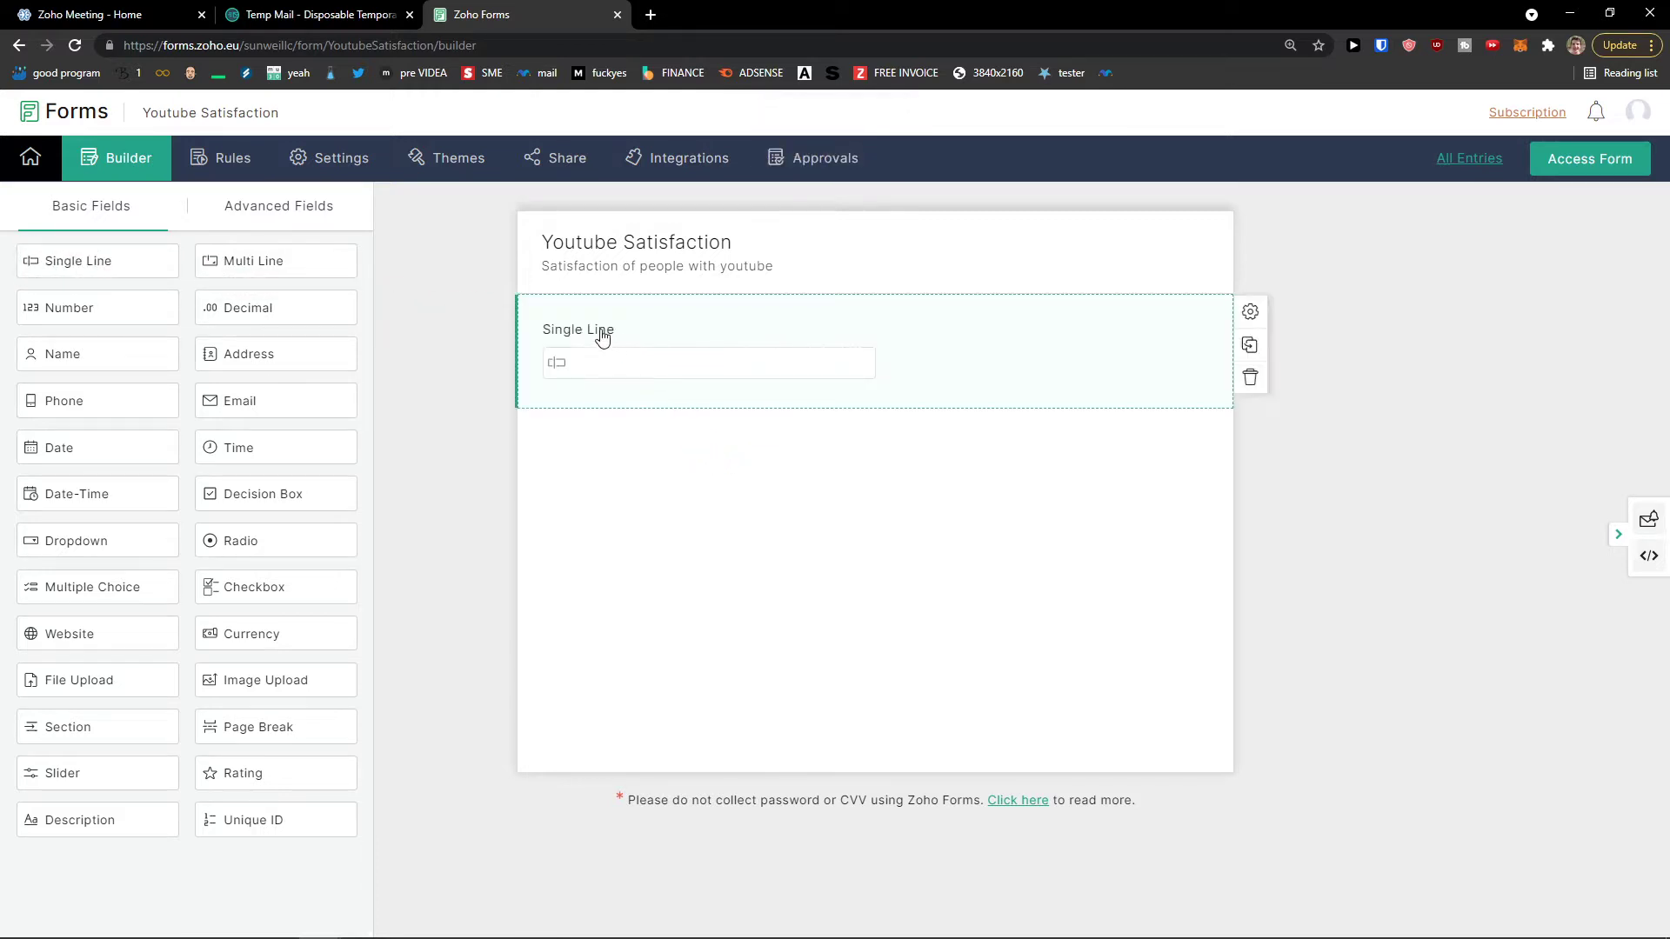
click(602, 333)
click(827, 310)
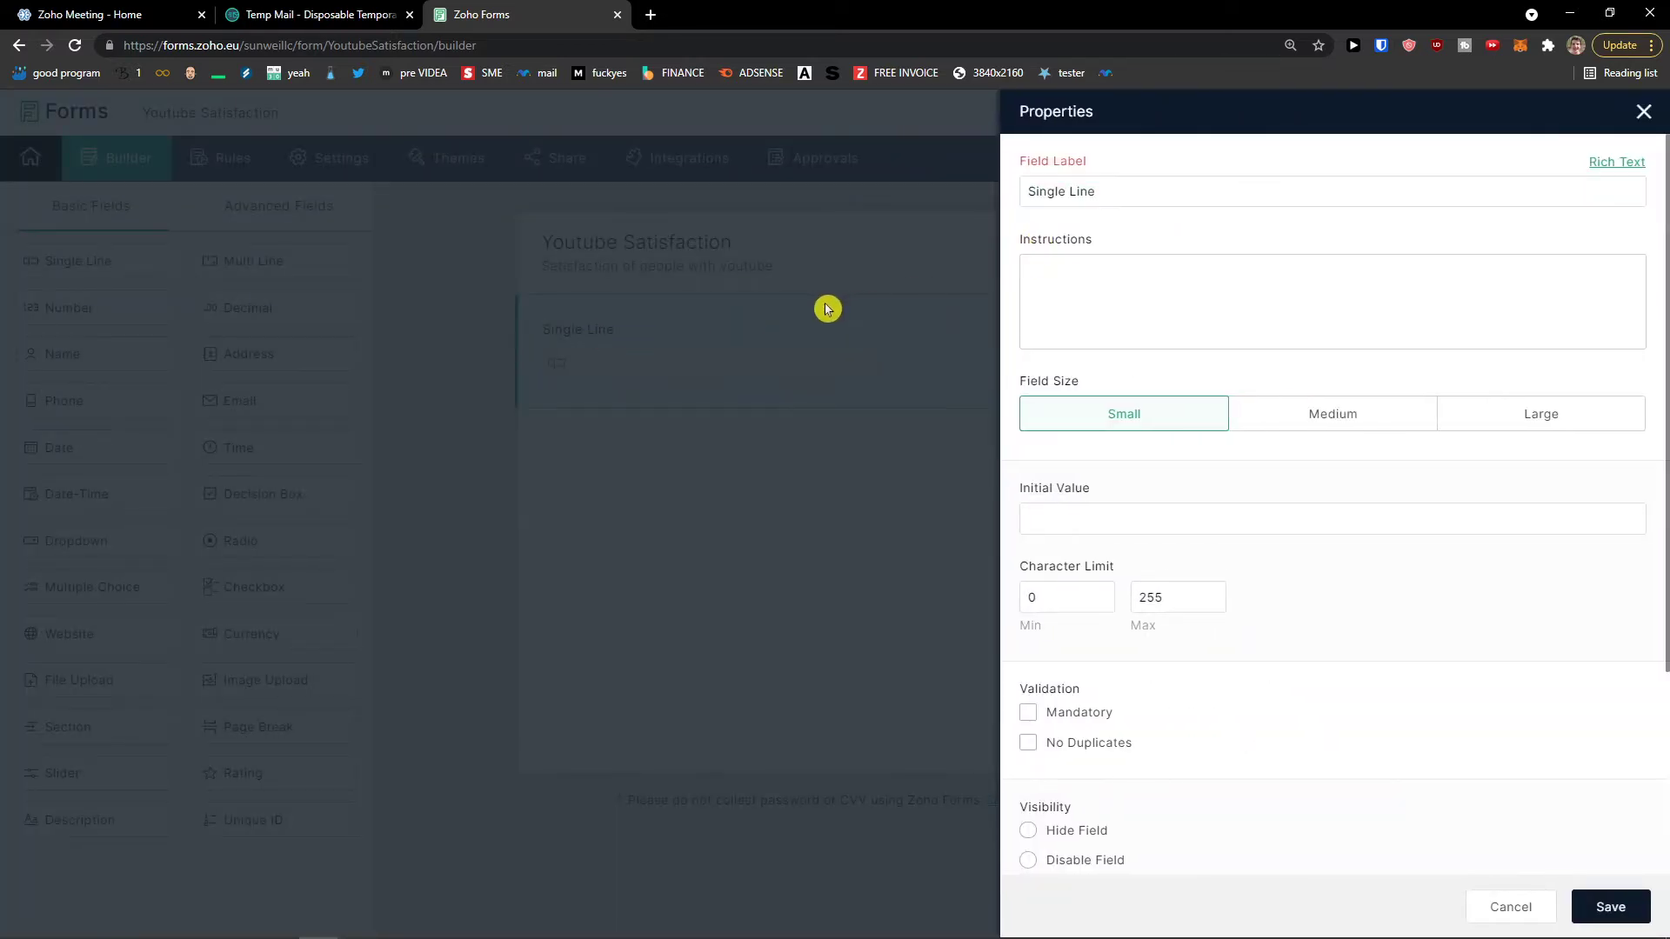
triple_click(1141, 191)
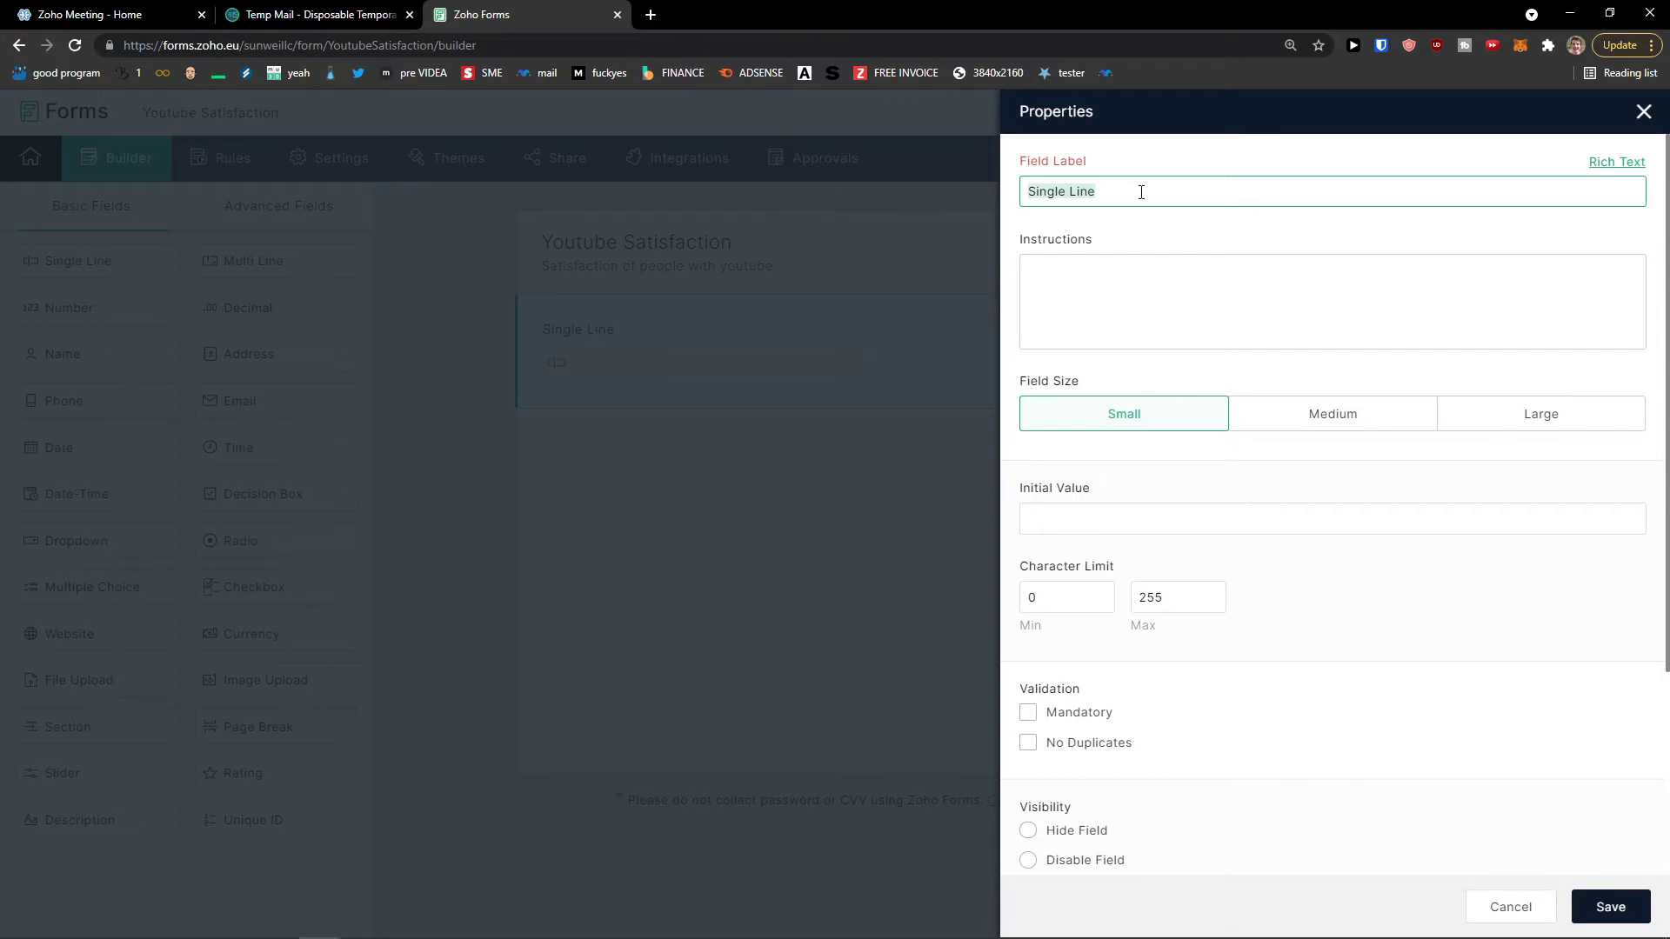
text(Name)
Step: Try medium and large widths for the Name field, then set it back to small
click(1269, 426)
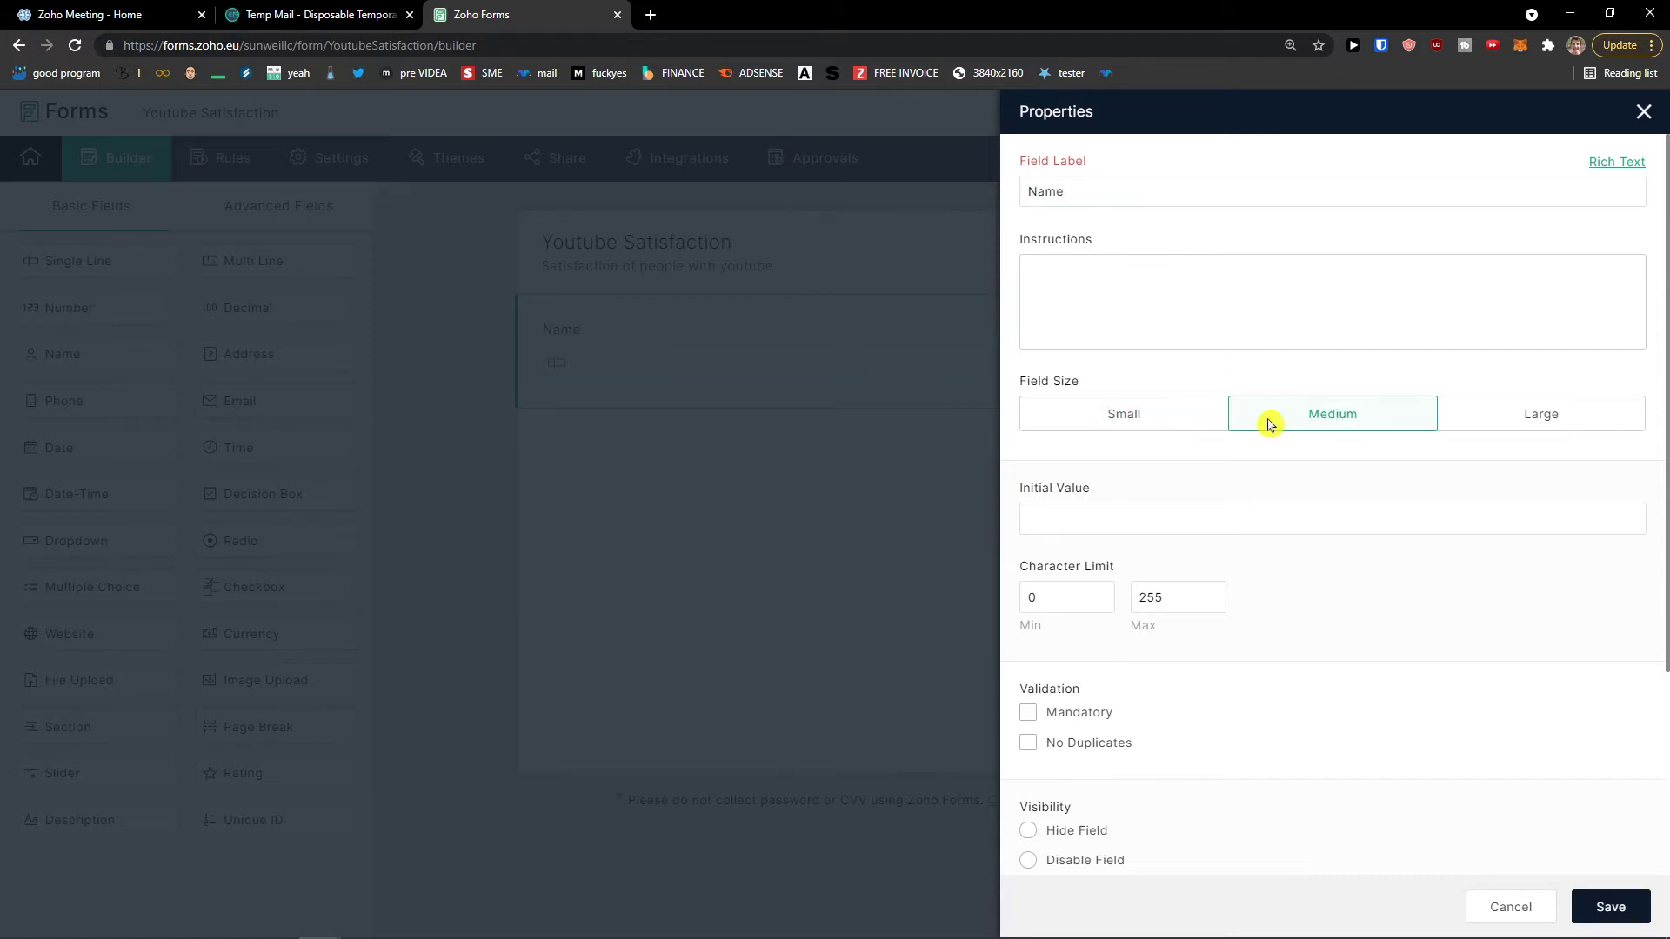
click(1193, 432)
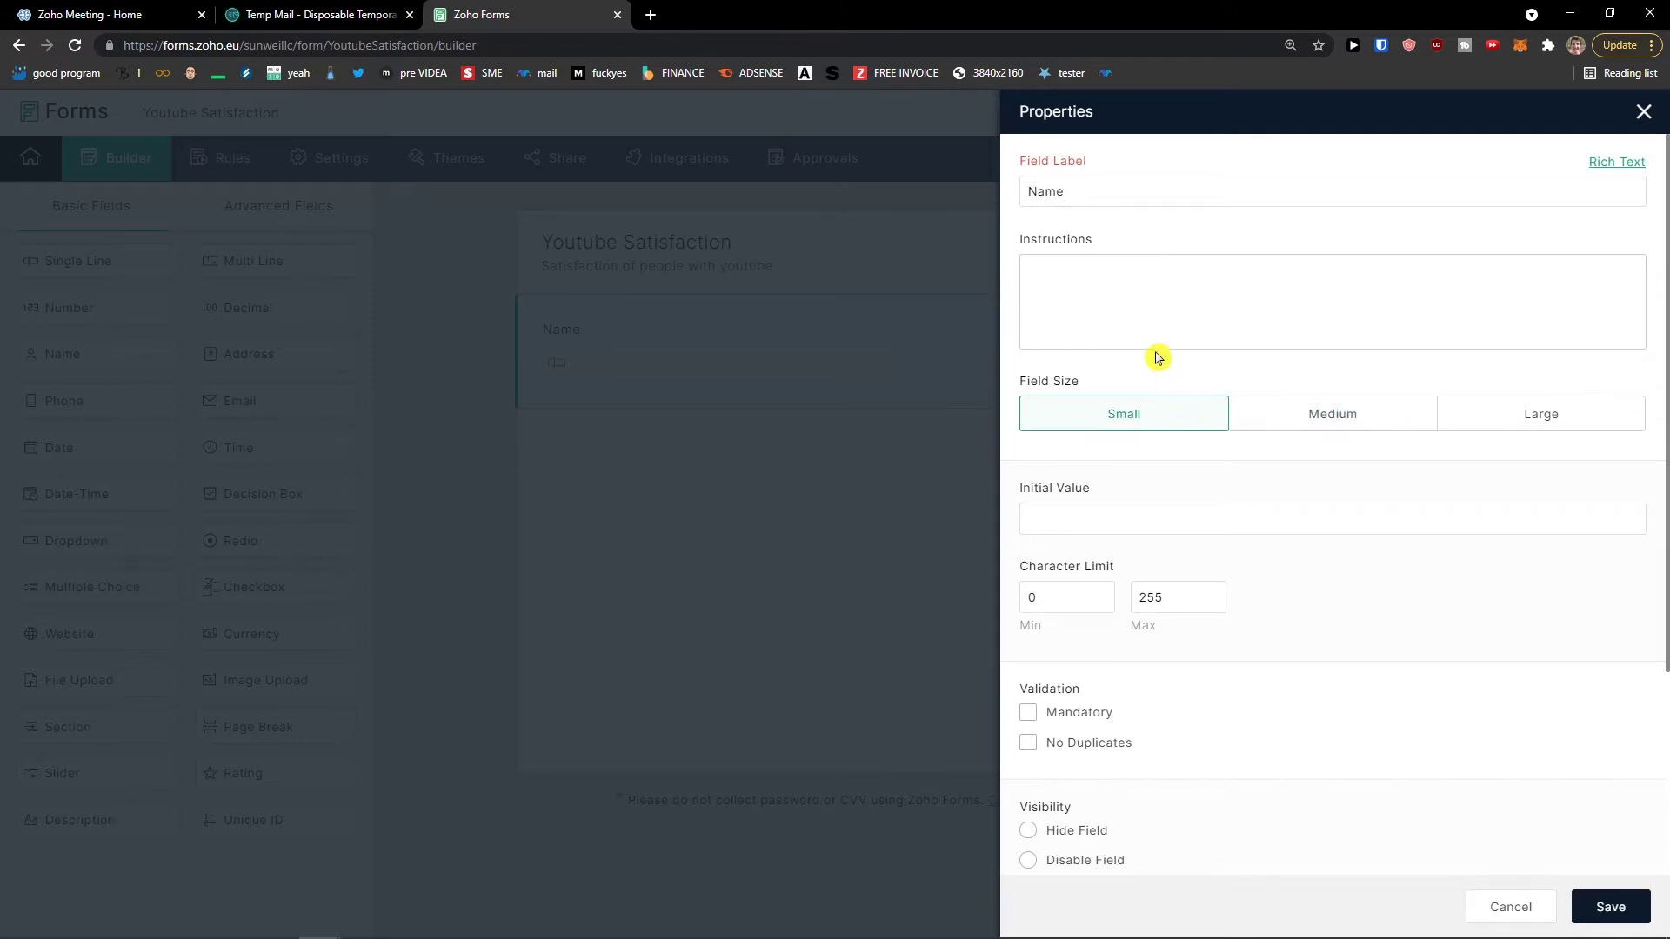
click(1287, 415)
click(1610, 905)
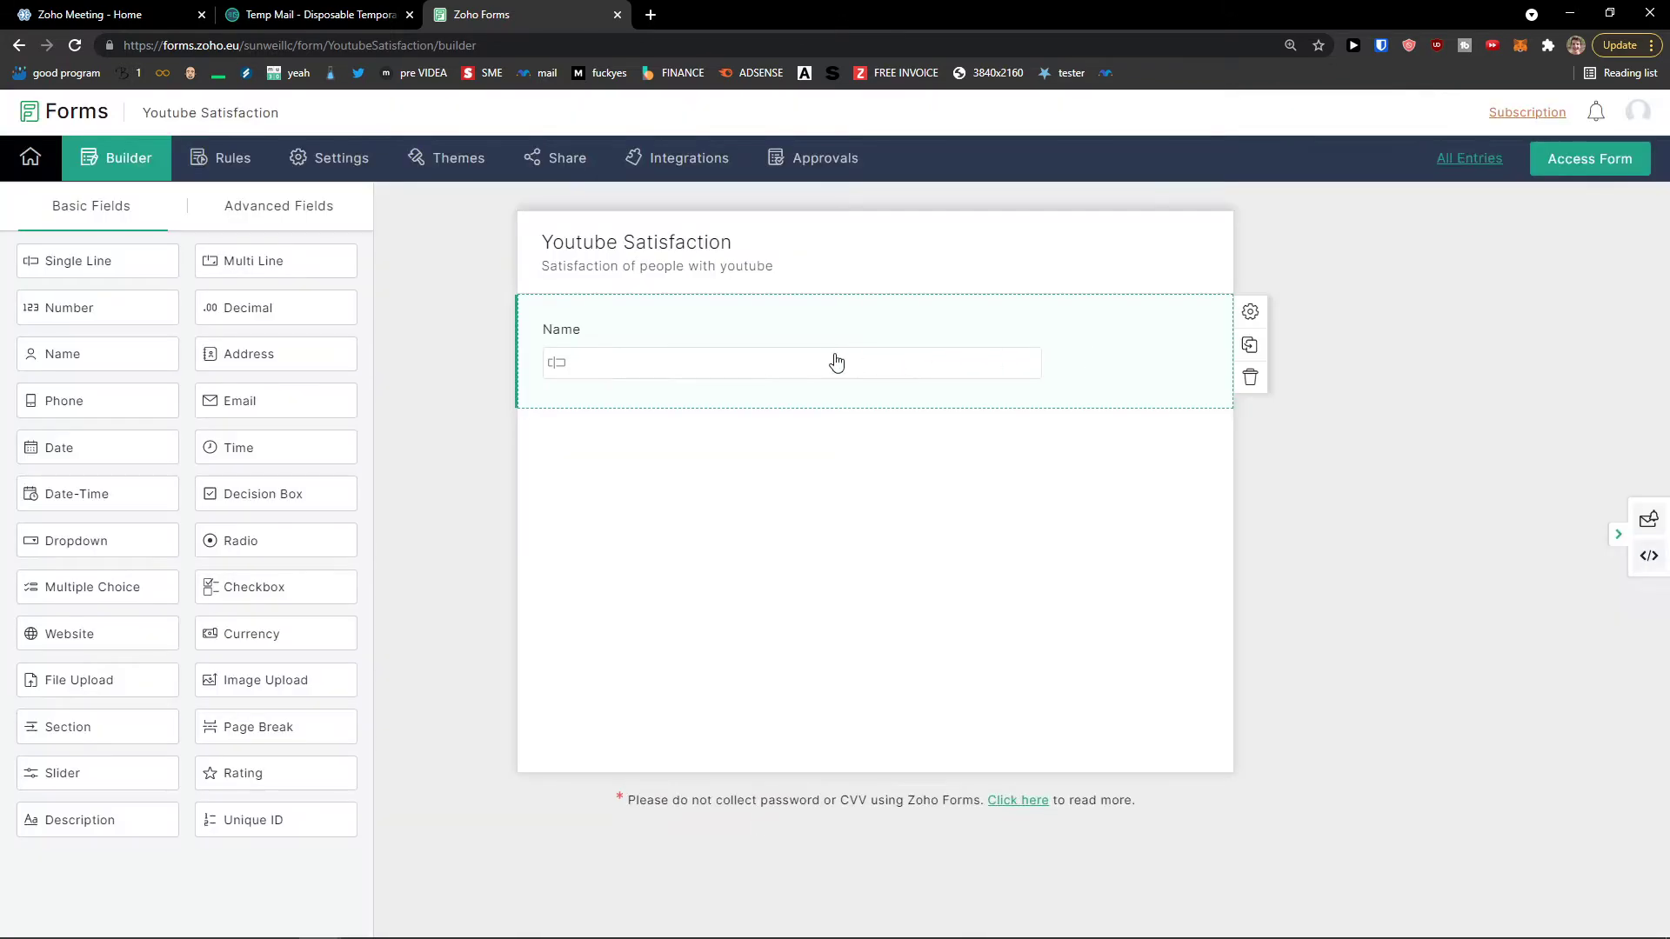
click(805, 368)
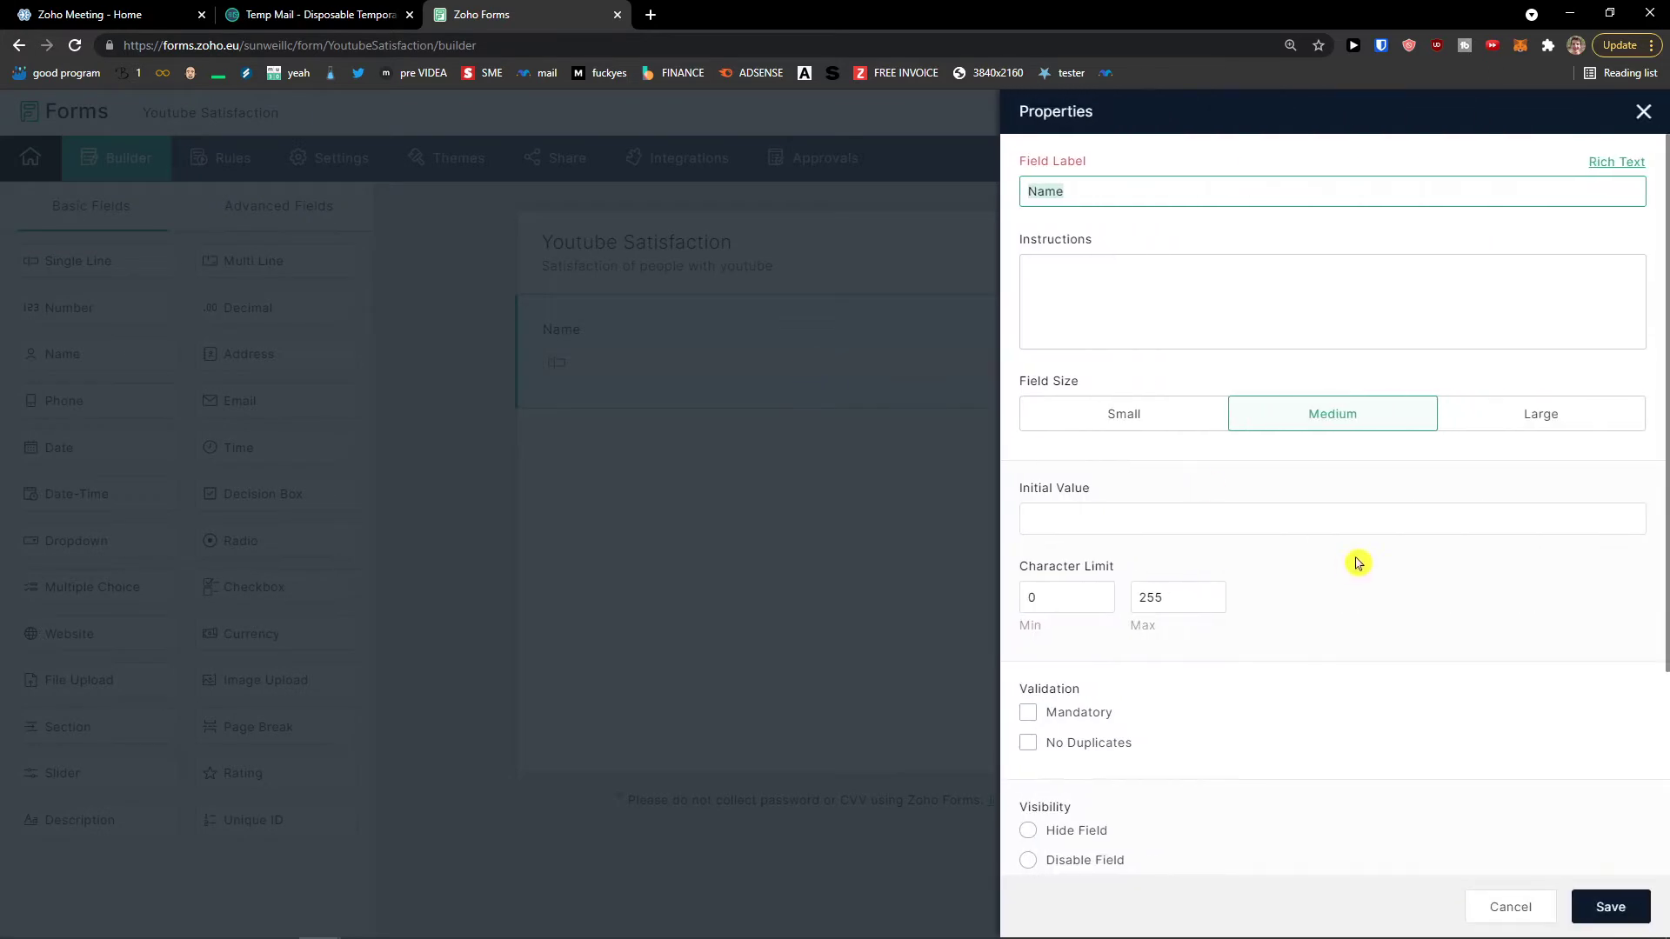
click(1479, 424)
click(1610, 905)
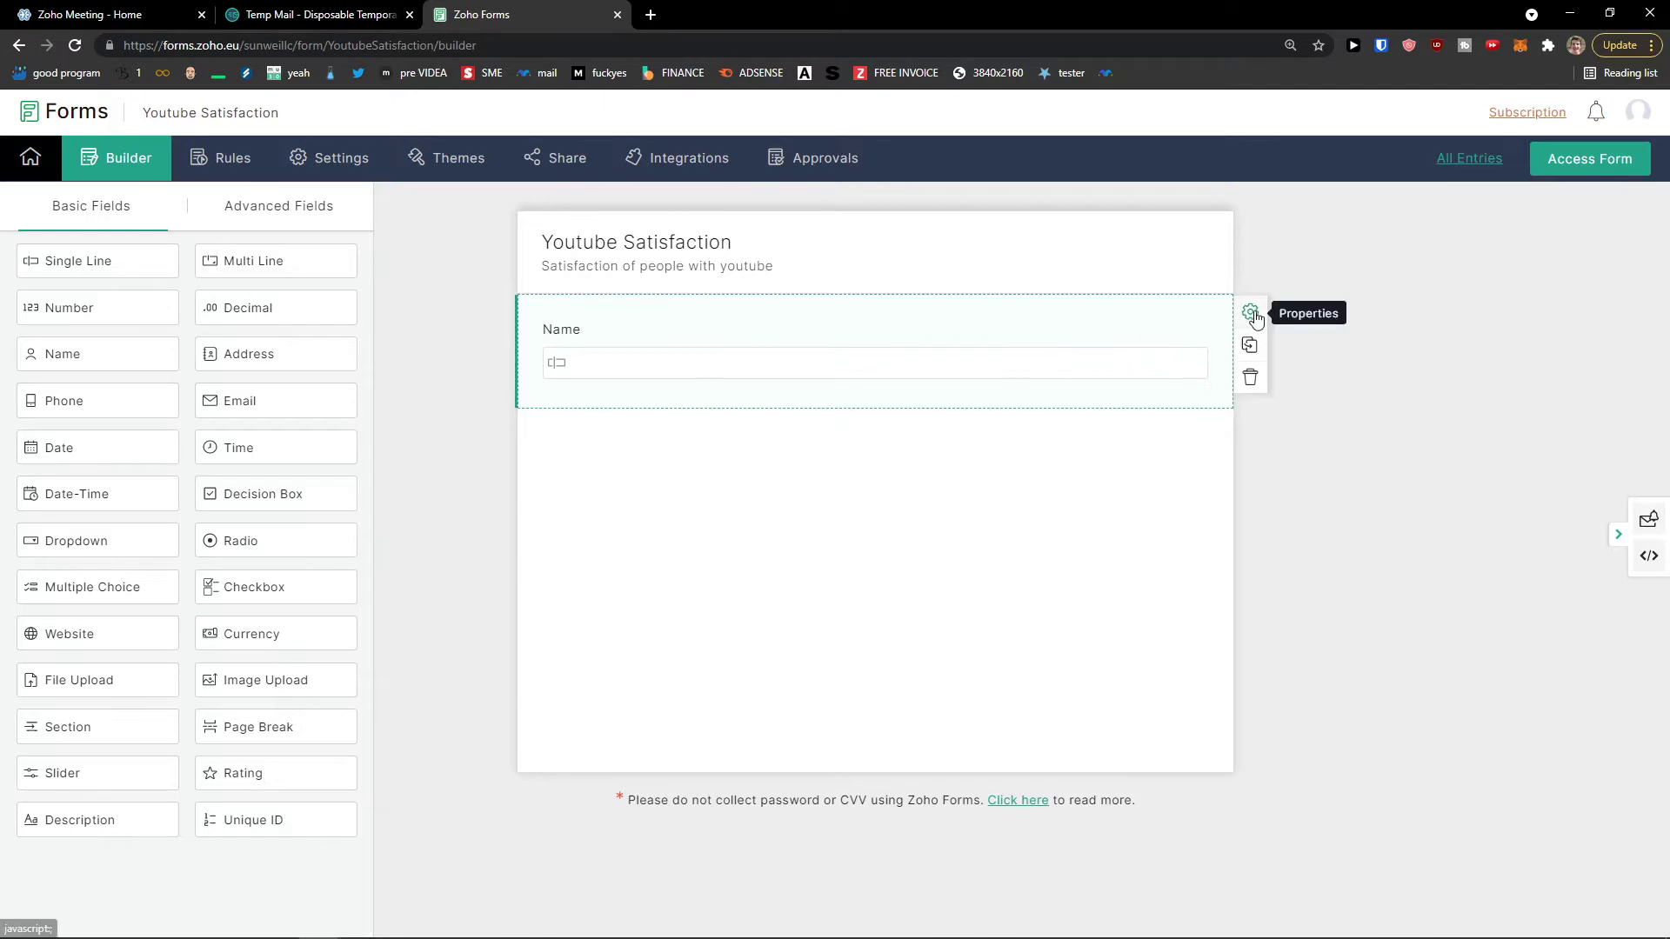
click(1250, 312)
click(1135, 421)
Step: Clear the Name field's initial value and add the instruction 'Write your name here'
click(1119, 506)
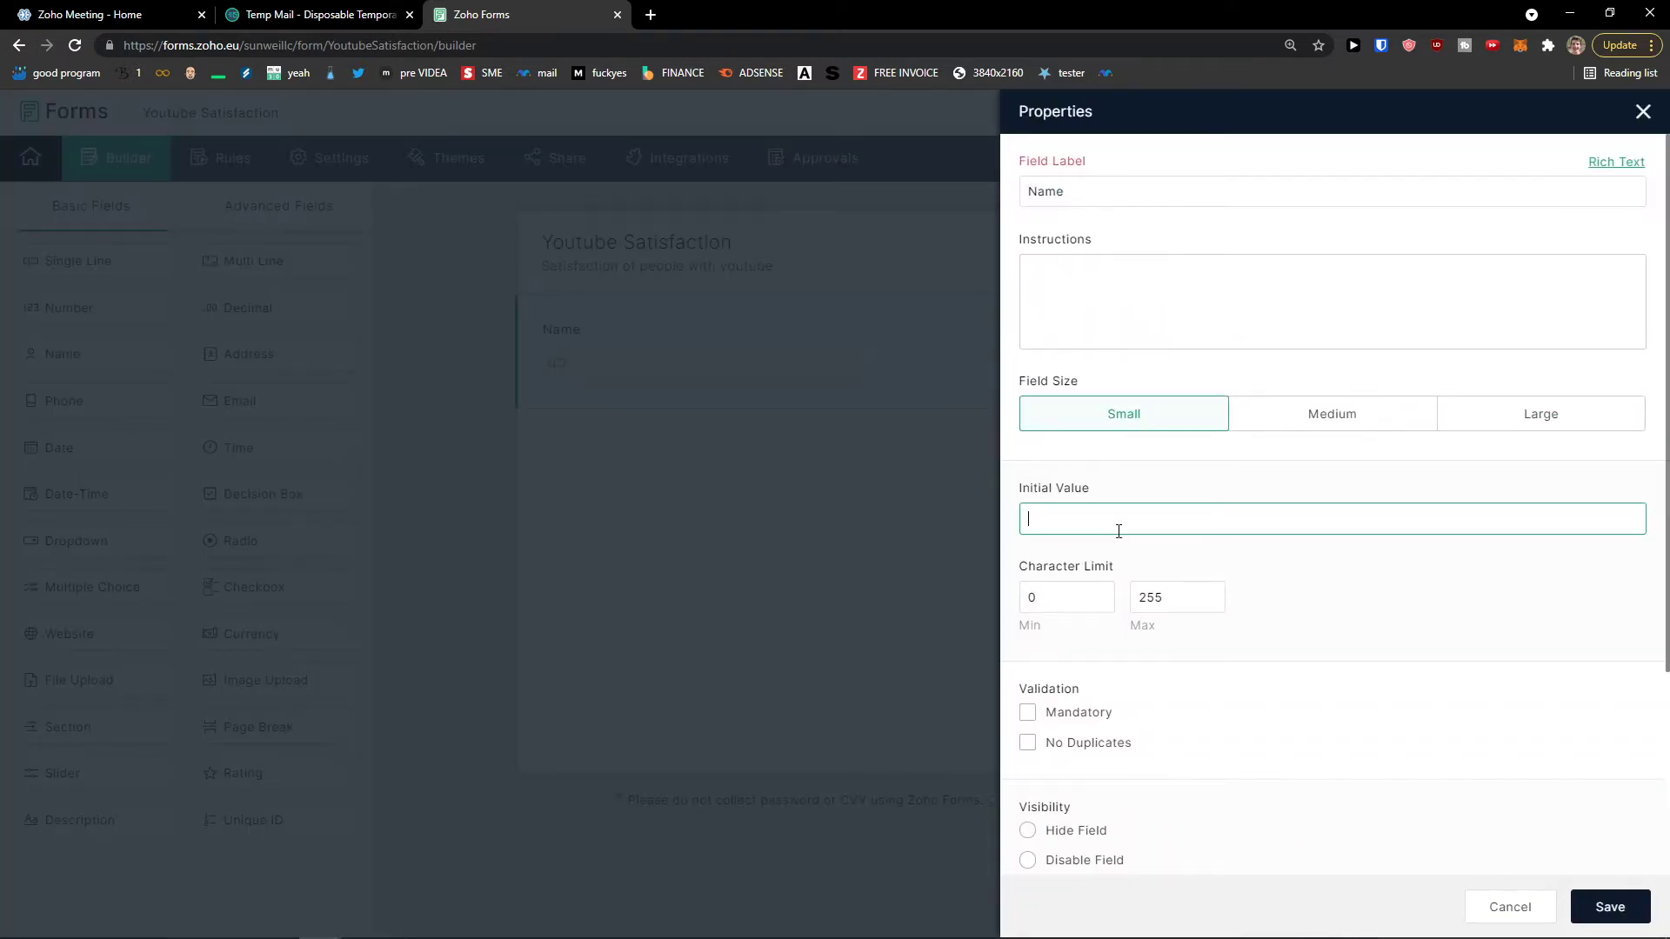
key(BackSpace)
click(1121, 316)
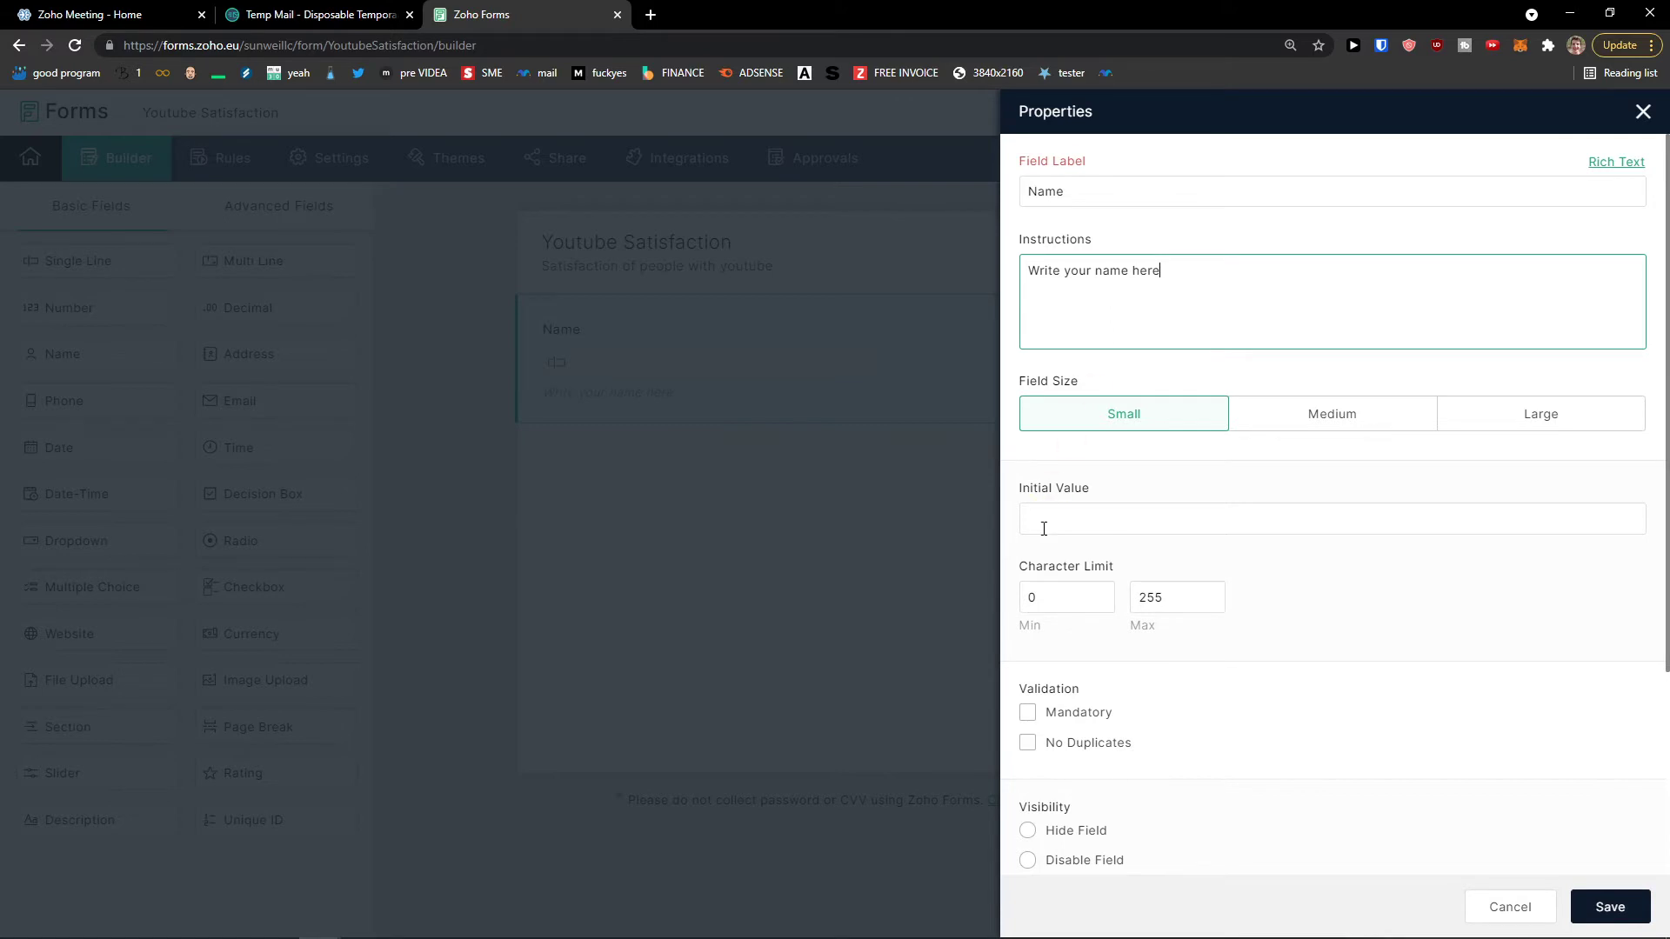
scroll(1079, 557, down, 1)
click(1067, 442)
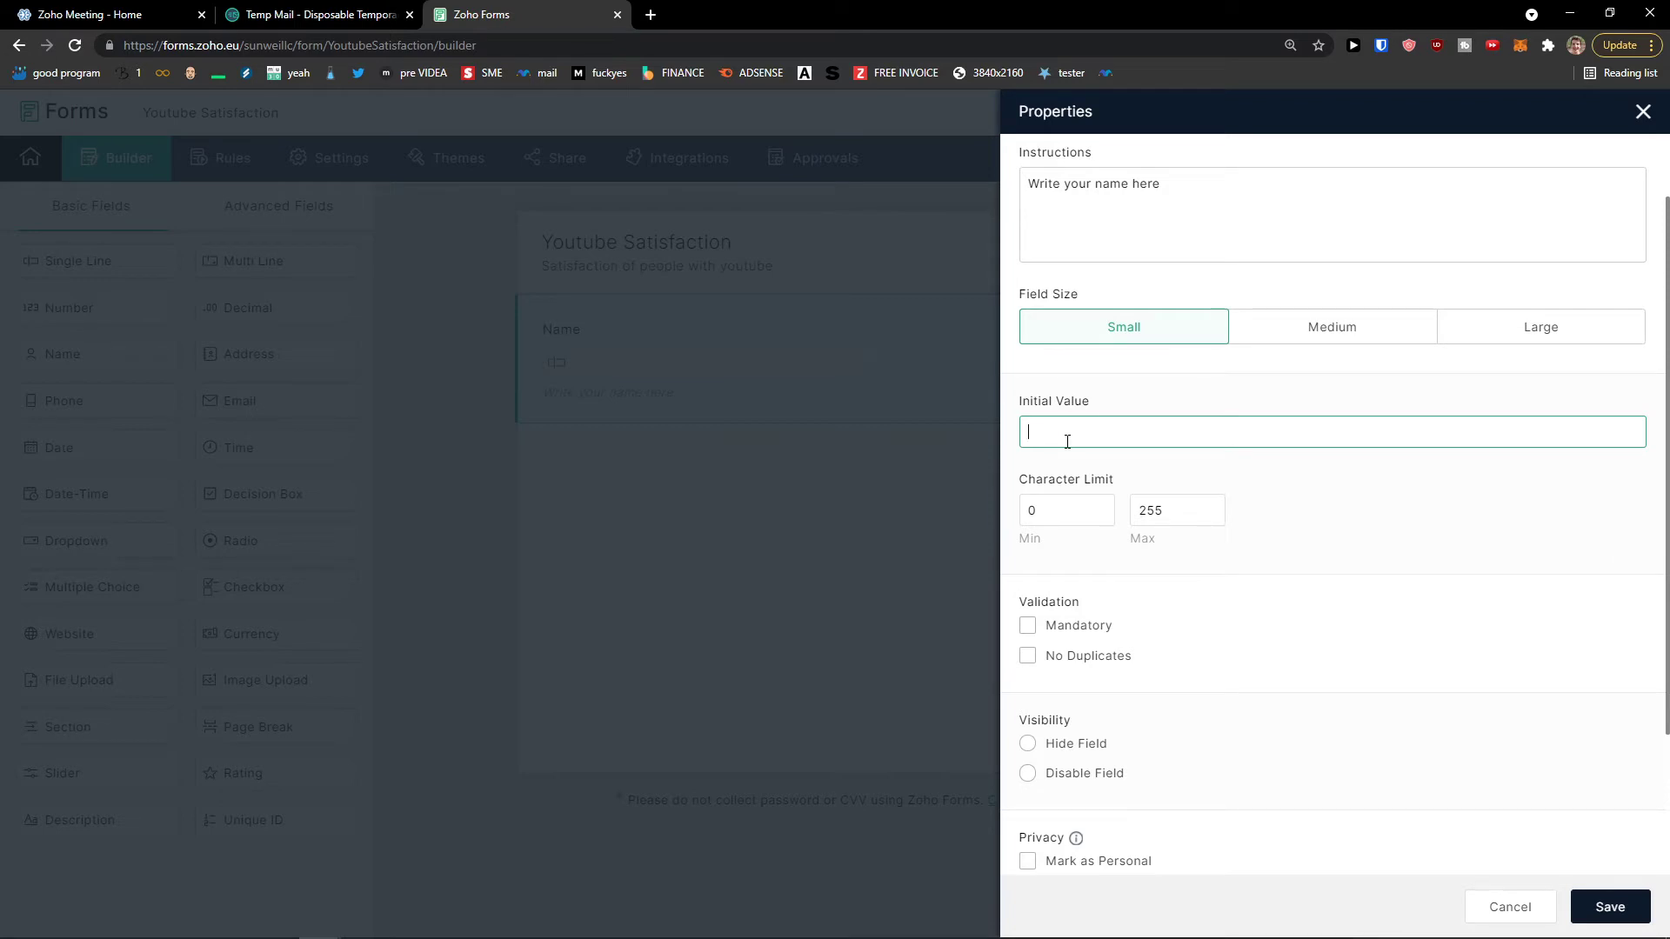
Step: Make the Name field mandatory and hidden, and save its settings
scroll(1079, 495, down, 1)
click(1087, 546)
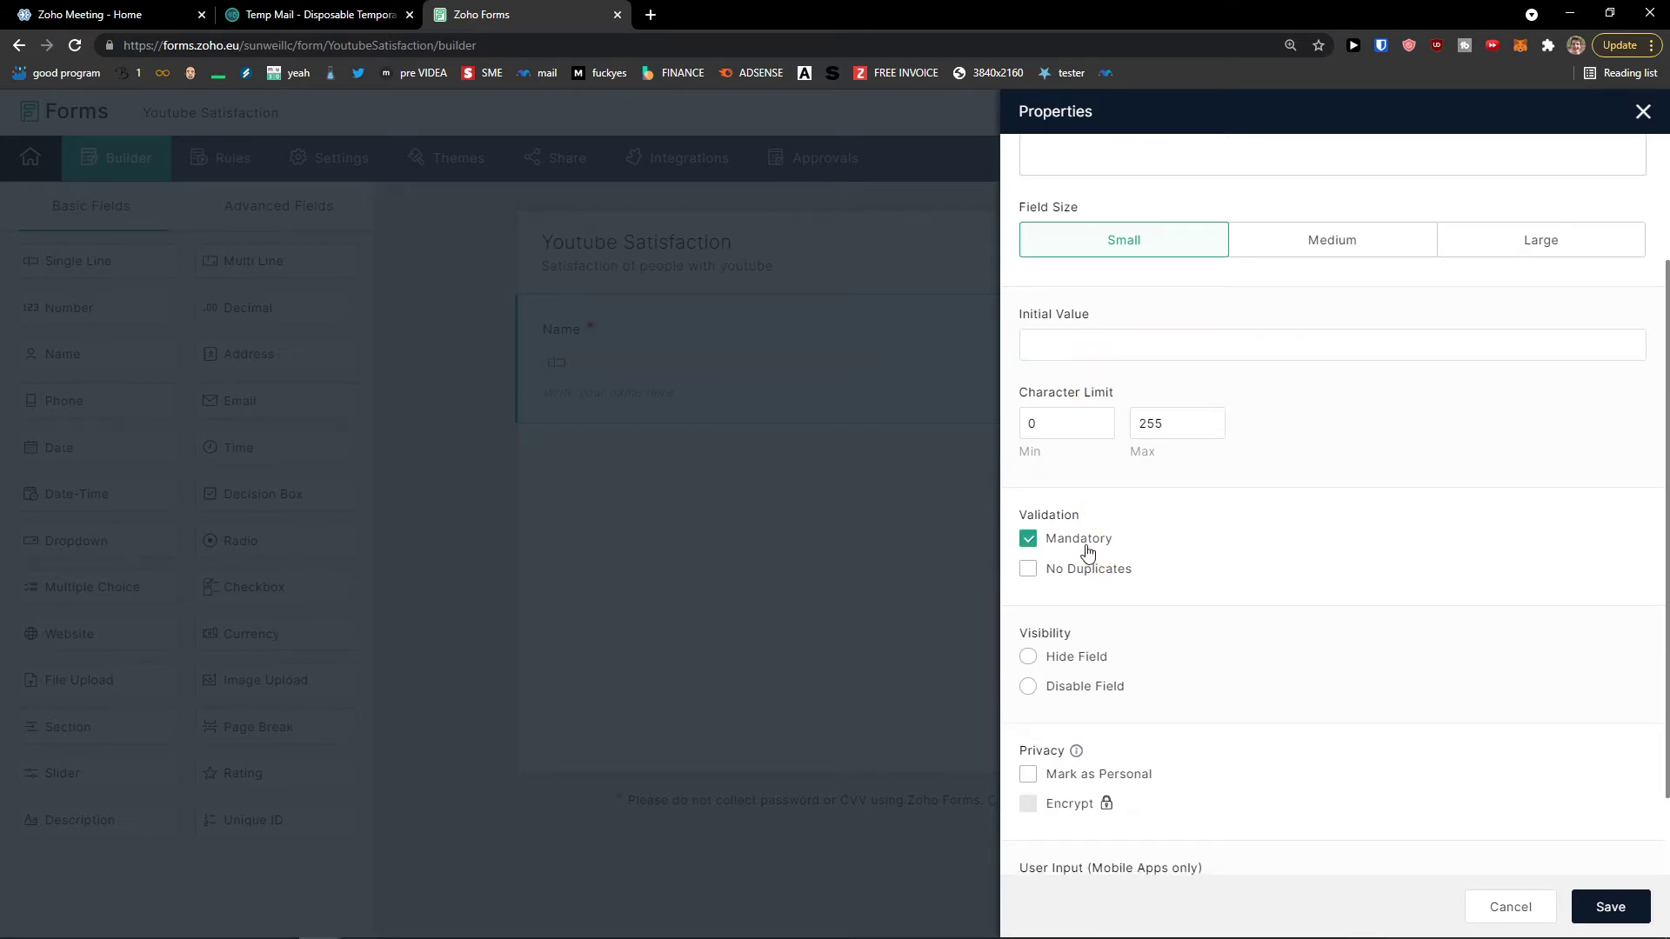
scroll(1113, 570, down, 1)
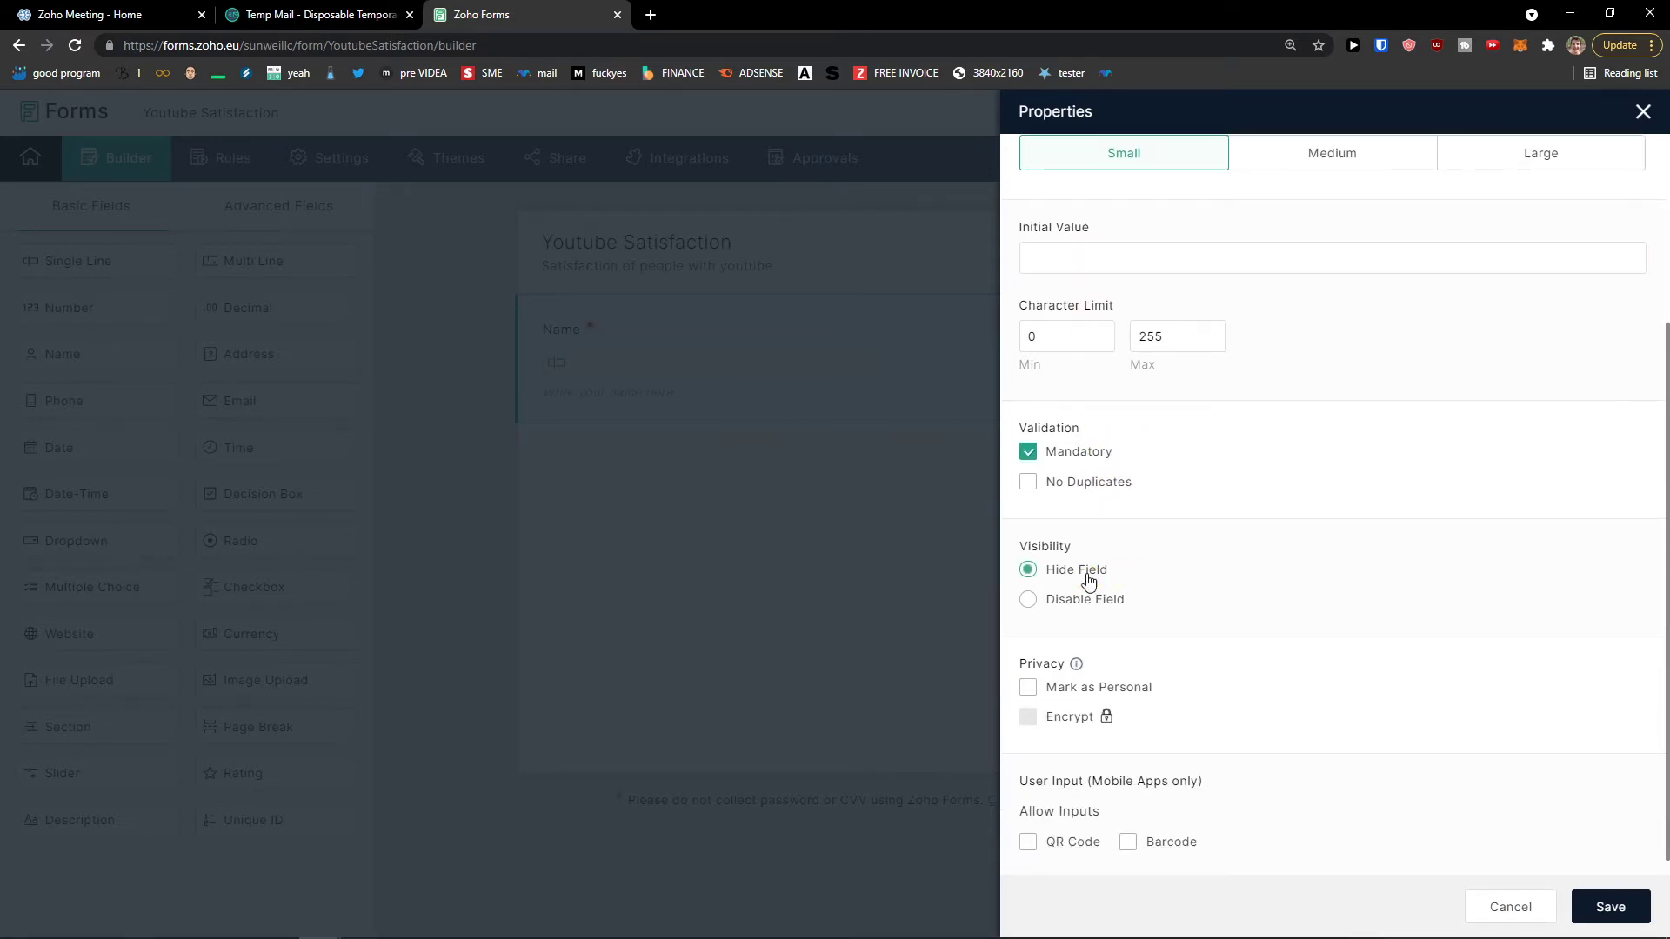
click(1091, 615)
click(1052, 602)
scroll(1071, 606, down, 1)
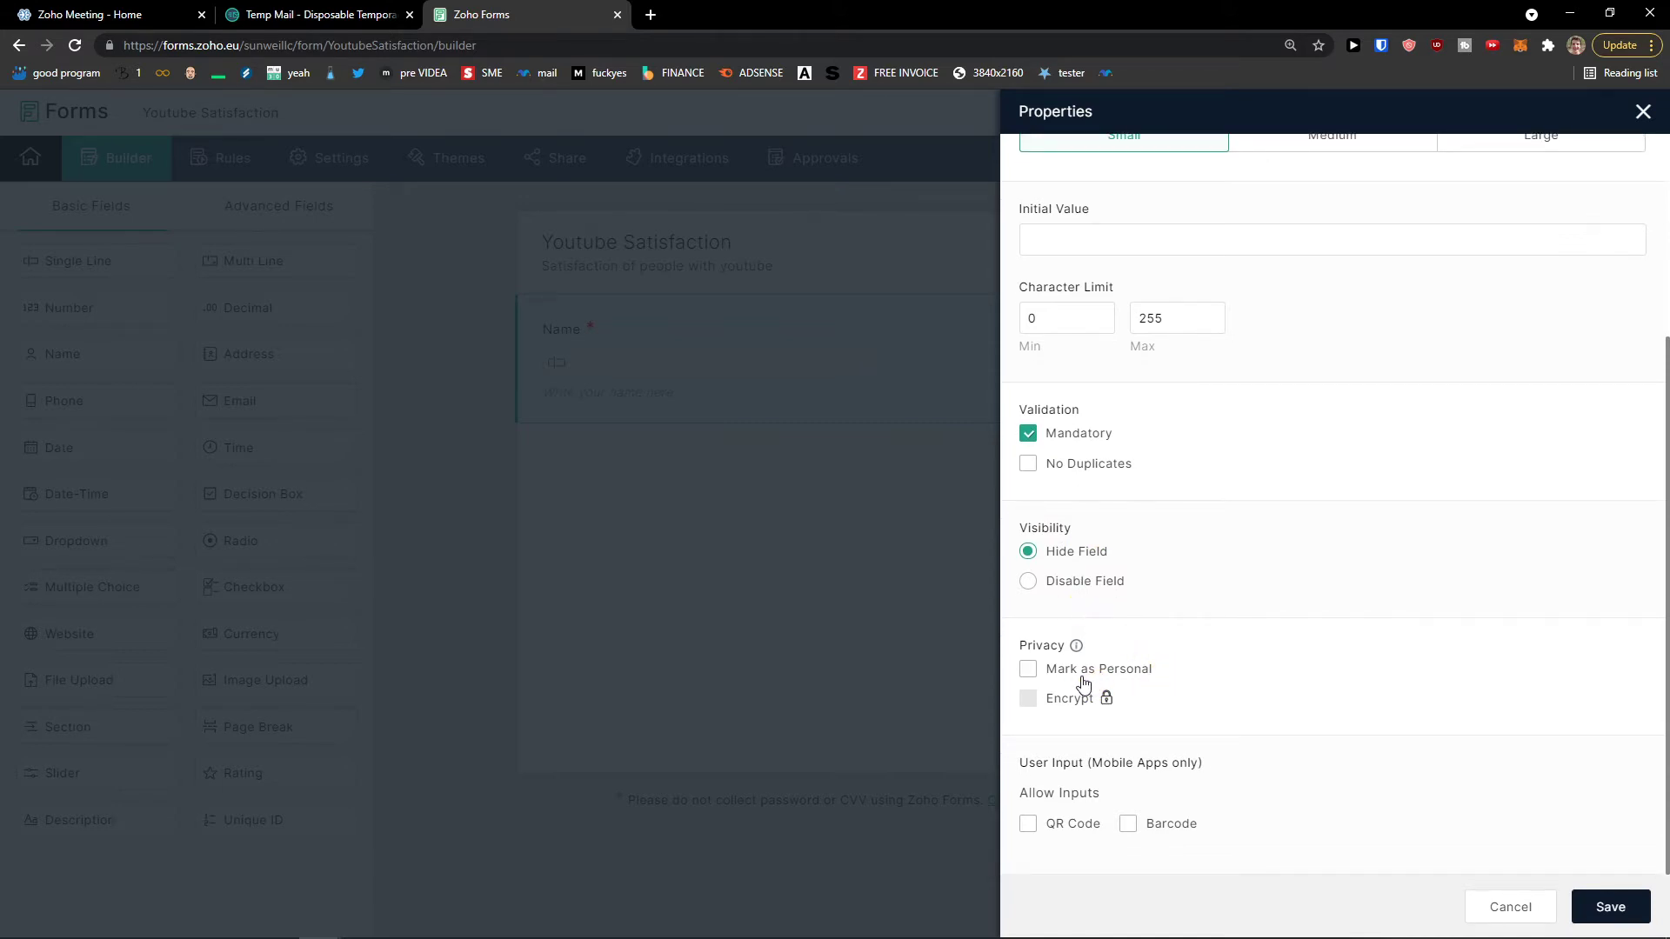
click(1029, 673)
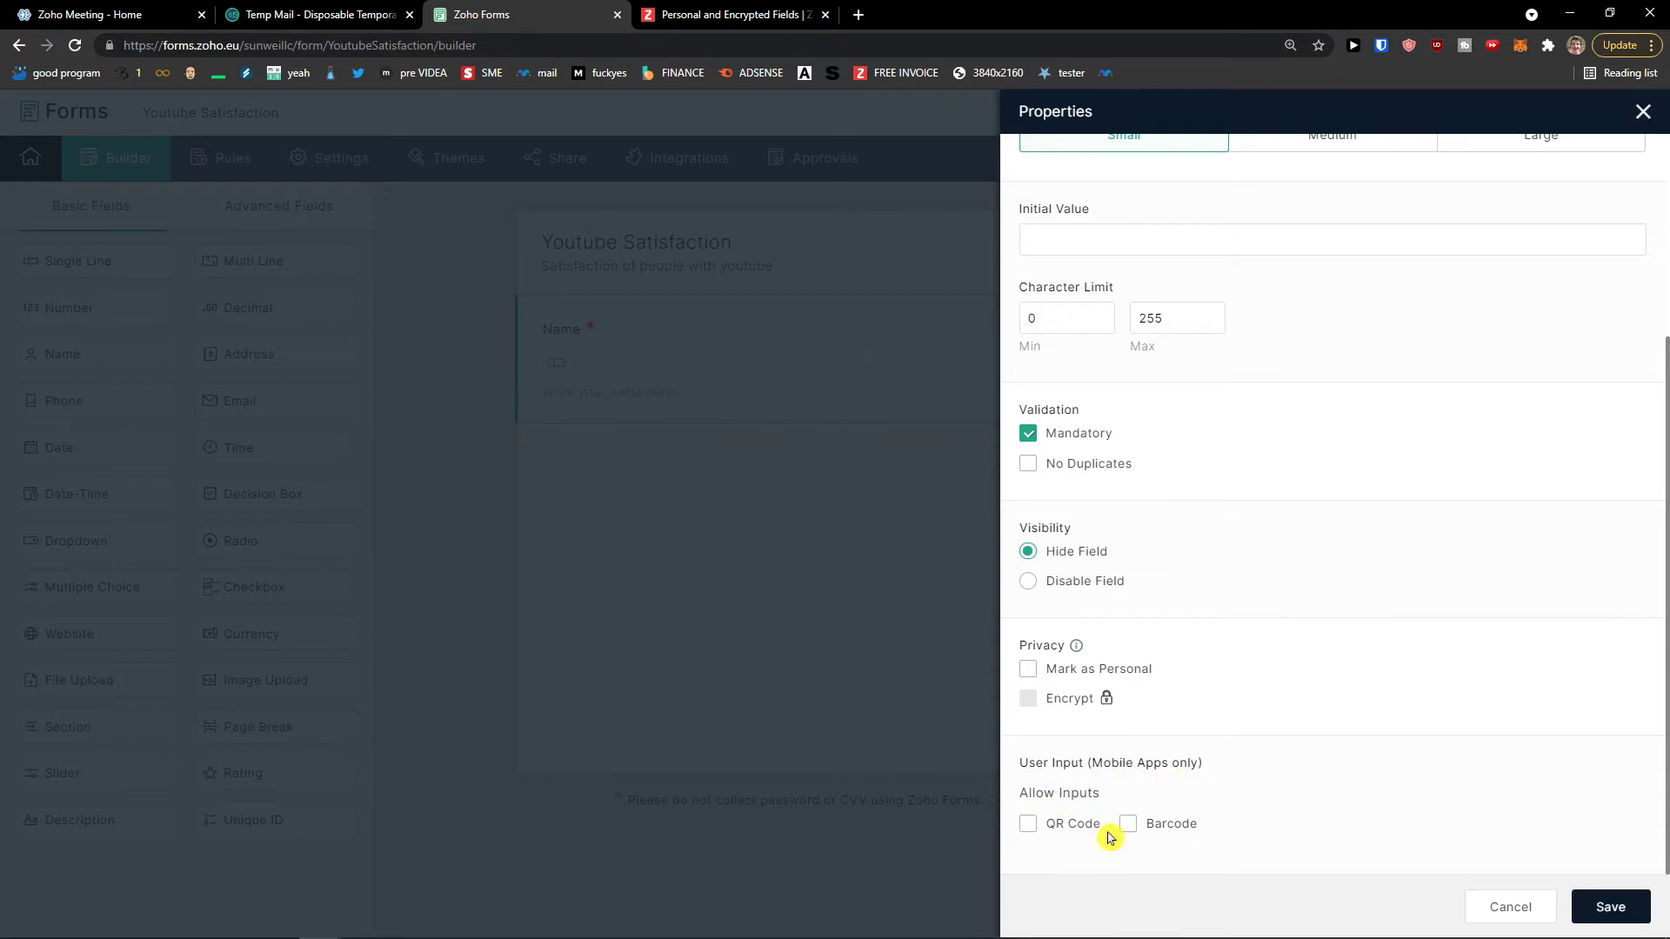
scroll(1131, 831, up, 3)
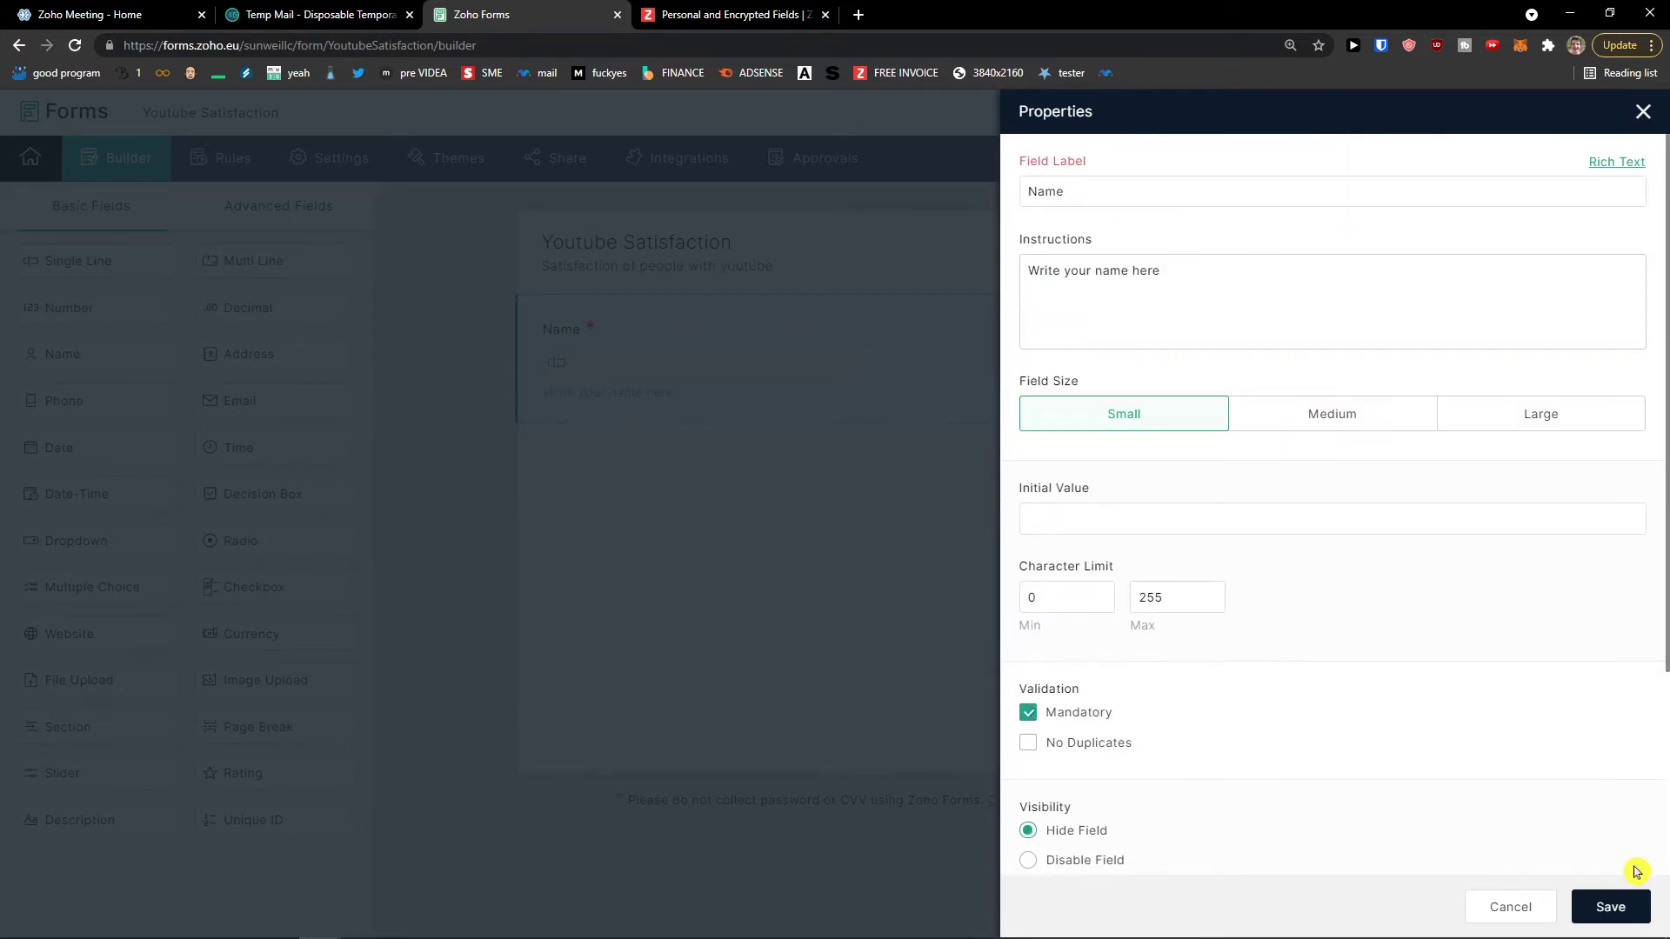
click(1604, 905)
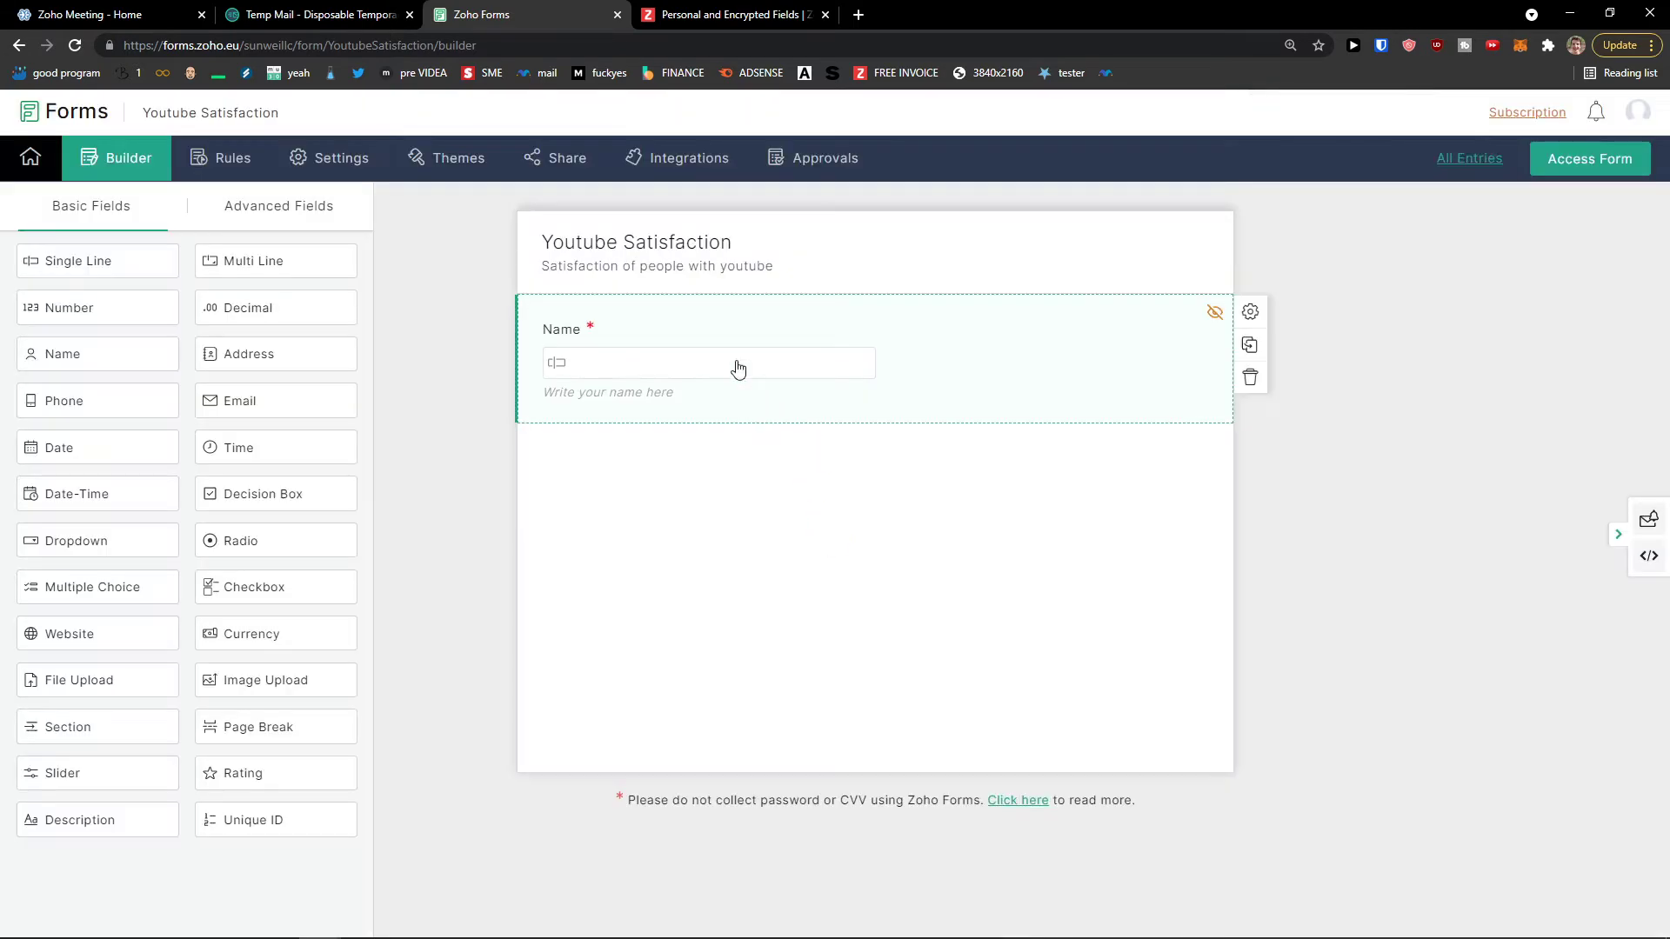
click(733, 359)
Step: Duplicate the Name field as 'Phone Number' with the instruction 'Write your Number here'
click(1573, 165)
click(1249, 346)
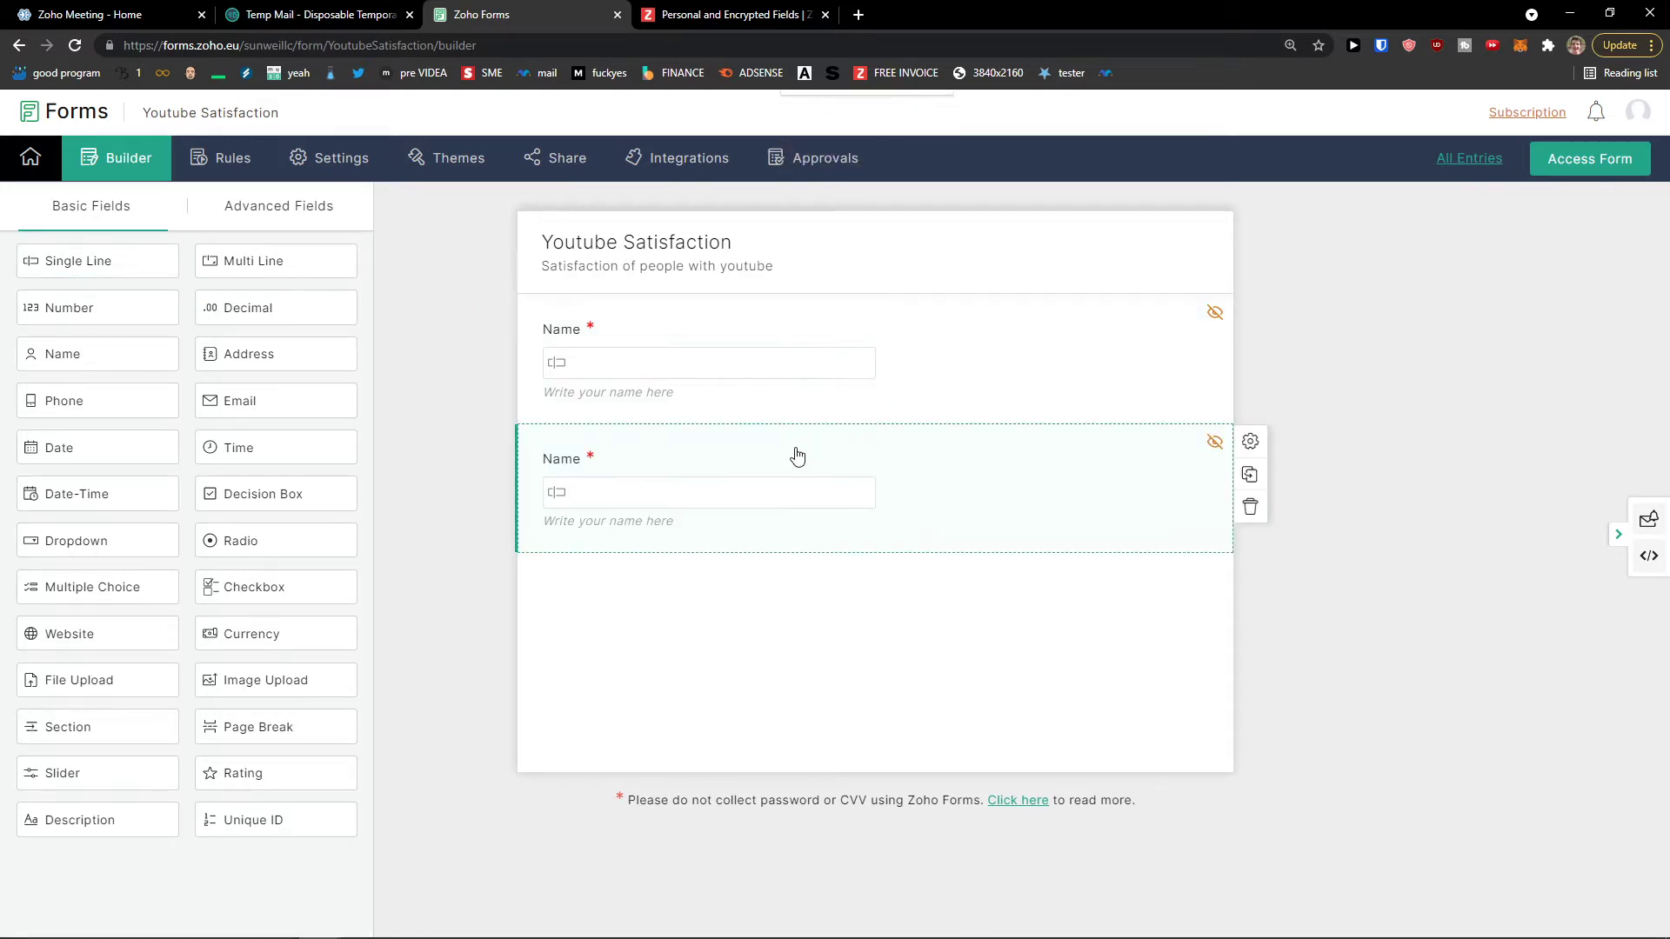
click(637, 458)
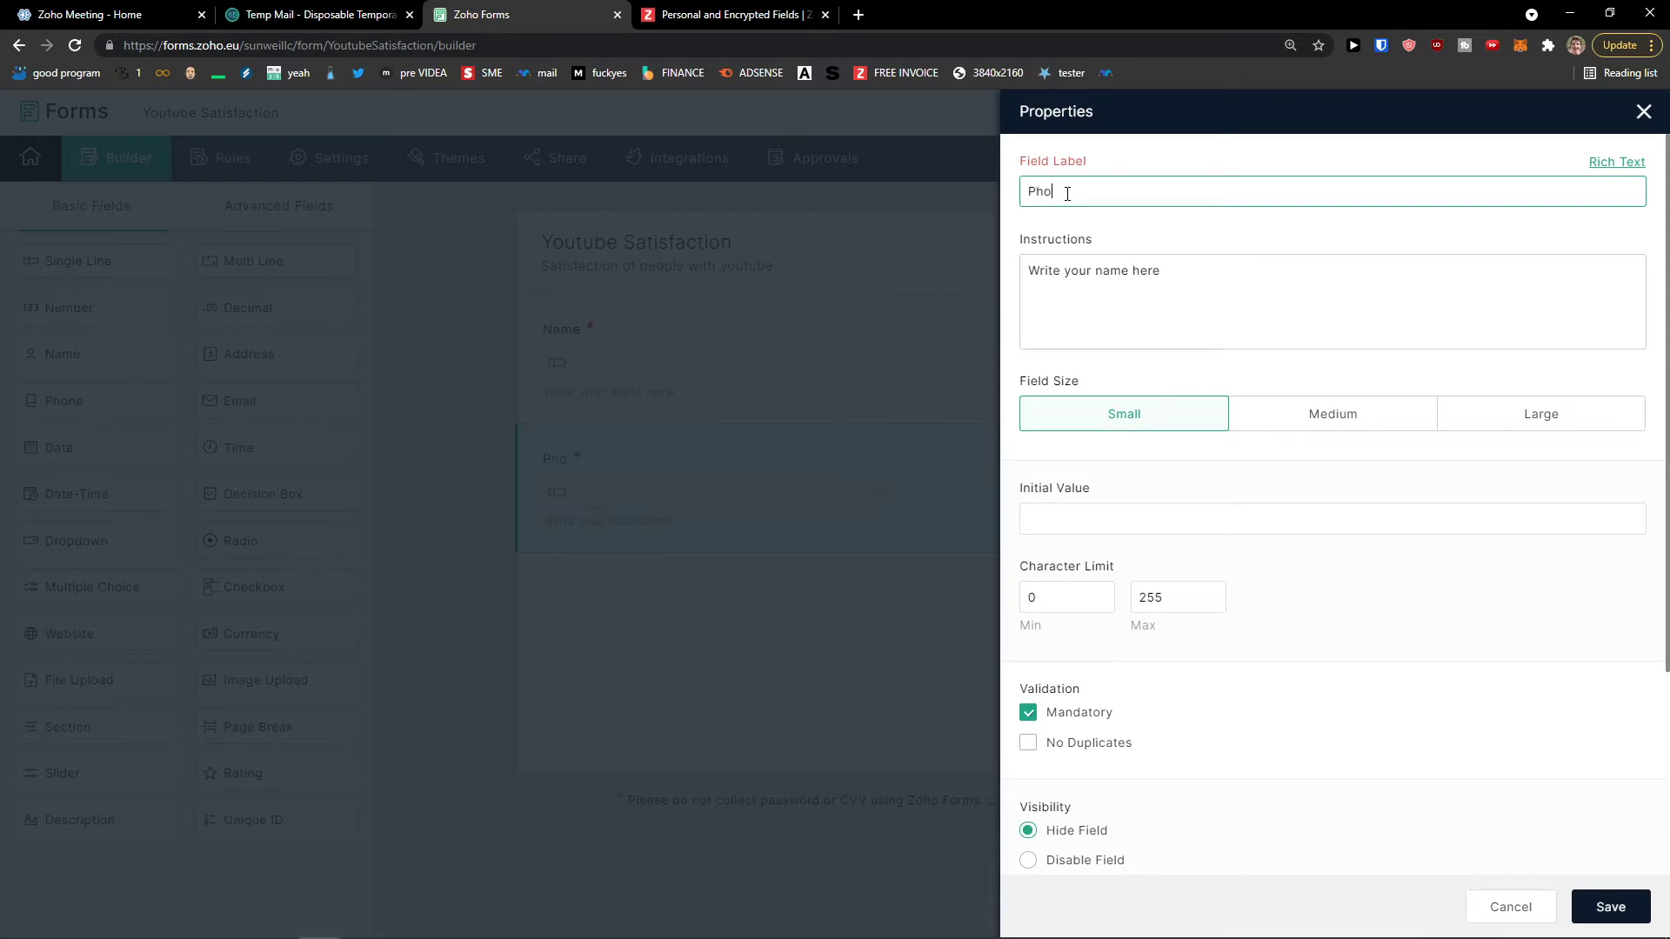
click(1111, 272)
drag(1096, 272, 1223, 279)
text(Number)
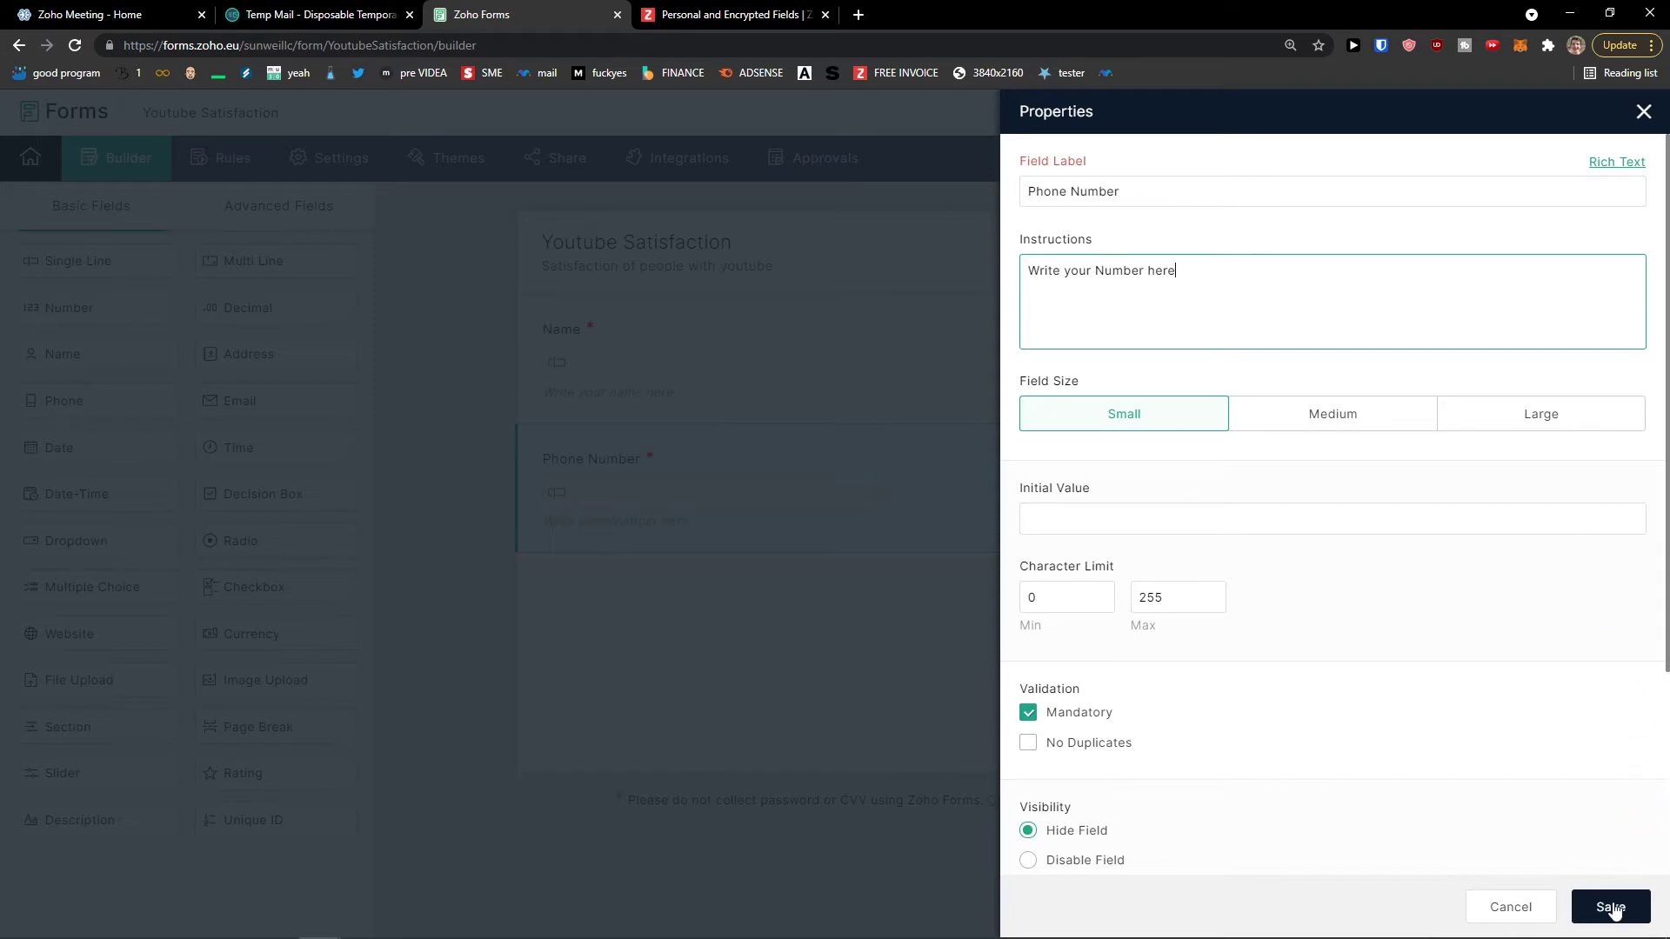
click(1608, 907)
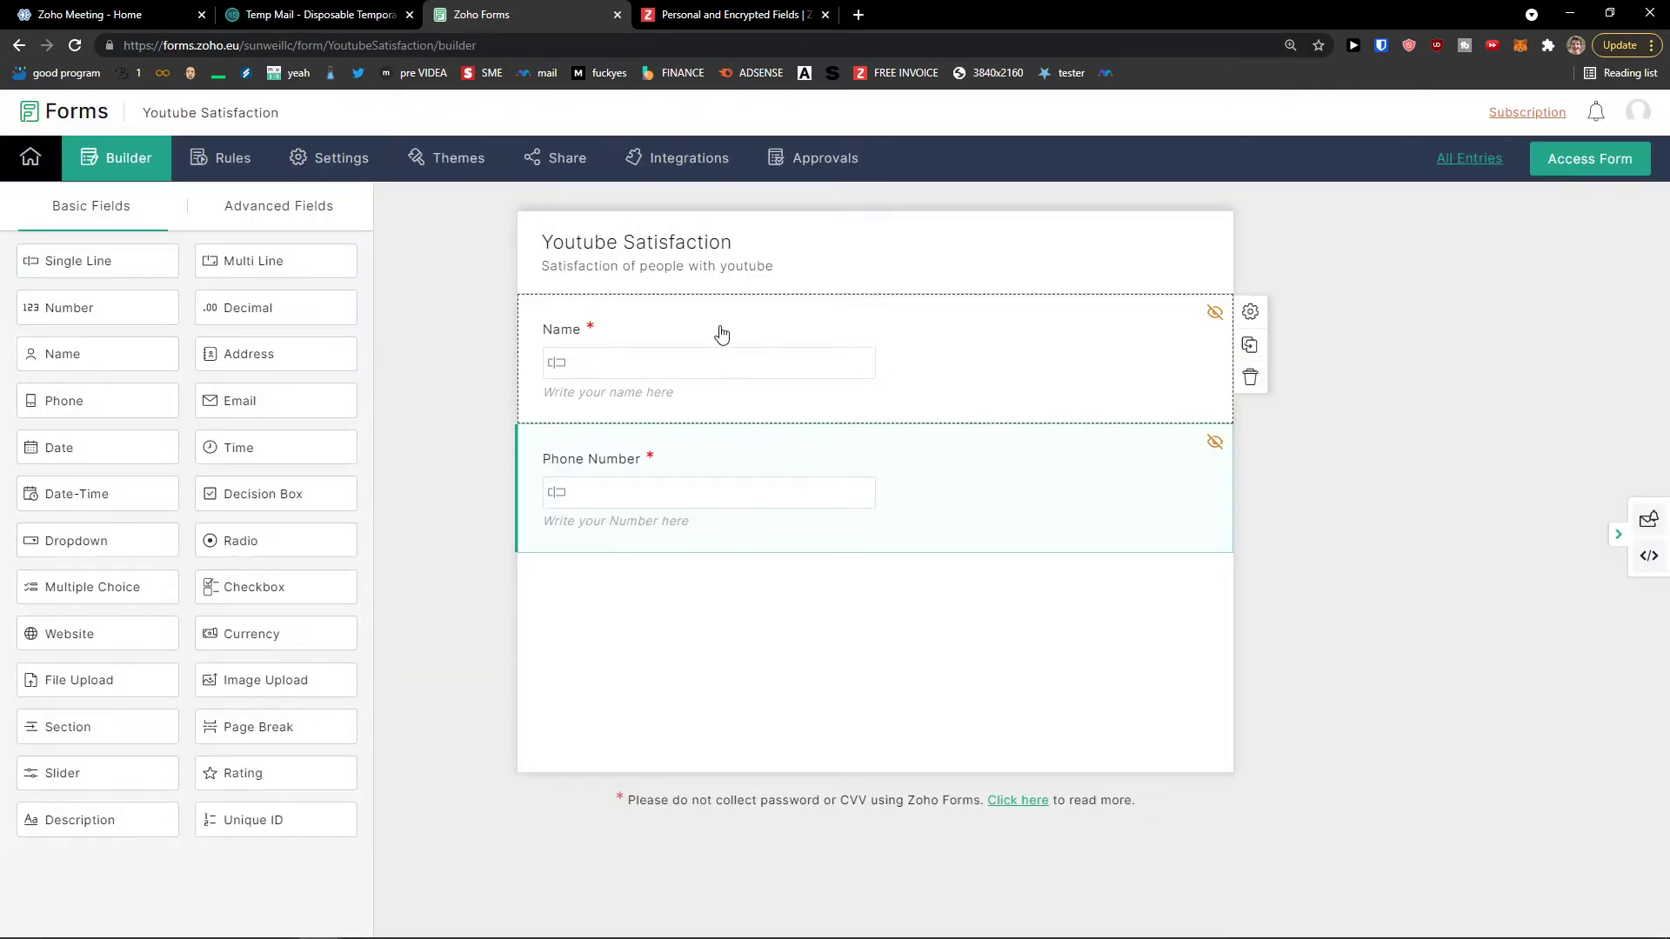
click(736, 367)
click(1635, 122)
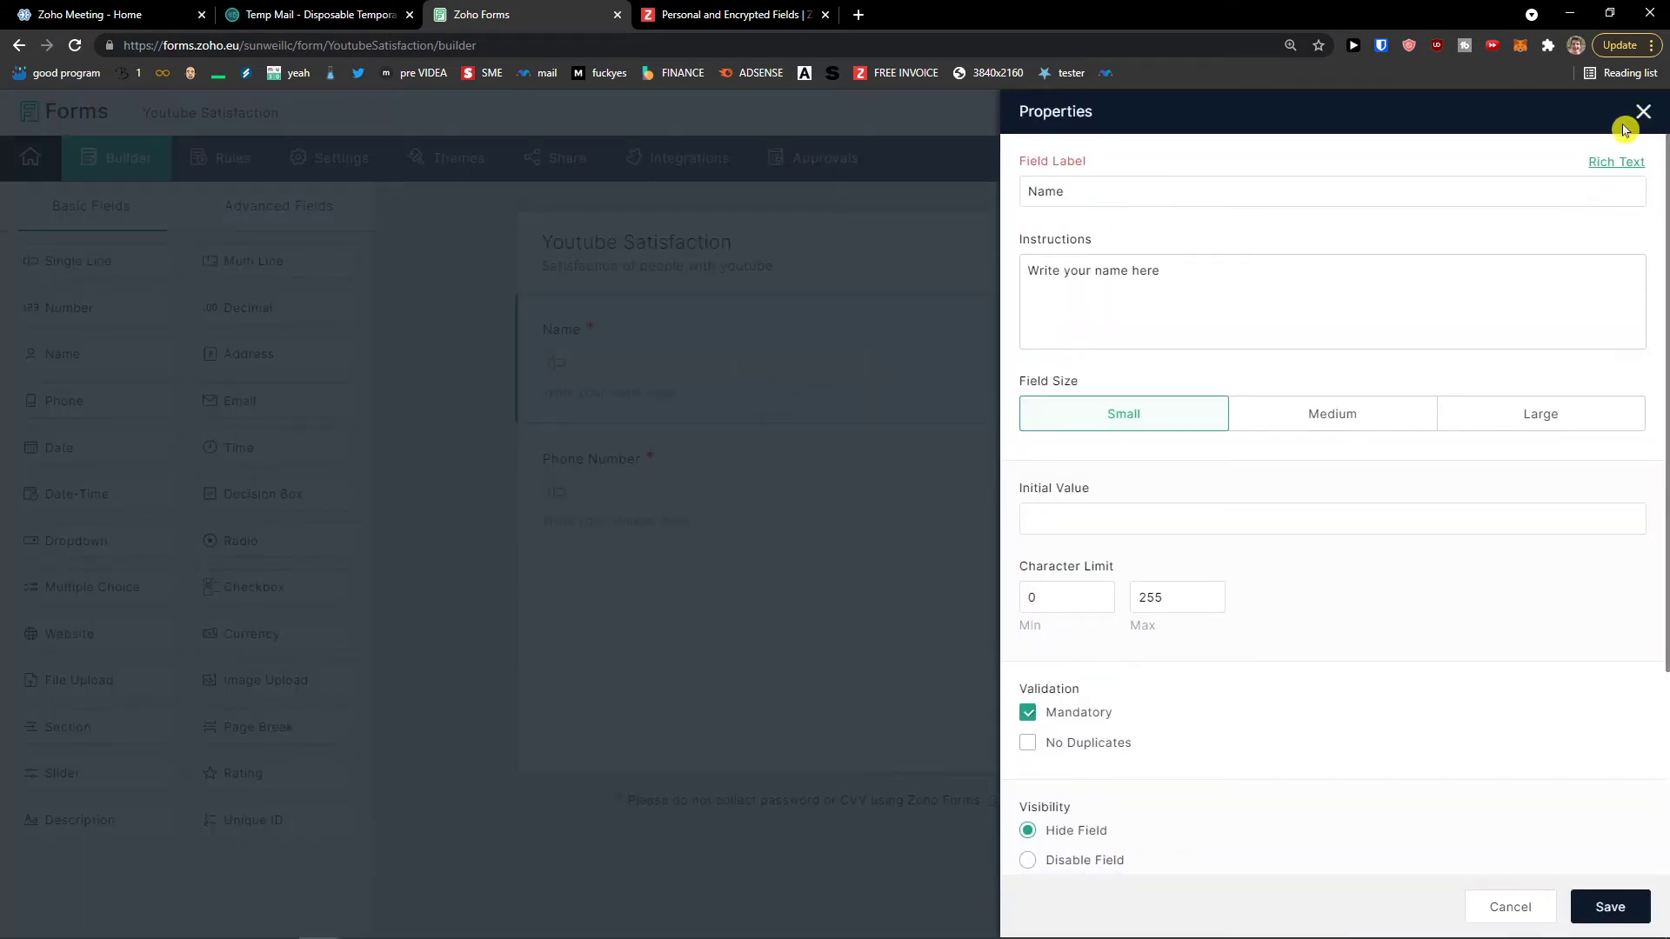
Step: Untick Hide Field on both the Phone Number and Name fields and save
click(1643, 115)
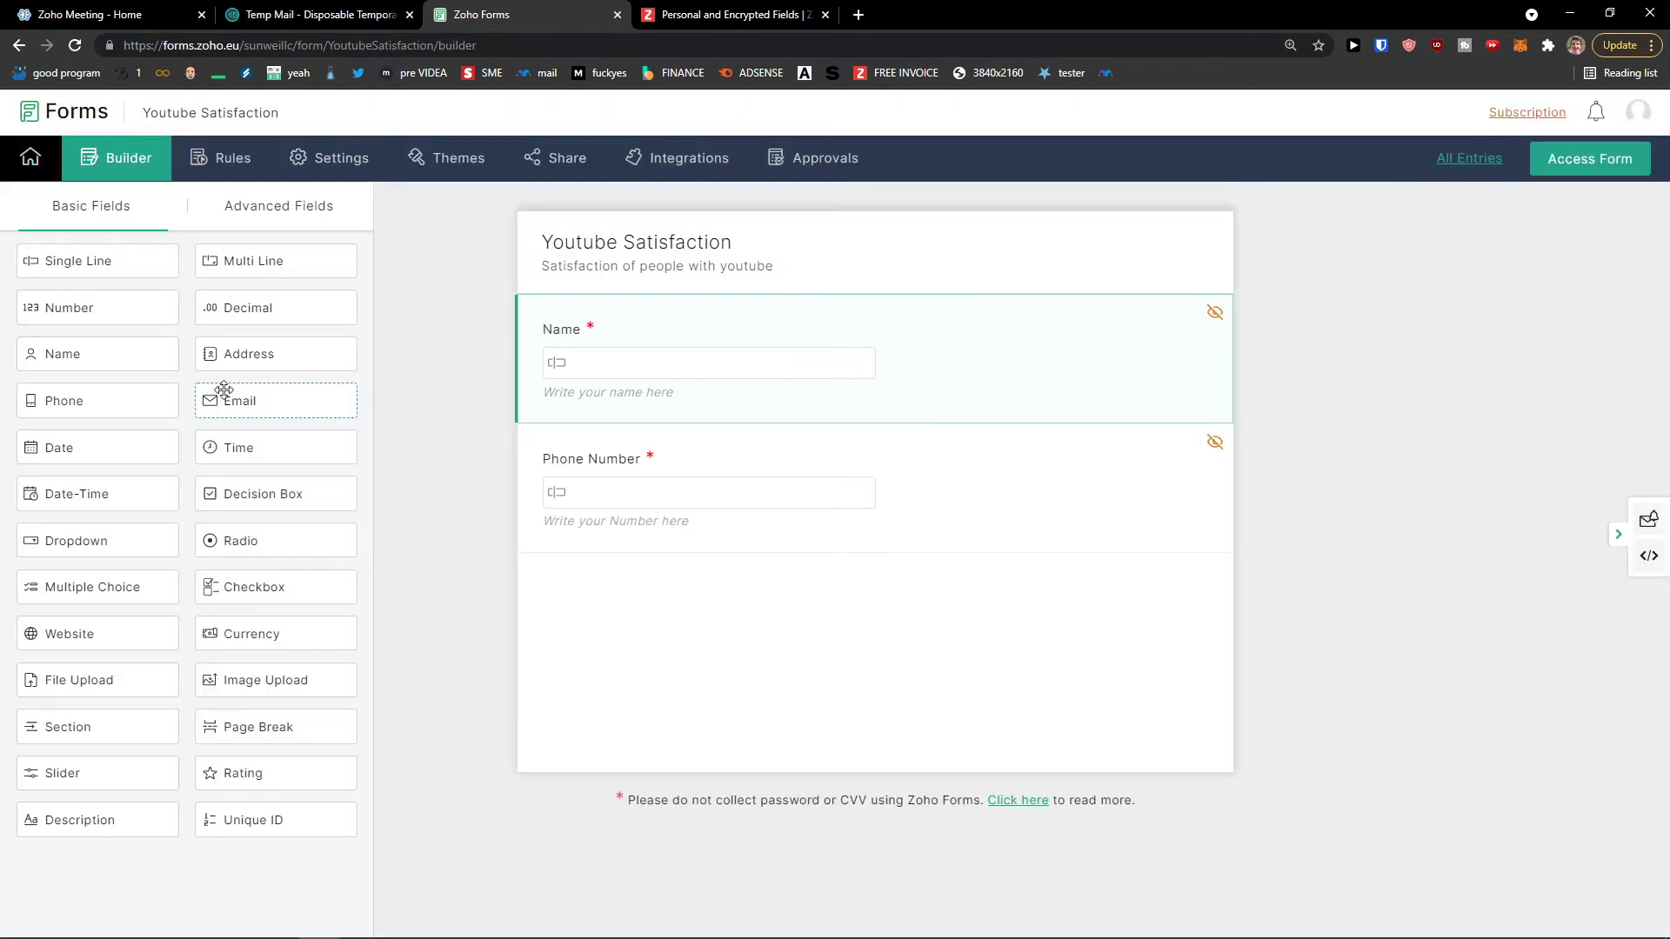
drag(267, 411, 275, 458)
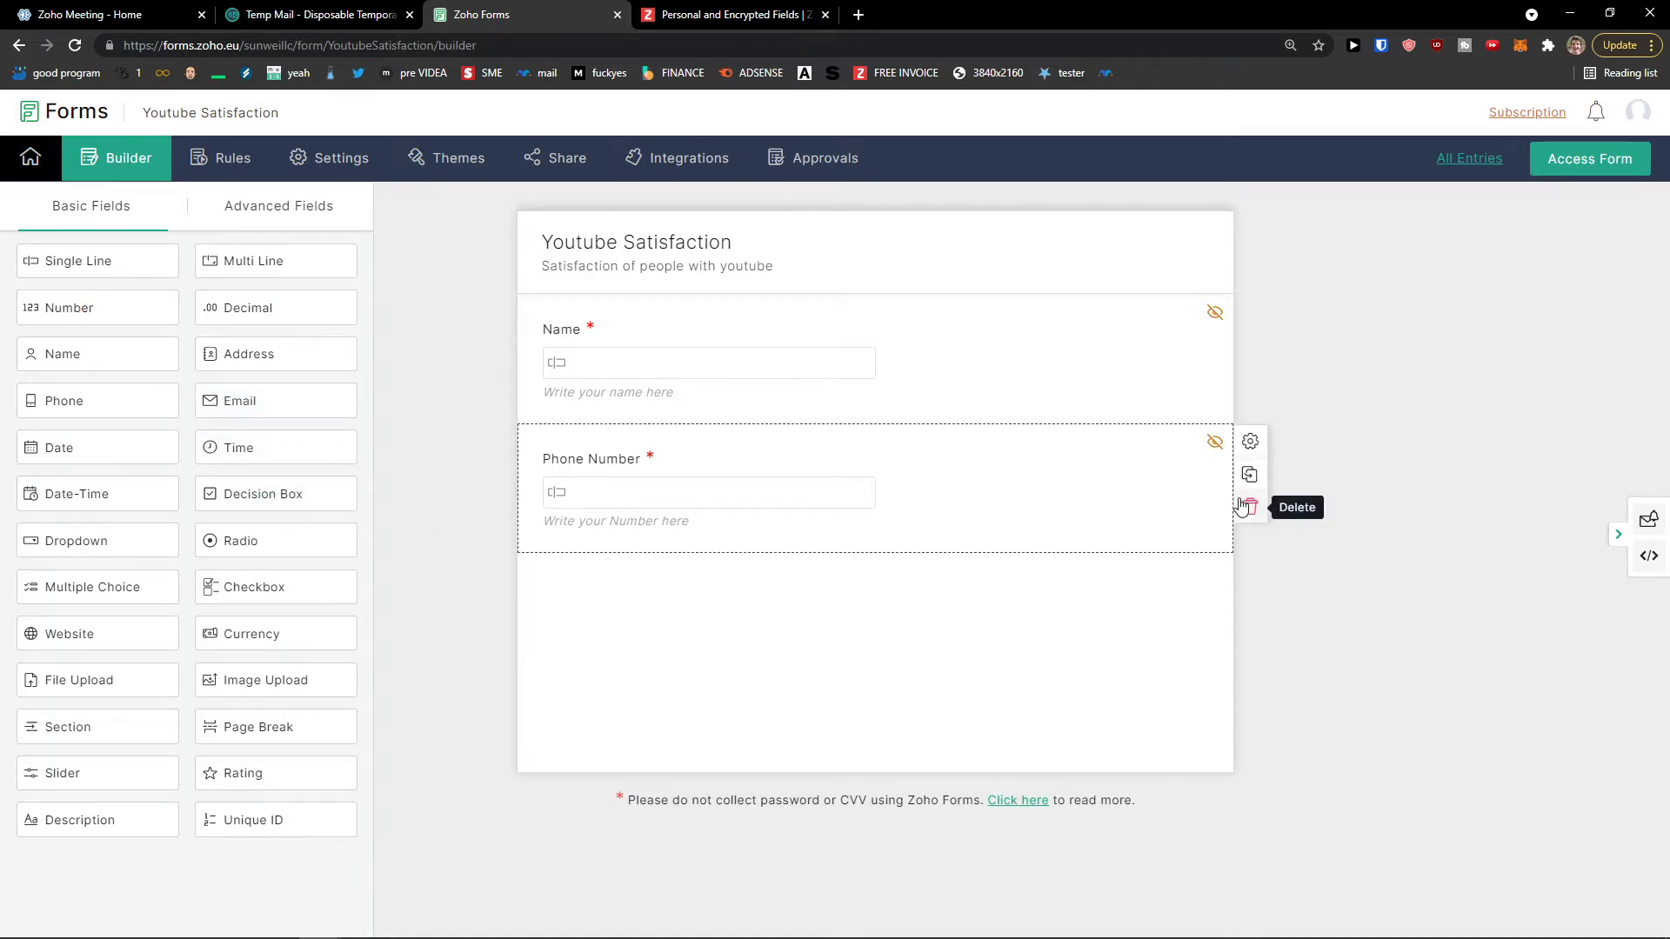
click(1215, 445)
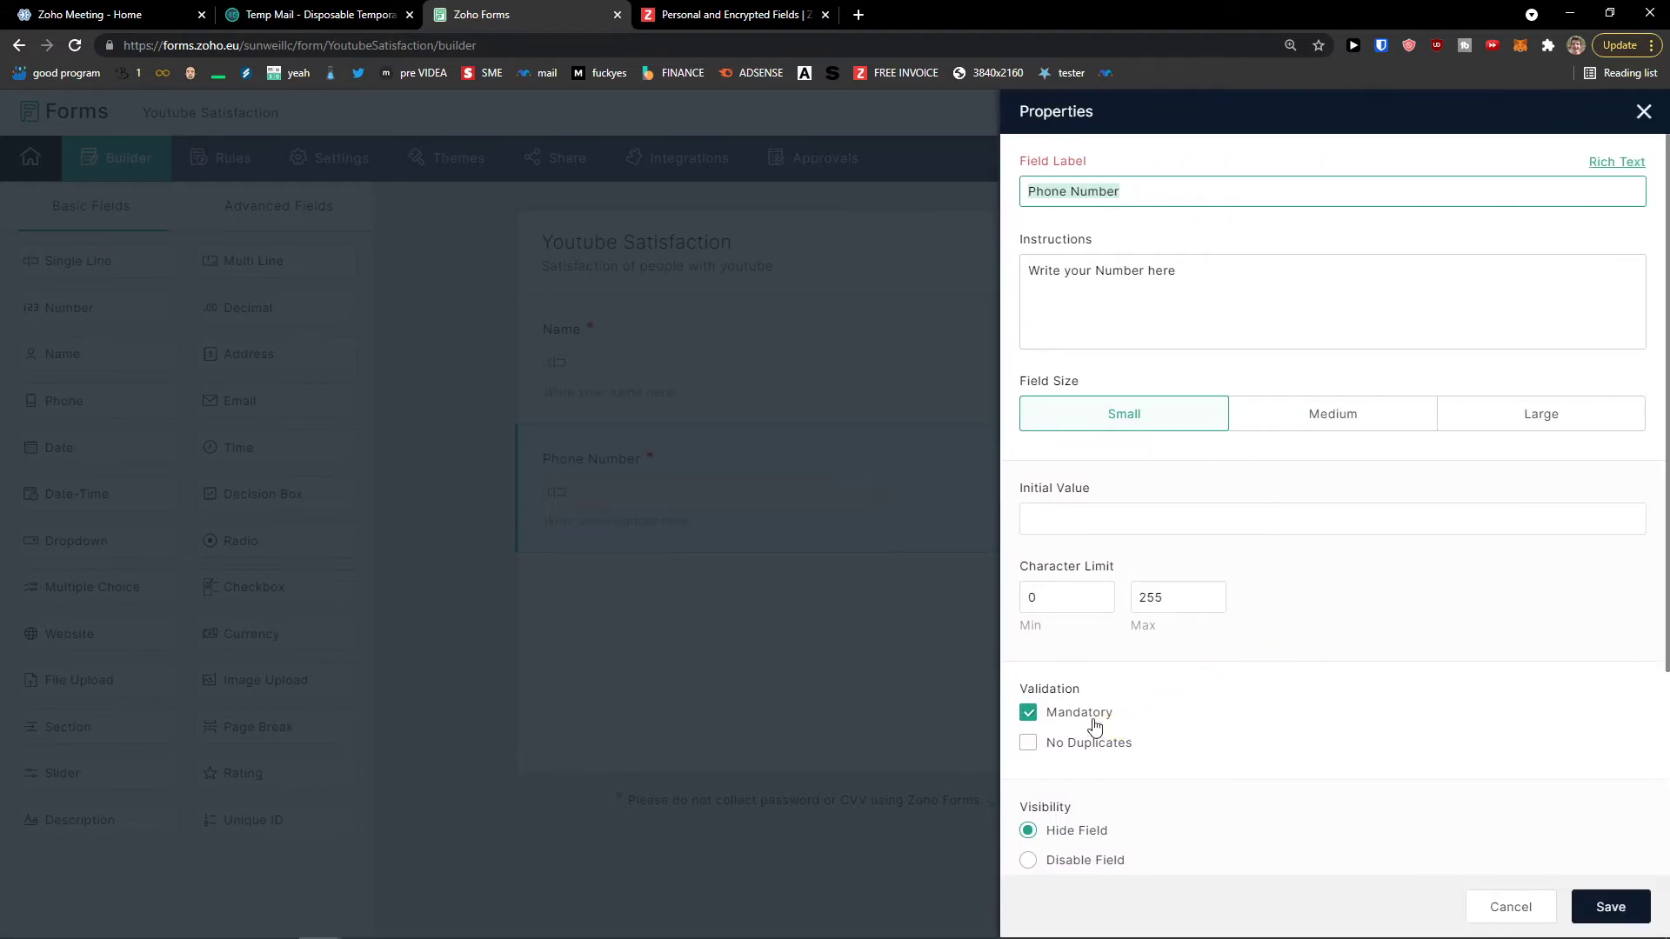
scroll(1092, 720, down, 1)
click(1030, 745)
click(1604, 906)
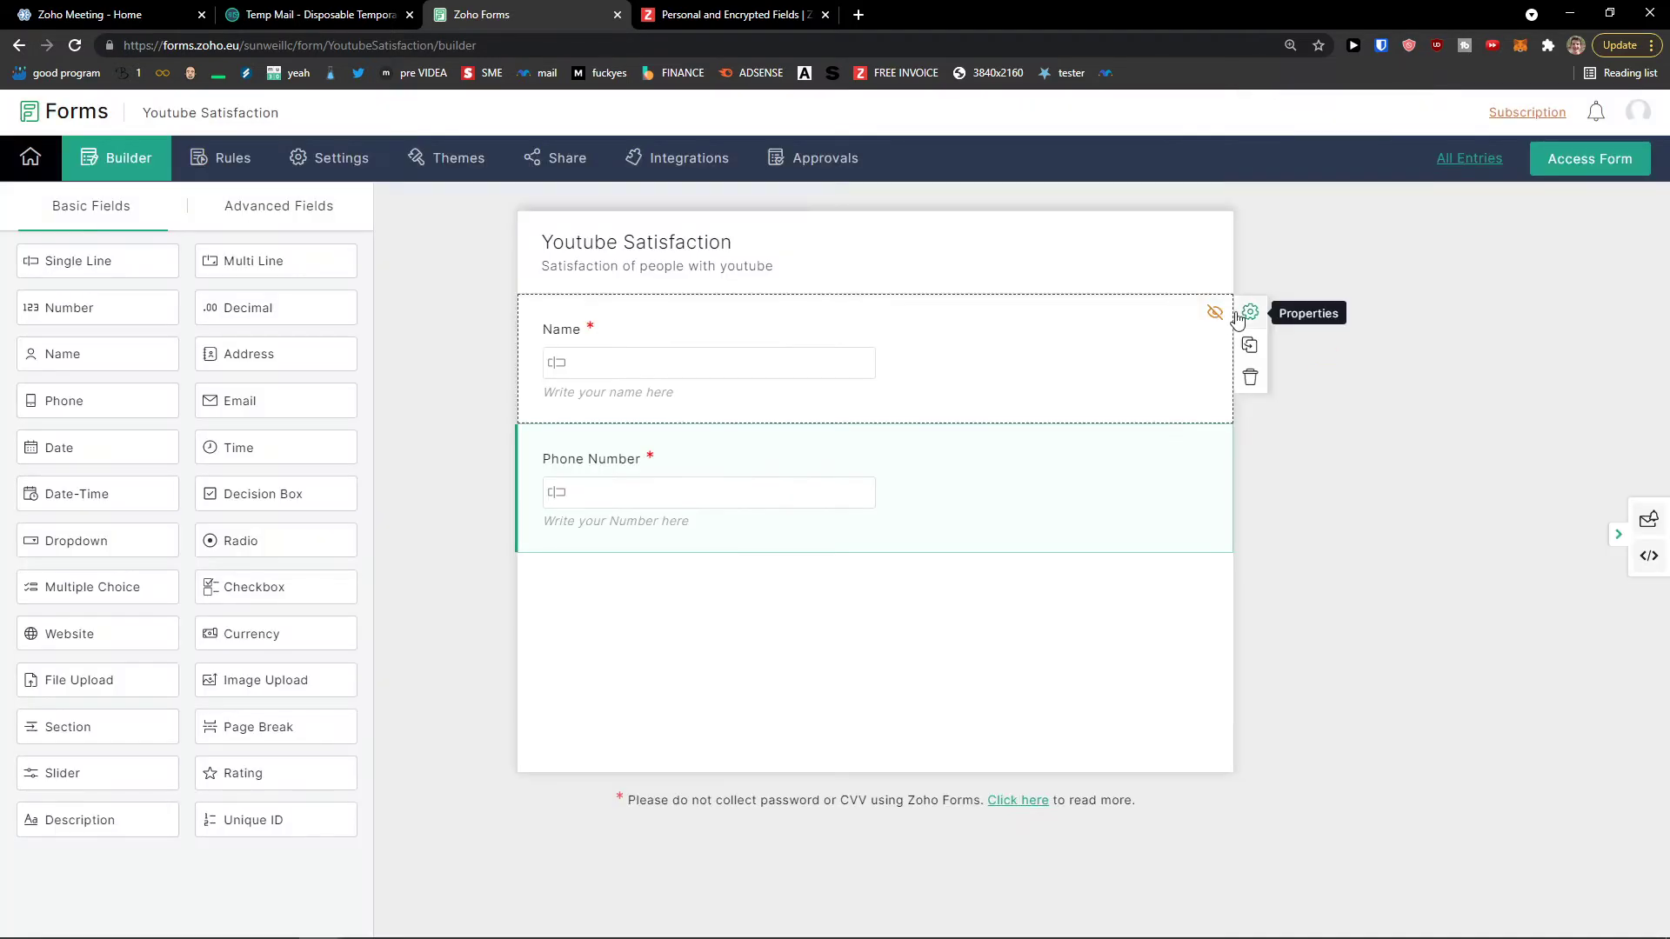
click(1245, 318)
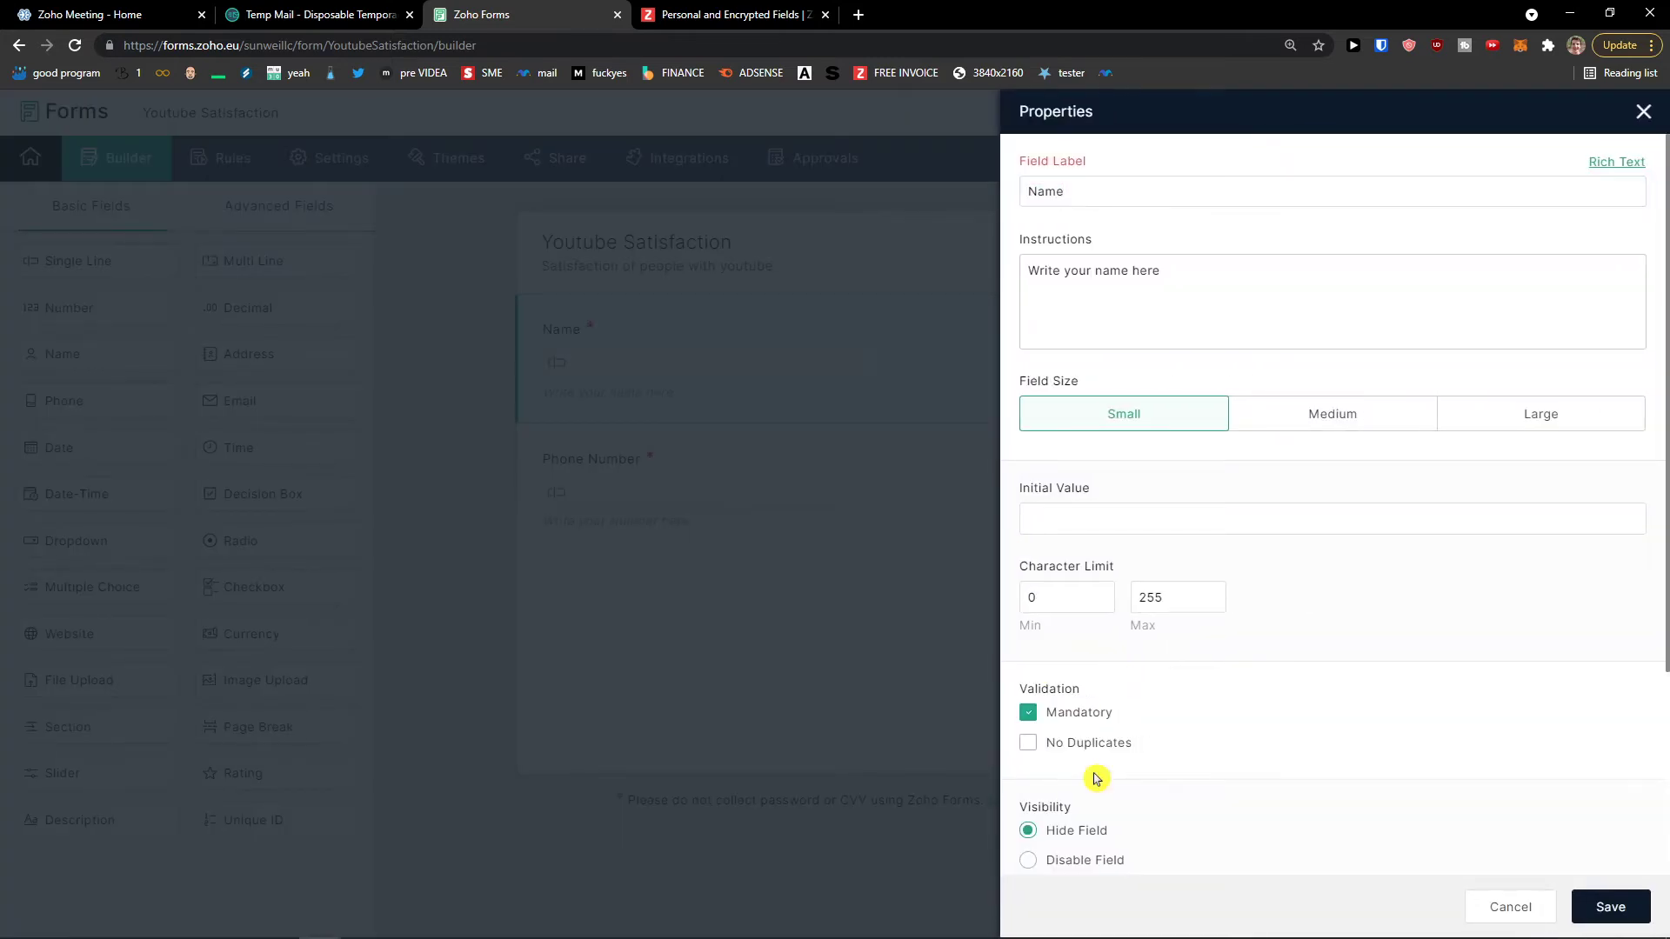
click(1092, 837)
click(1616, 905)
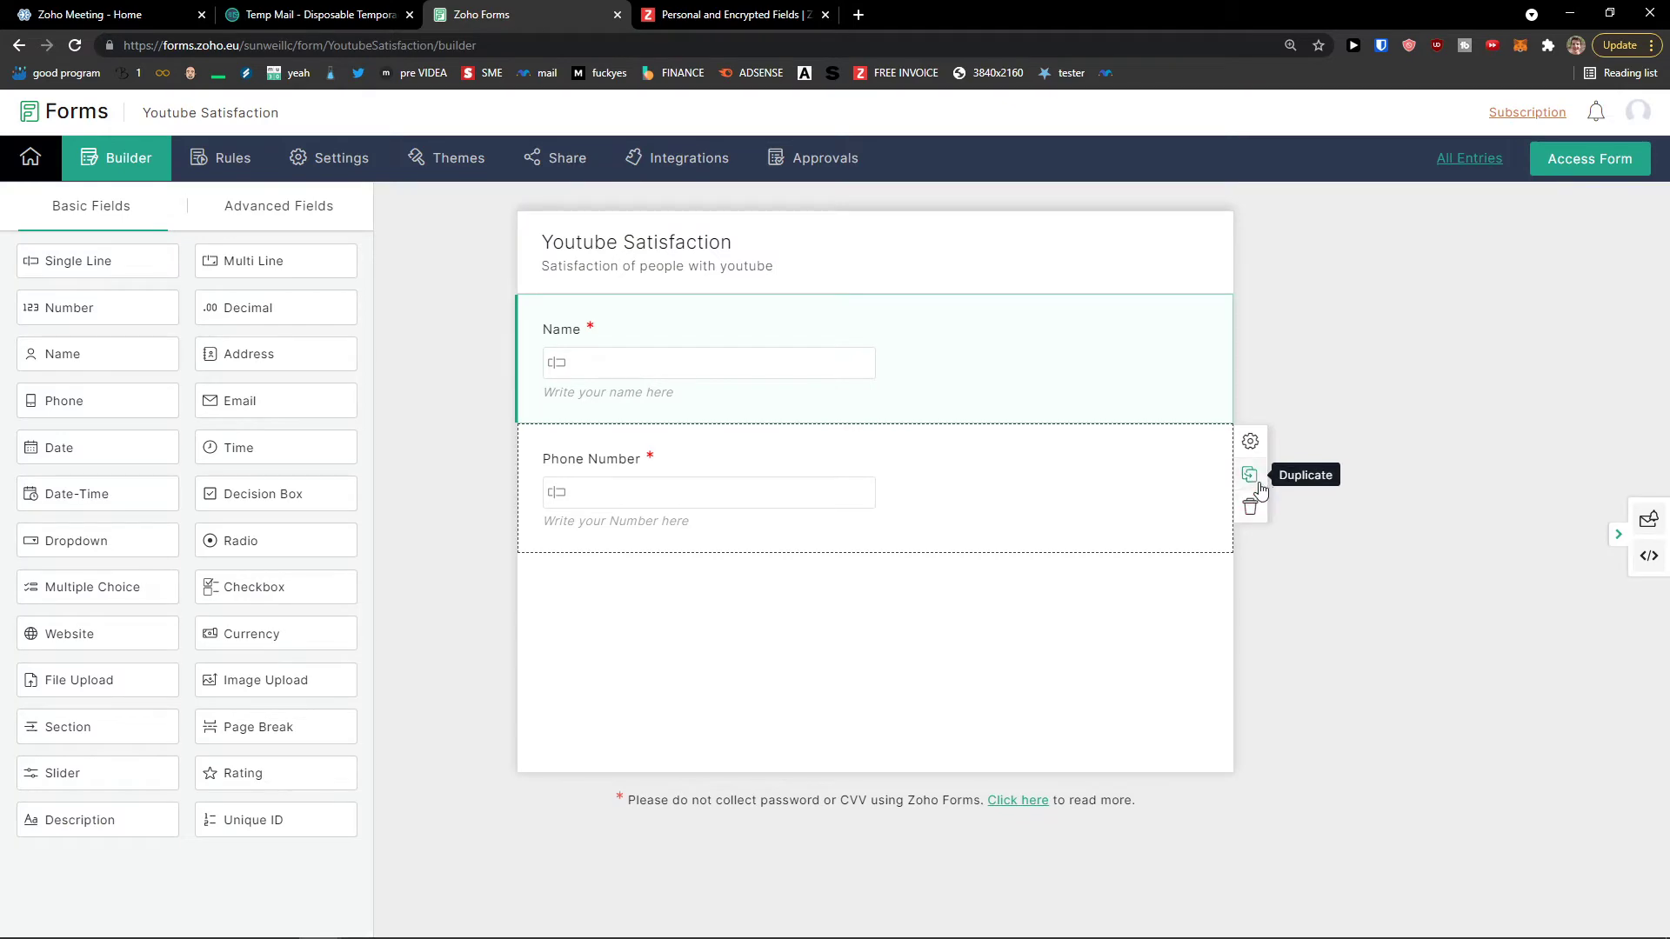
Step: Delete the Phone Number copy, then add a built-in Phone field and an Email field below Name
click(1253, 507)
click(1009, 561)
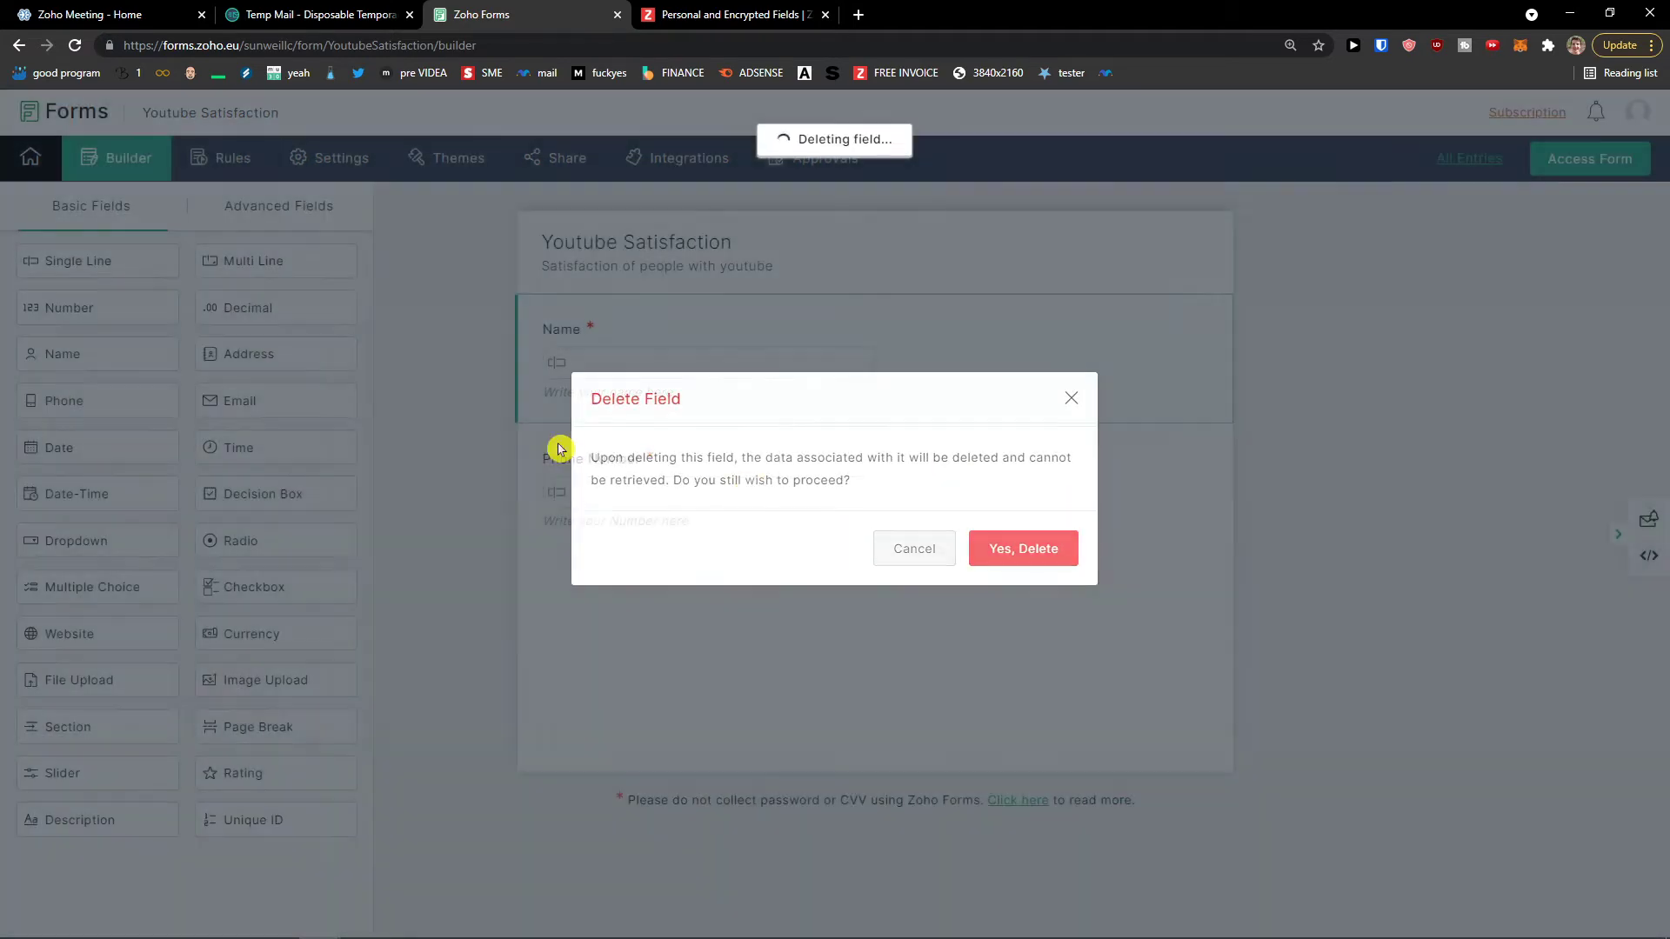
drag(70, 398, 626, 470)
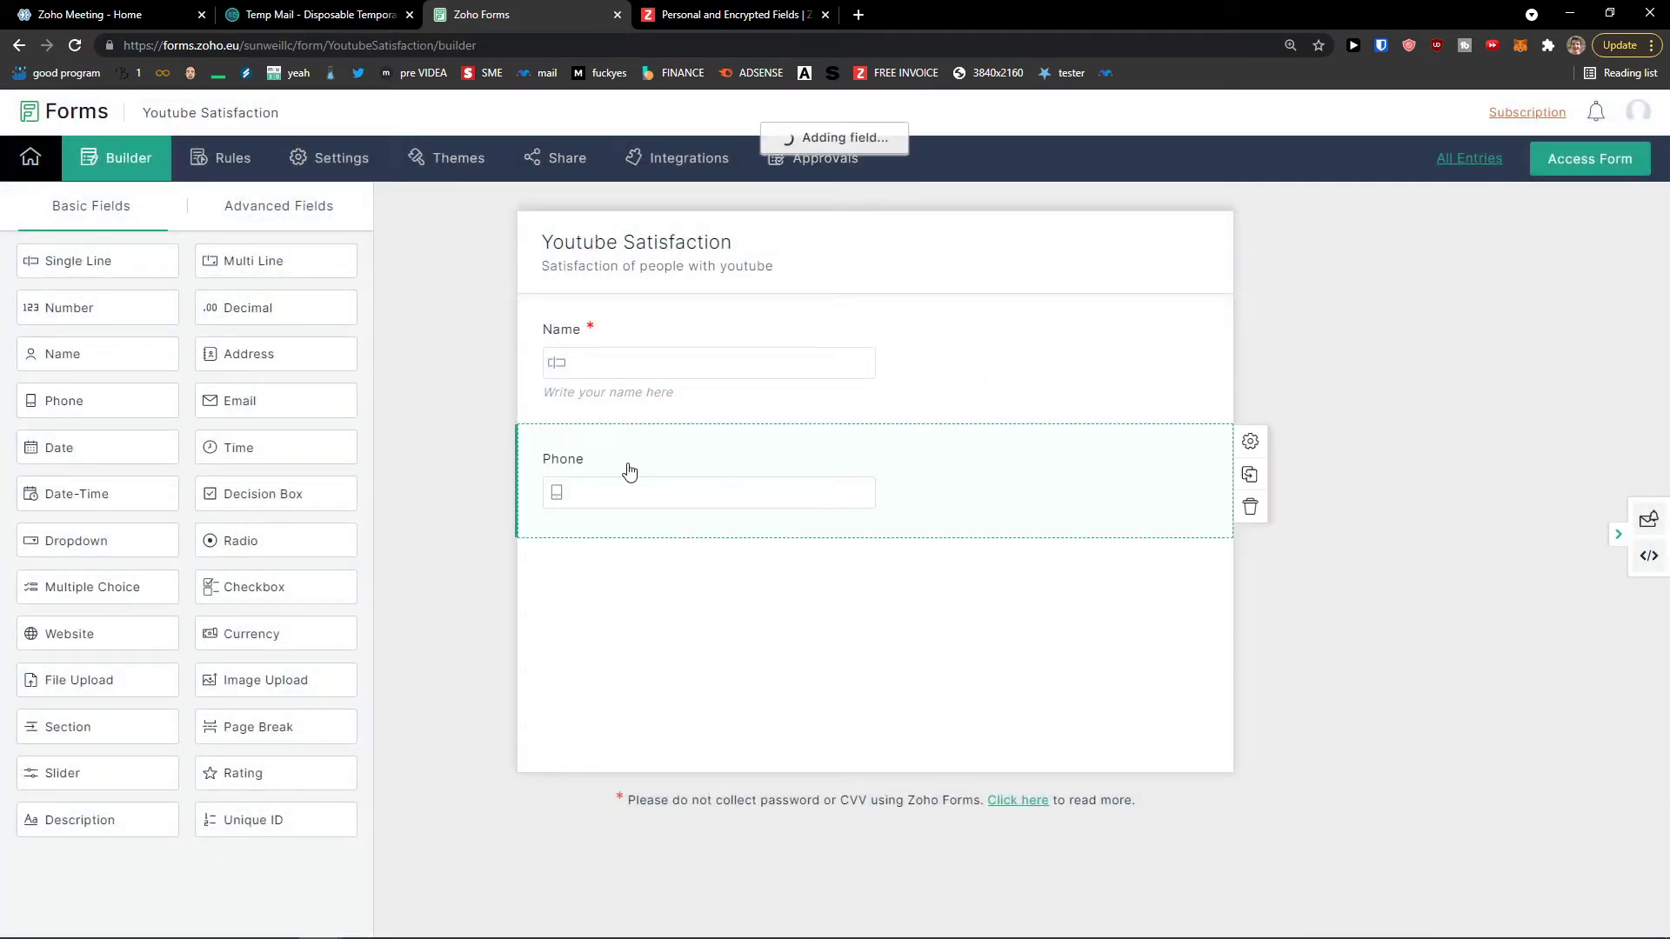
drag(248, 399, 591, 574)
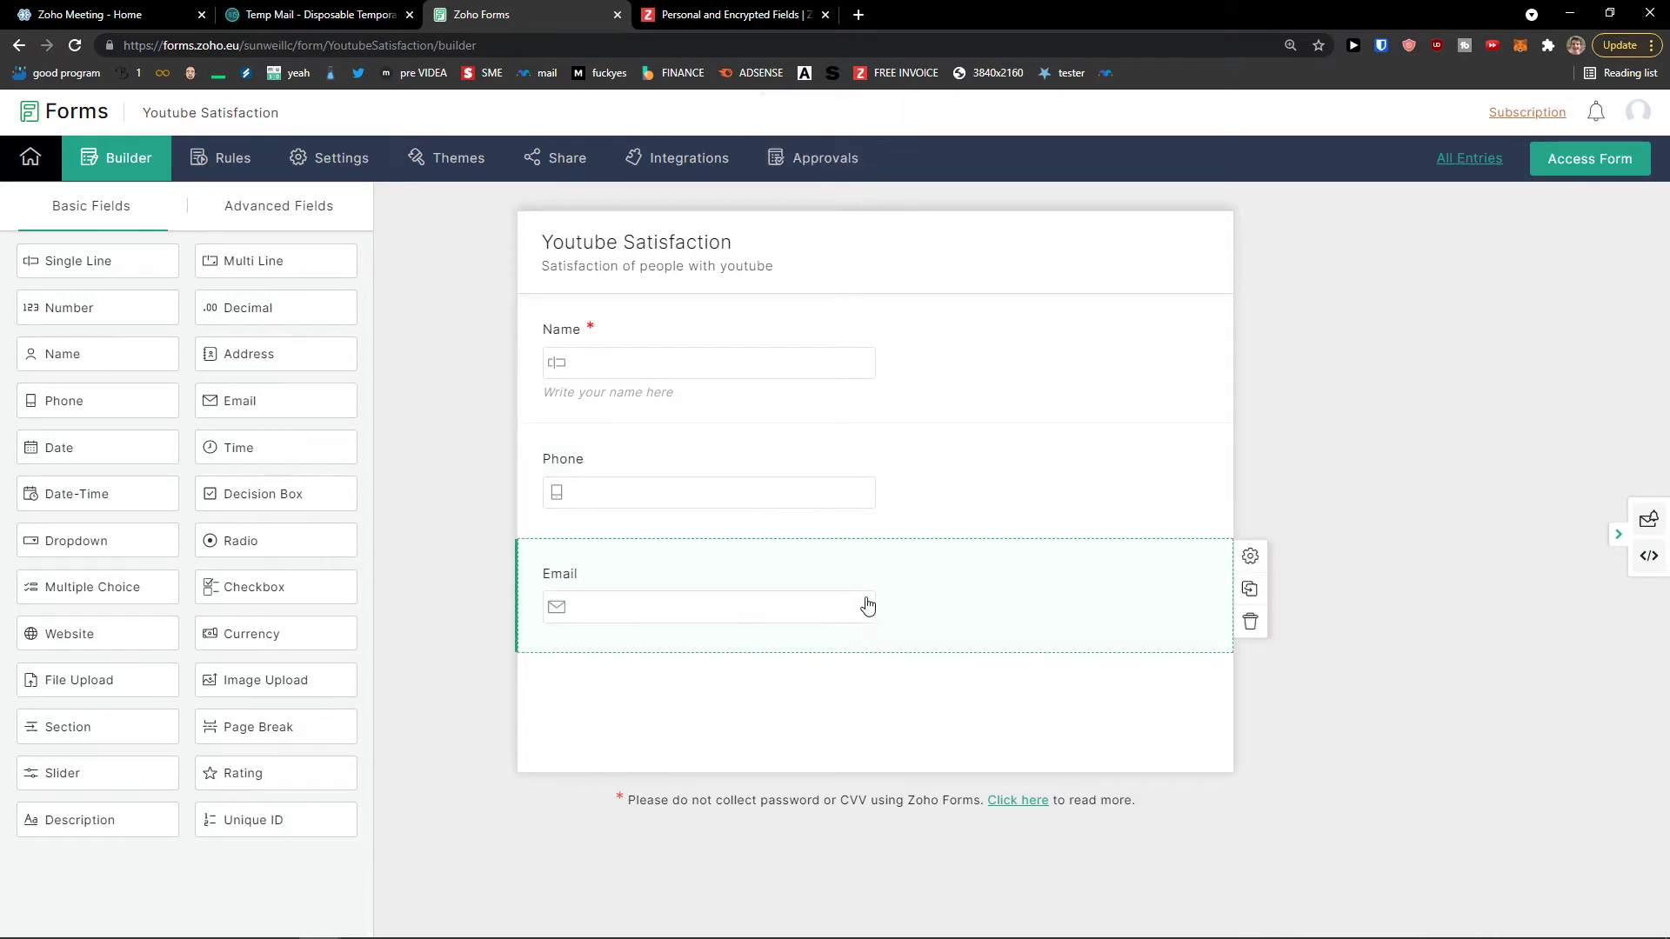
Step: Leave the Email field's initial value empty and mark Email as Mandatory
click(1245, 559)
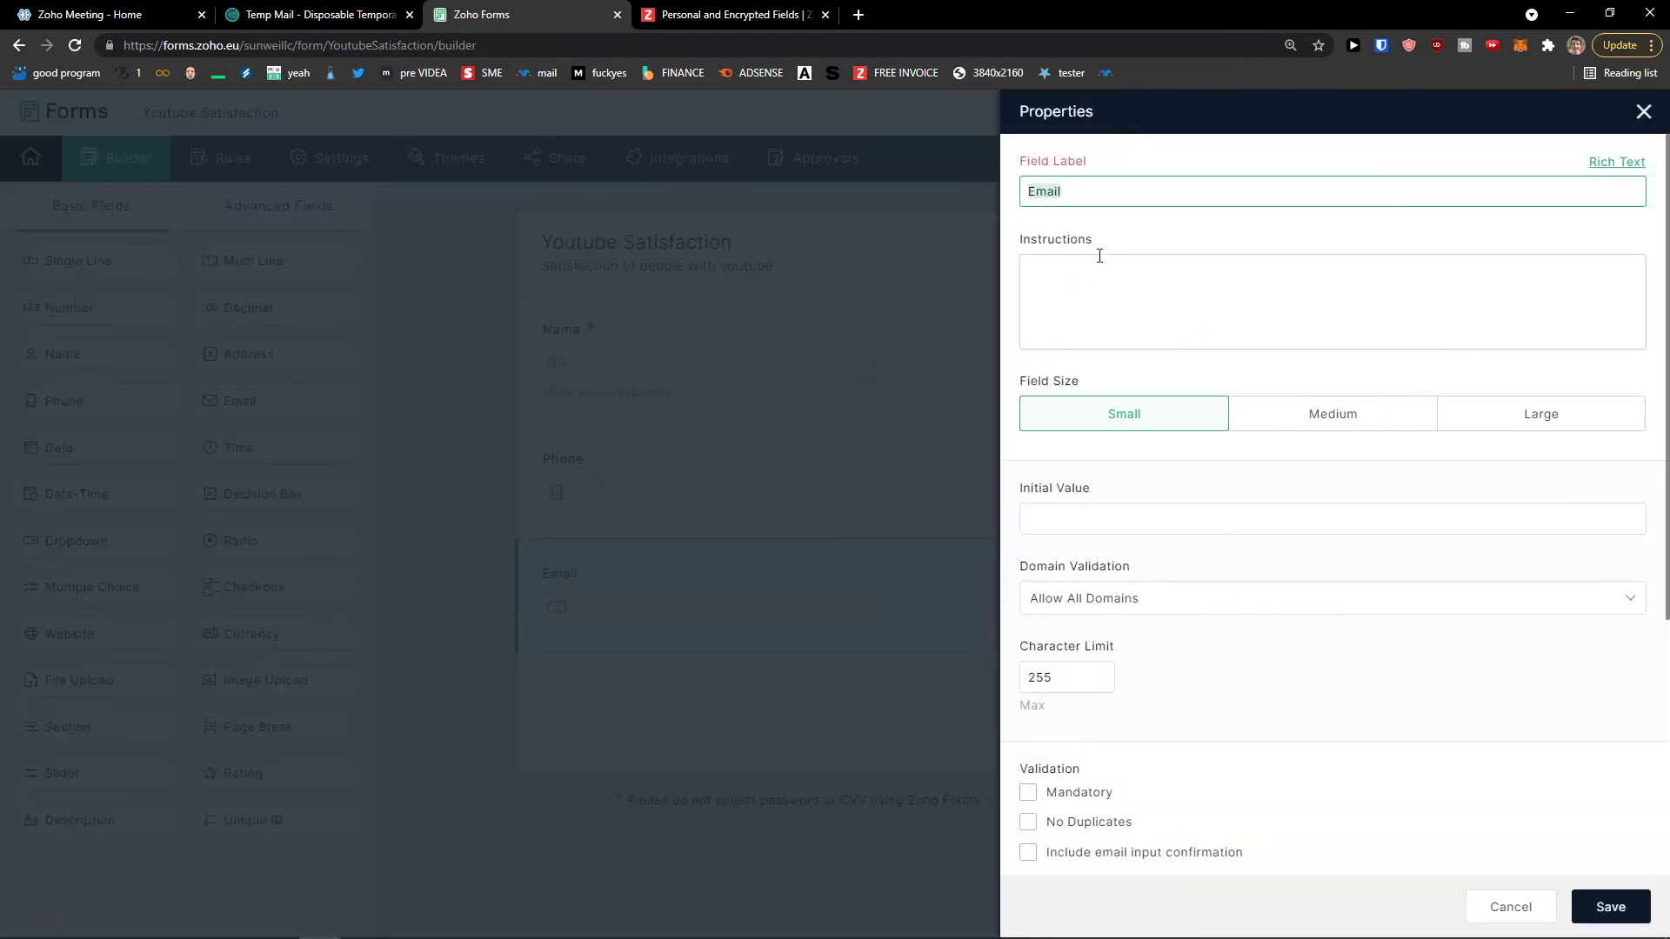
click(1087, 510)
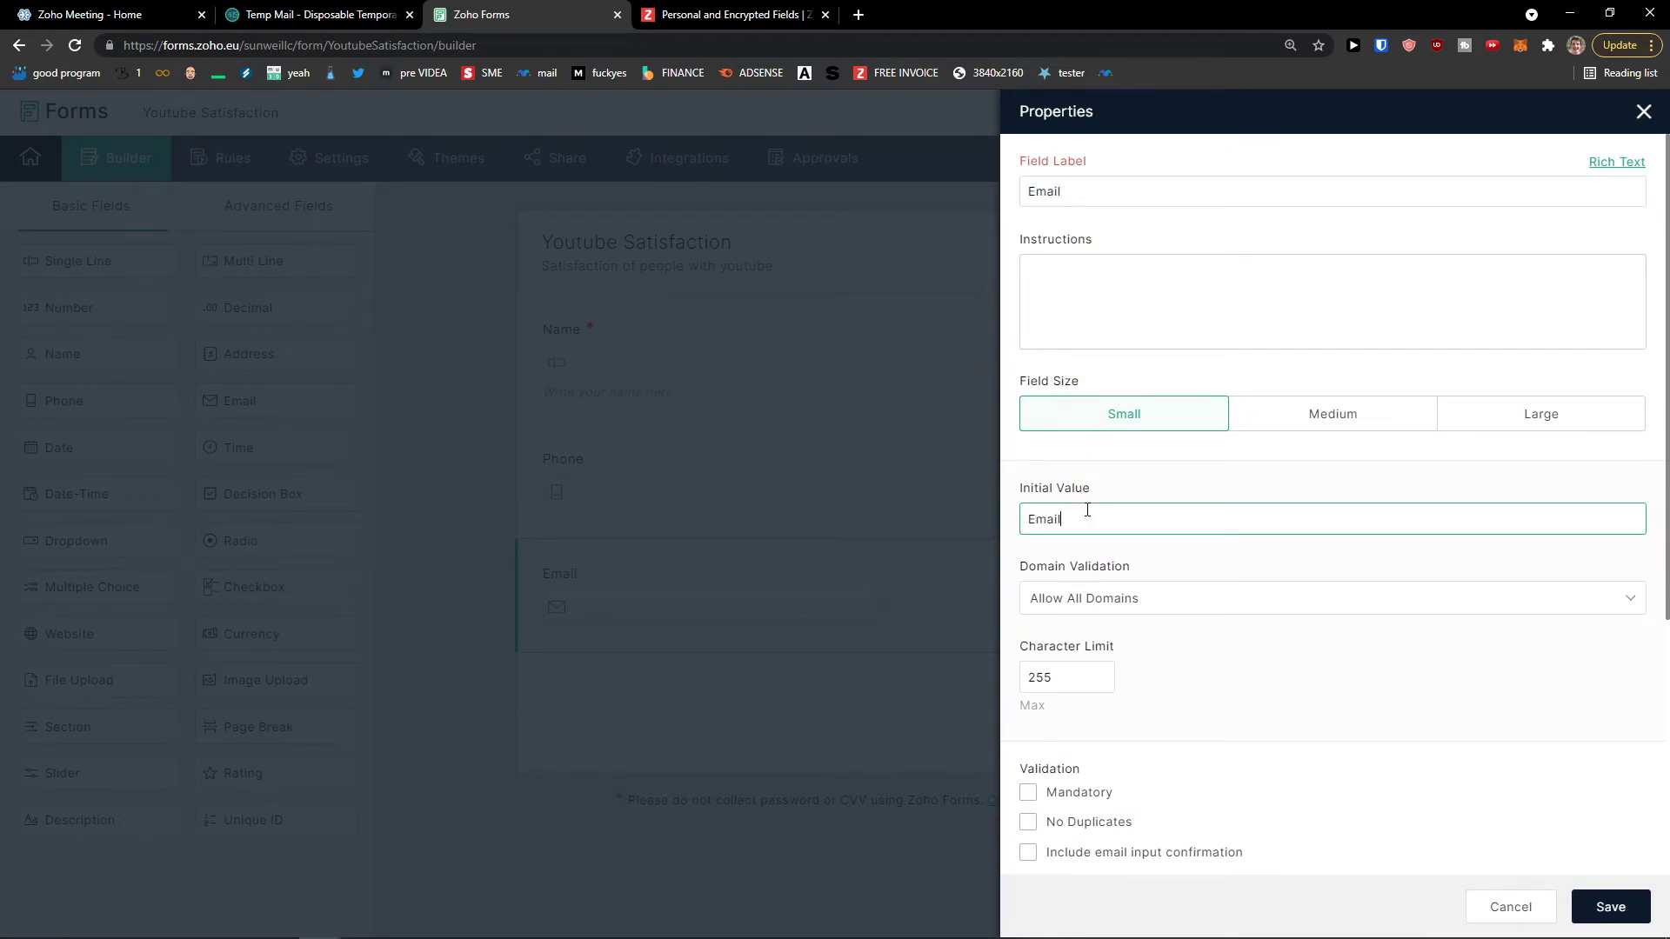
click(1605, 905)
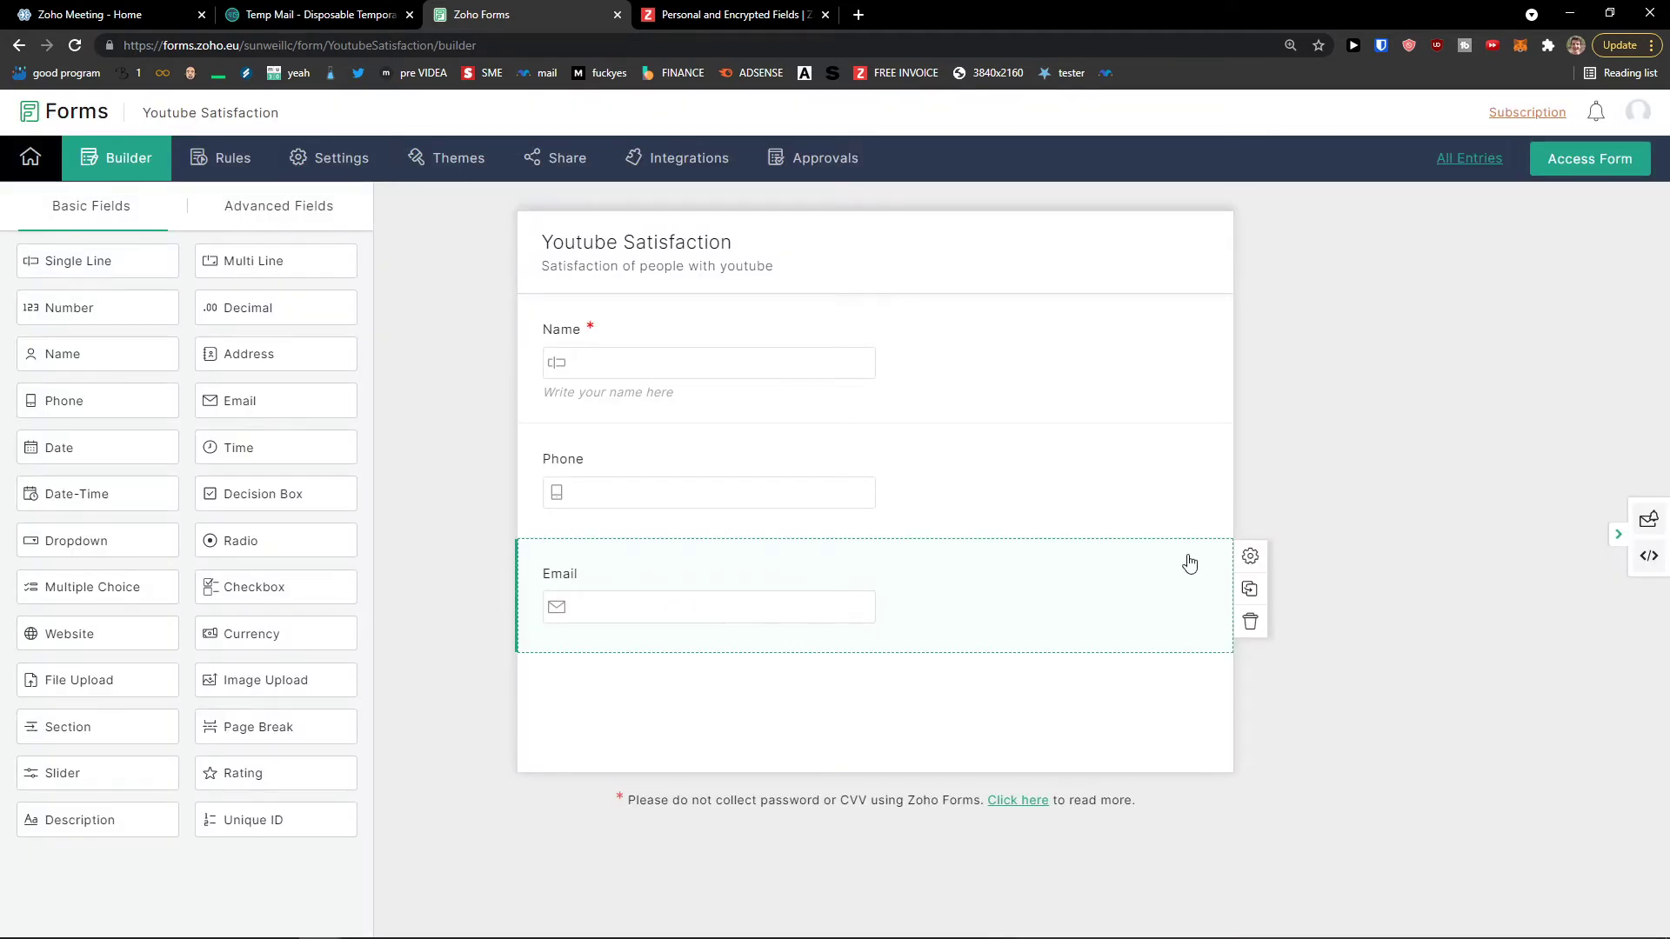
click(1250, 556)
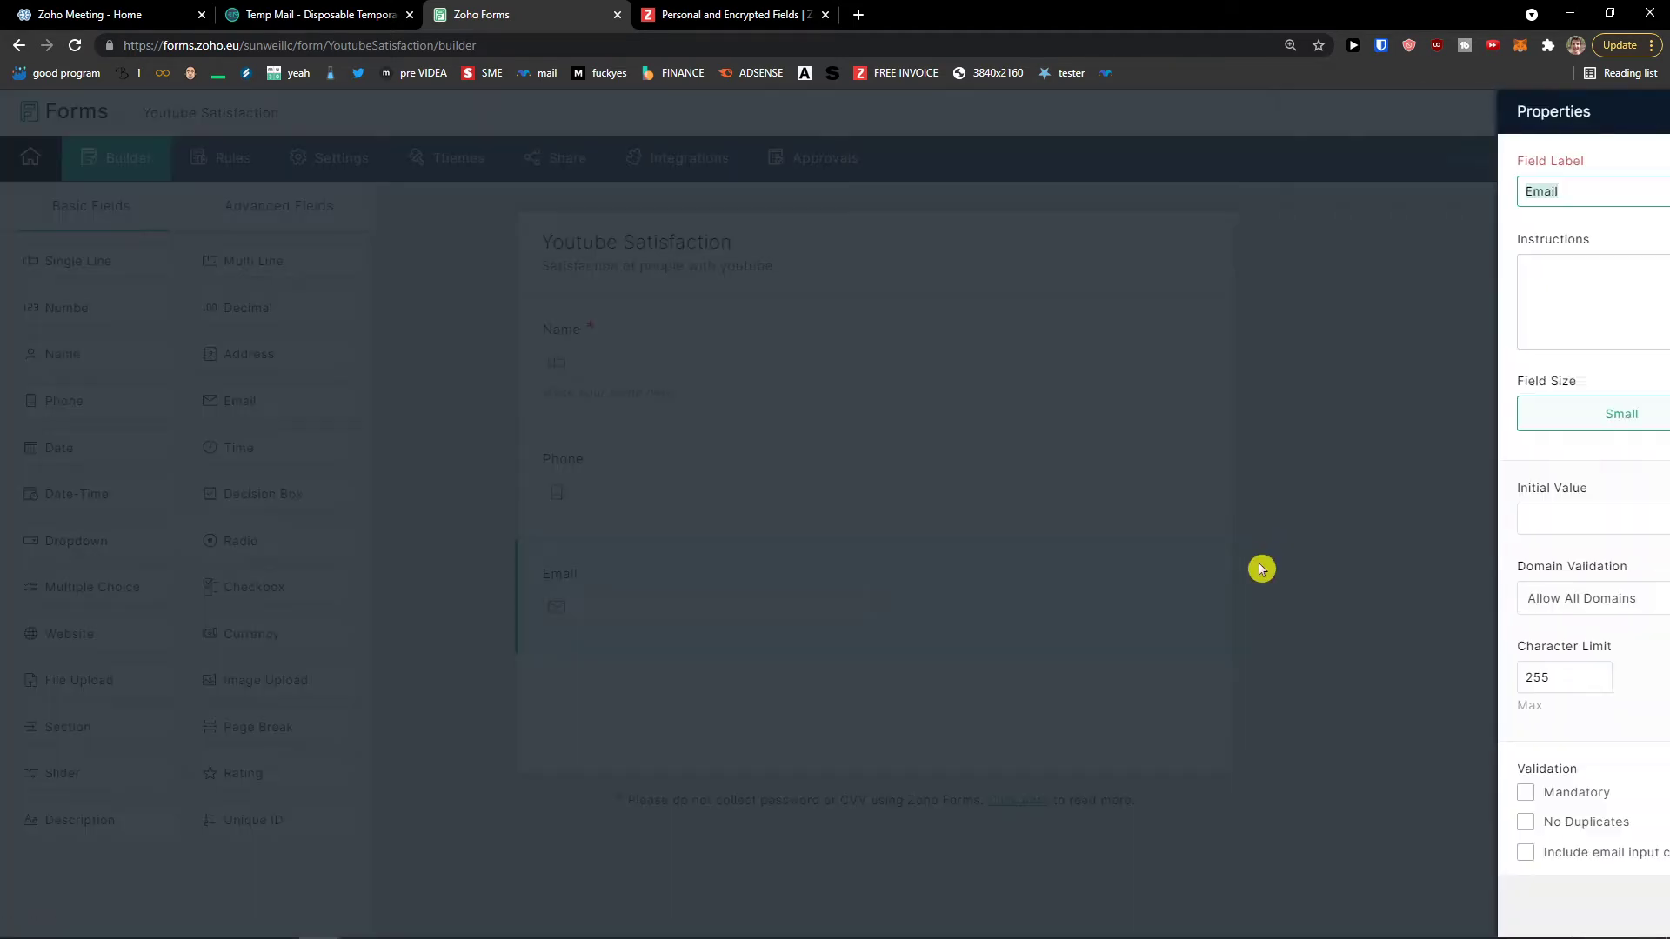
click(1169, 521)
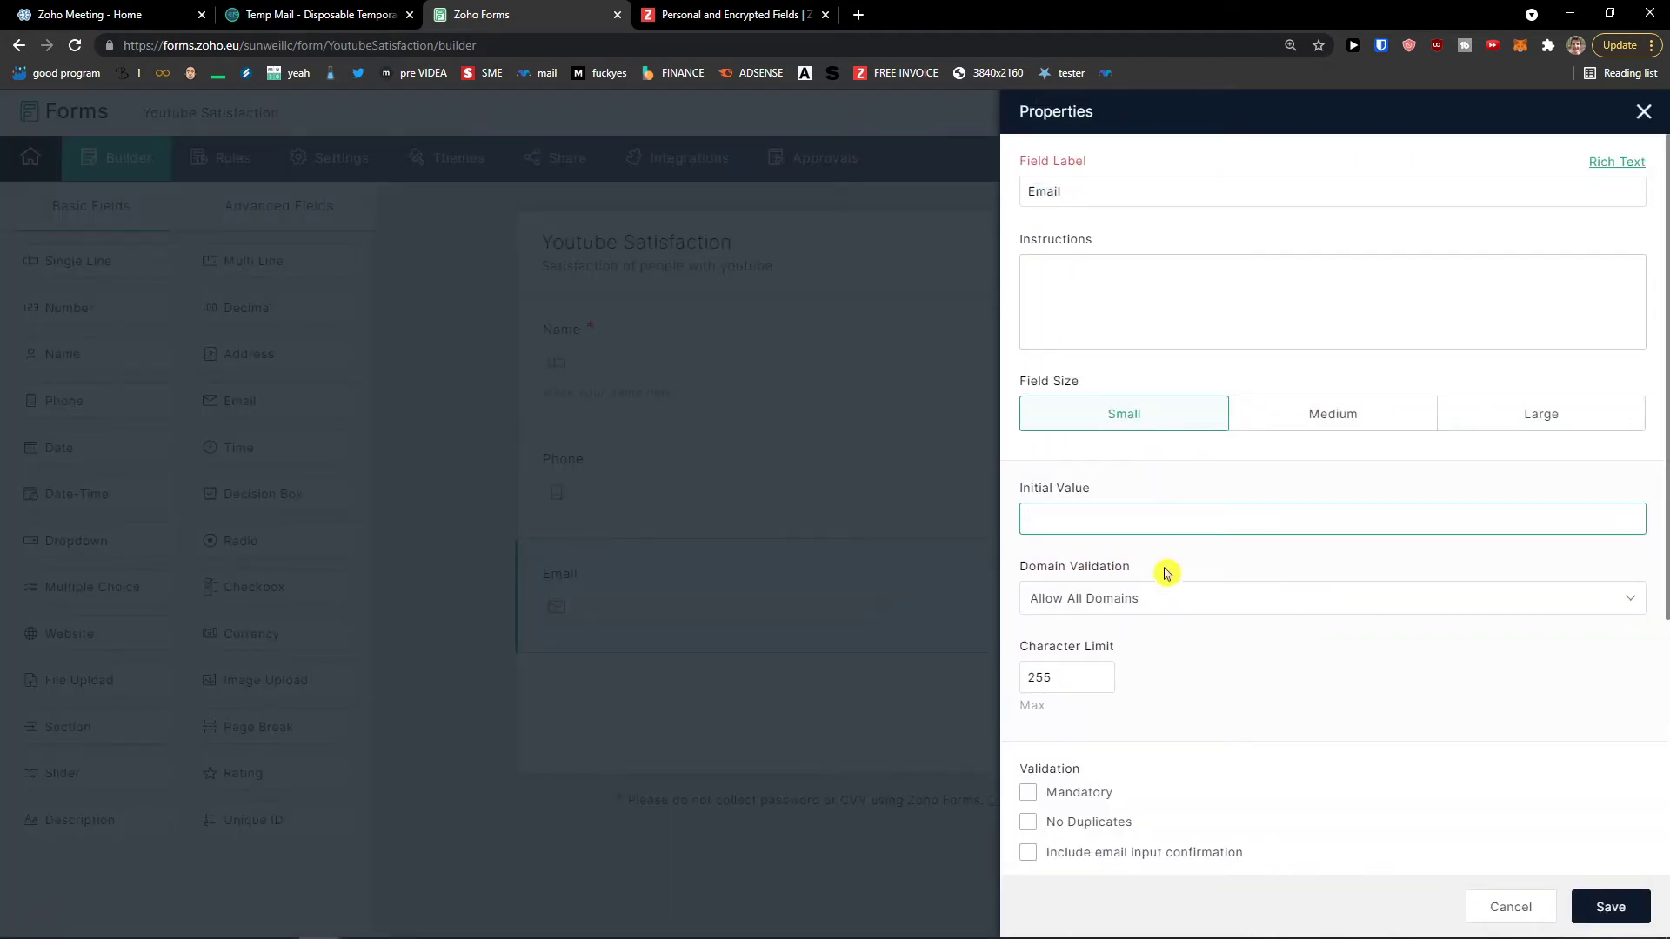
scroll(1166, 574, down, 2)
scroll(1166, 575, down, 2)
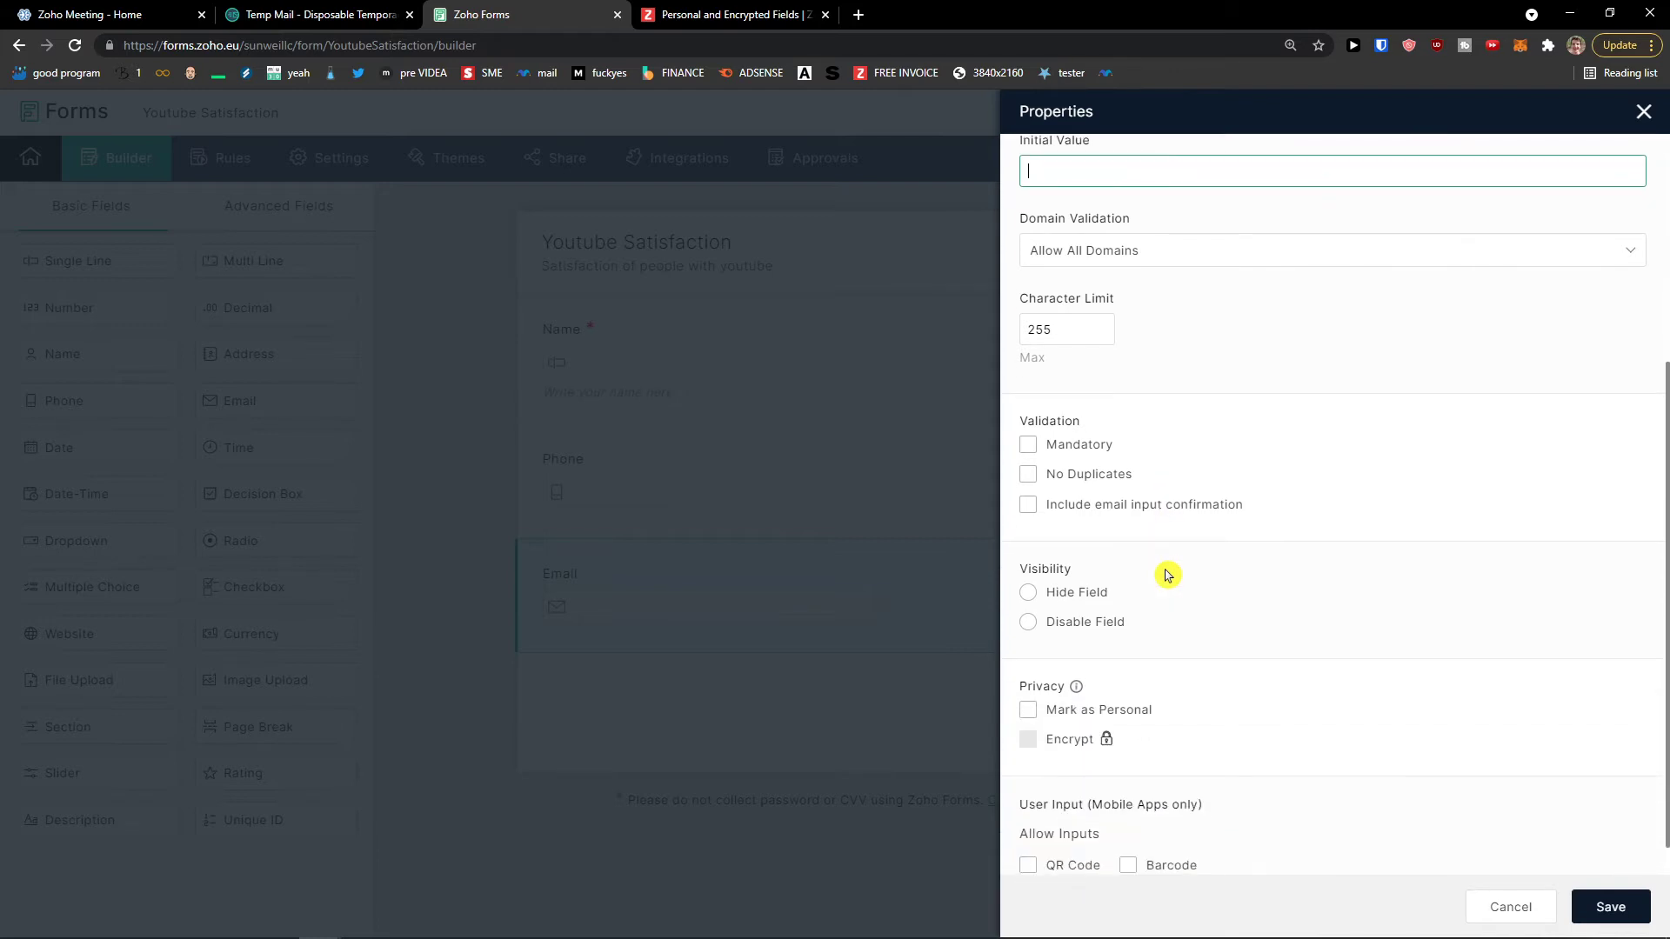
scroll(1147, 571, down, 1)
click(1068, 410)
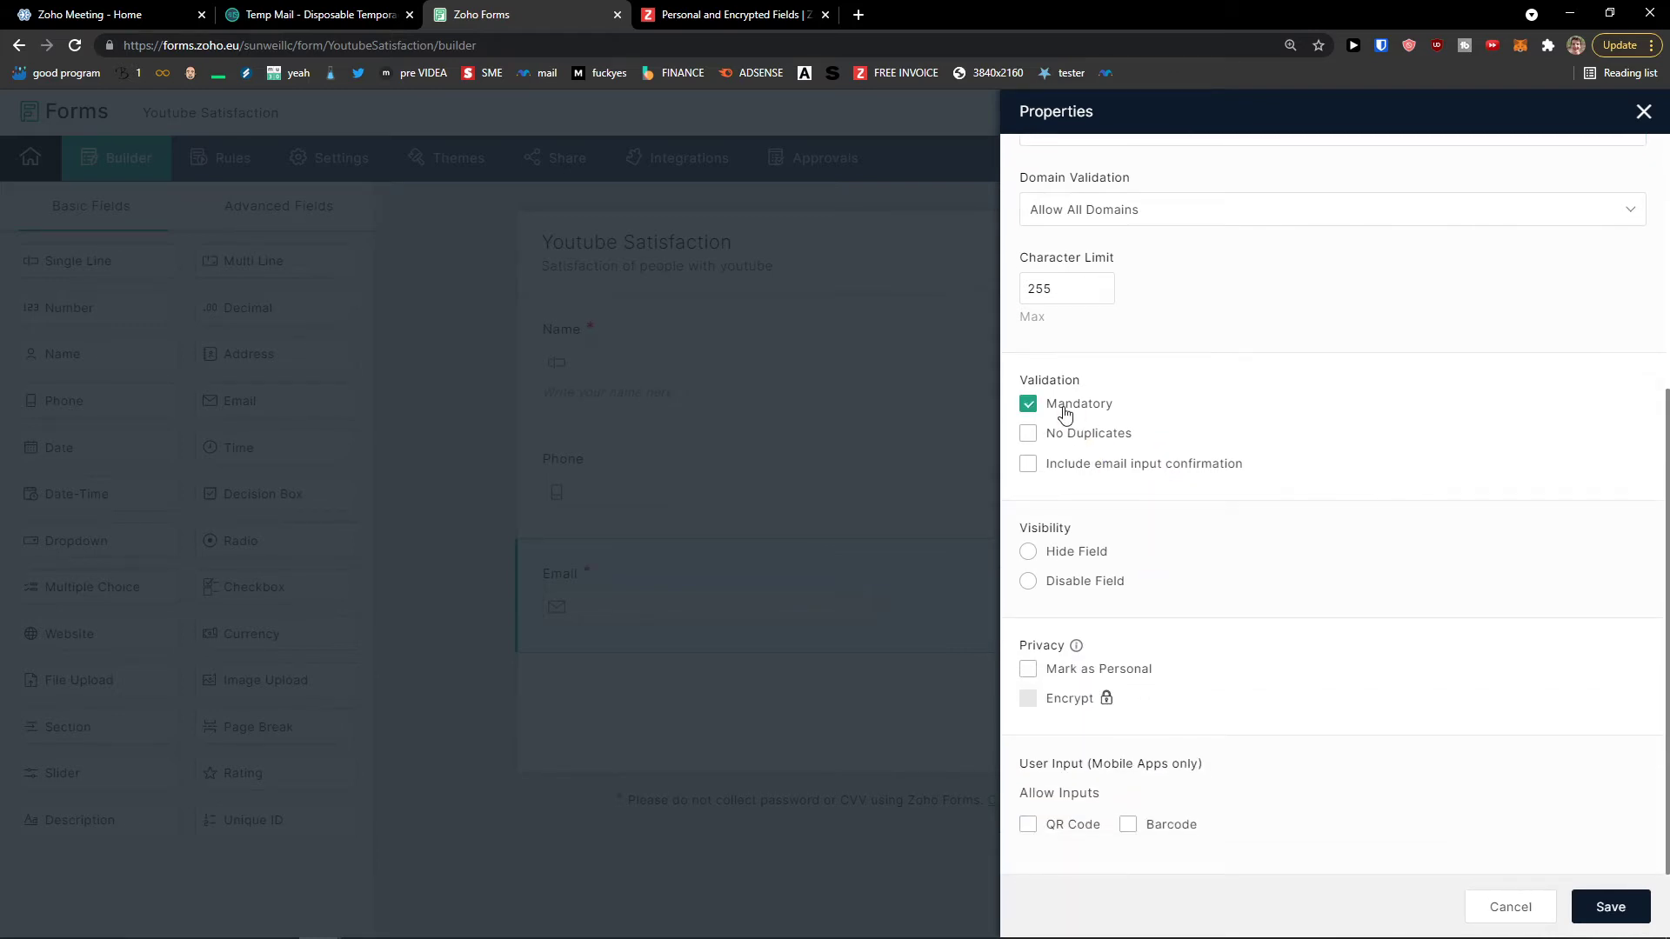
click(1611, 905)
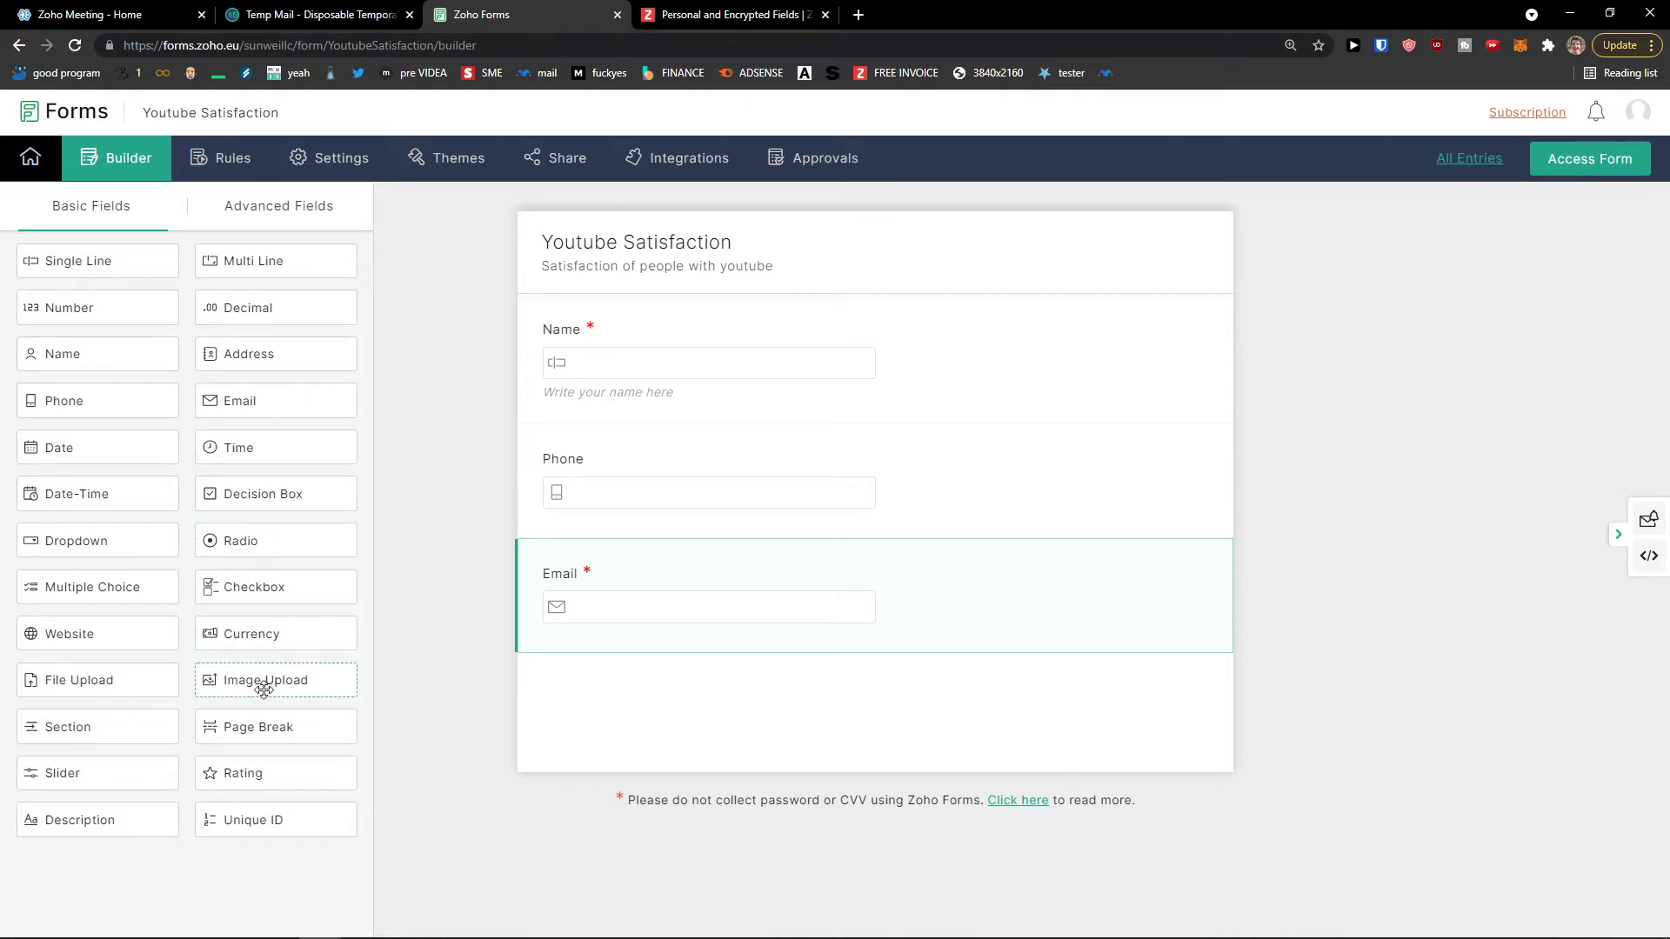
Step: Insert then delete a Page Break's empty Page 2, and place a Date-Time field below Email
drag(263, 729, 708, 711)
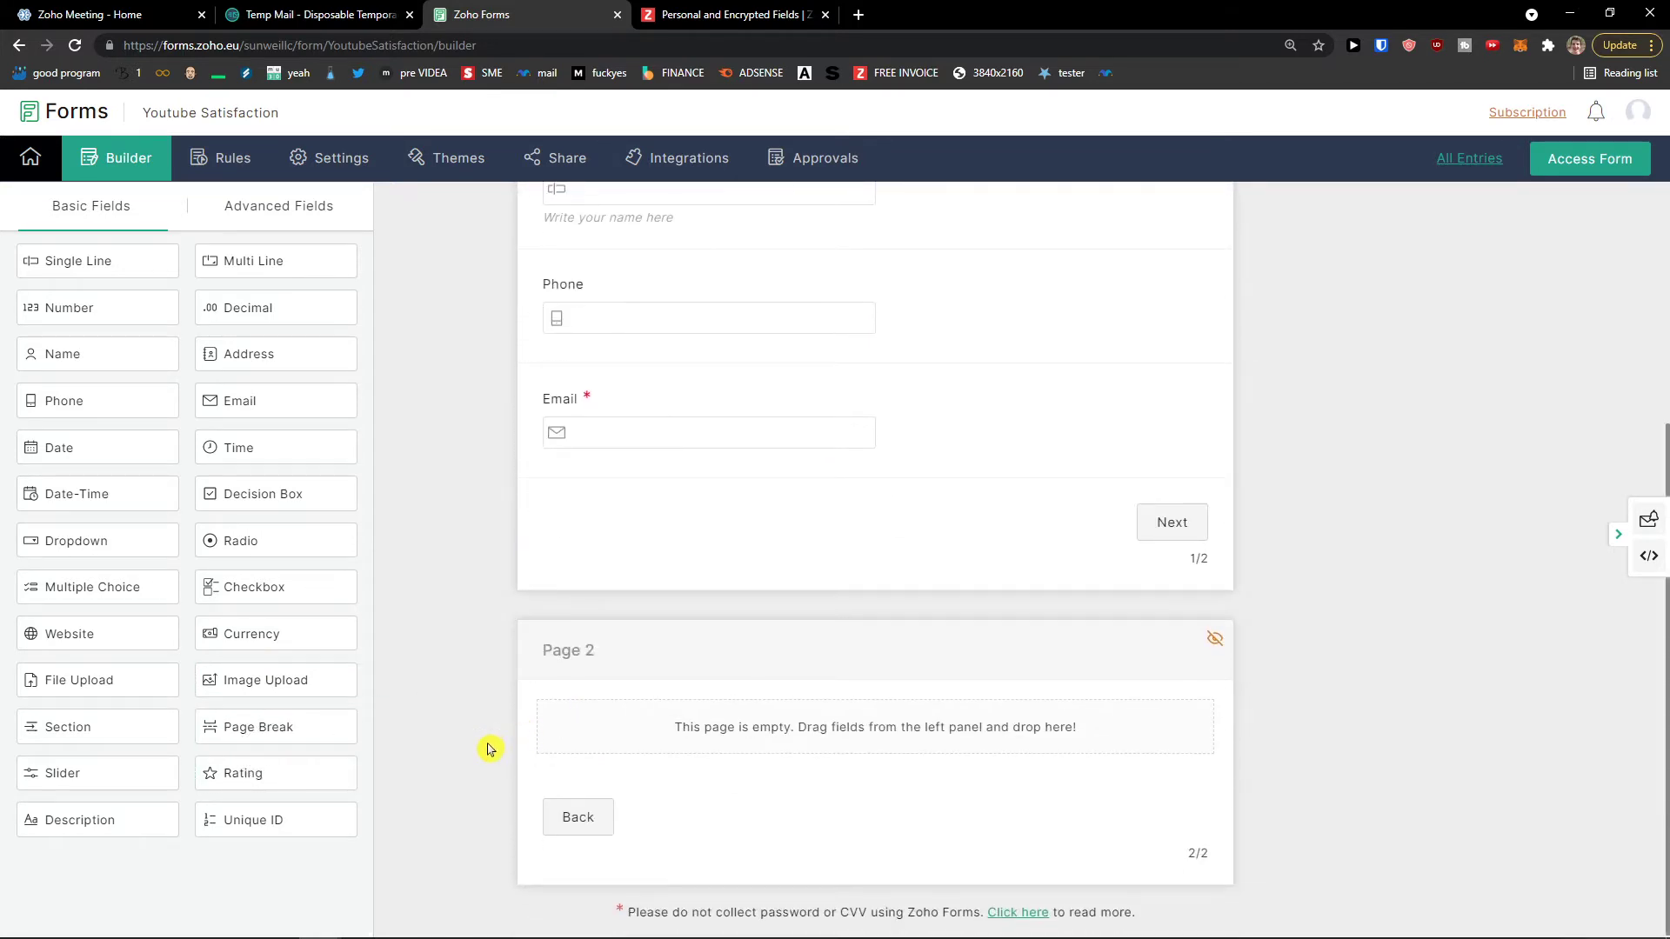
click(580, 828)
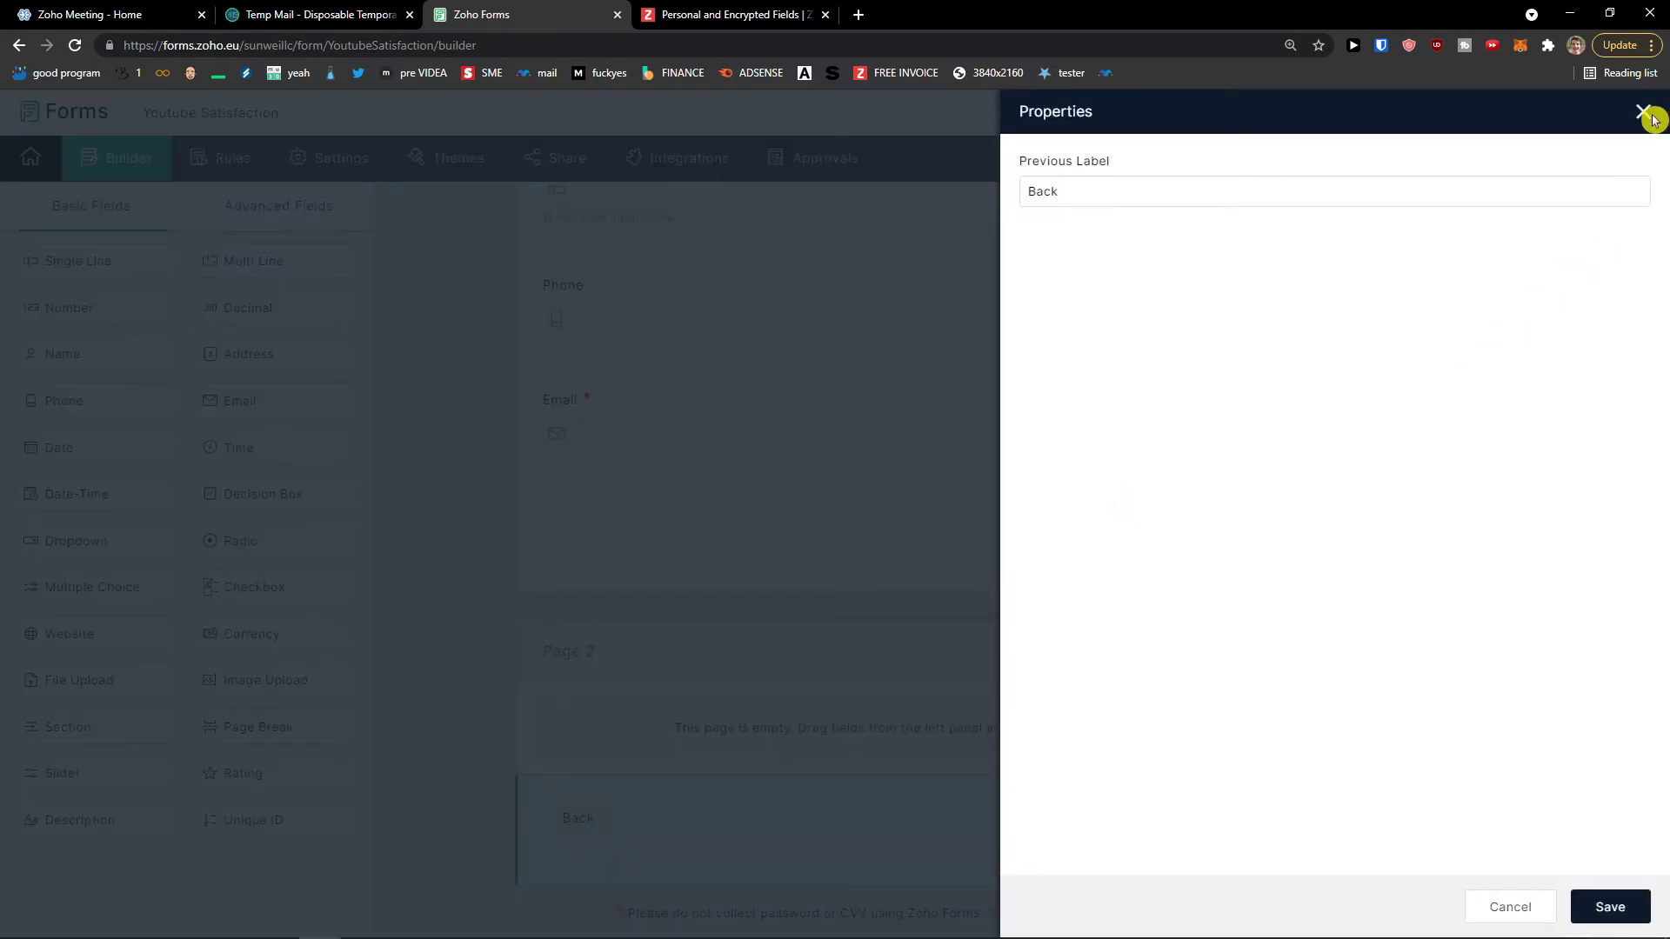
click(1643, 112)
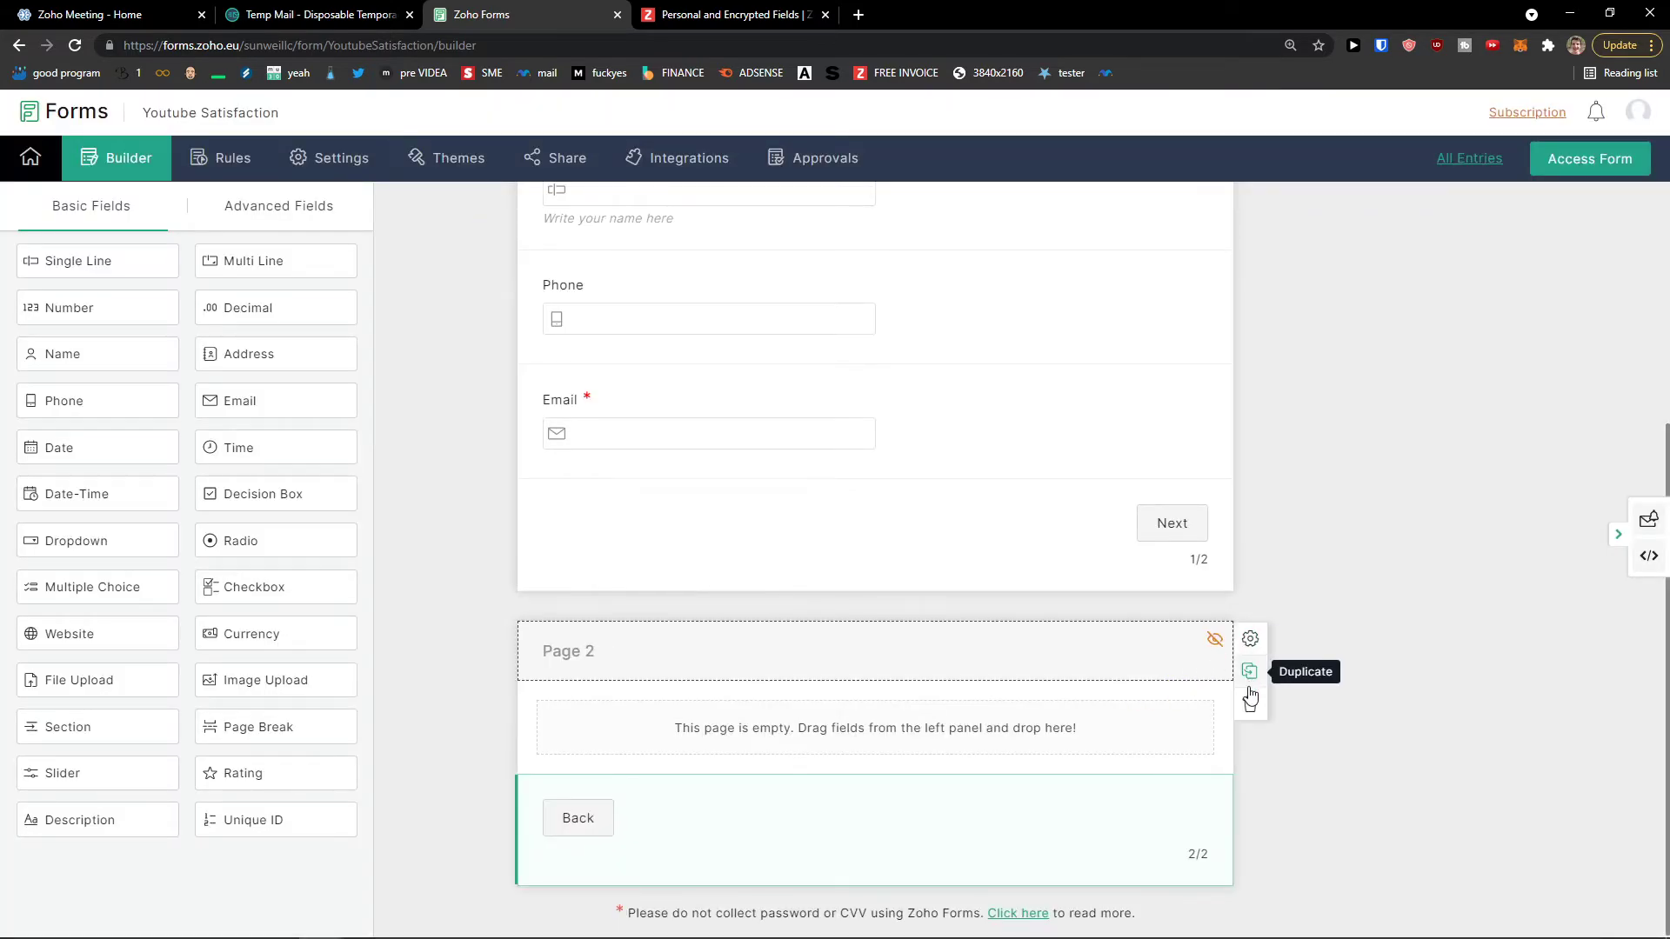
click(1249, 704)
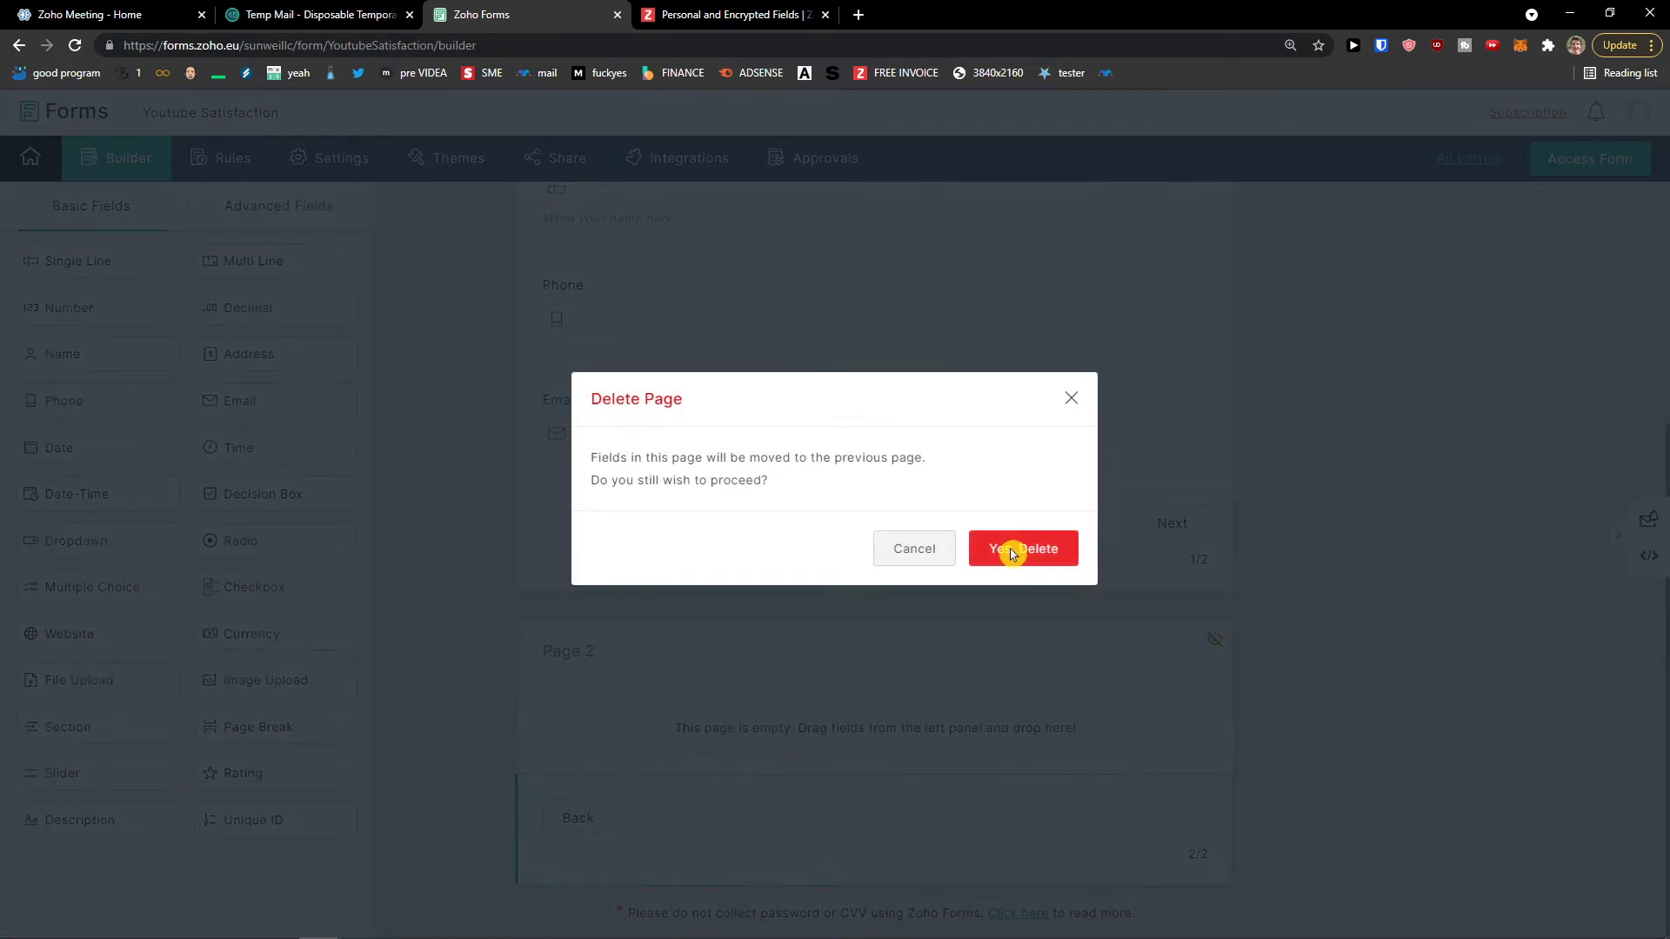
click(1013, 553)
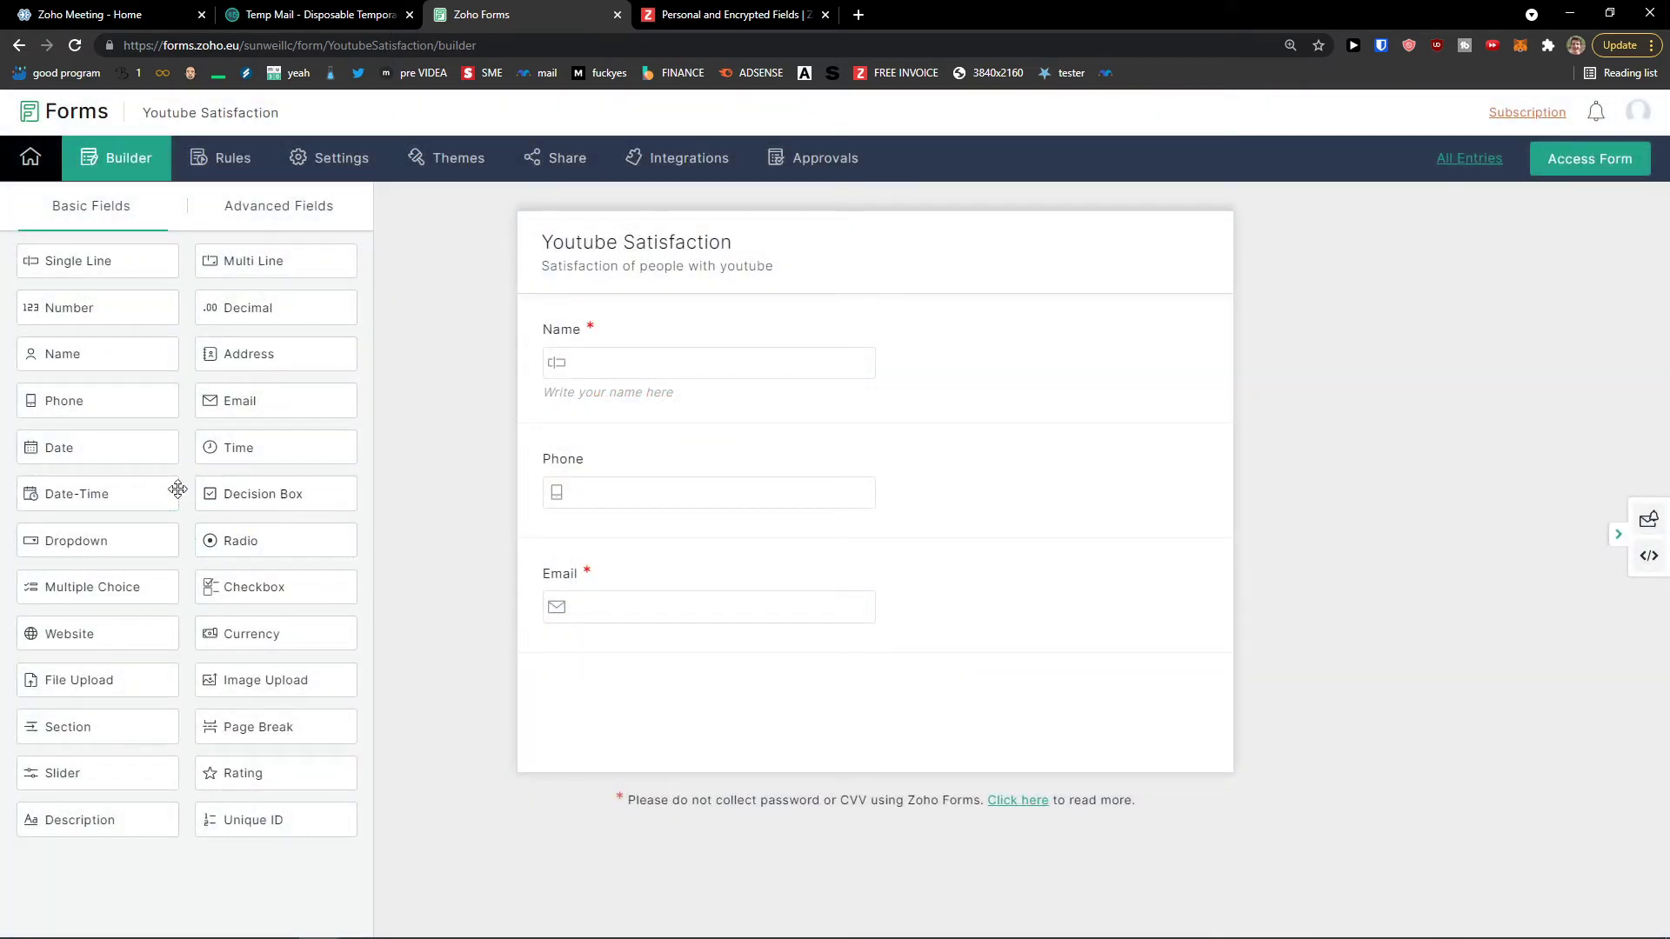
drag(88, 497, 604, 703)
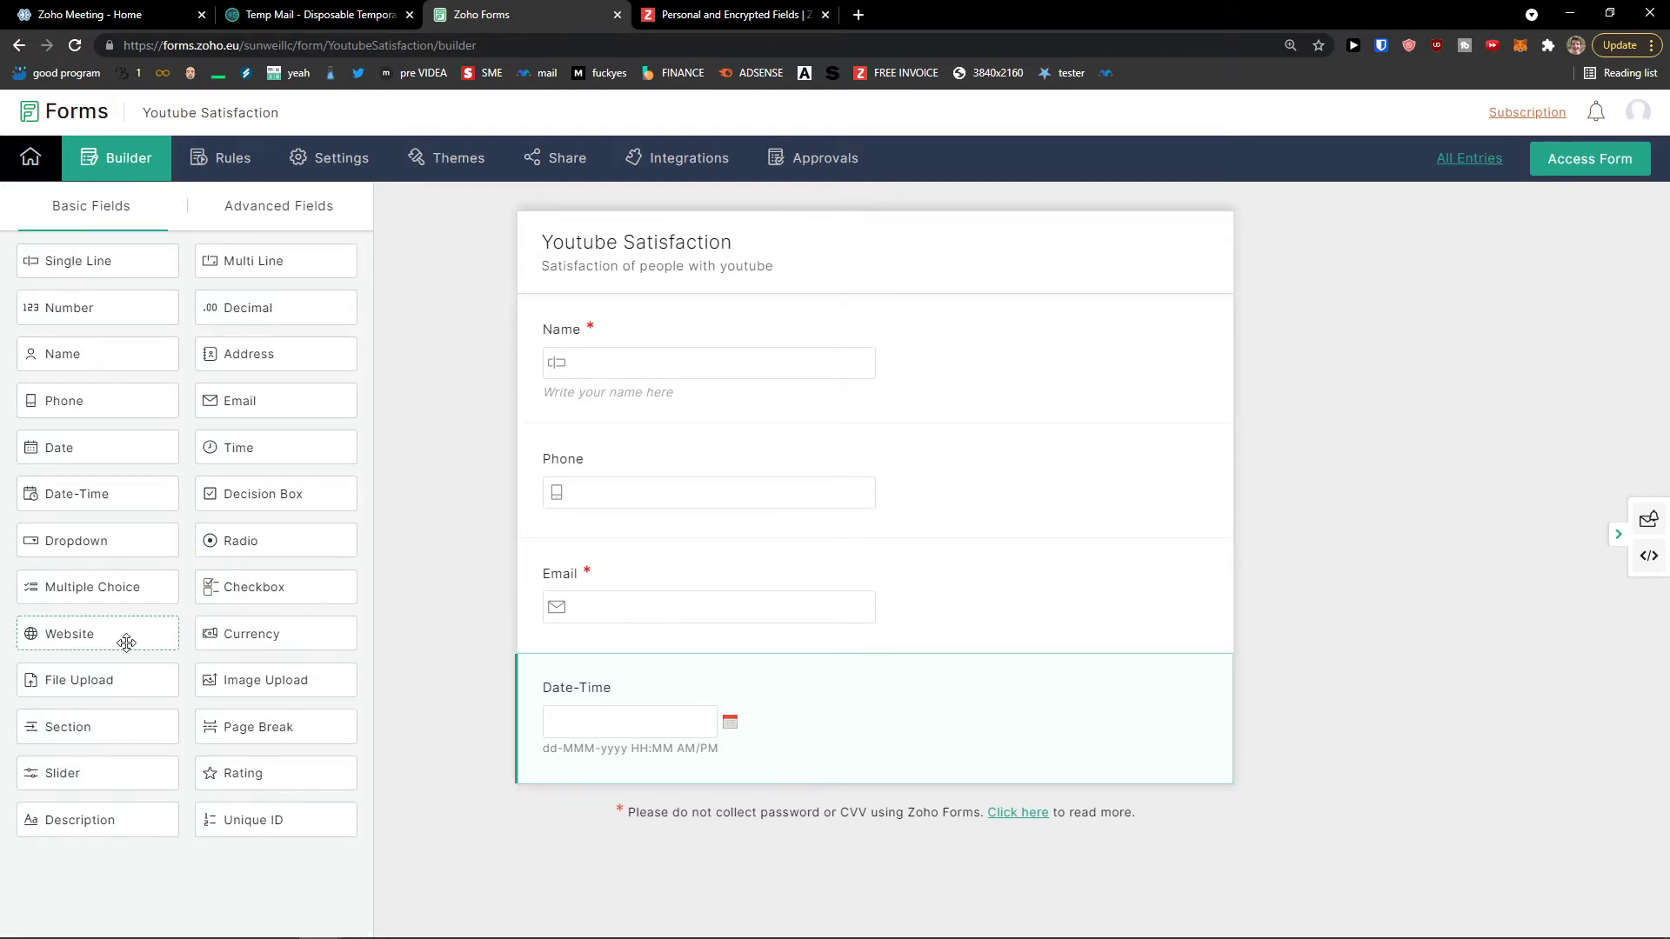
Step: Add a Dropdown below Date-Time labelled '1 To 5, How Satistfied are you with youtube'
drag(132, 537, 687, 828)
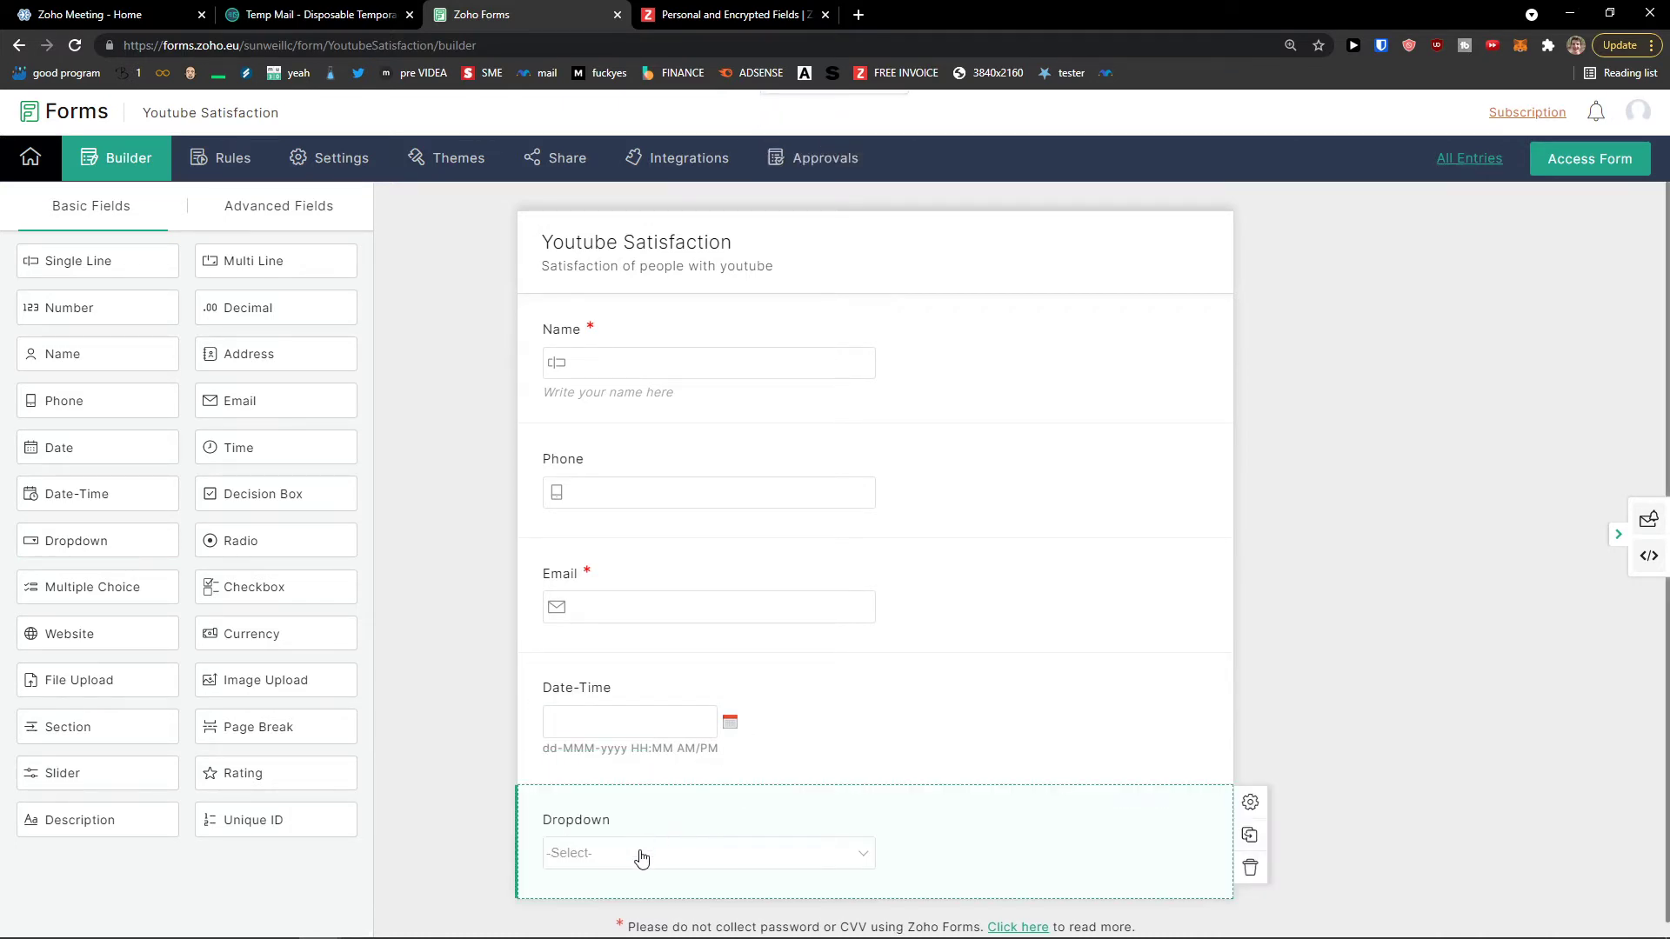
click(748, 813)
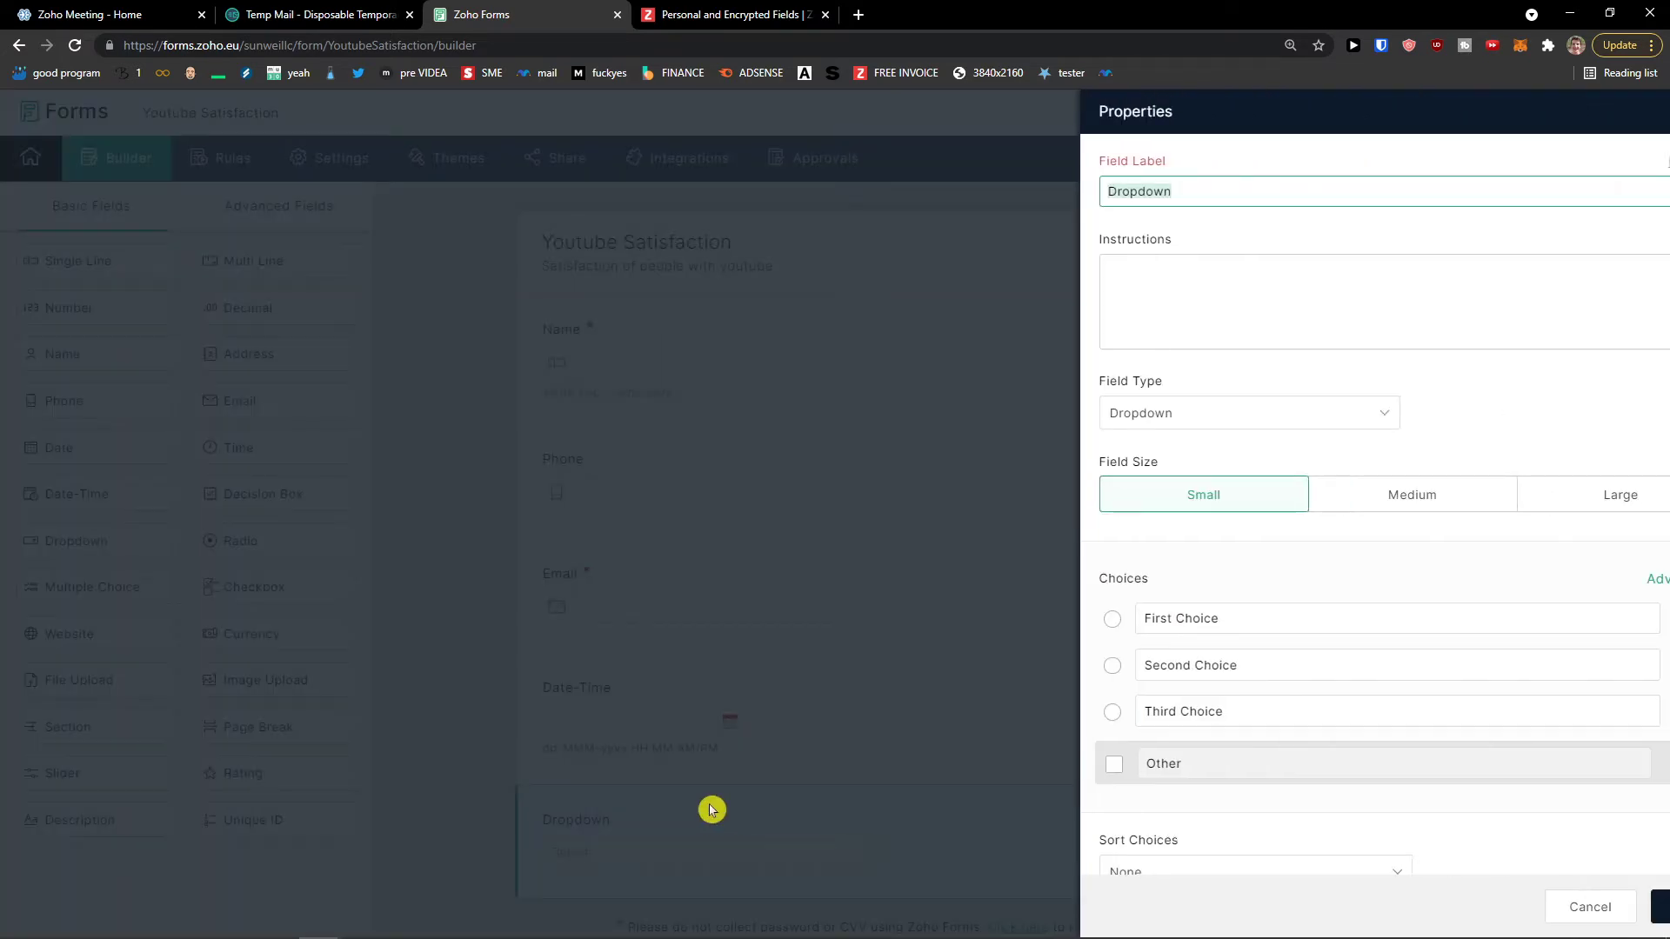
click(1141, 618)
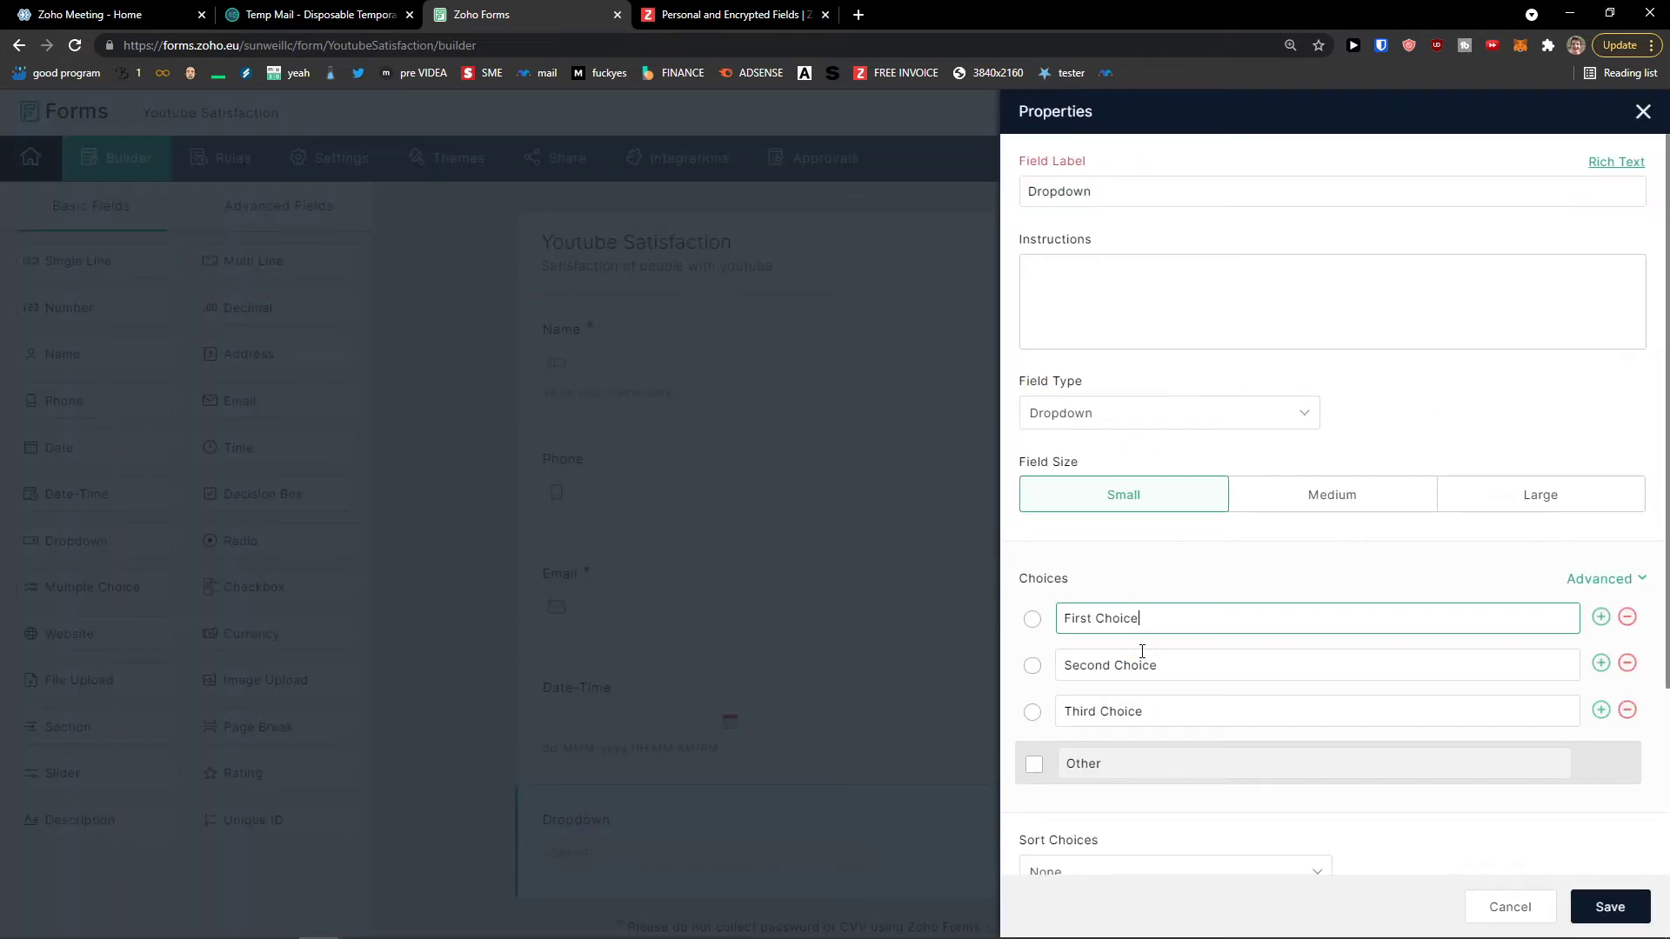
click(1140, 664)
key(Tab)
double_click(1152, 609)
double_click(1068, 190)
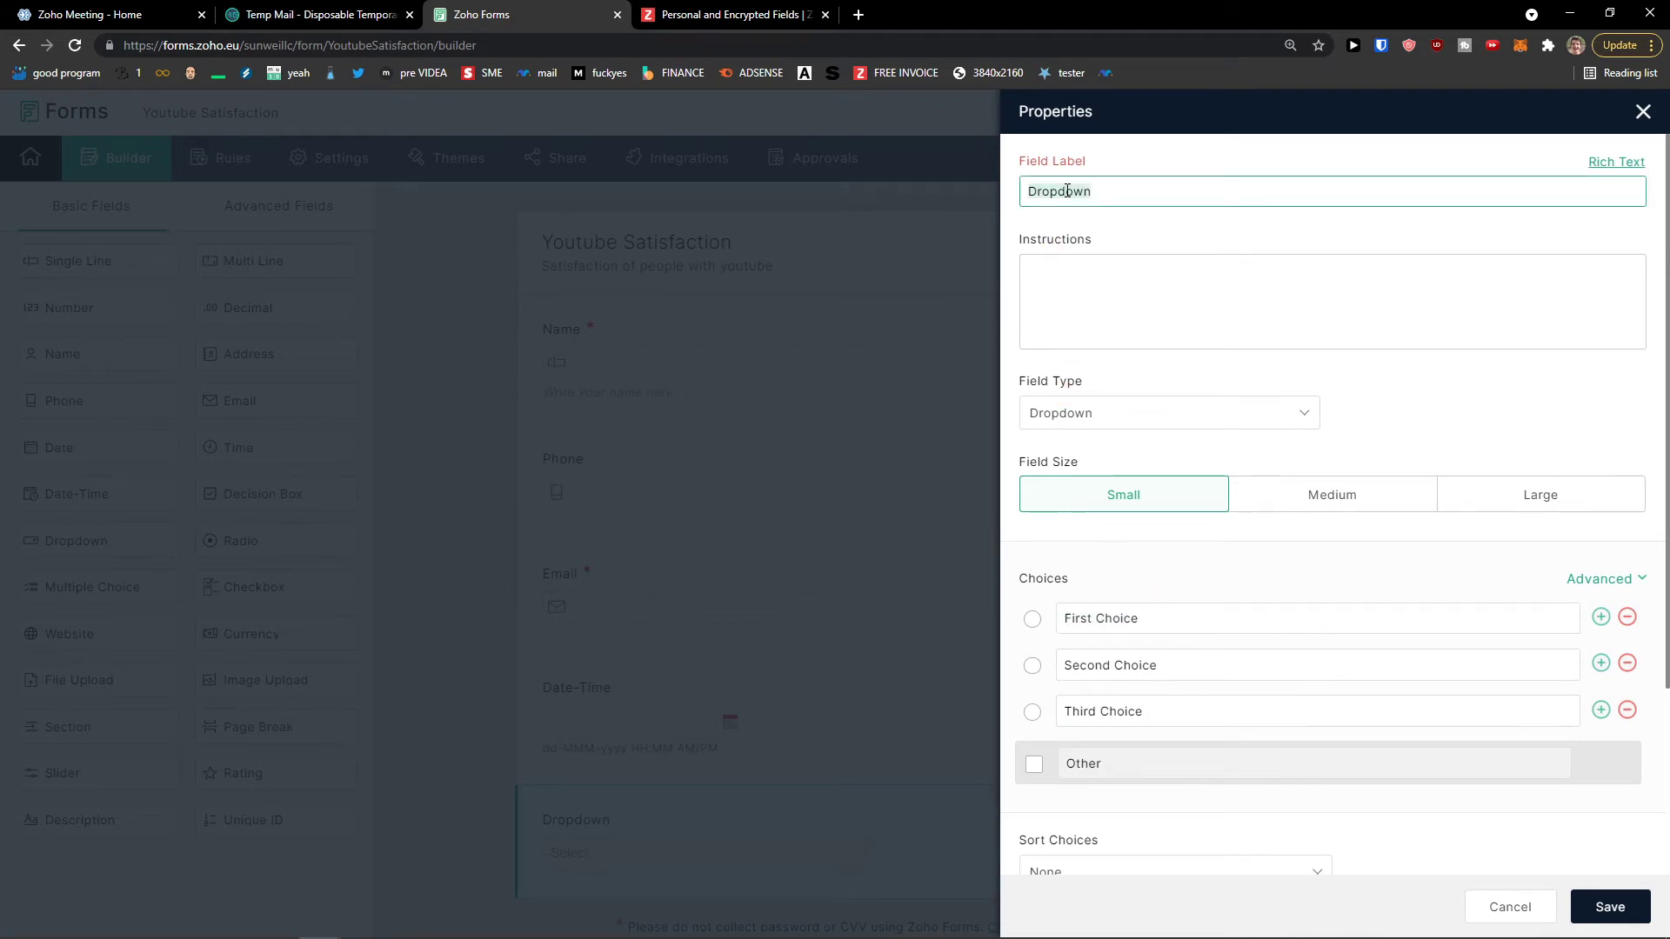
text(1)
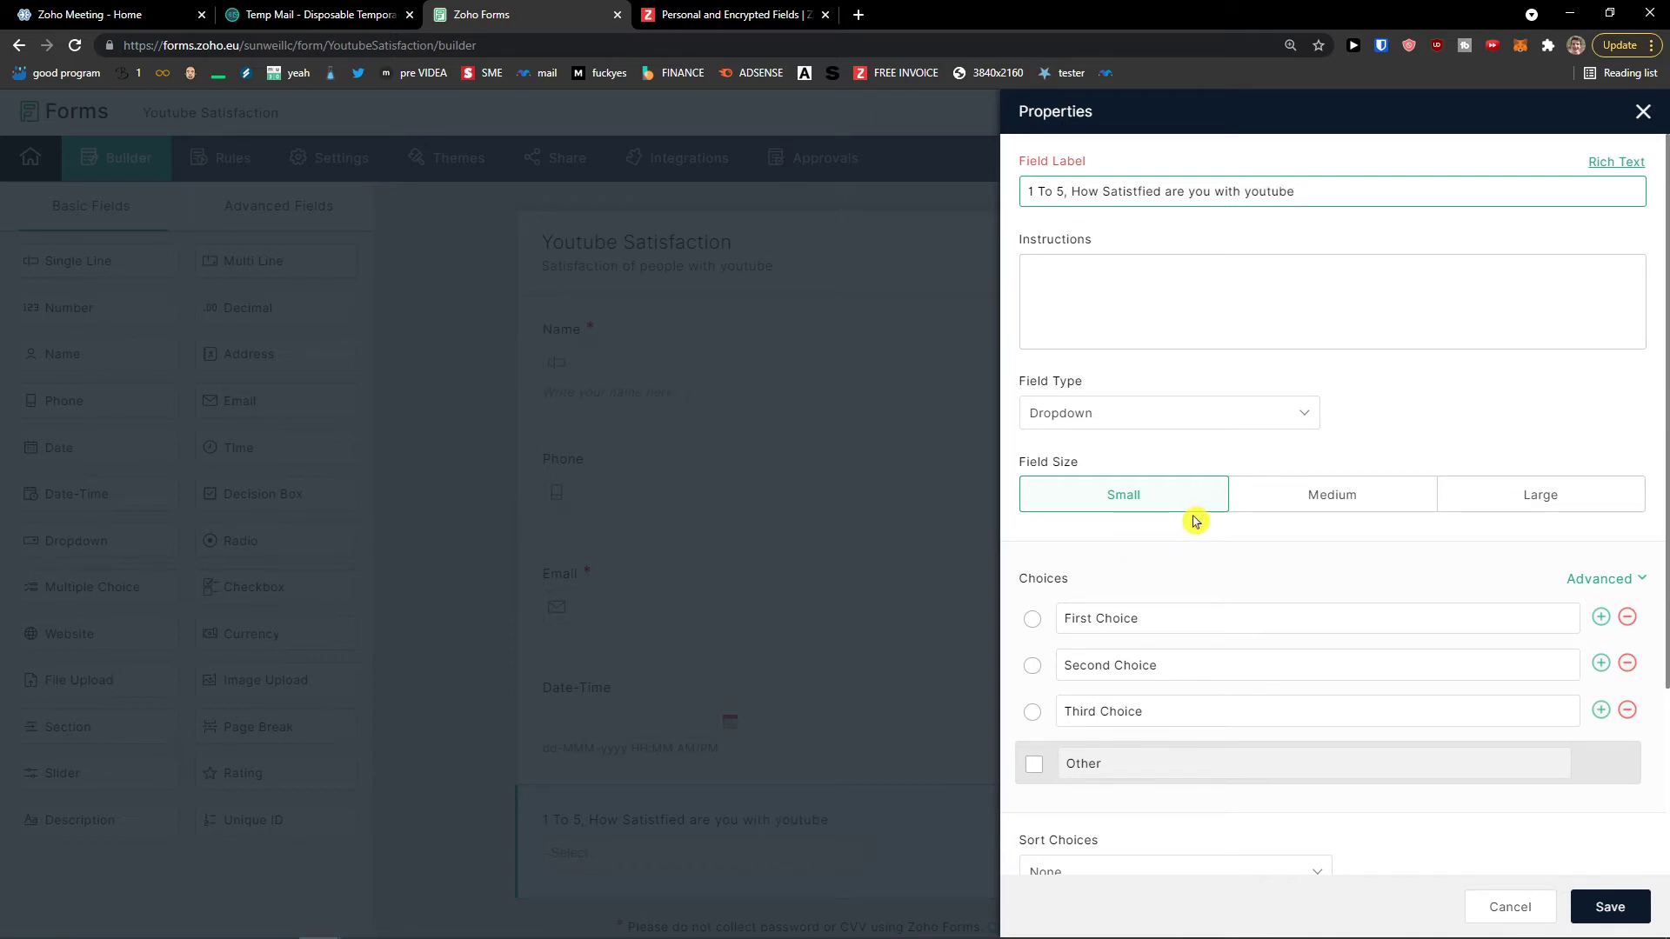
Step: Replace the default dropdown choices with 1, 2 and 3
scroll(1194, 520, down, 2)
click(1118, 452)
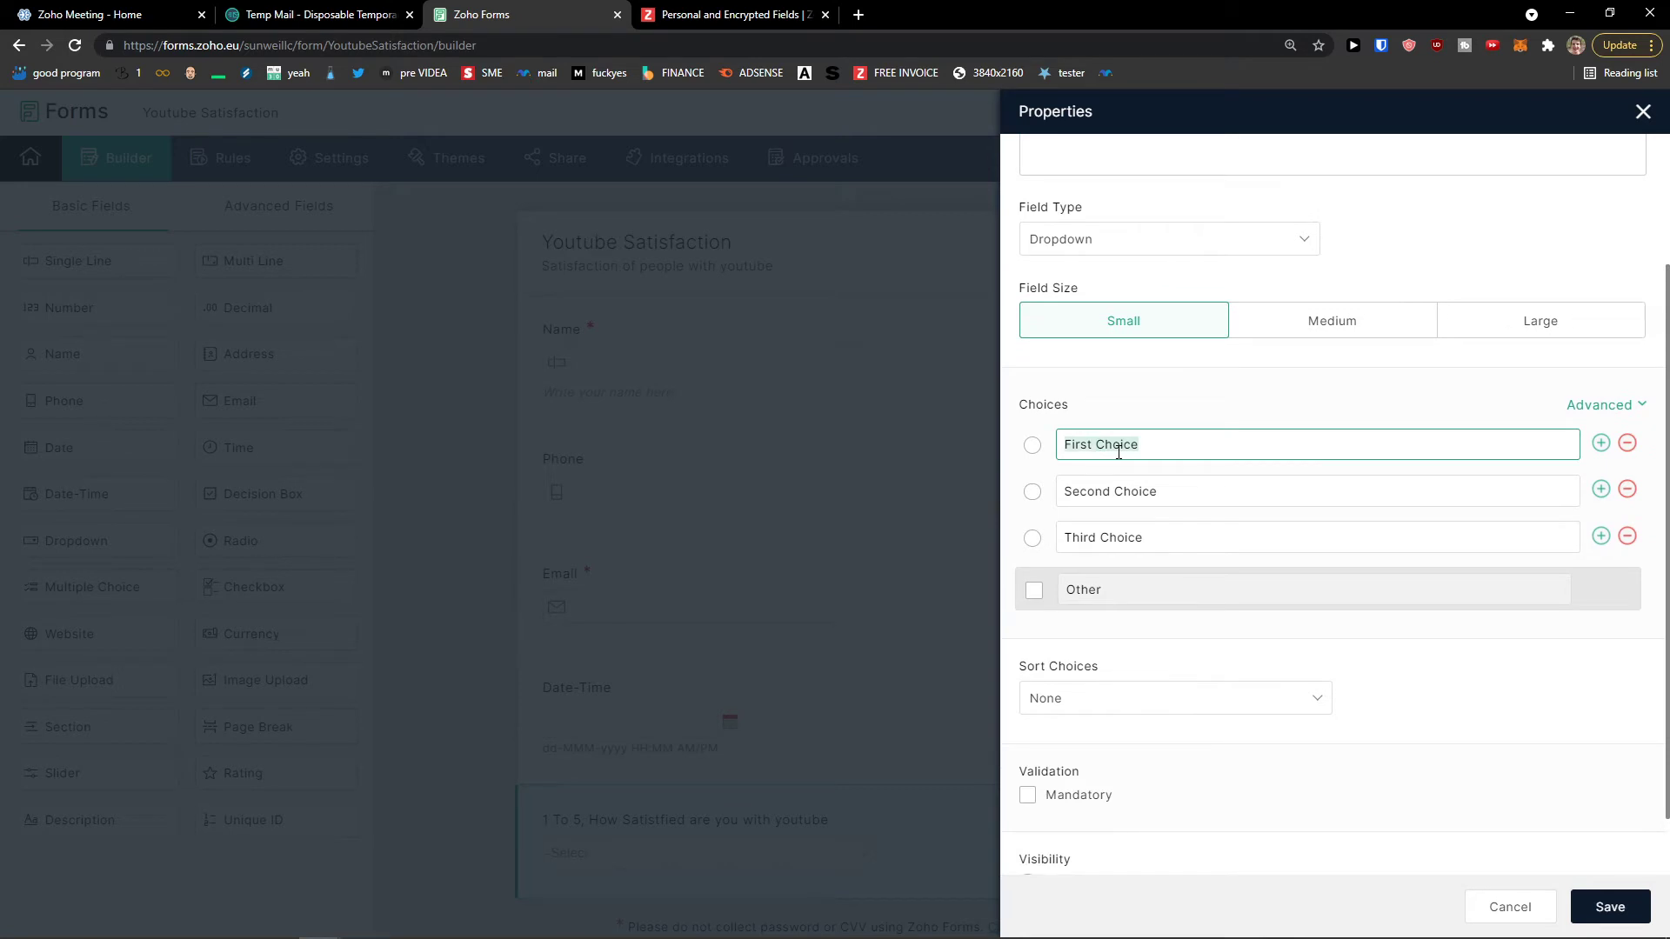
text(1)
click(1110, 489)
text(2)
click(1111, 538)
text(3)
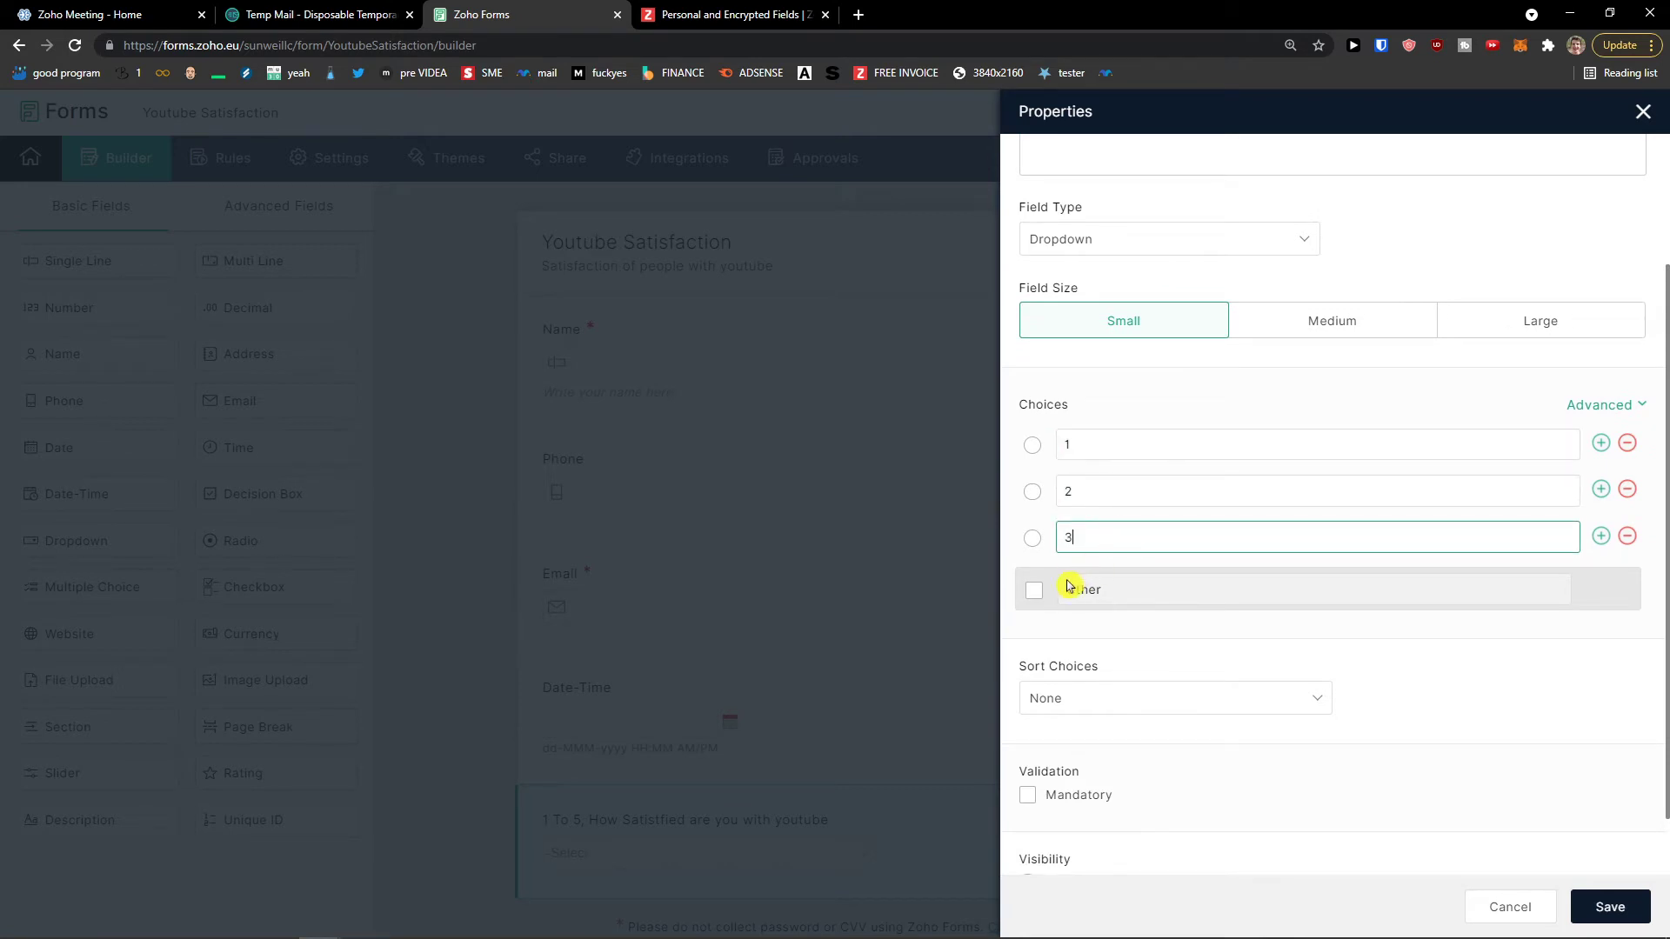
click(1069, 585)
Step: Add dropdown choices 4 and 5 after 3
click(1035, 600)
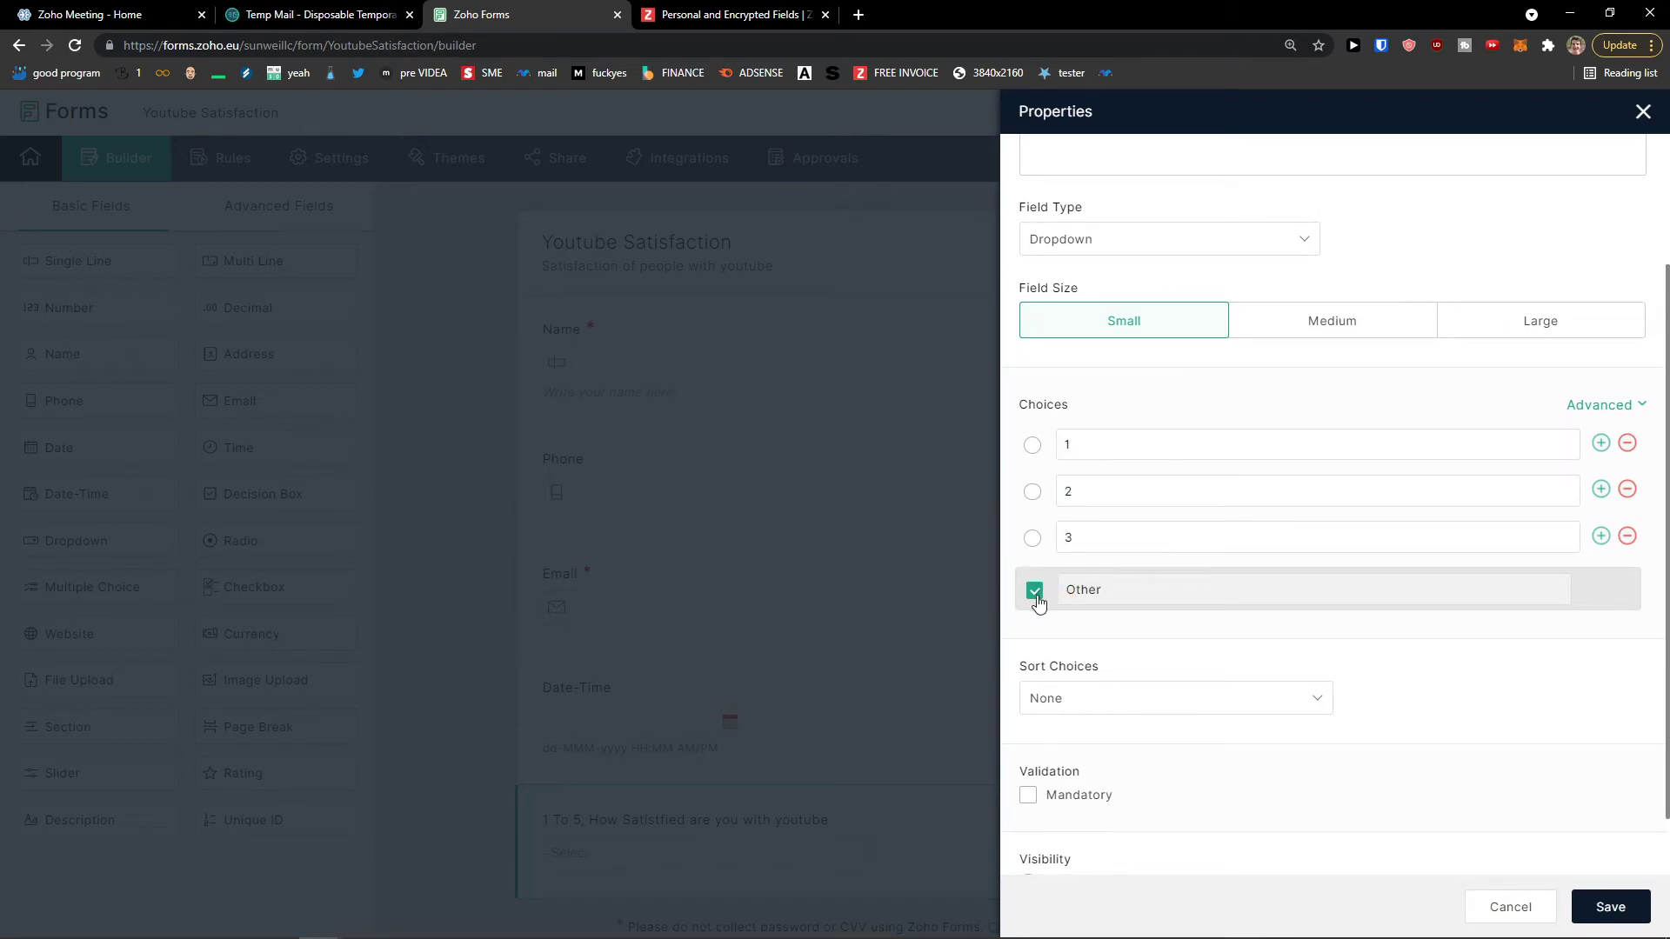
click(1036, 600)
click(1600, 538)
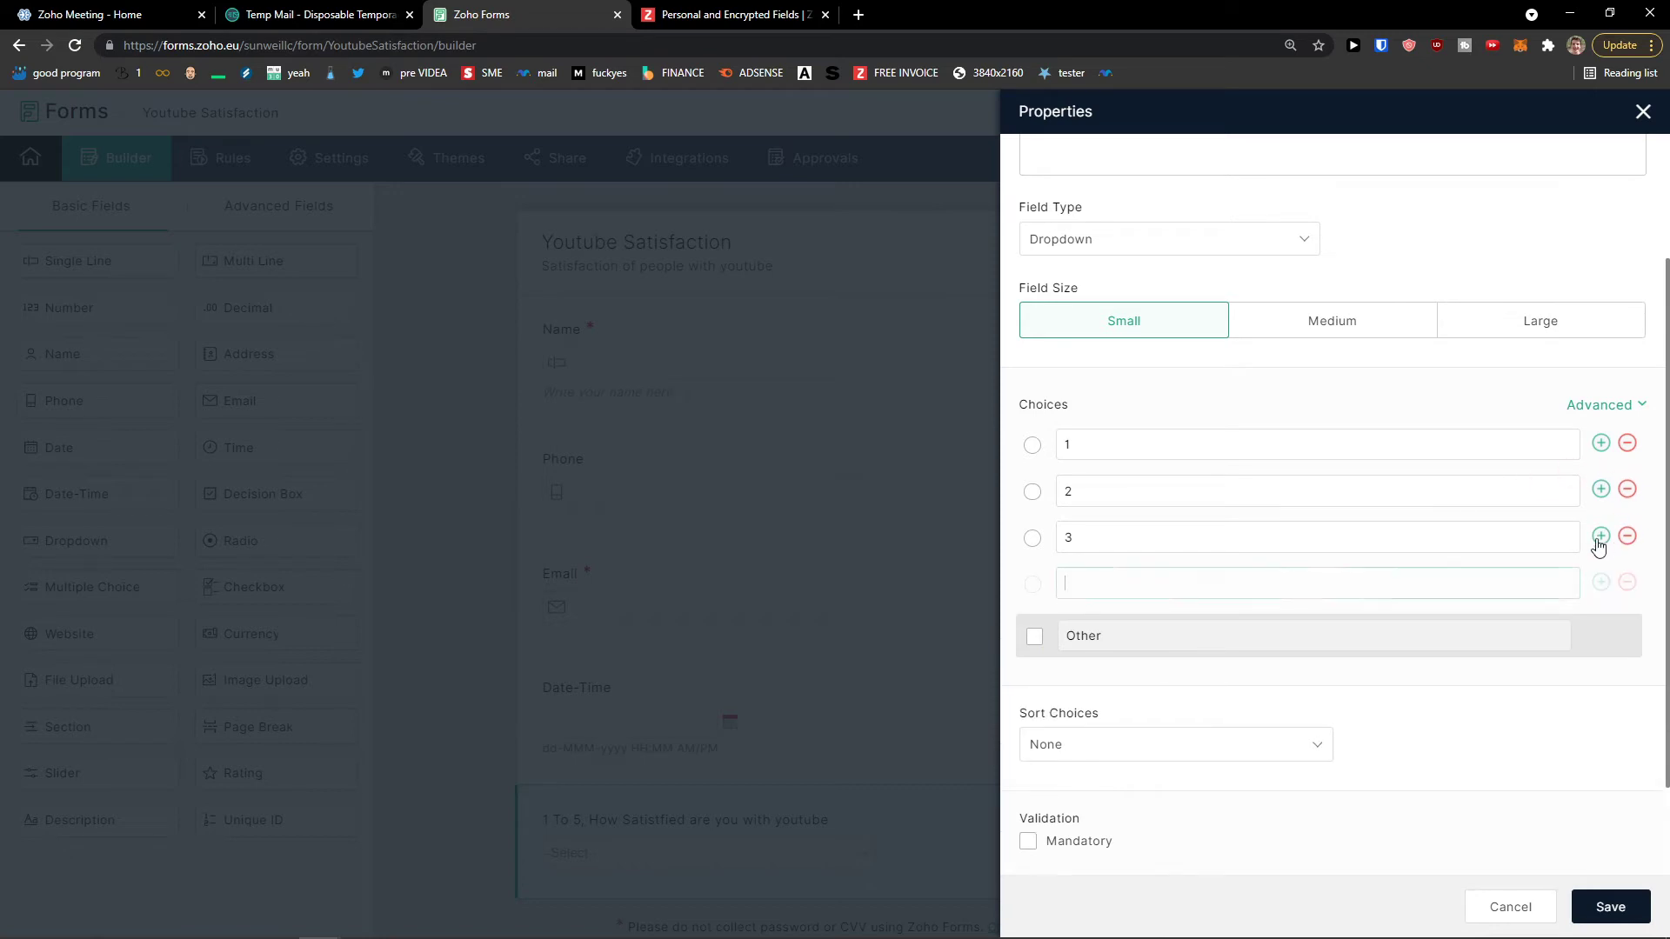
text(4)
click(1600, 581)
text(5)
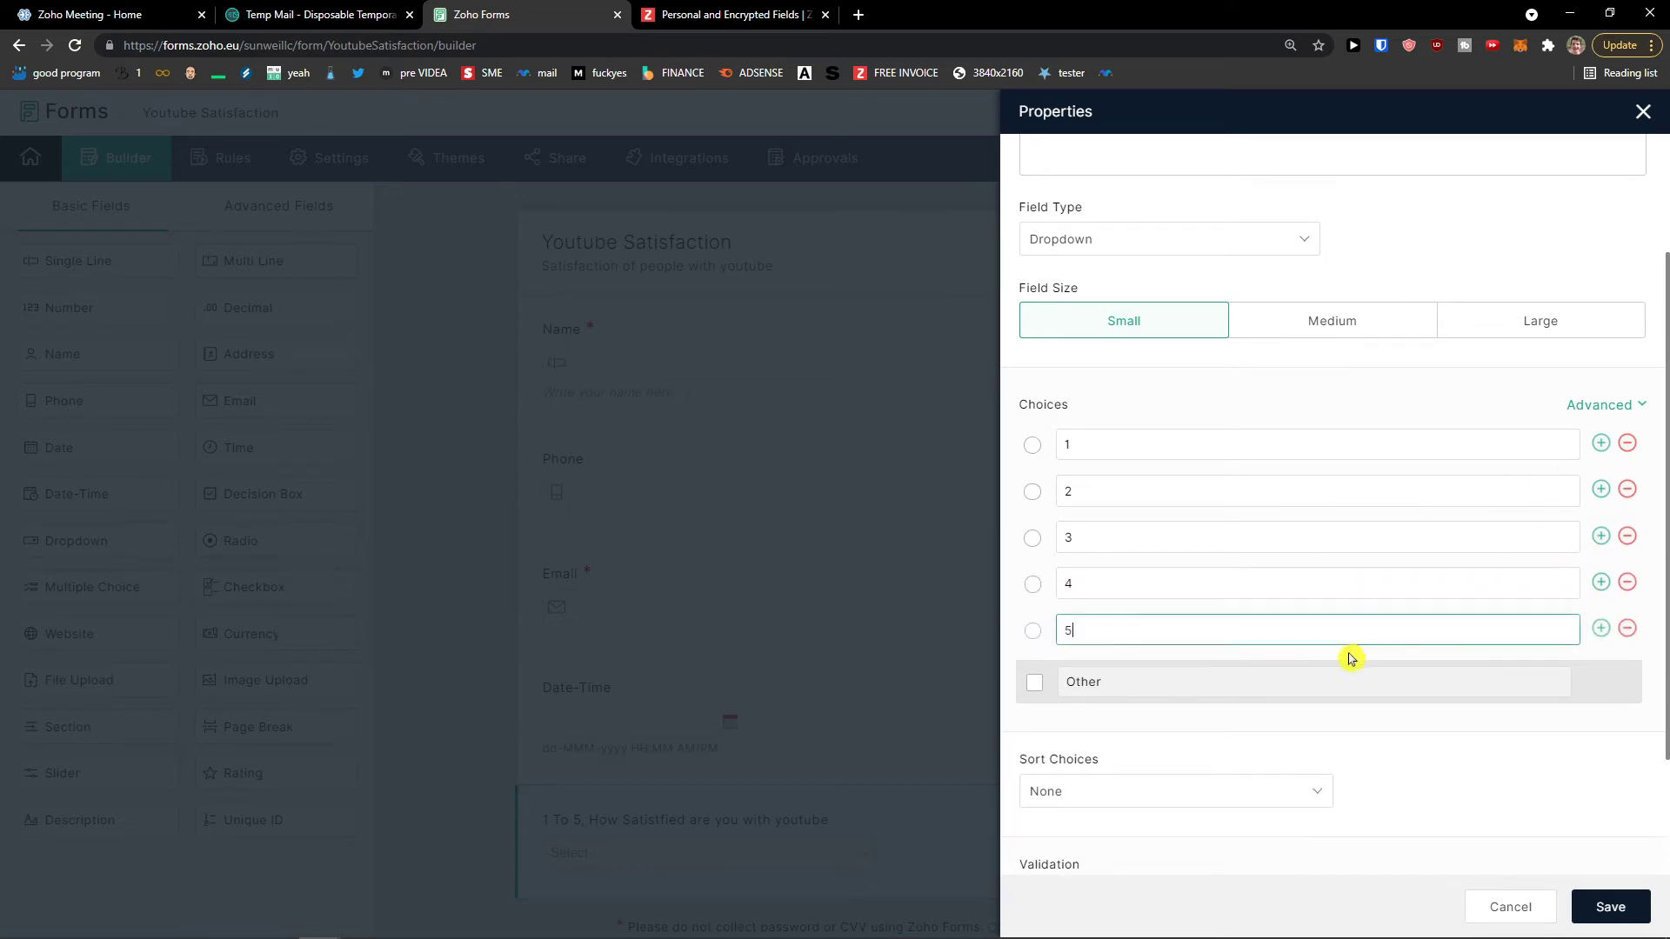
scroll(1349, 656, up, 2)
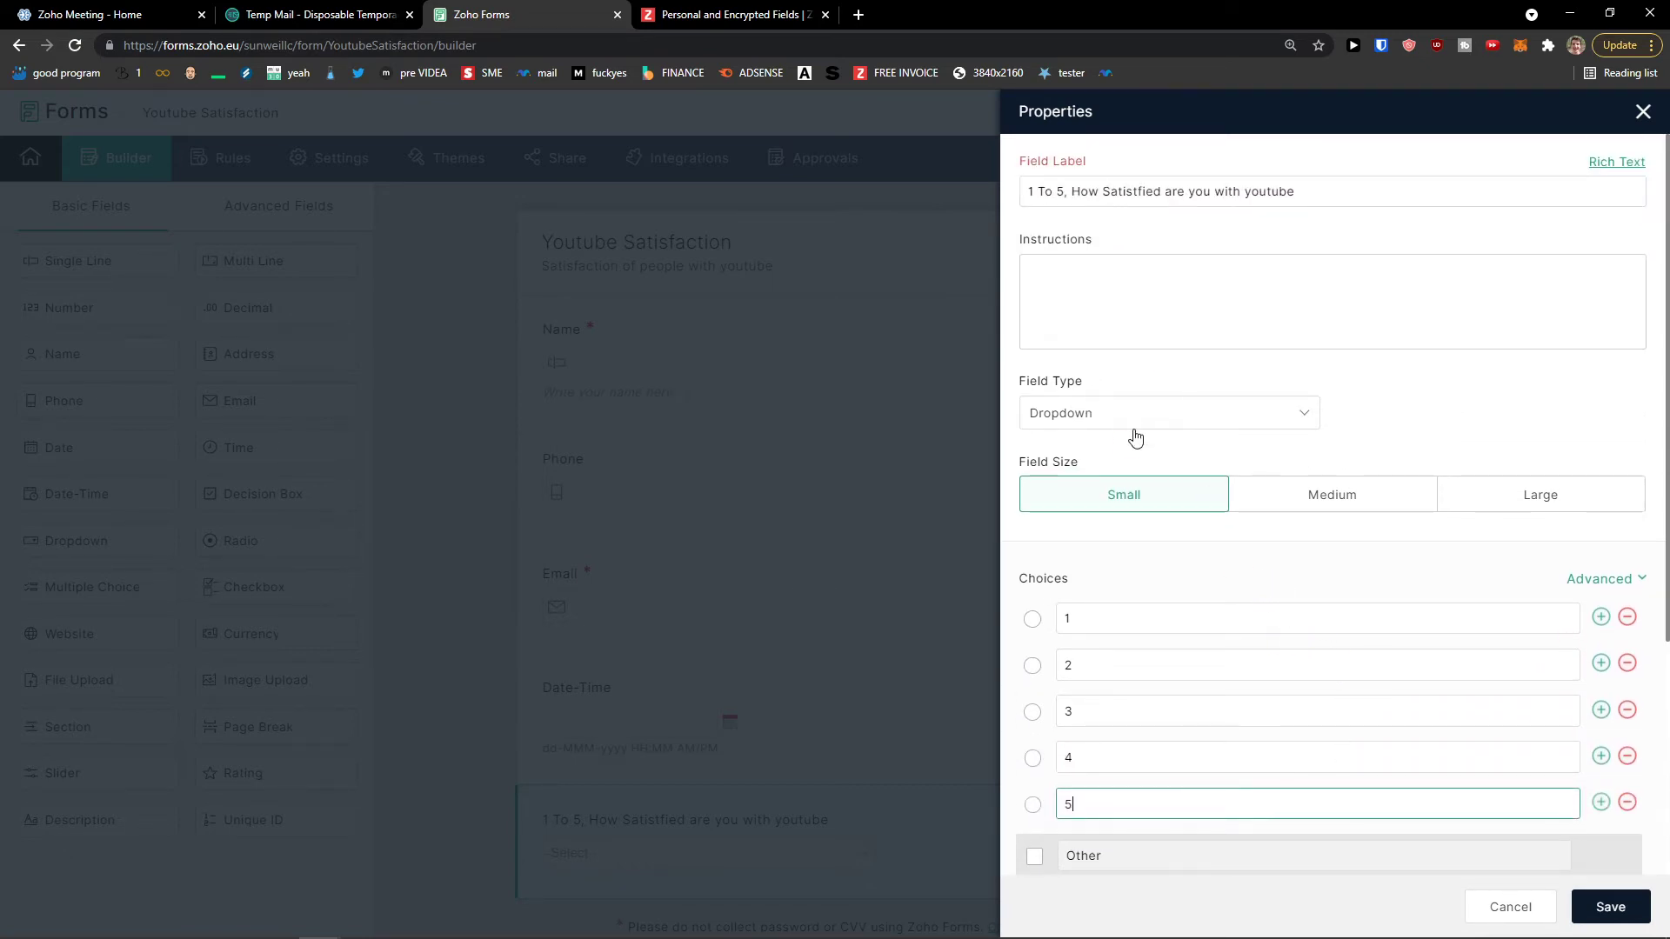
Step: Give the dropdown the instruction '5 is best', leave choices unsorted, make it mandatory, and save
click(1118, 335)
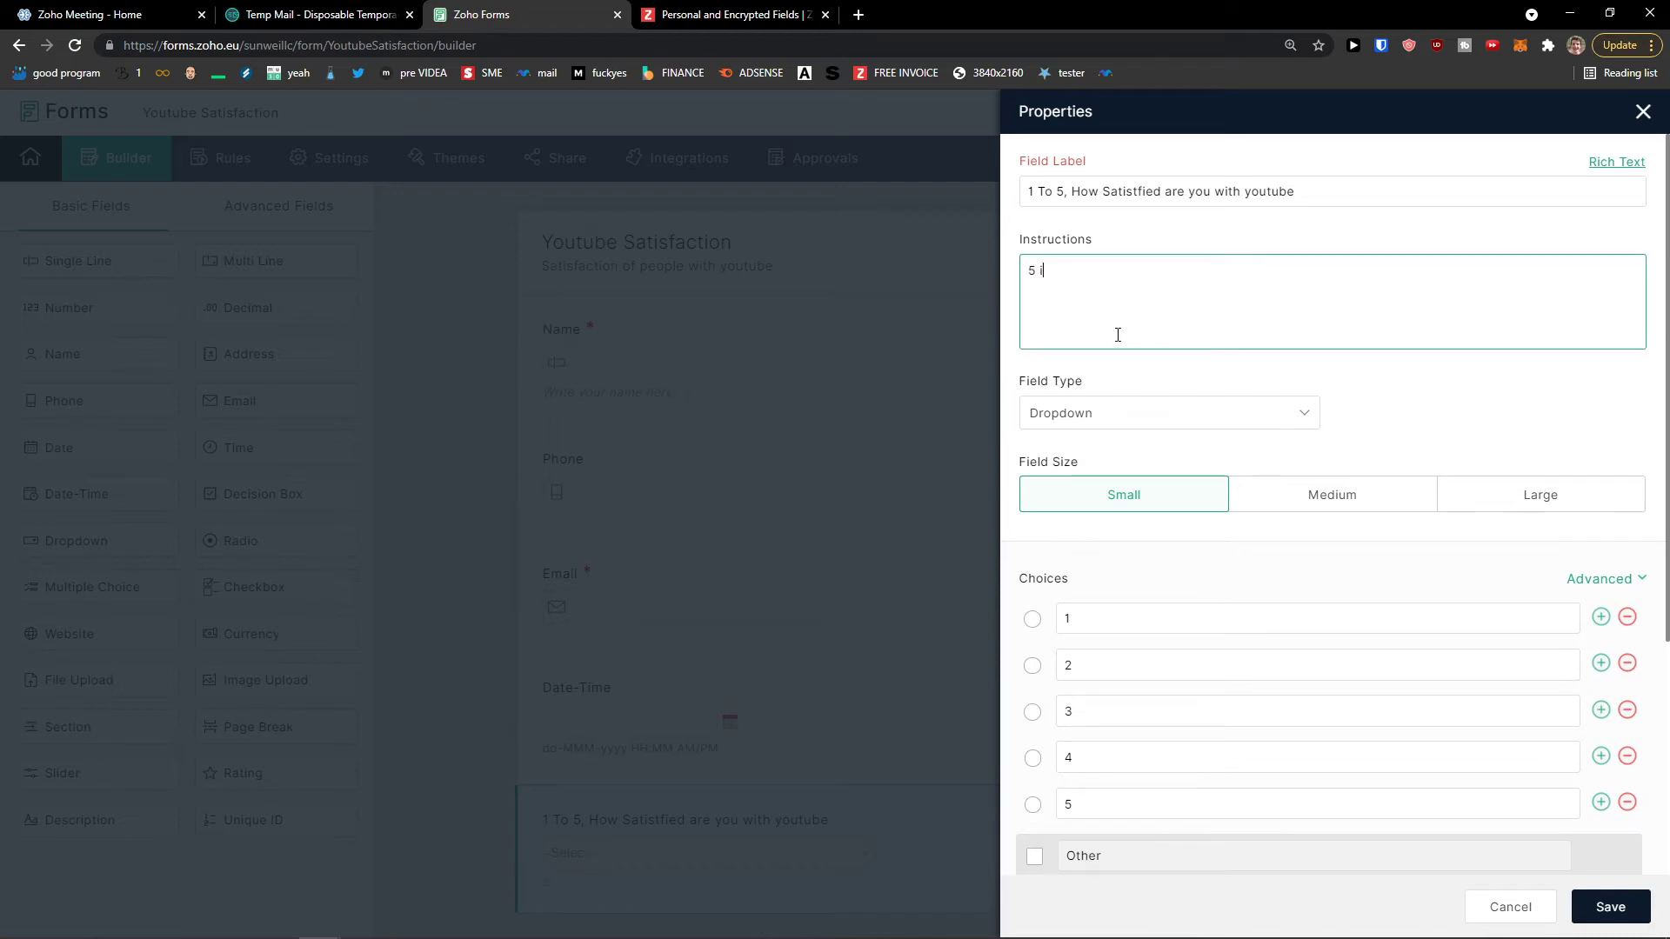
scroll(1240, 534, down, 4)
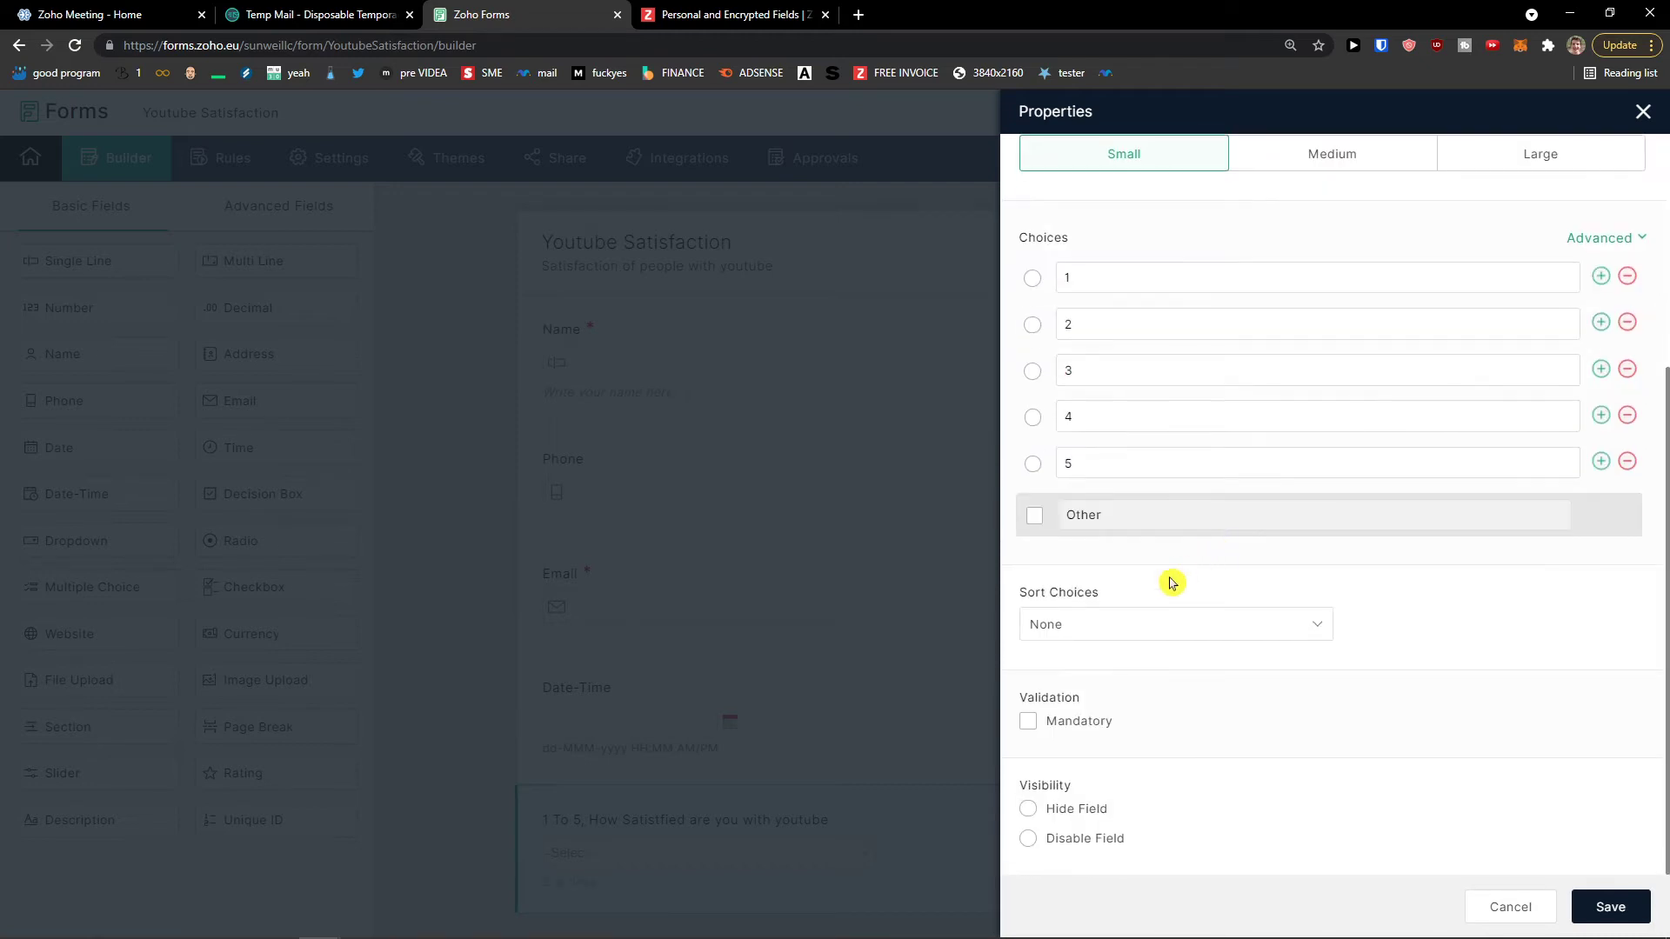
click(1132, 637)
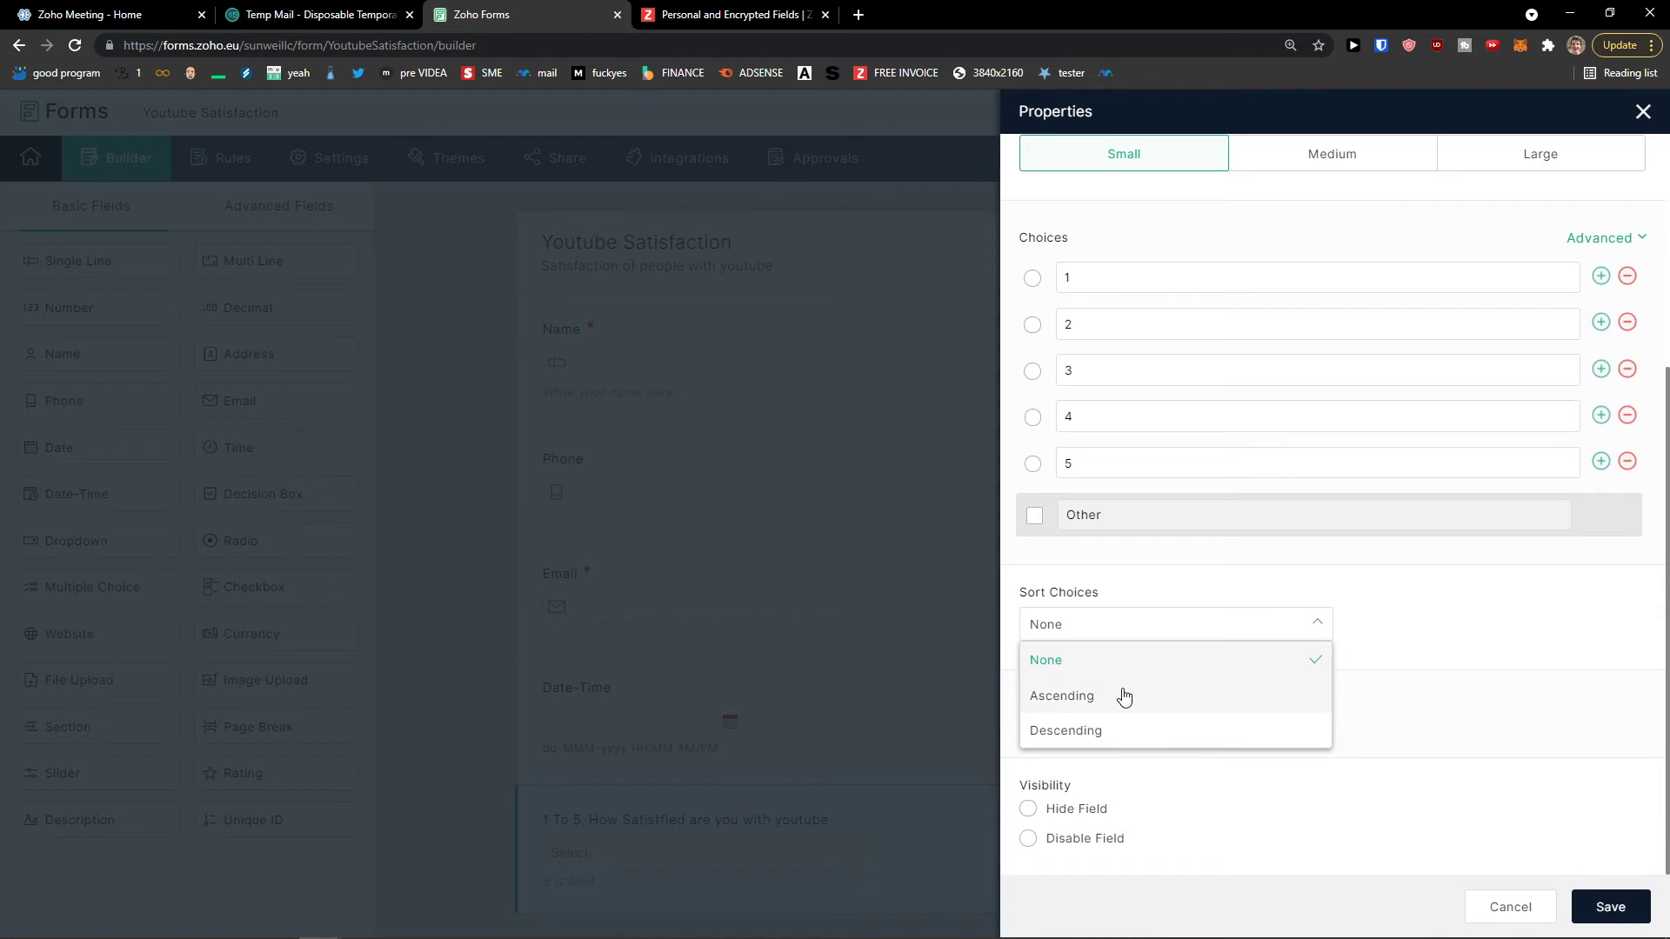
click(1394, 687)
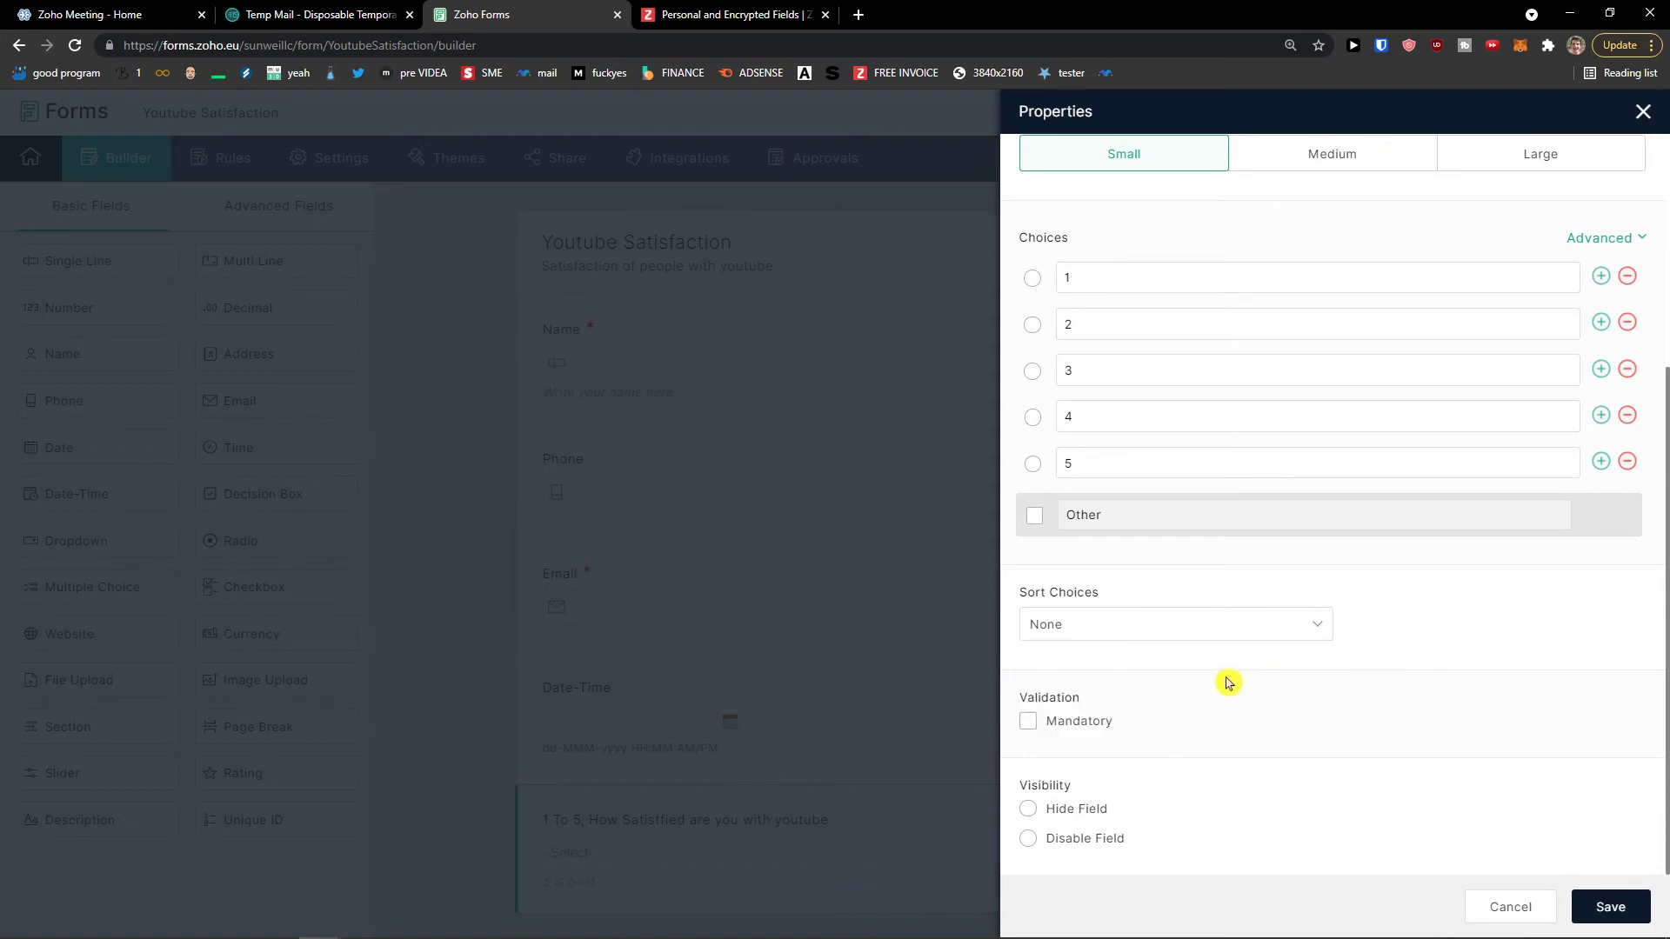
click(1060, 733)
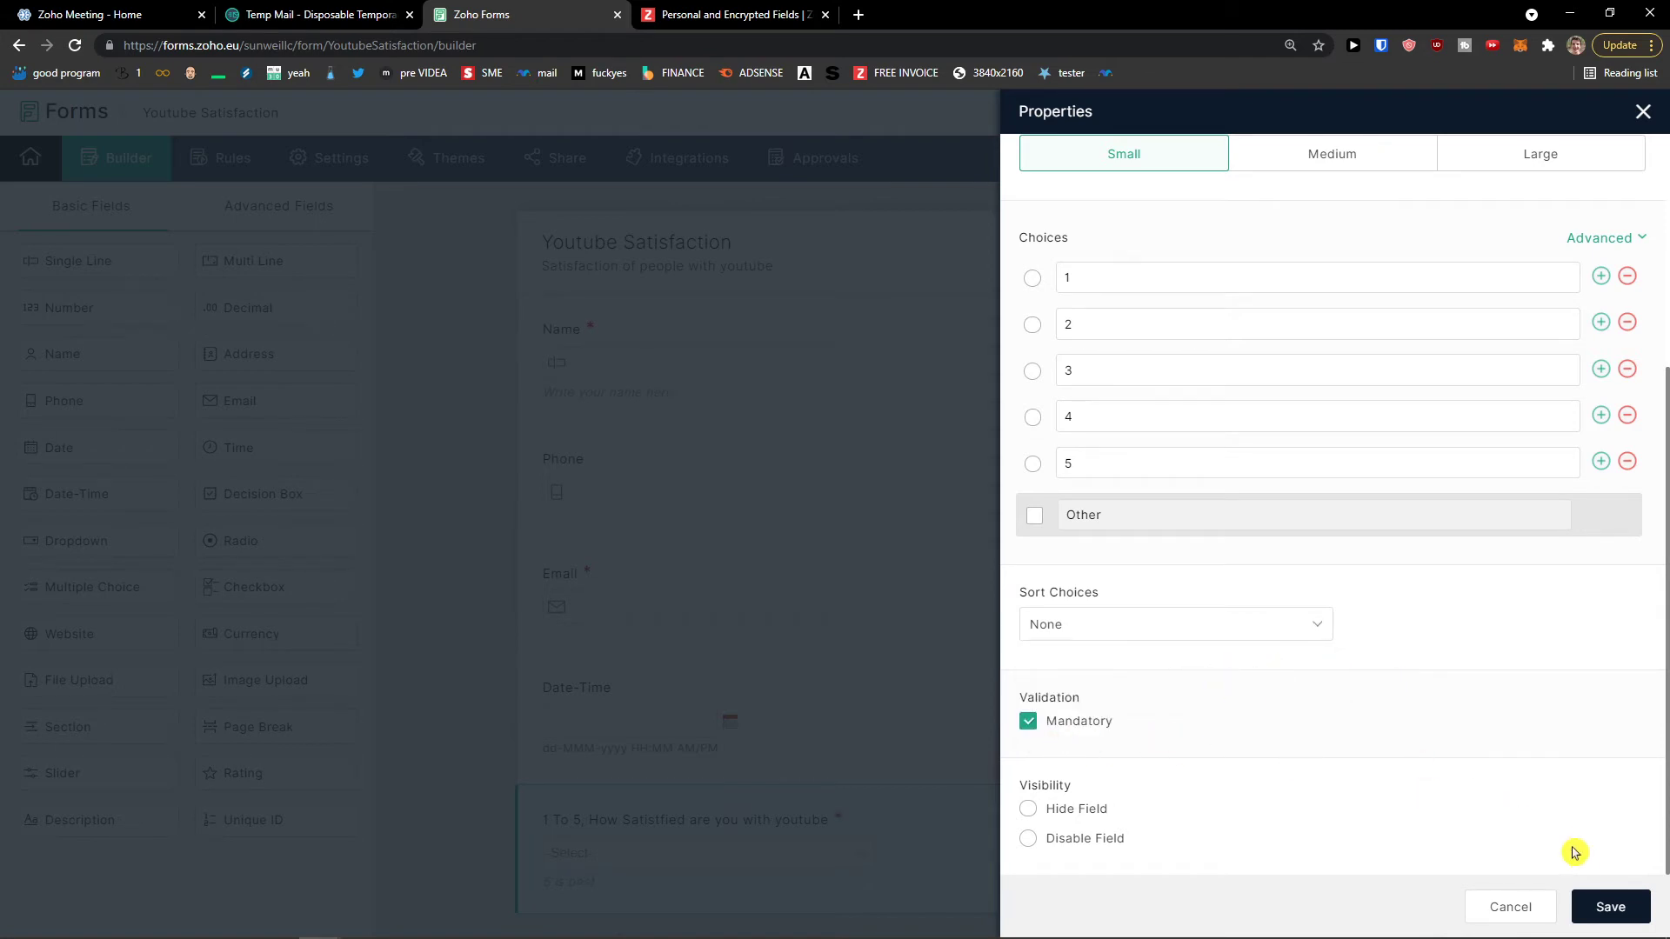
click(1600, 906)
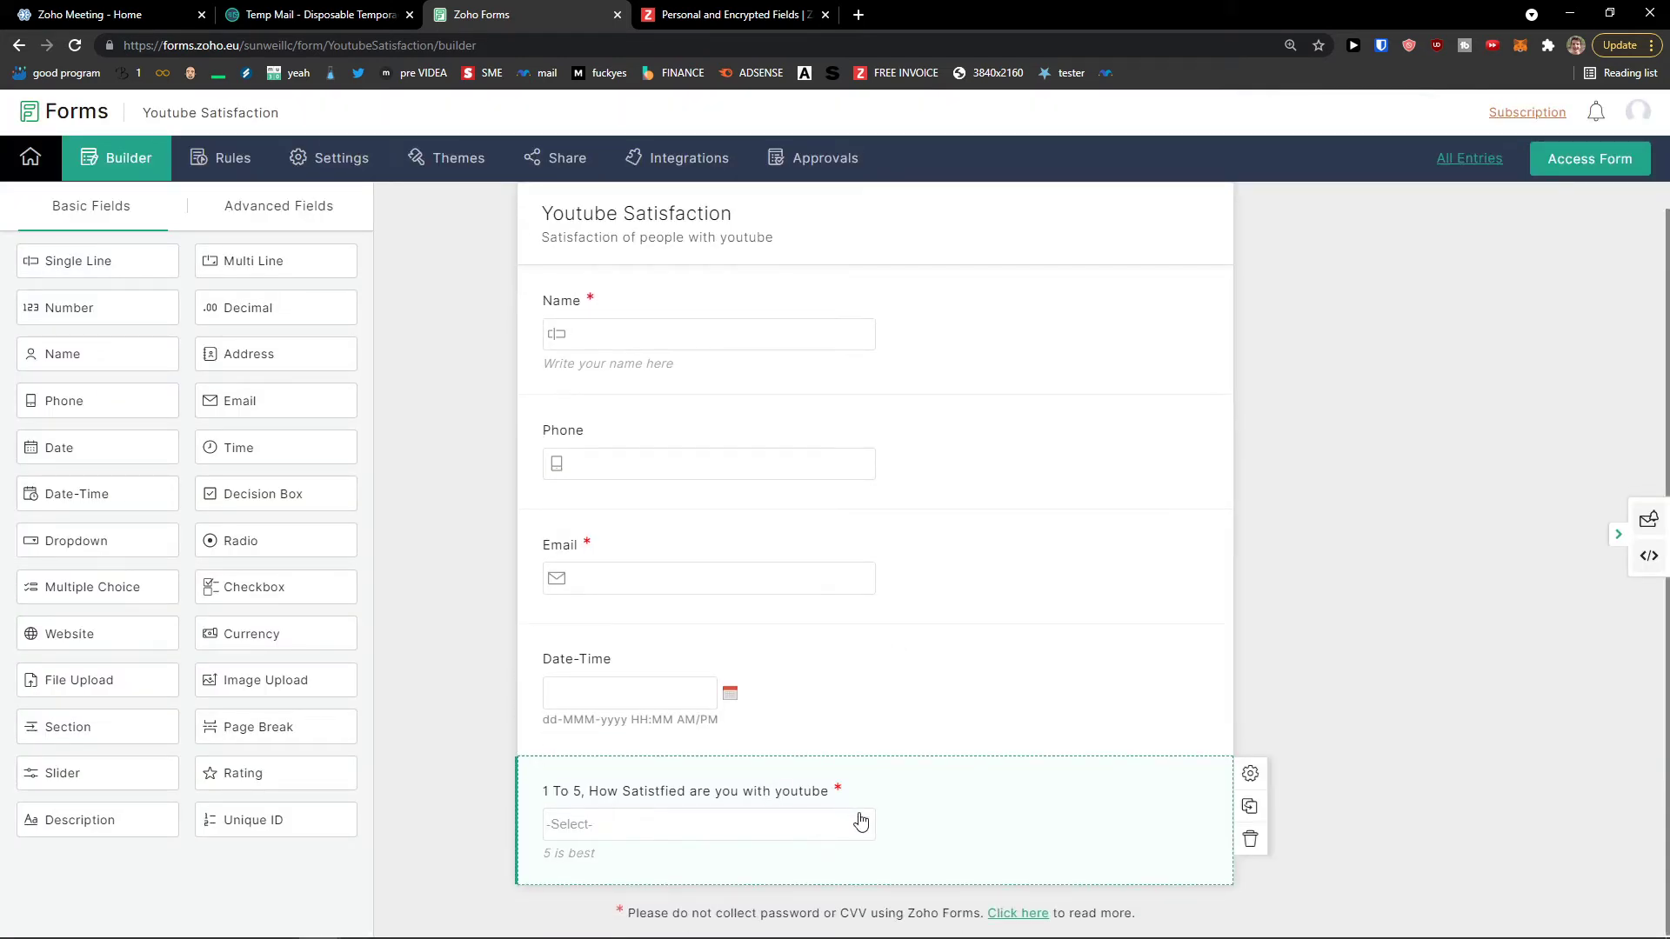
click(851, 833)
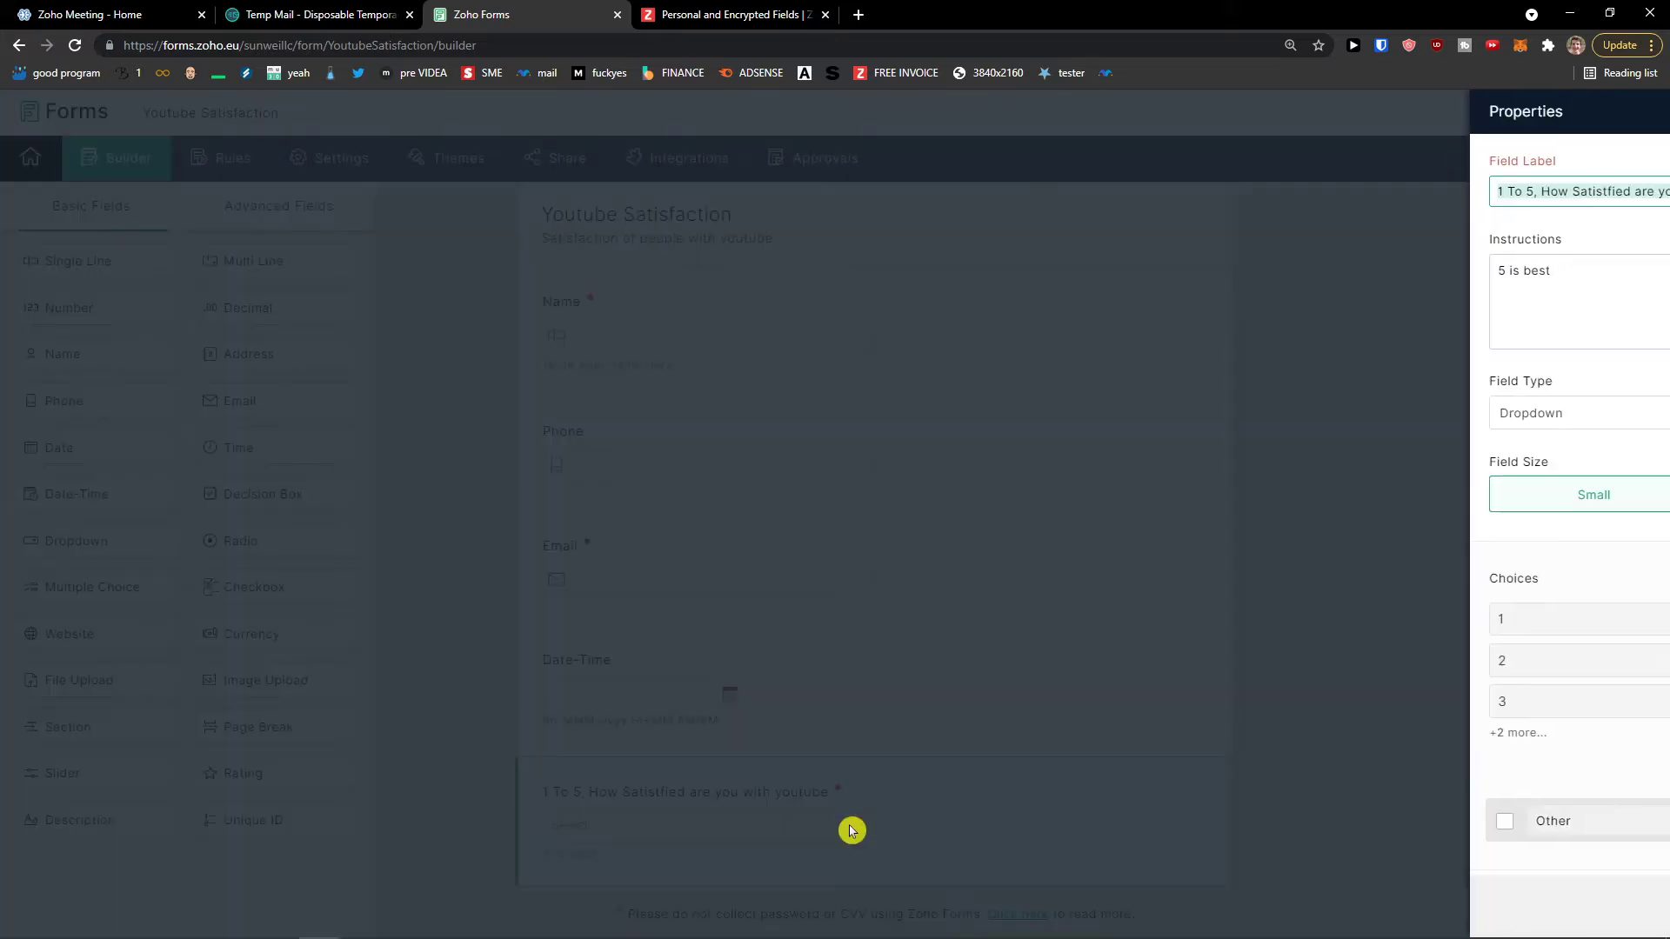
click(1643, 113)
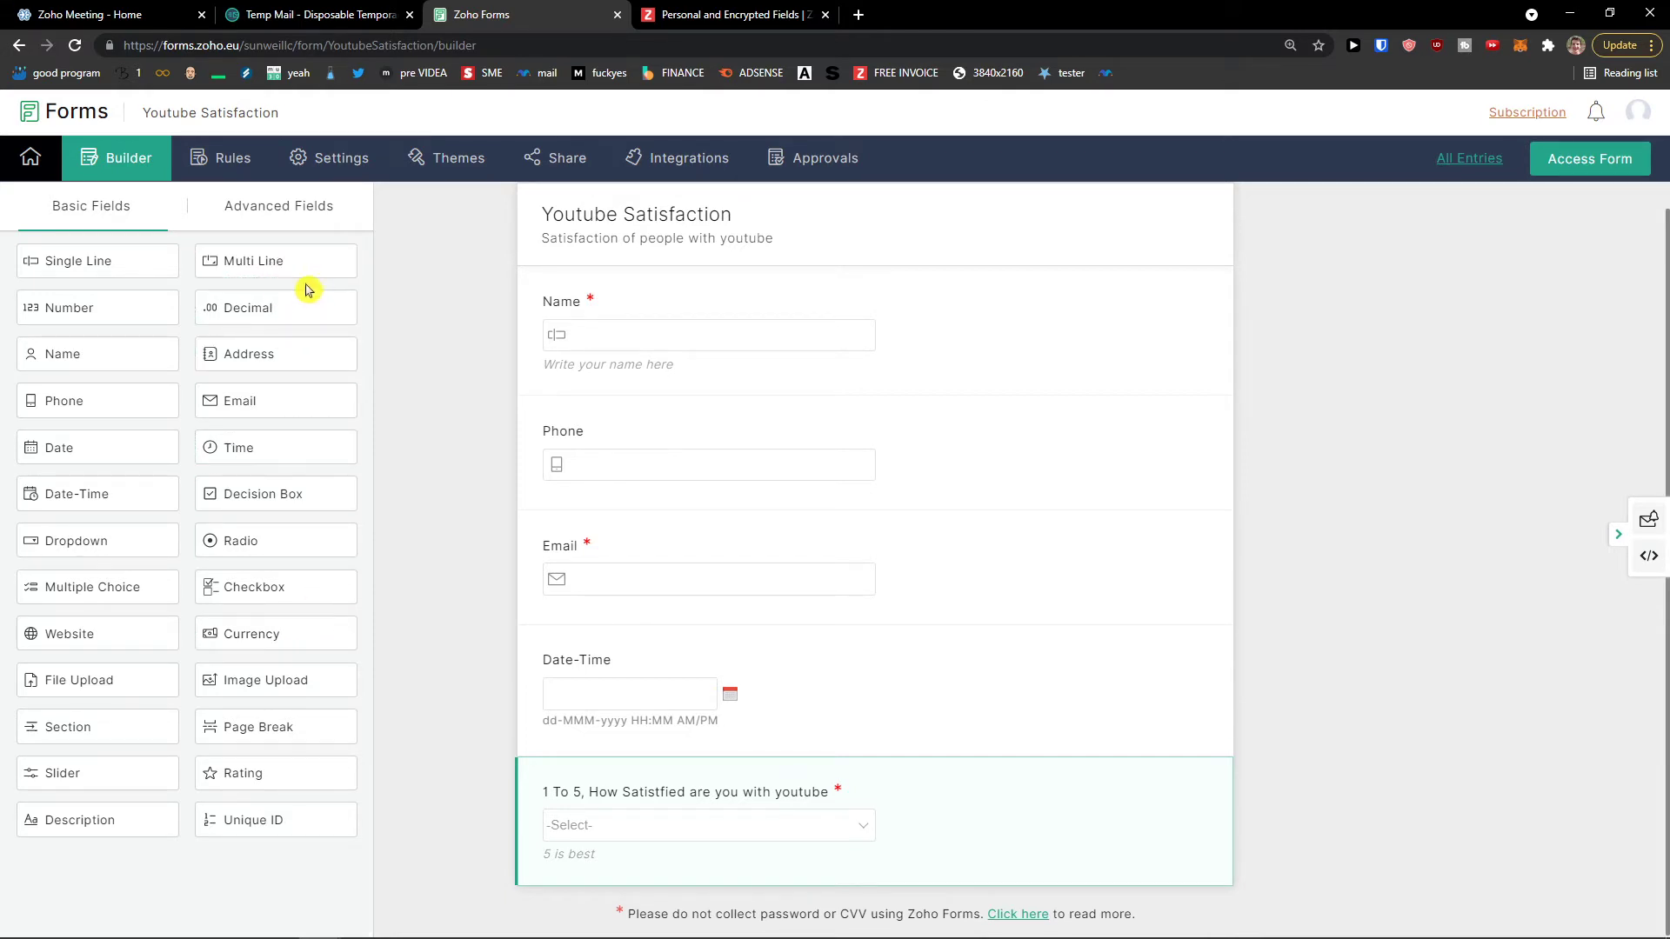
scroll(539, 559, up, 1)
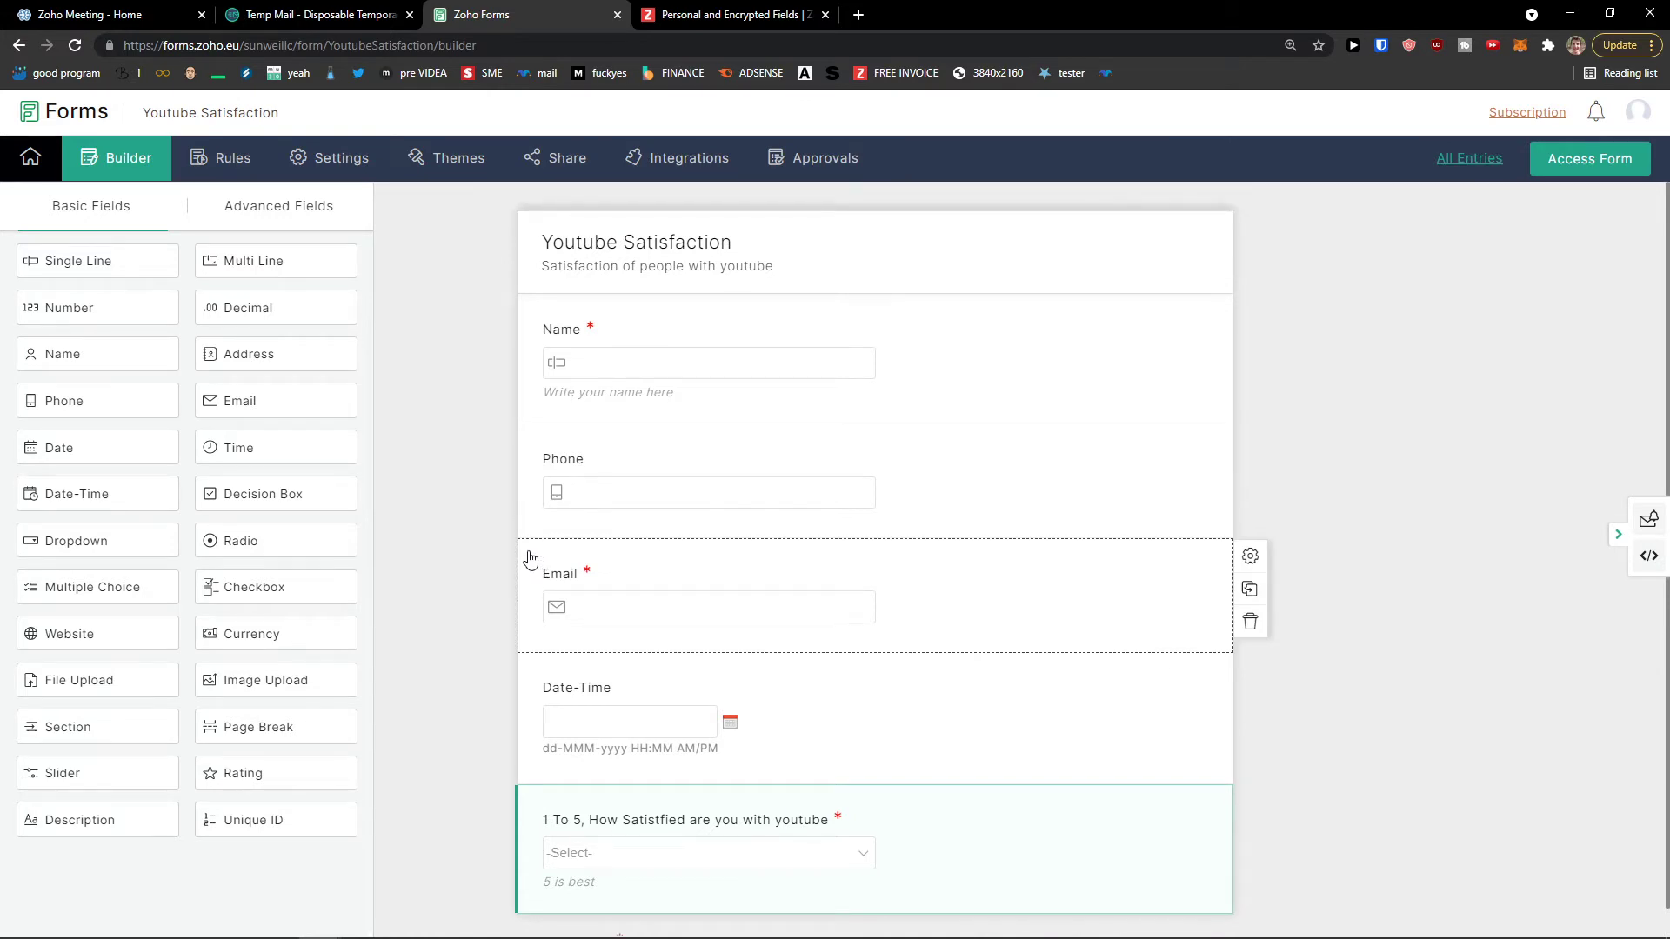
scroll(530, 557, down, 1)
scroll(526, 556, up, 1)
scroll(515, 554, down, 1)
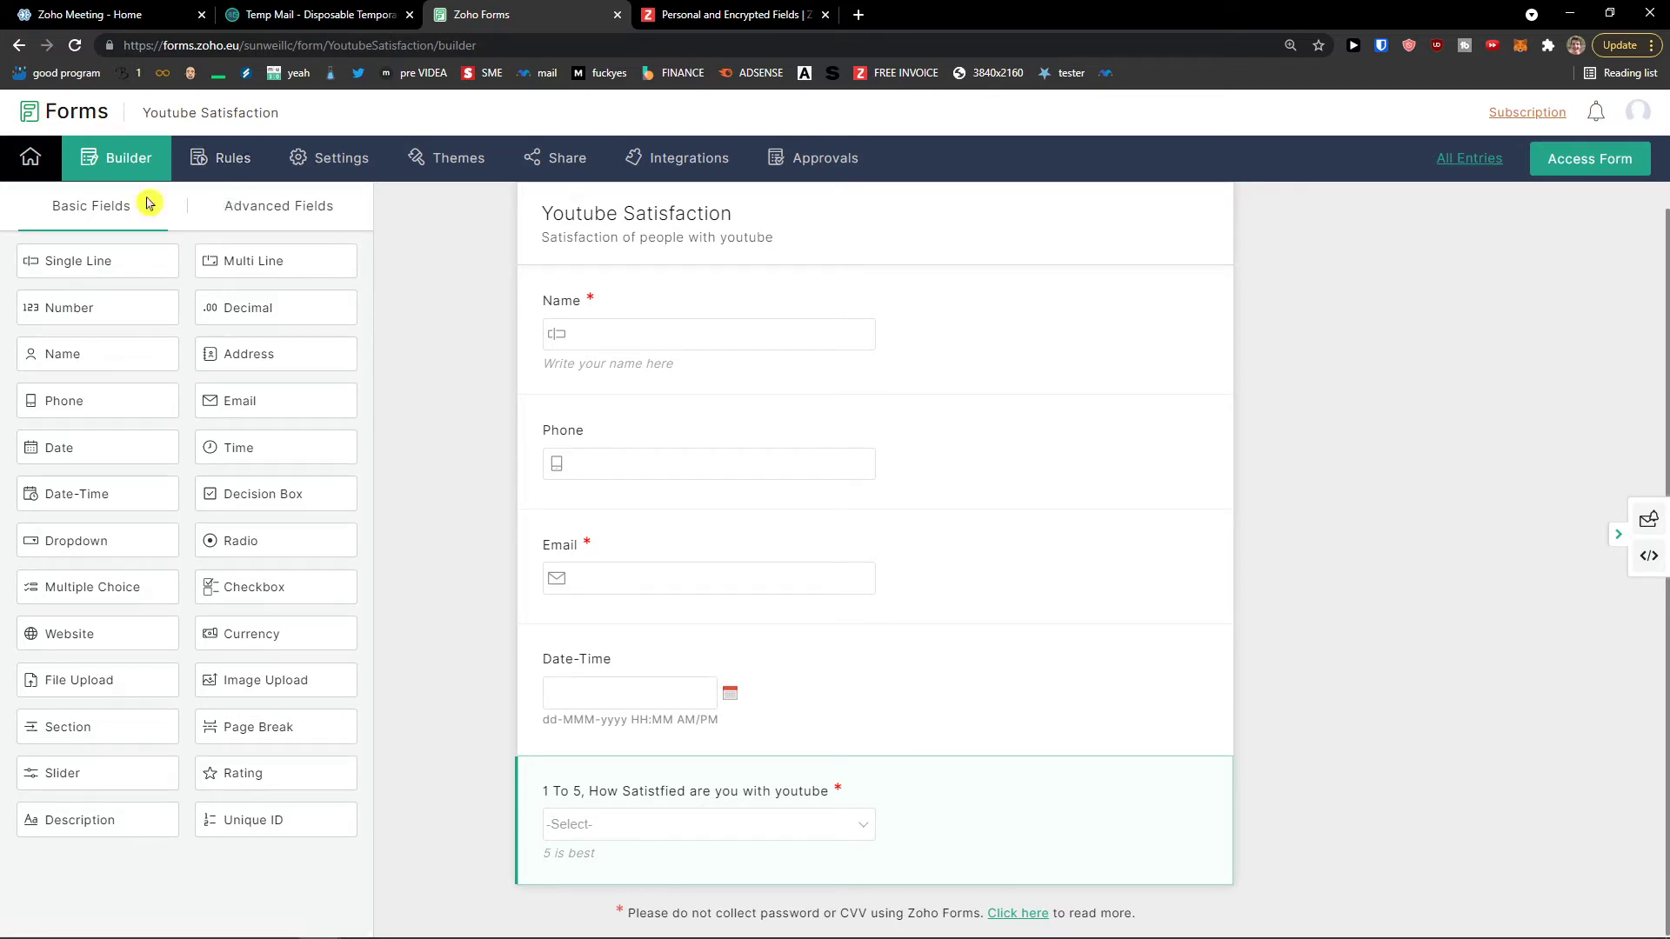
click(261, 212)
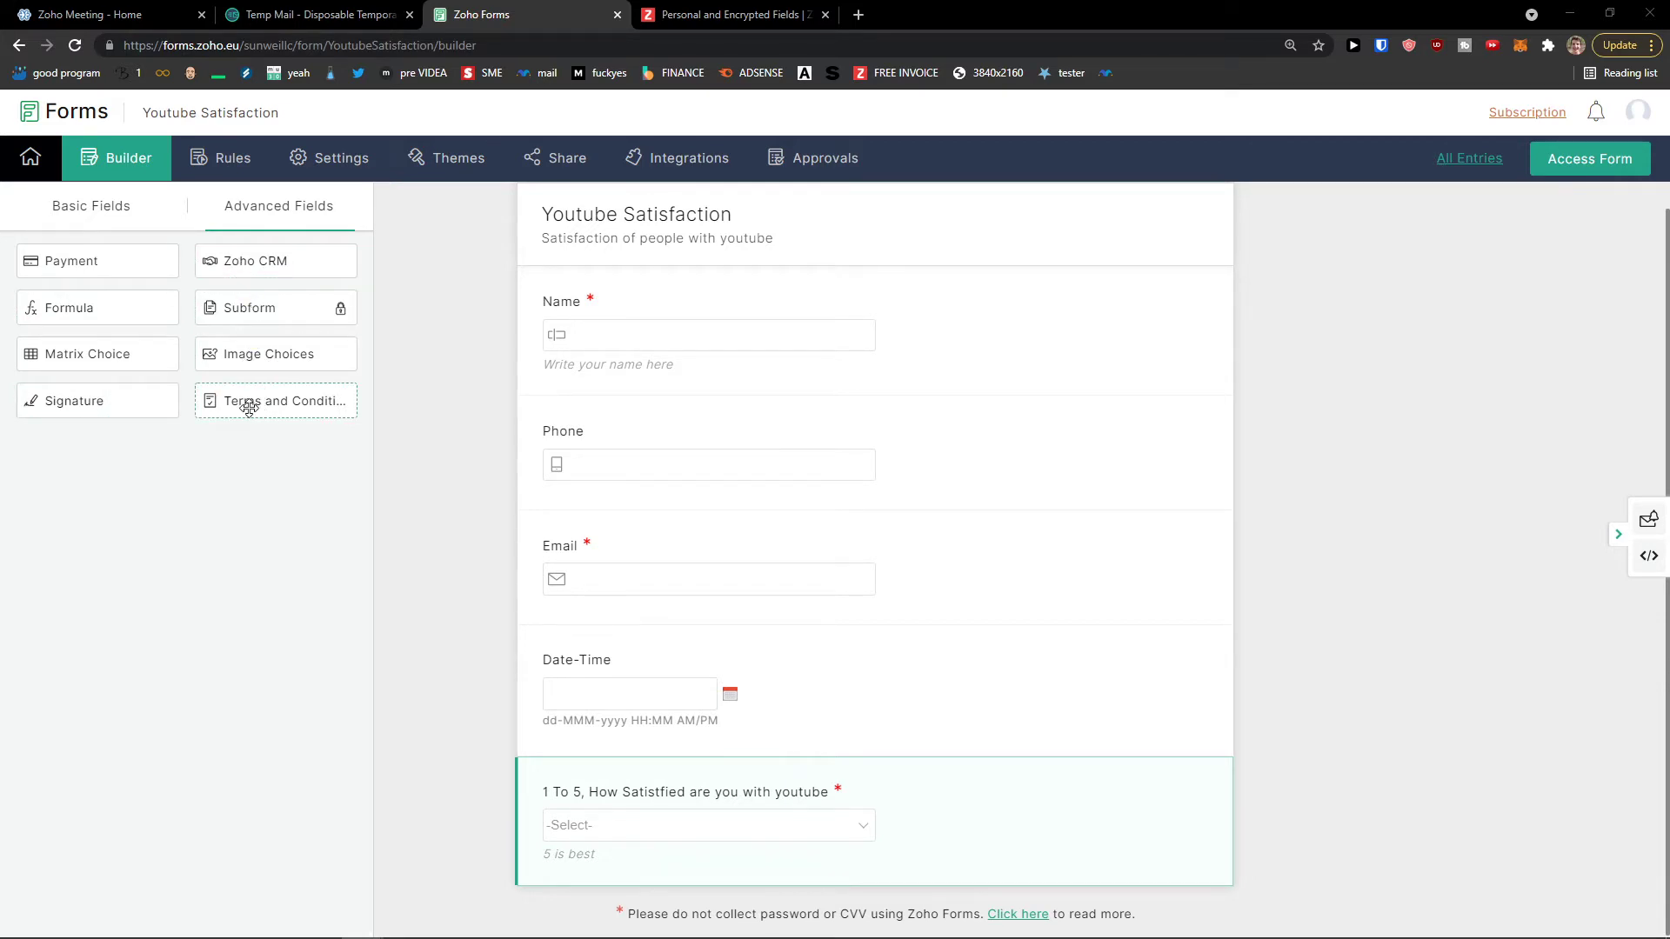
Step: Drop Terms and Conditions then Signature below the satisfaction dropdown and view Terms' properties
drag(237, 404, 626, 853)
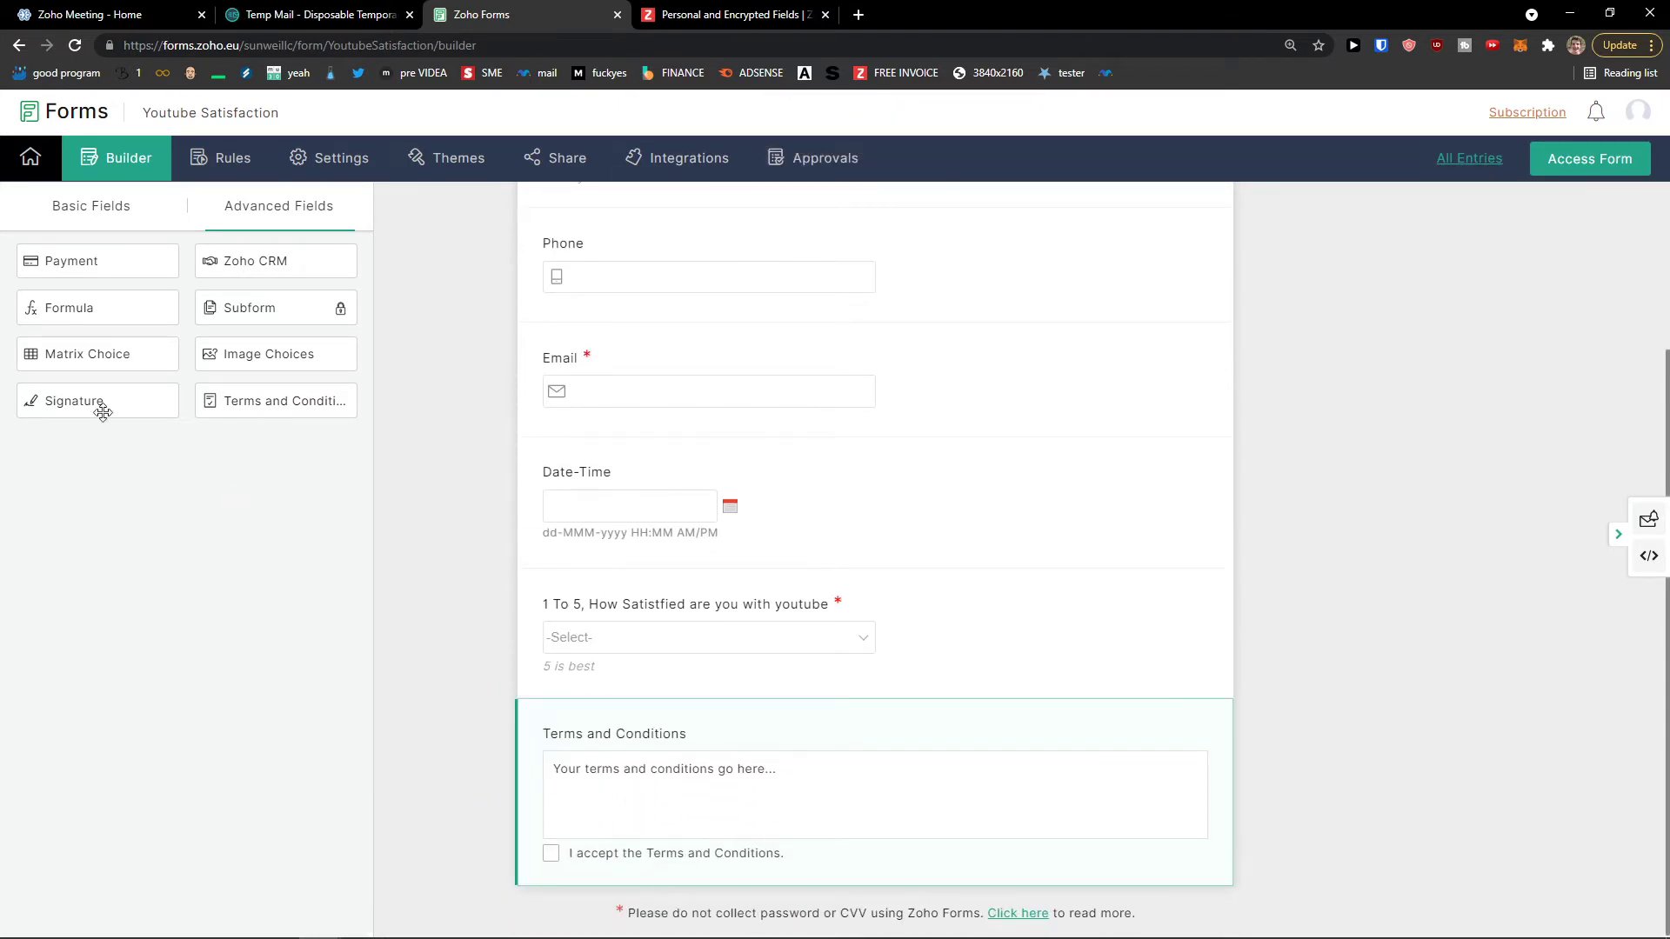
mouse_move(74, 398)
mouse_down()
mouse_move(481, 572)
mouse_move(742, 902)
mouse_up()
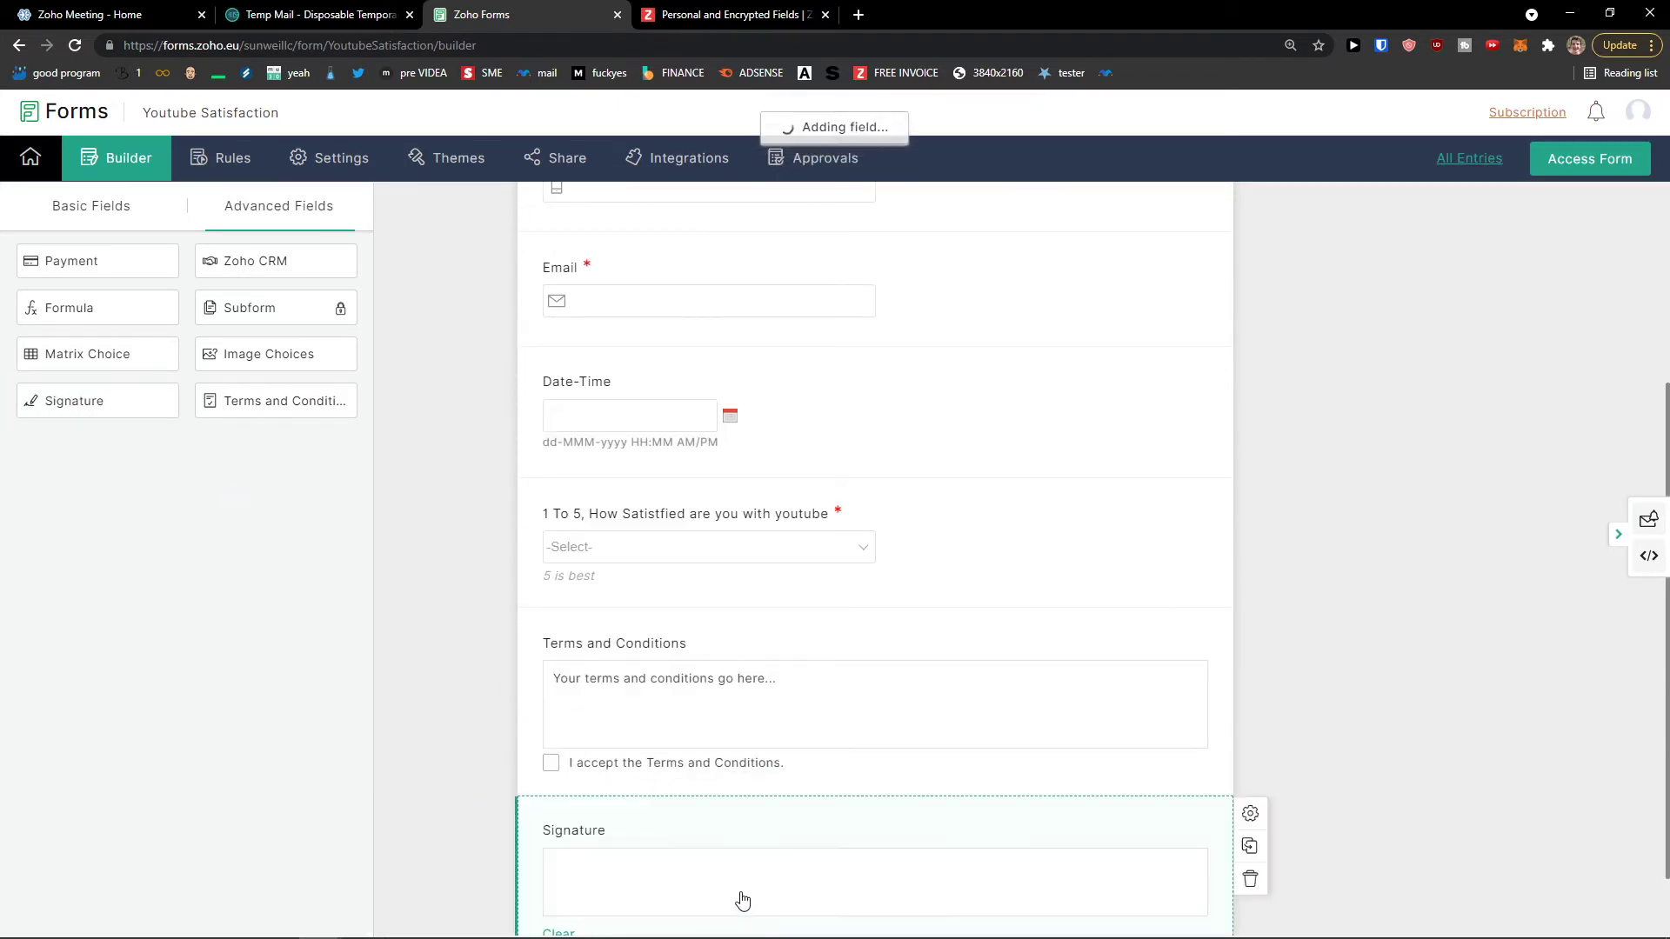
click(853, 582)
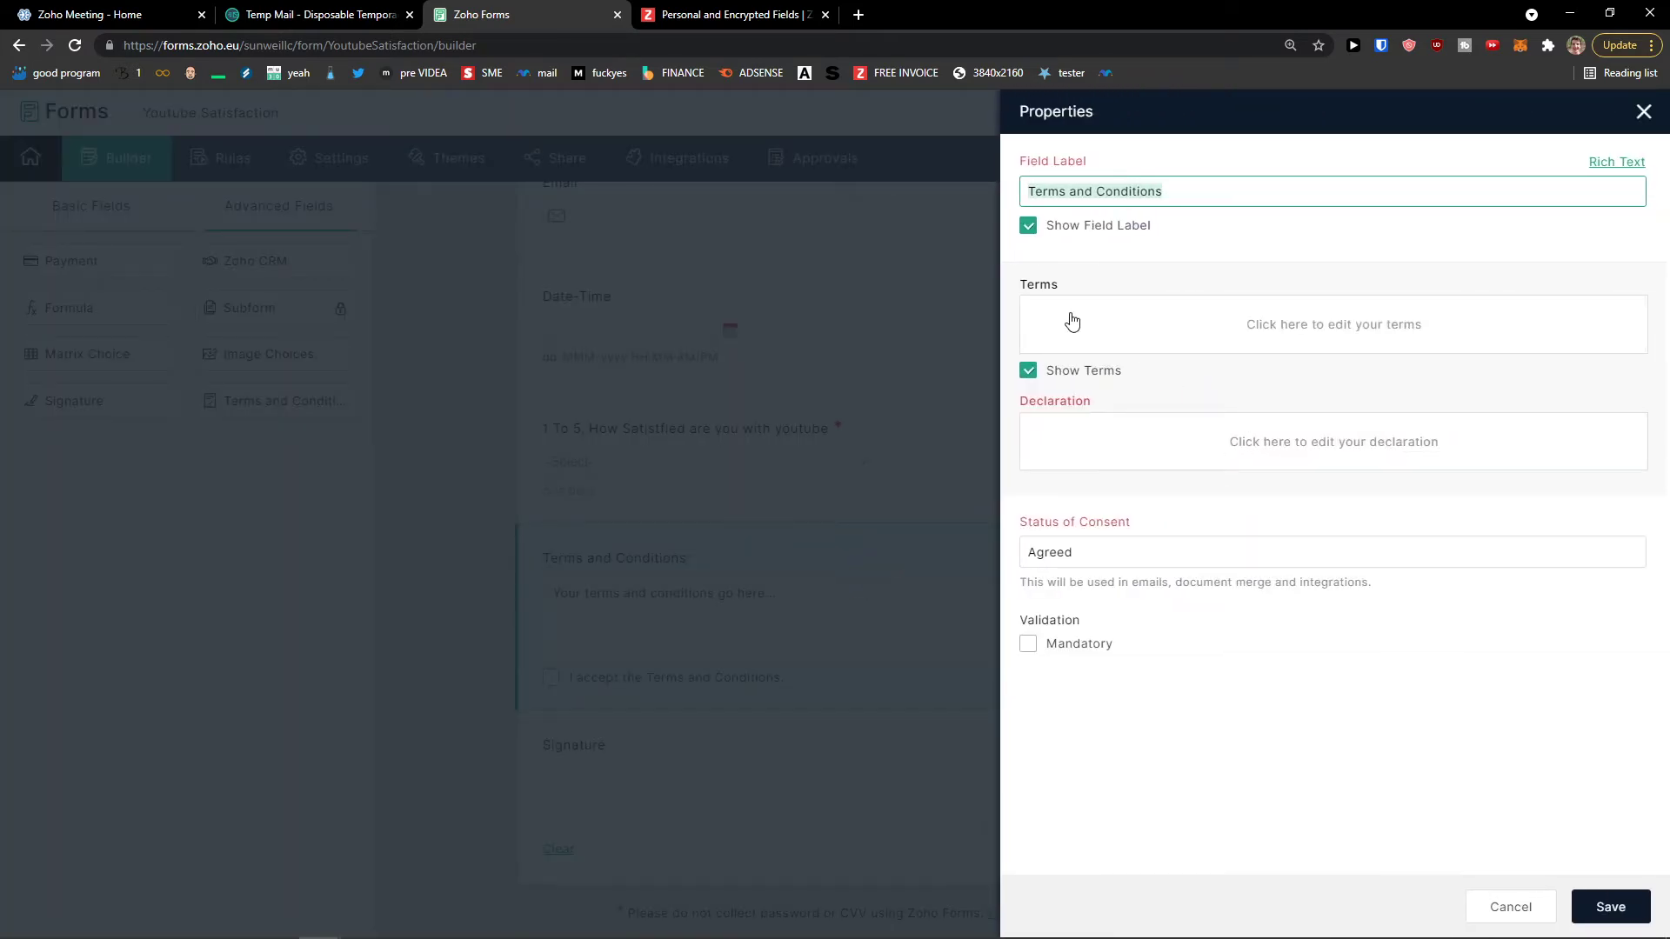
Step: Review the Terms and Conditions text and label, then save the field
click(1116, 325)
click(1497, 672)
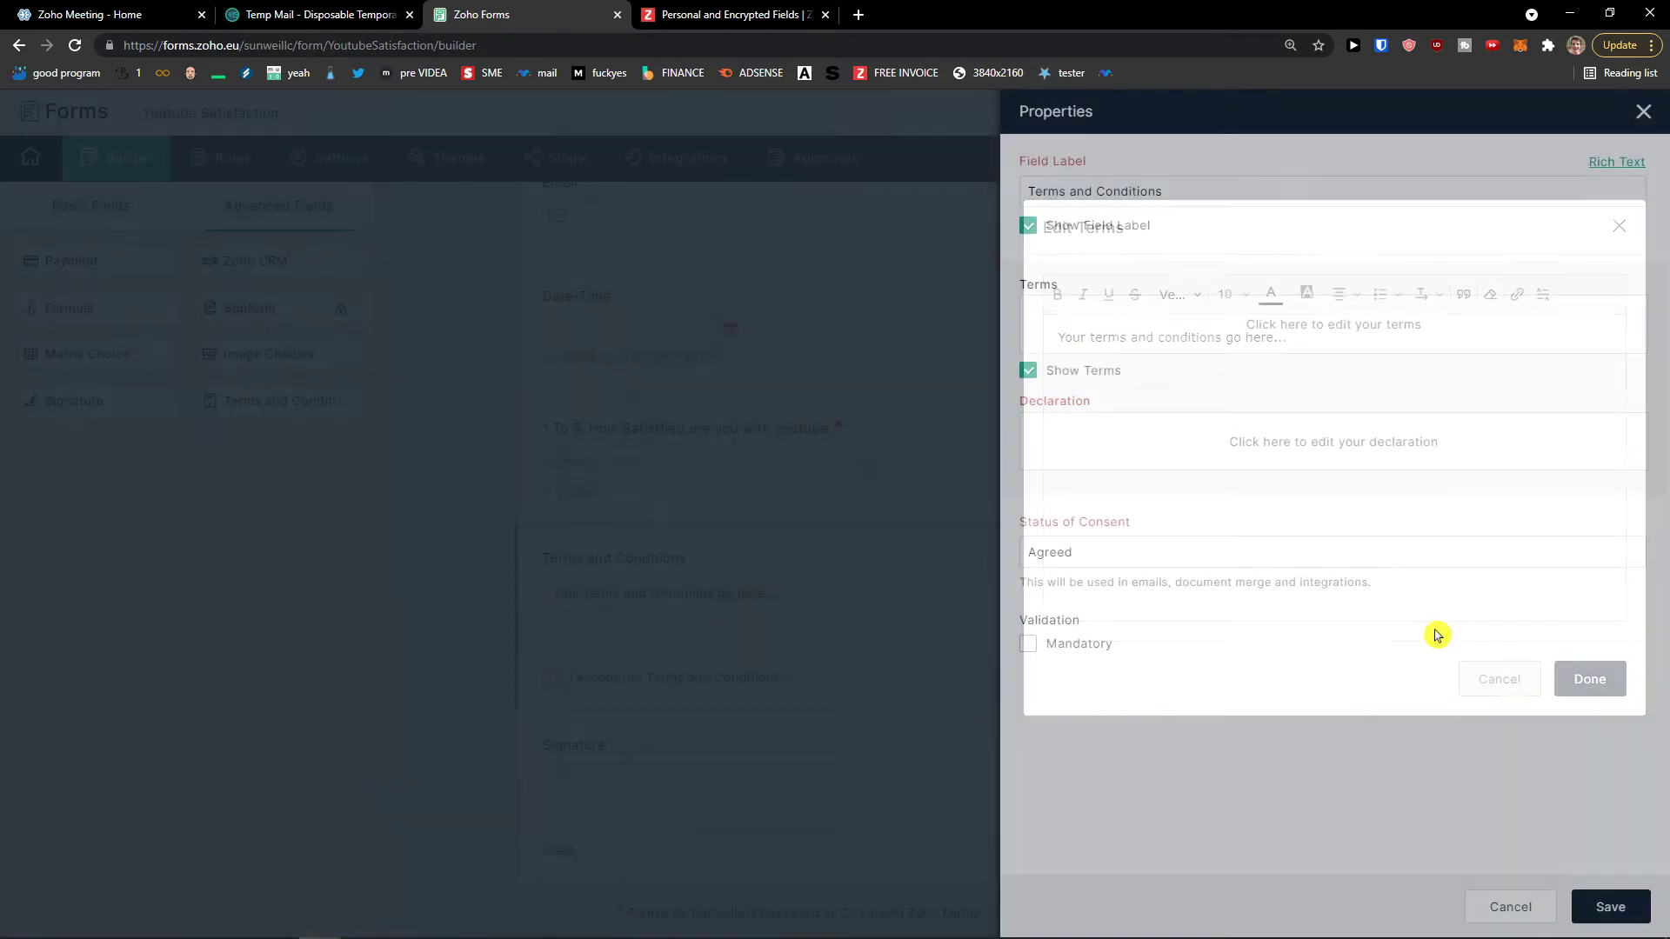
click(1093, 191)
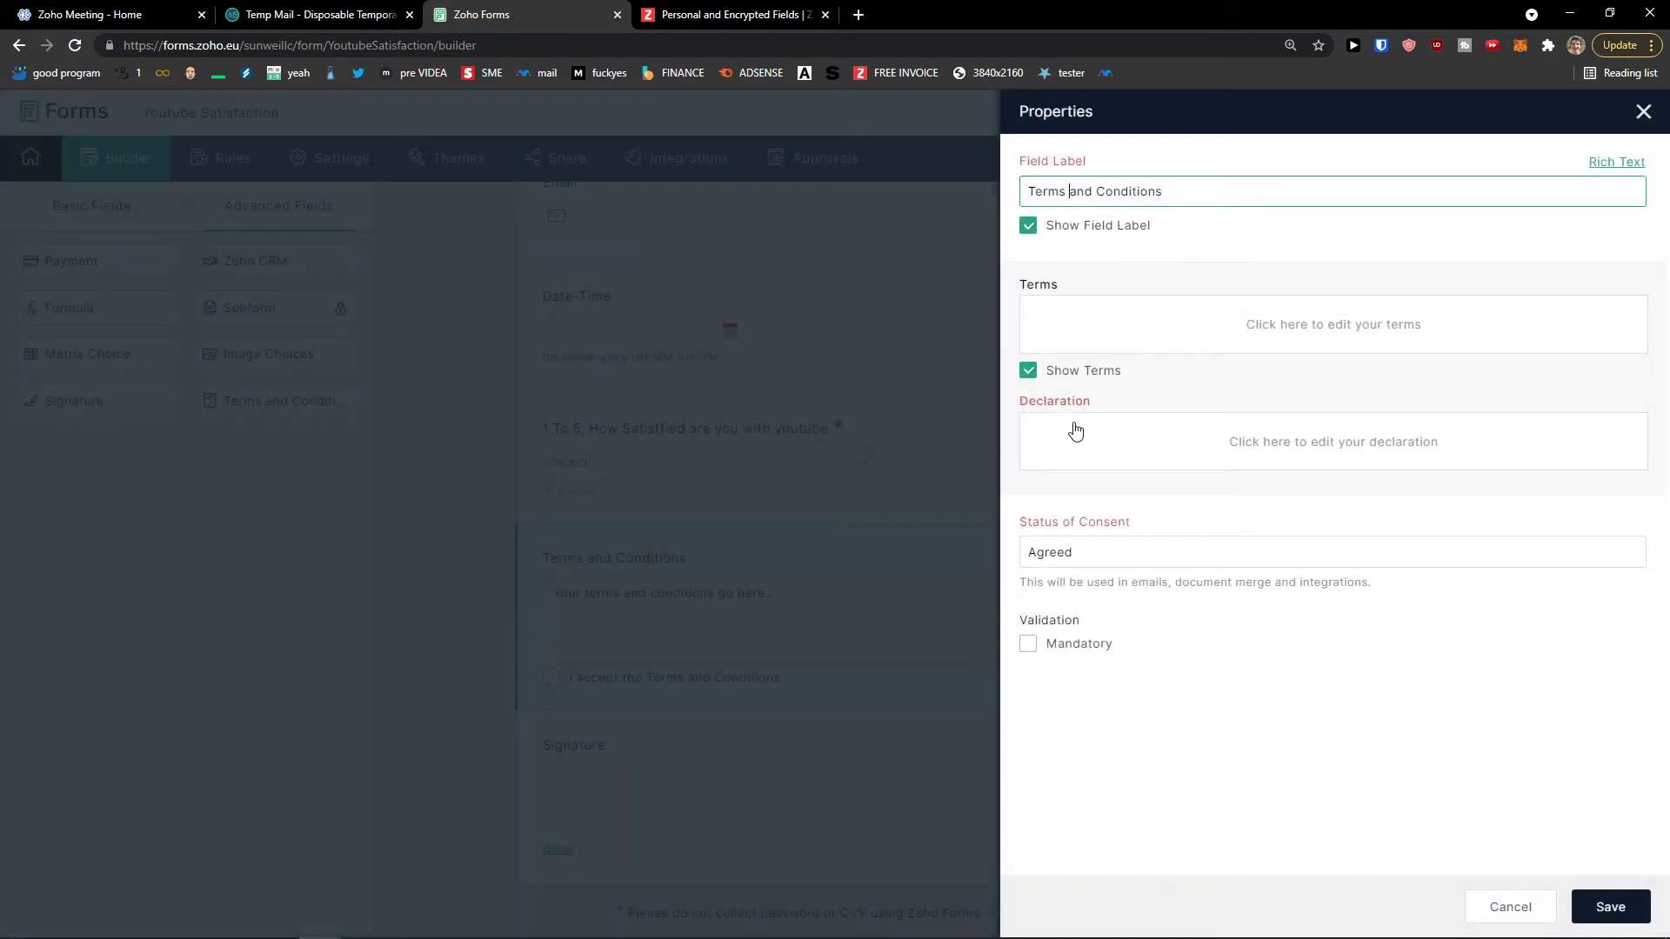
click(1094, 578)
click(1608, 906)
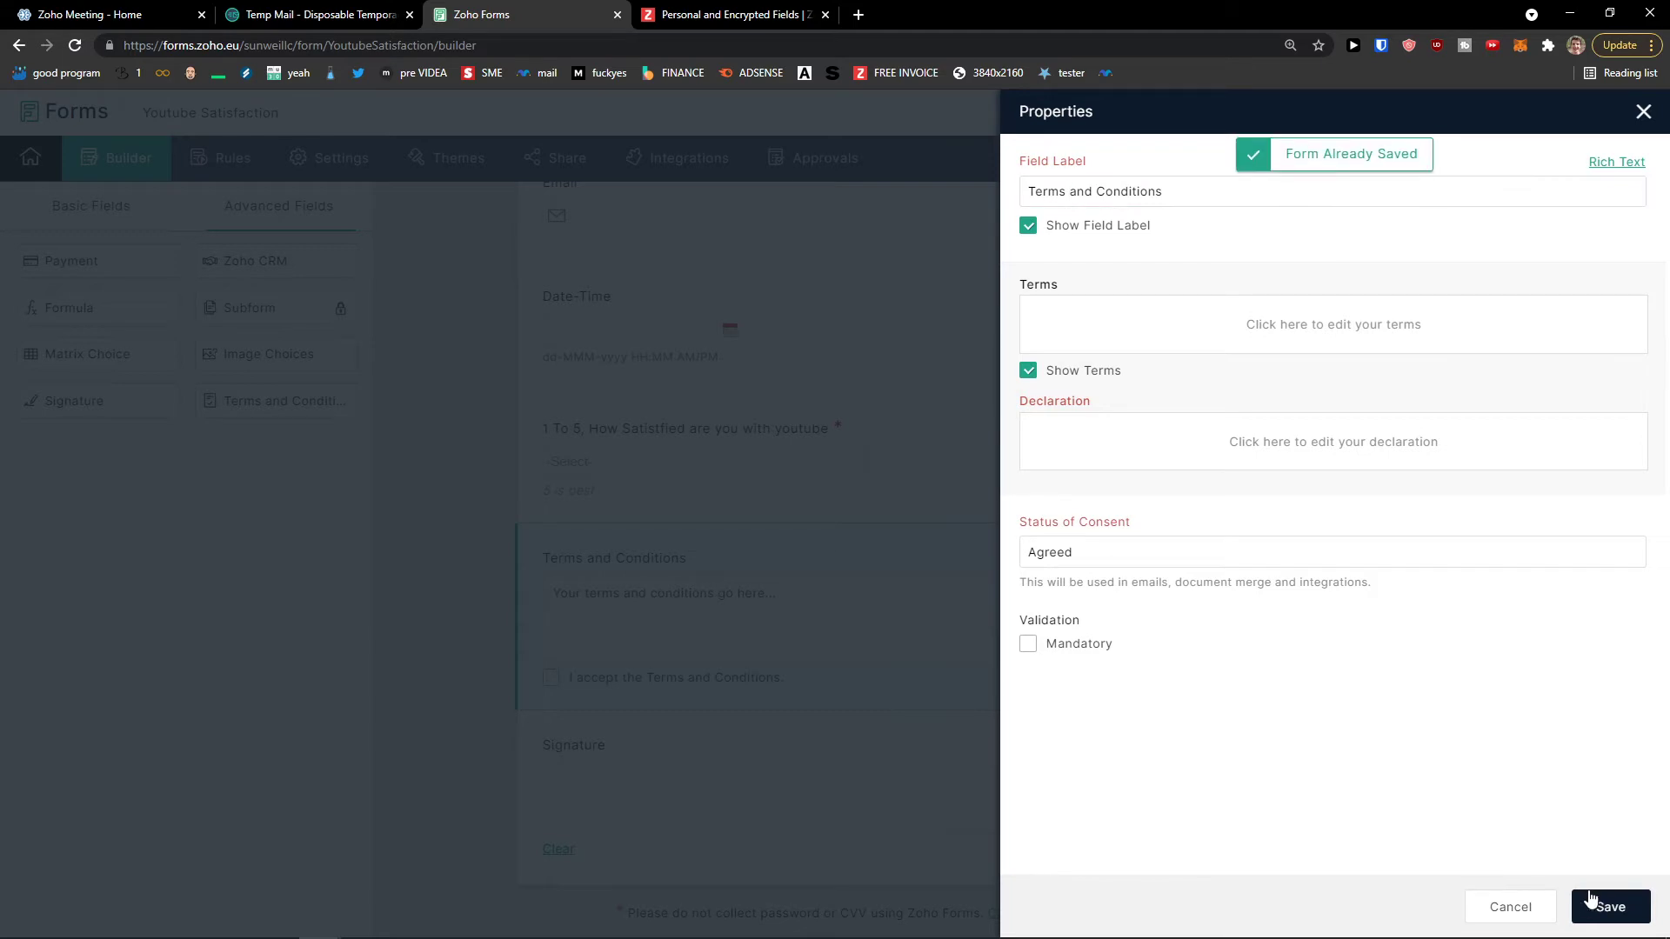
Step: Make the Signature field mandatory and save it
click(805, 747)
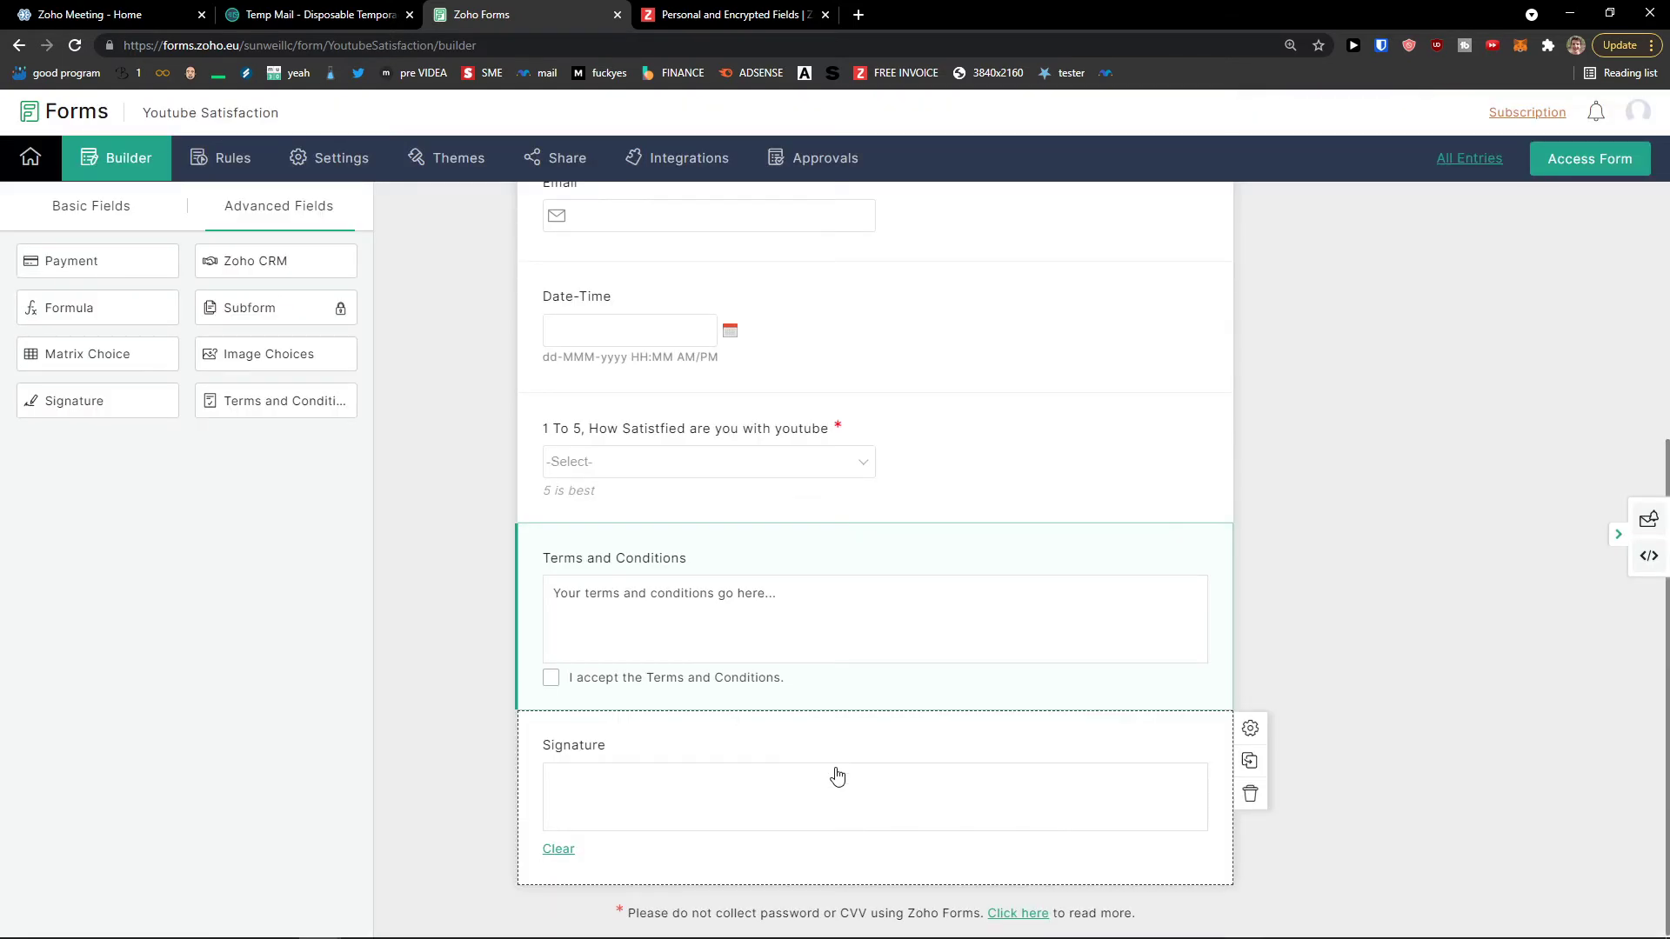
click(837, 775)
click(1092, 664)
click(1092, 279)
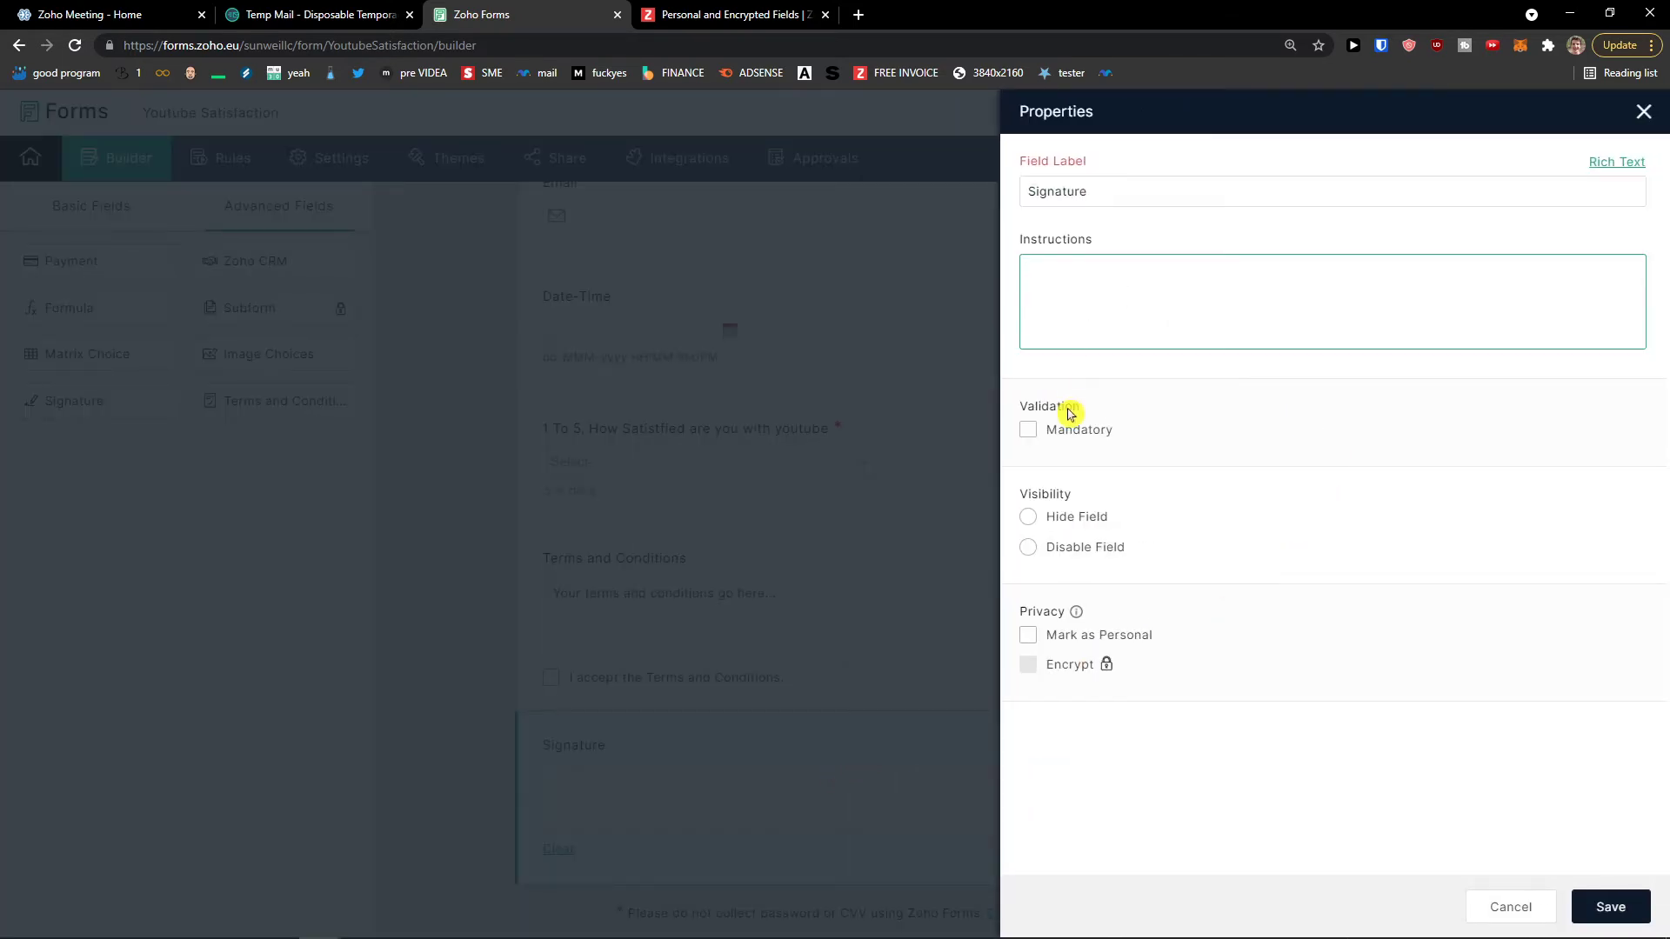
click(1029, 431)
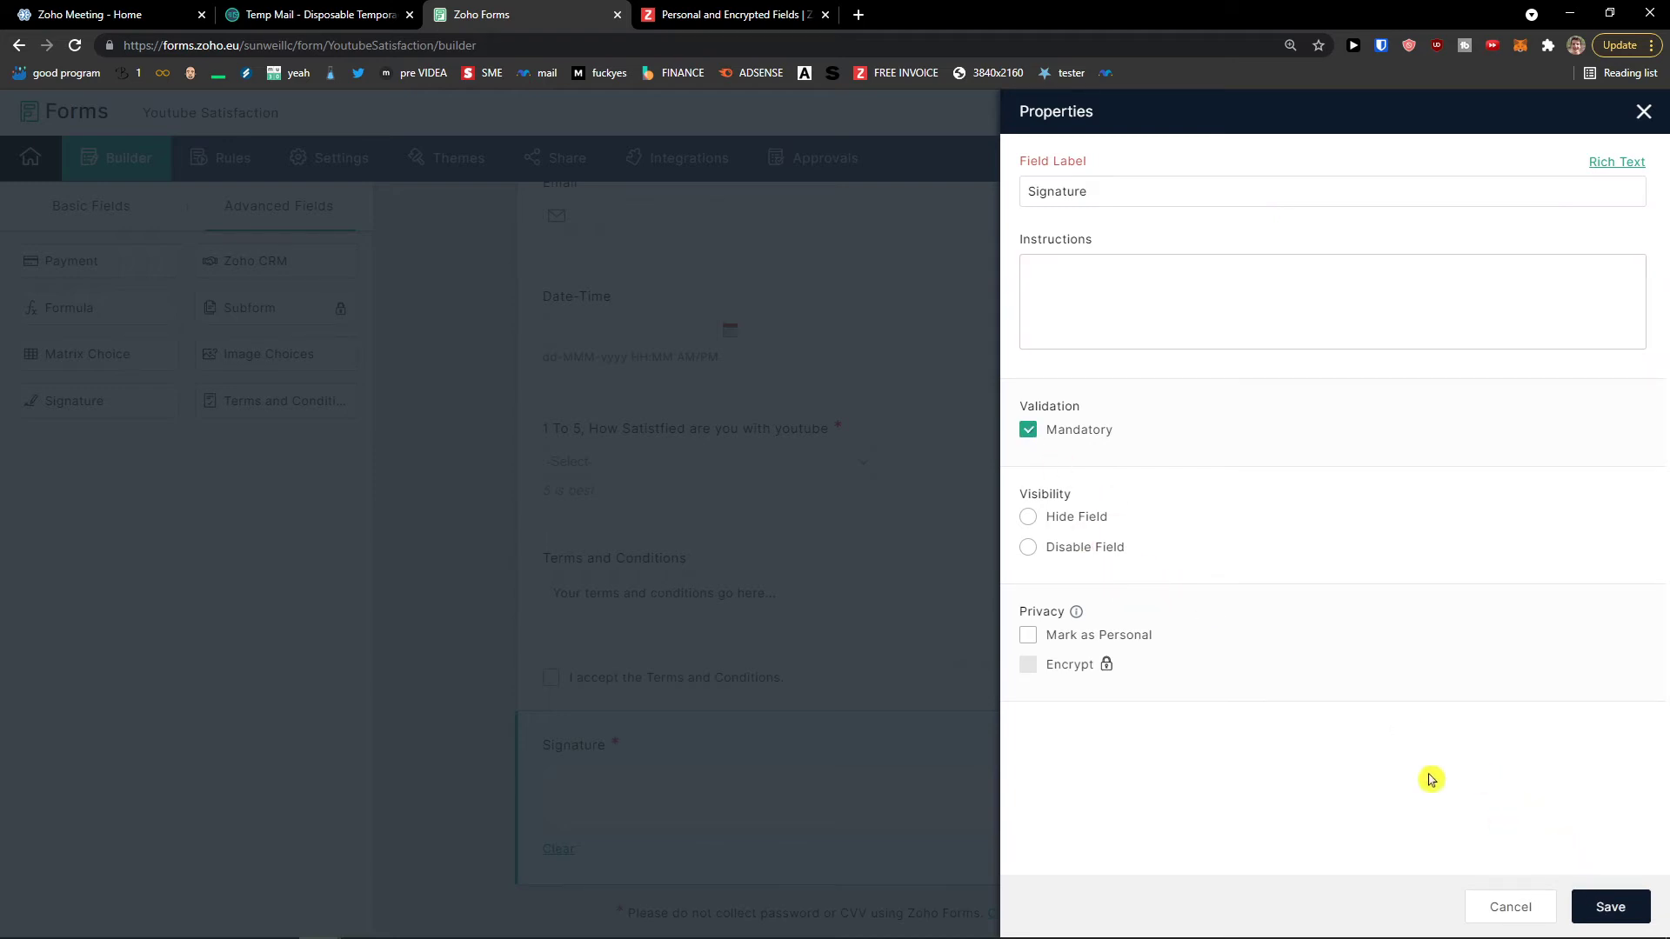
click(1611, 906)
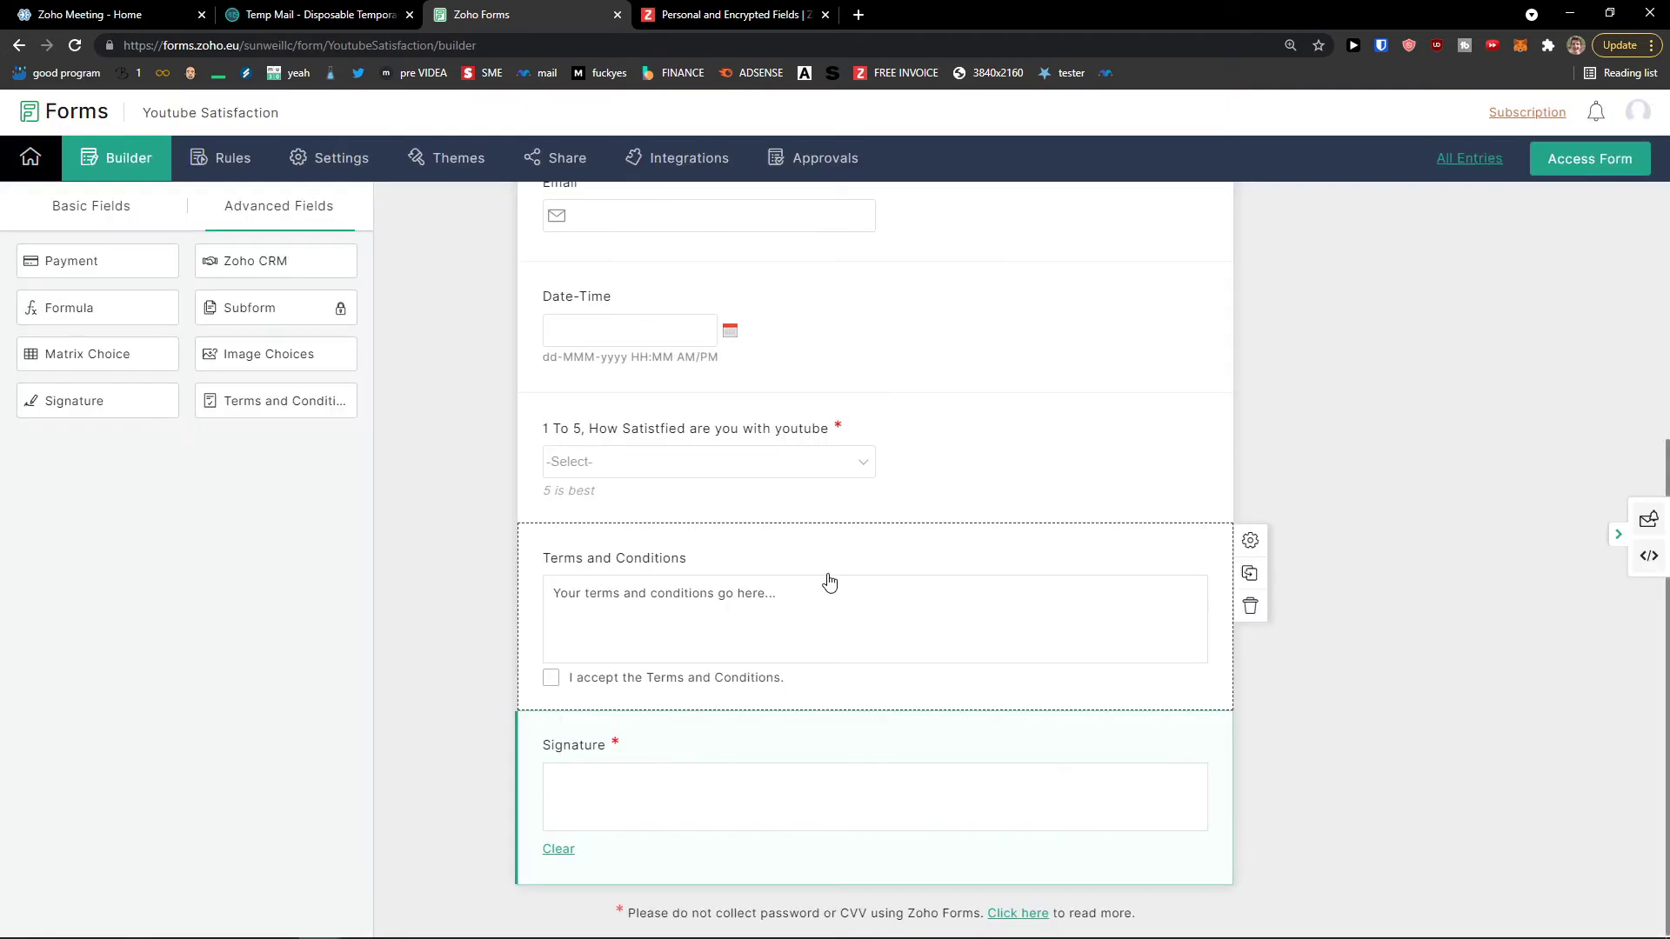
Step: Make Terms and Conditions acceptance mandatory and save it
click(829, 582)
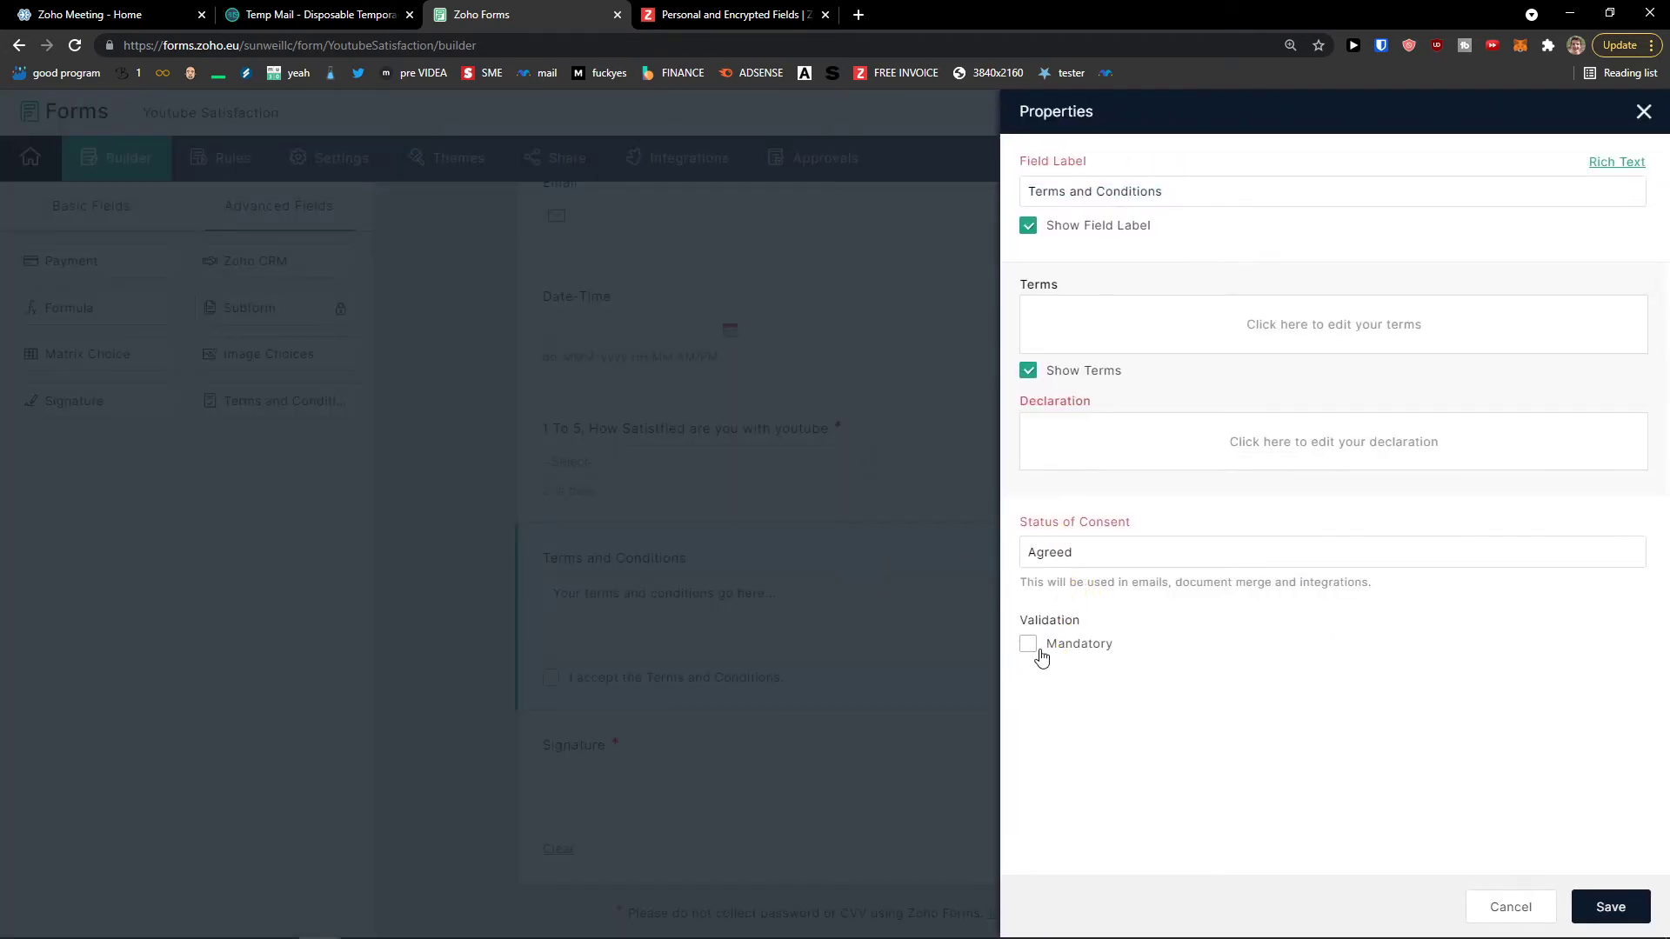
click(1040, 654)
click(1610, 905)
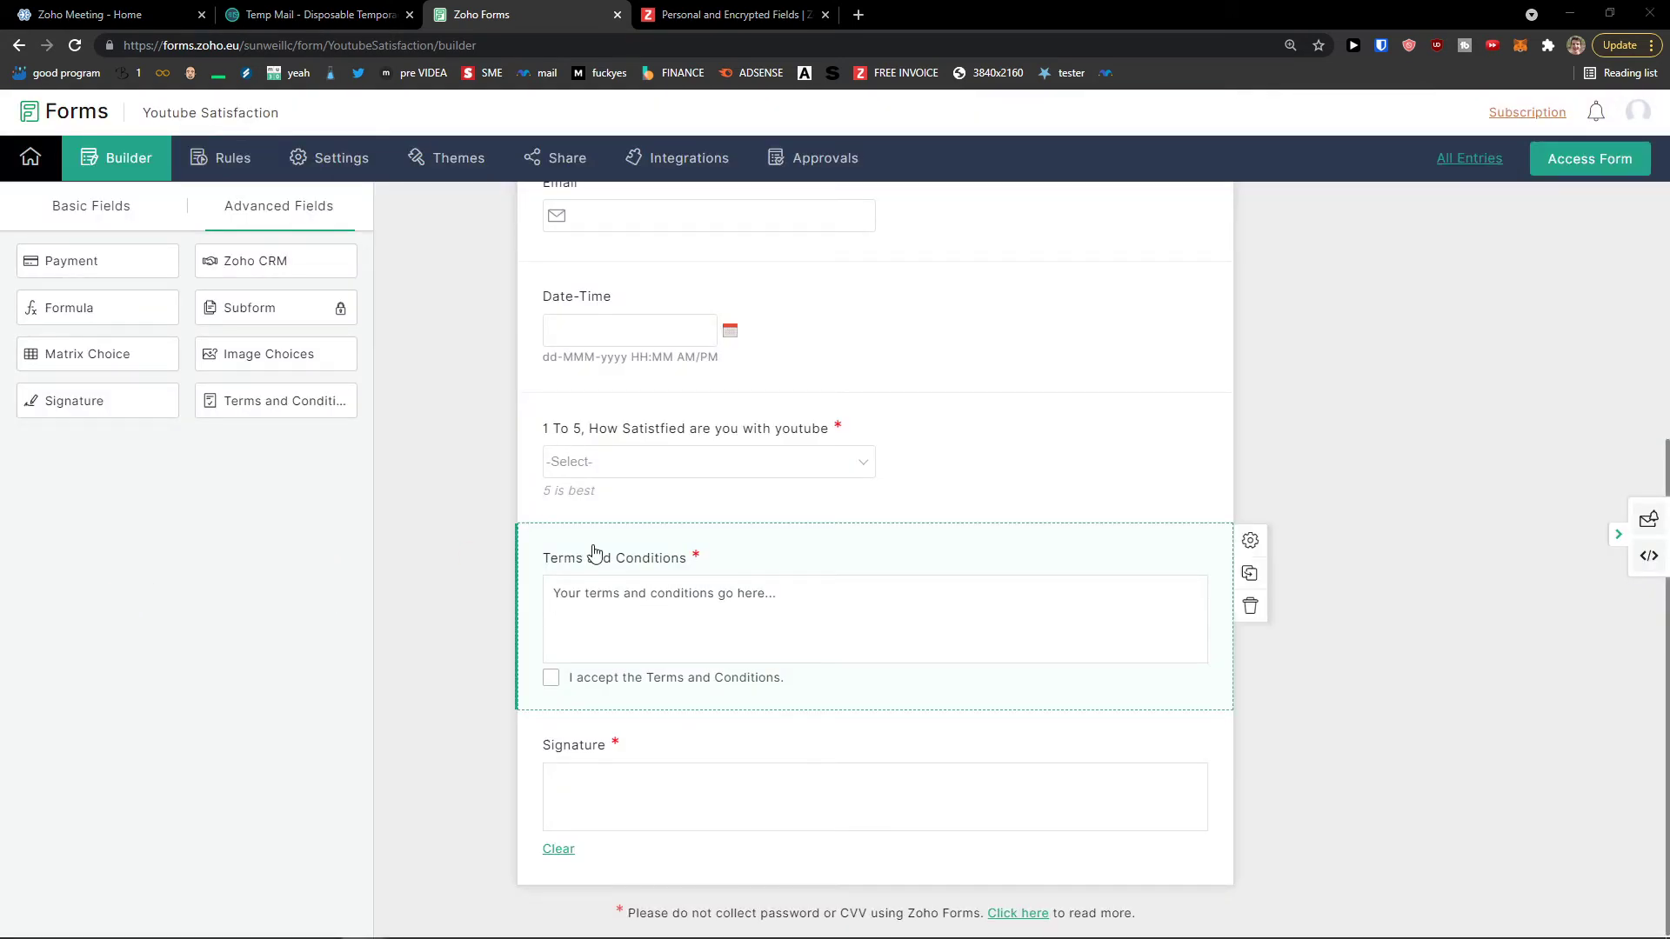
Step: Go to the form's Field Rules page
scroll(324, 533, up, 5)
scroll(765, 481, down, 4)
scroll(771, 487, up, 4)
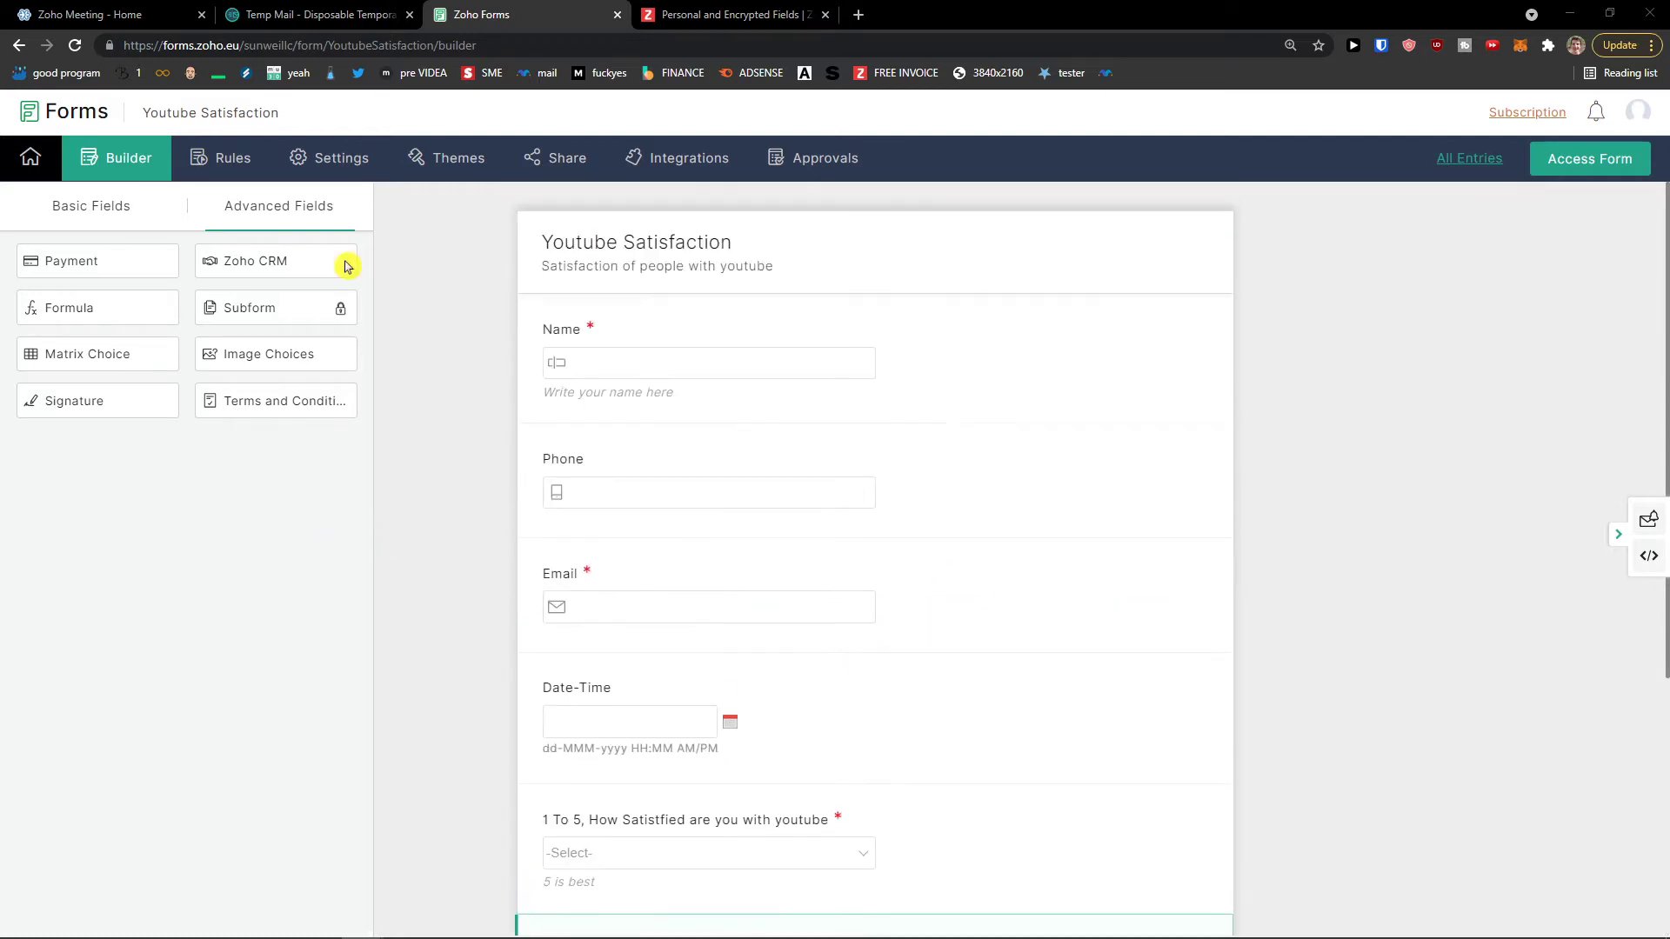
click(219, 158)
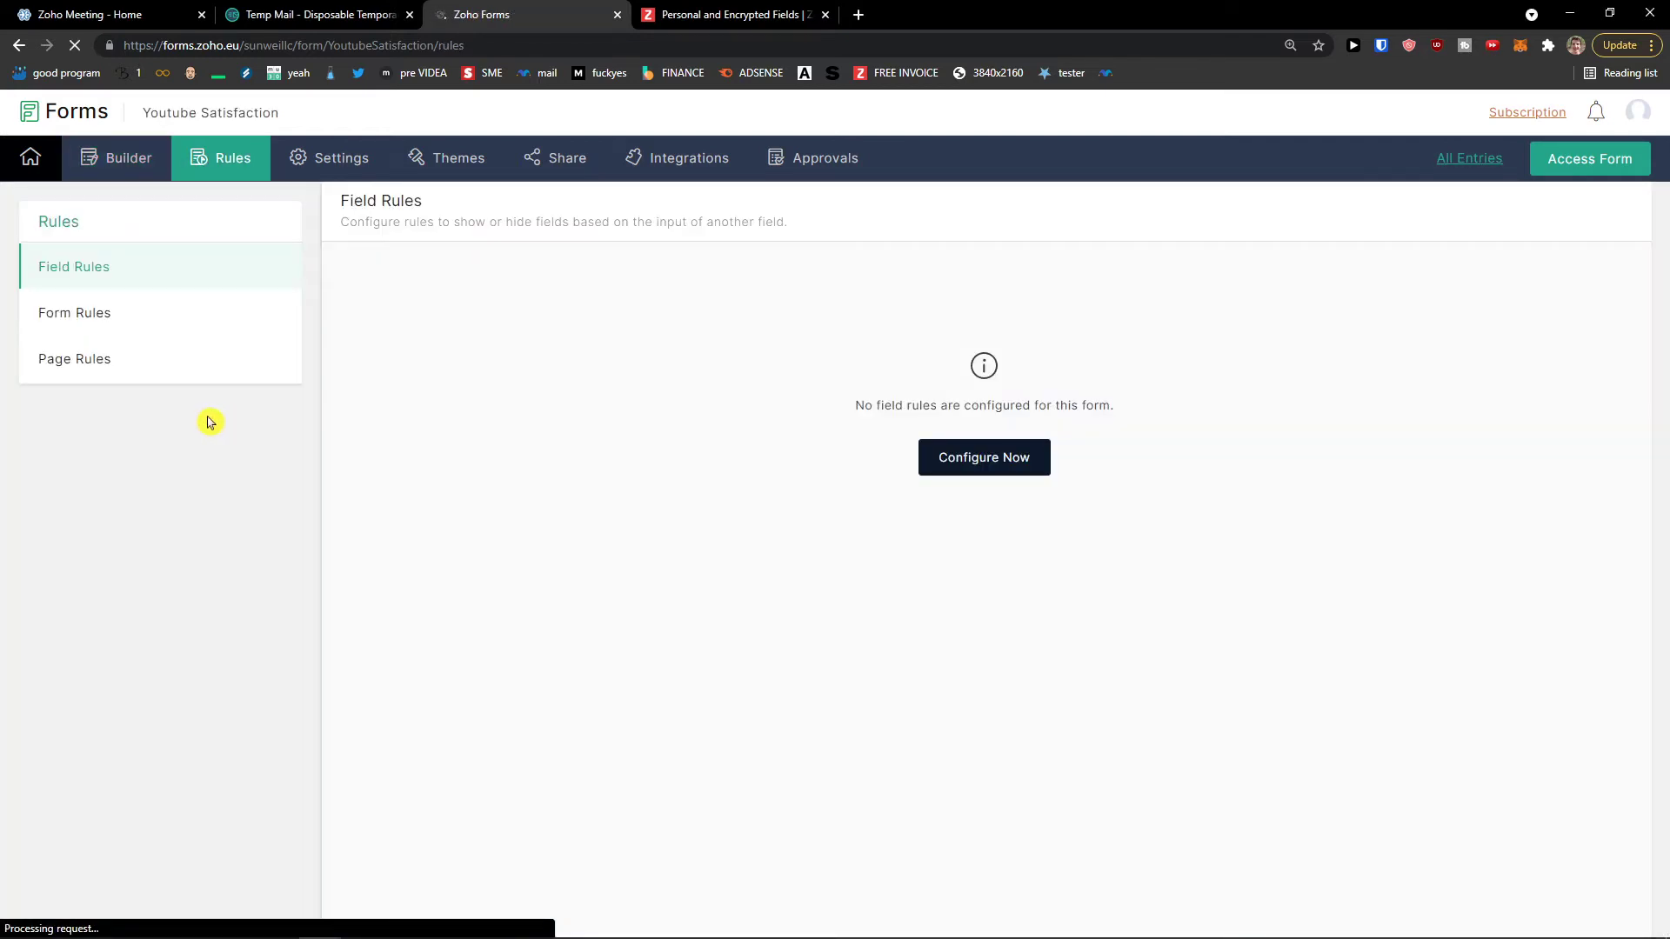
Step: Return to Field Rules and start configuring a new rule
drag(342, 223, 836, 229)
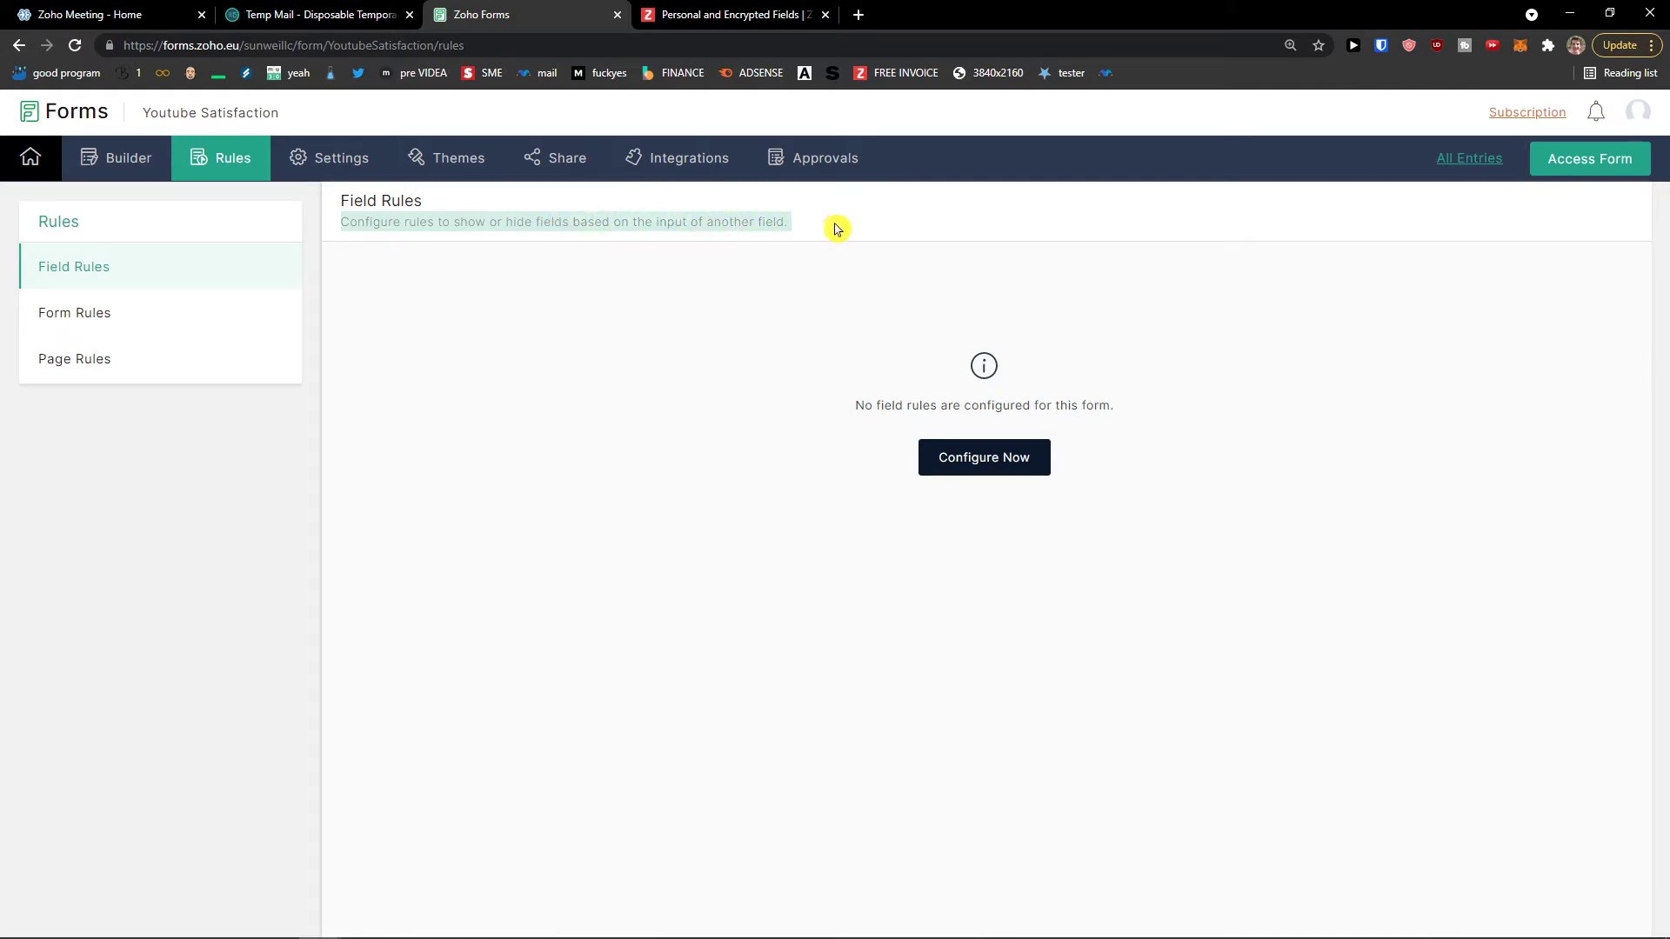
click(211, 326)
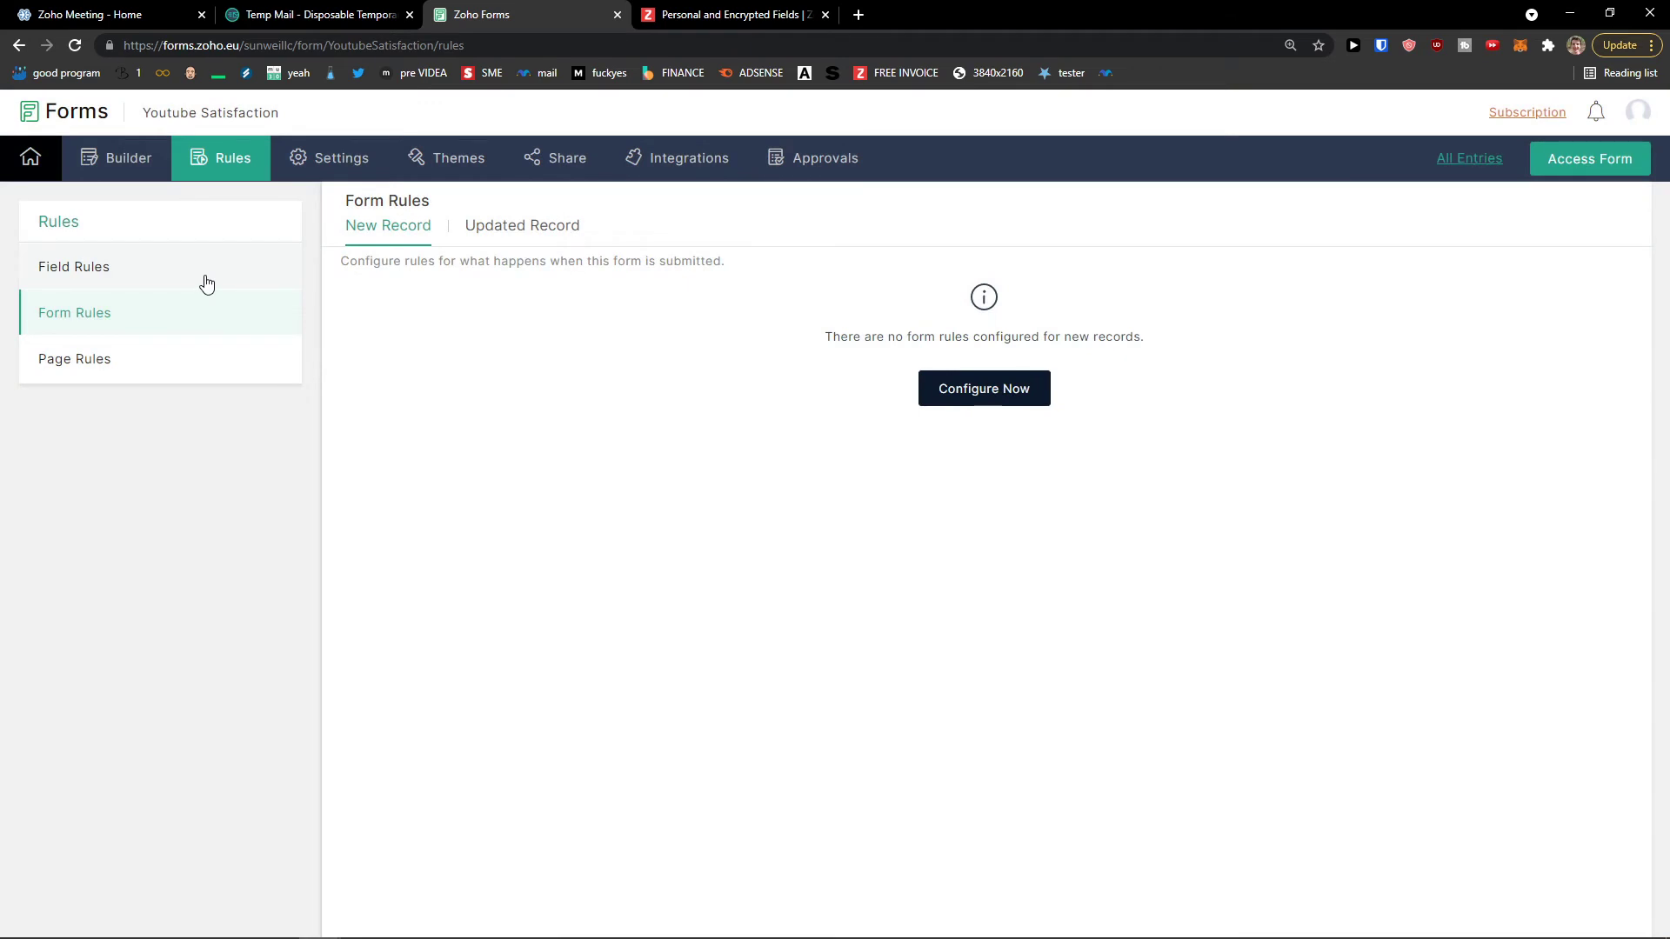
click(206, 283)
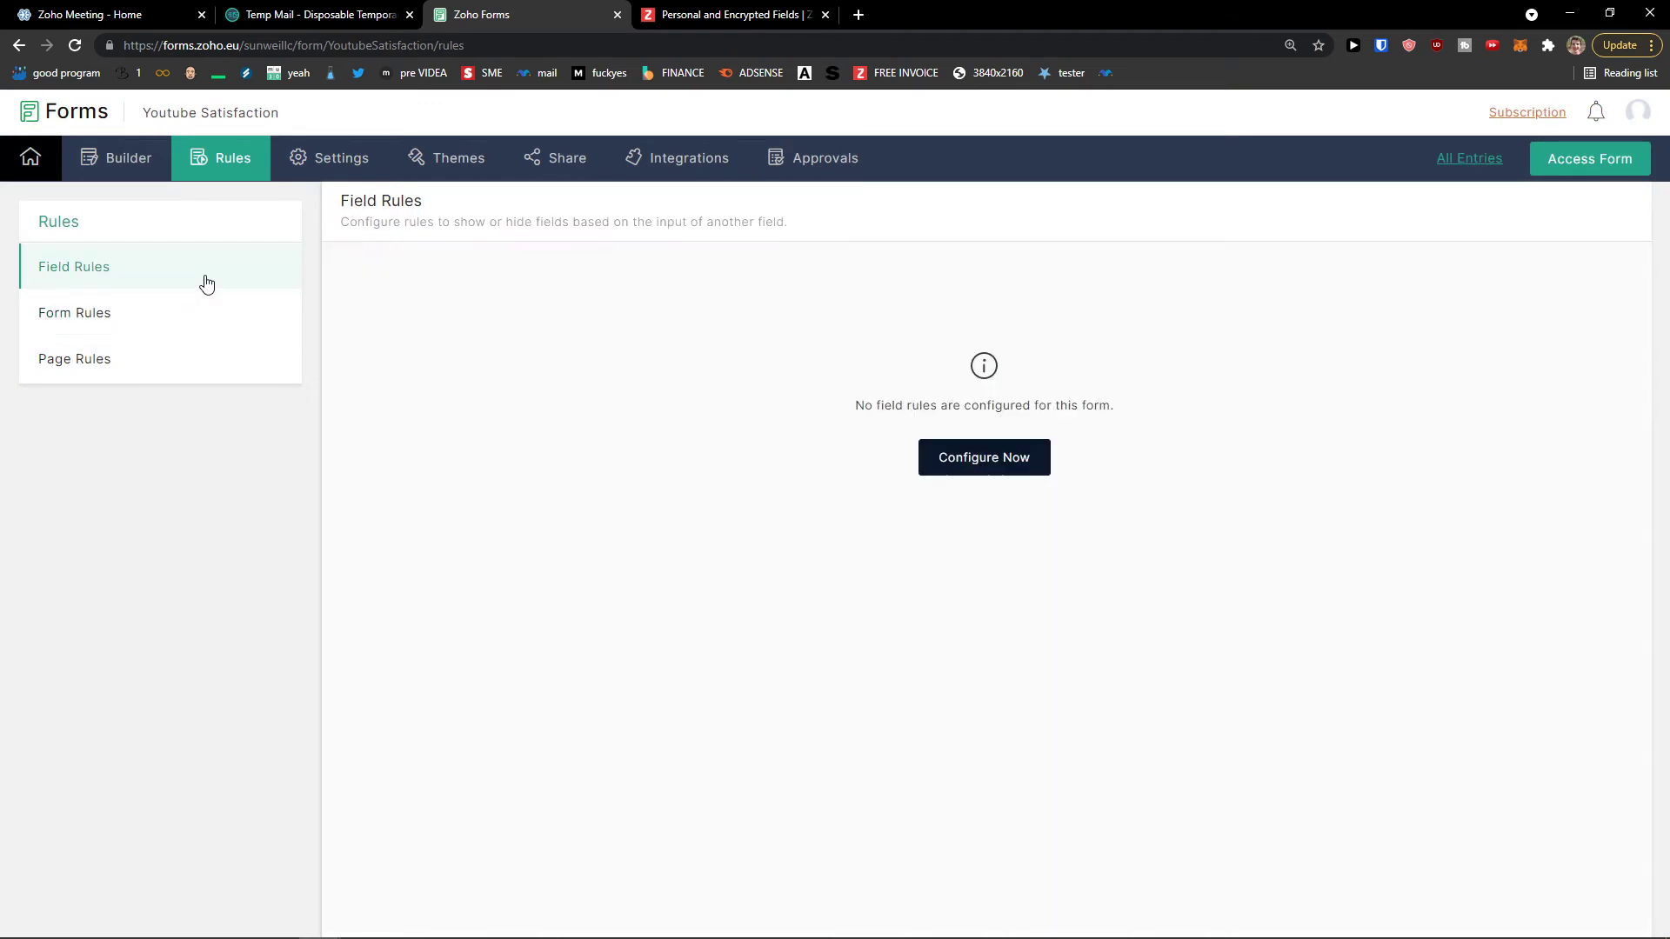
click(988, 463)
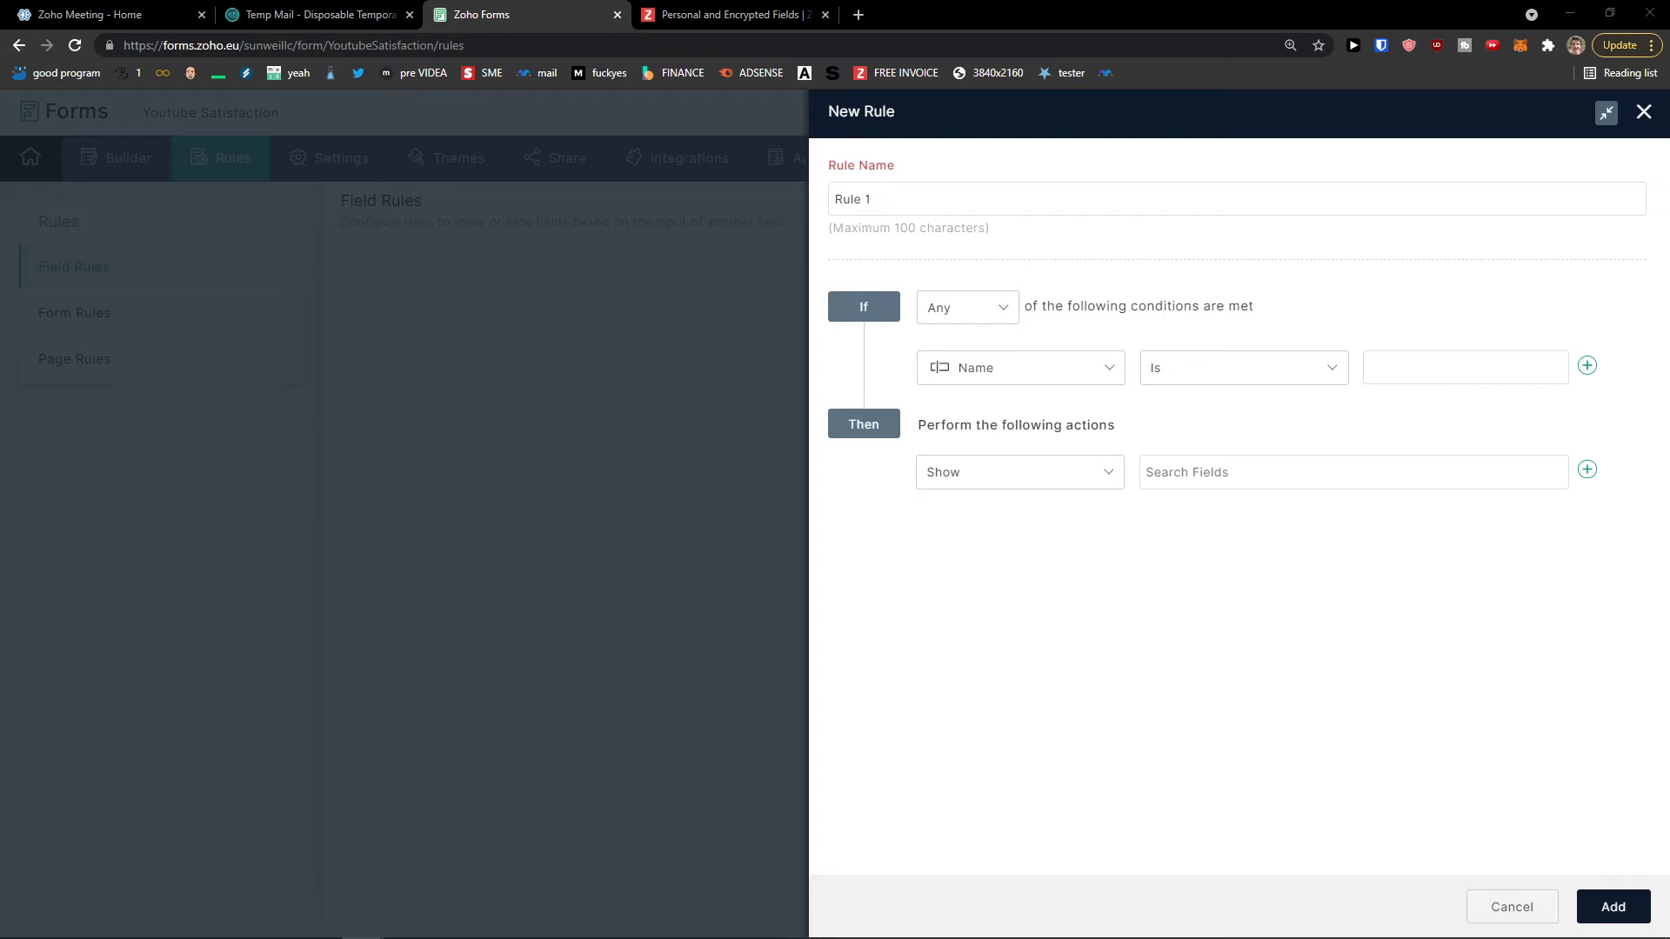
Step: Set the rule condition: '1 To 5, How Satisfied' is 5
click(964, 311)
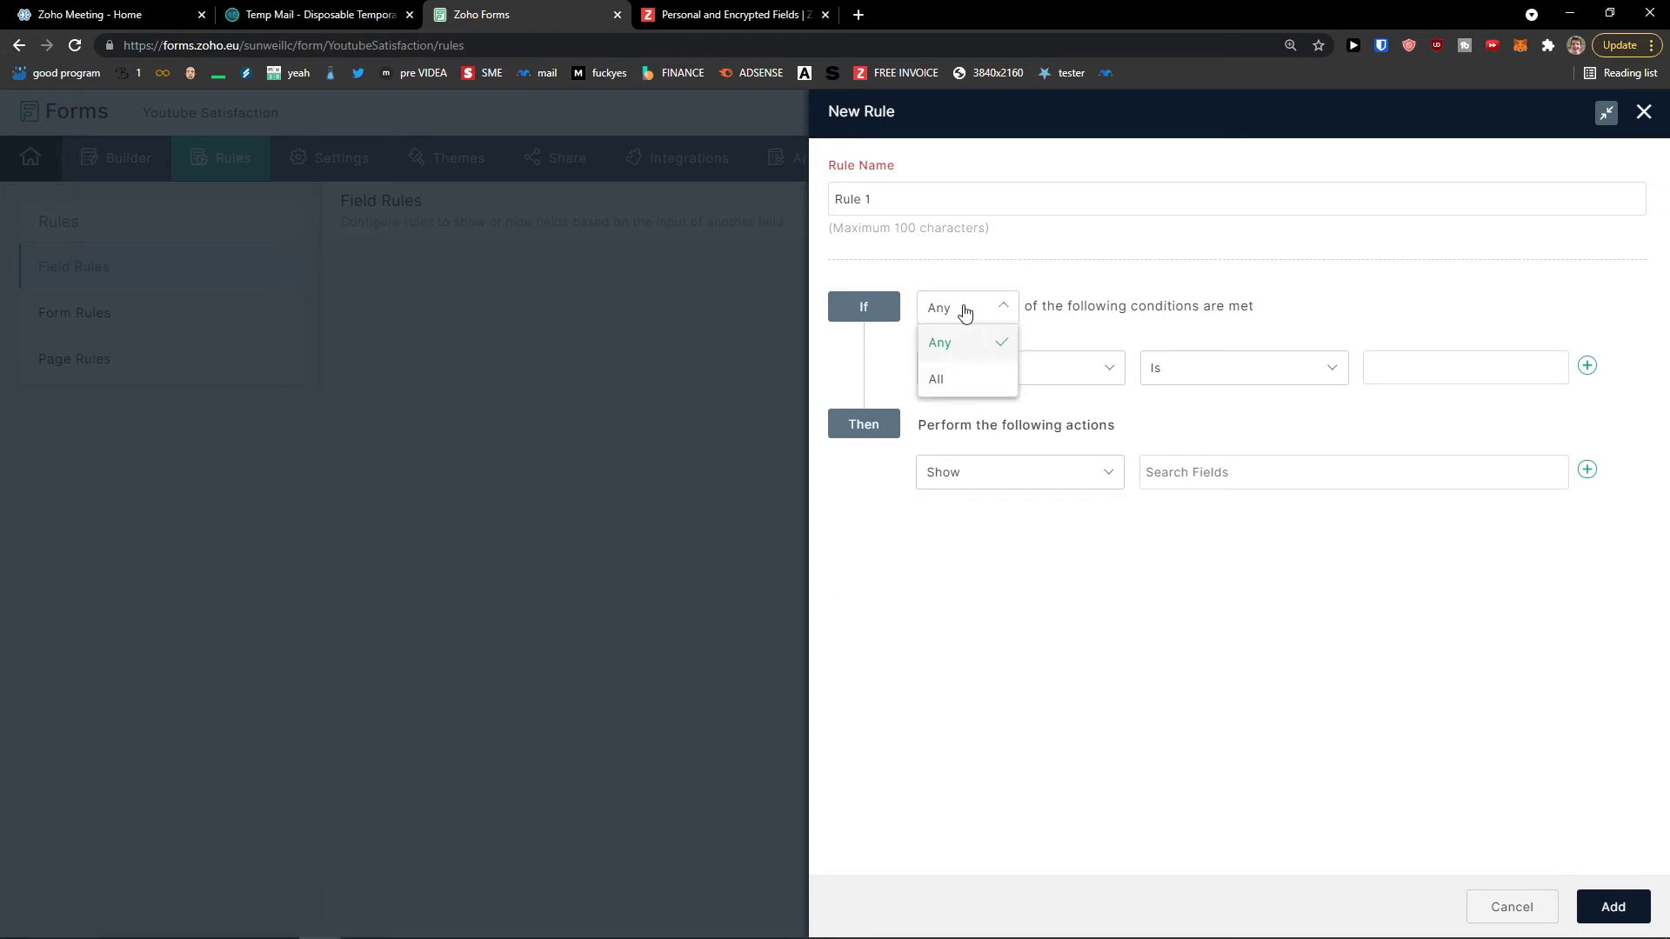
click(1009, 345)
click(1044, 369)
scroll(1015, 539, down, 1)
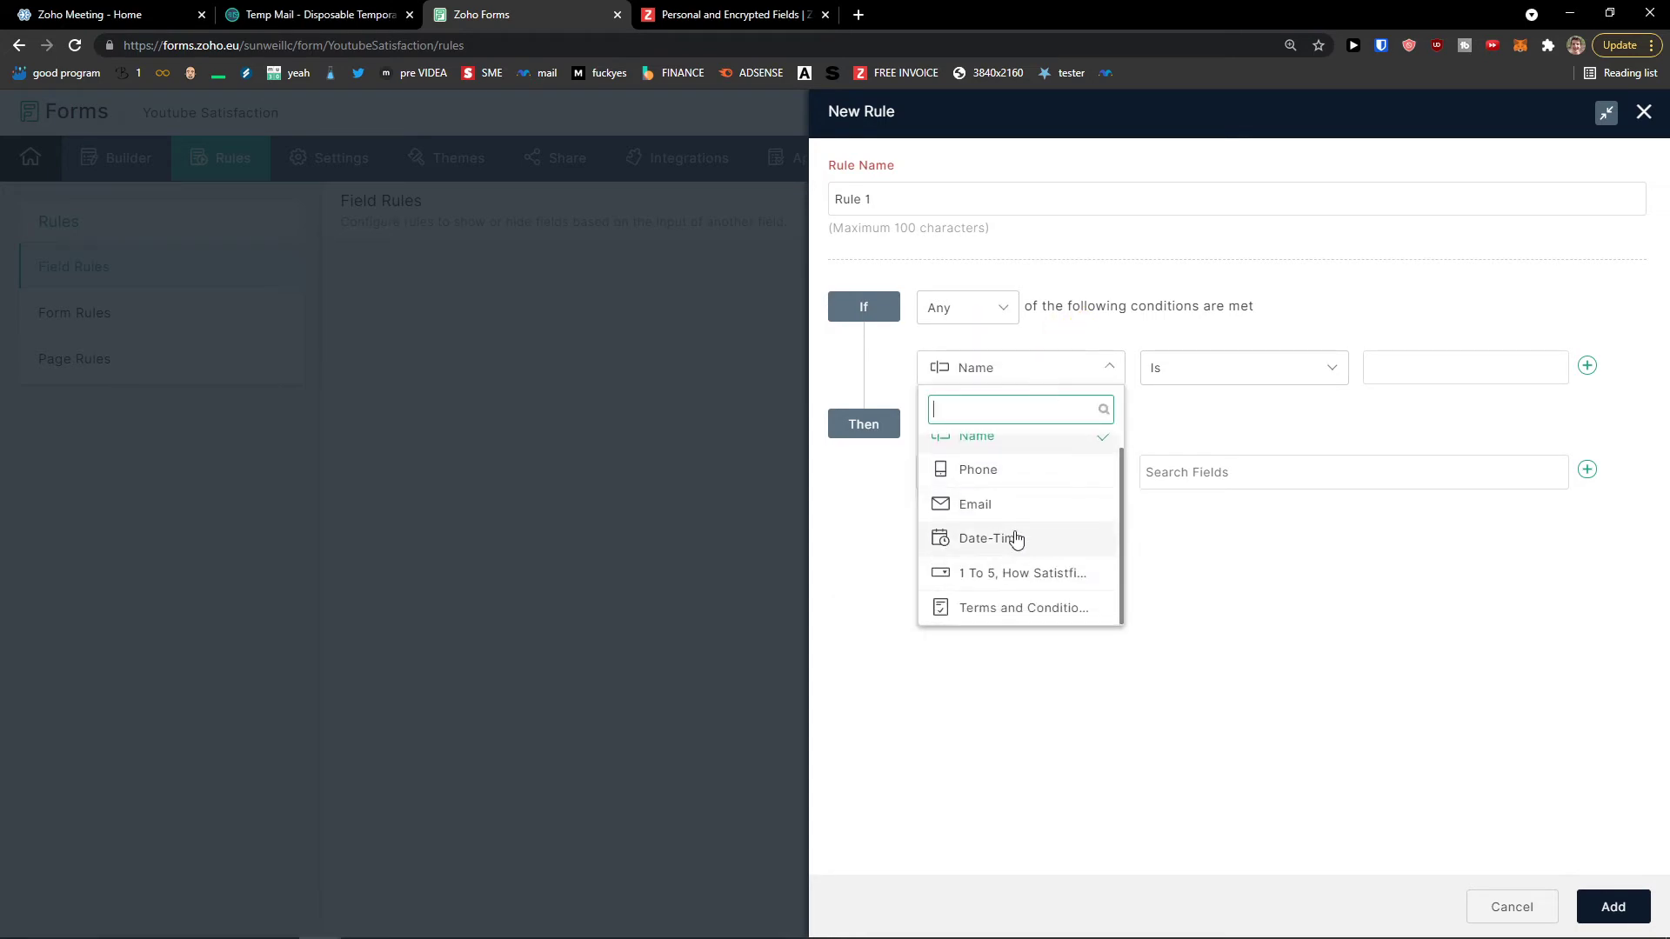
scroll(1021, 513, up, 1)
click(1148, 417)
click(1383, 369)
click(1097, 374)
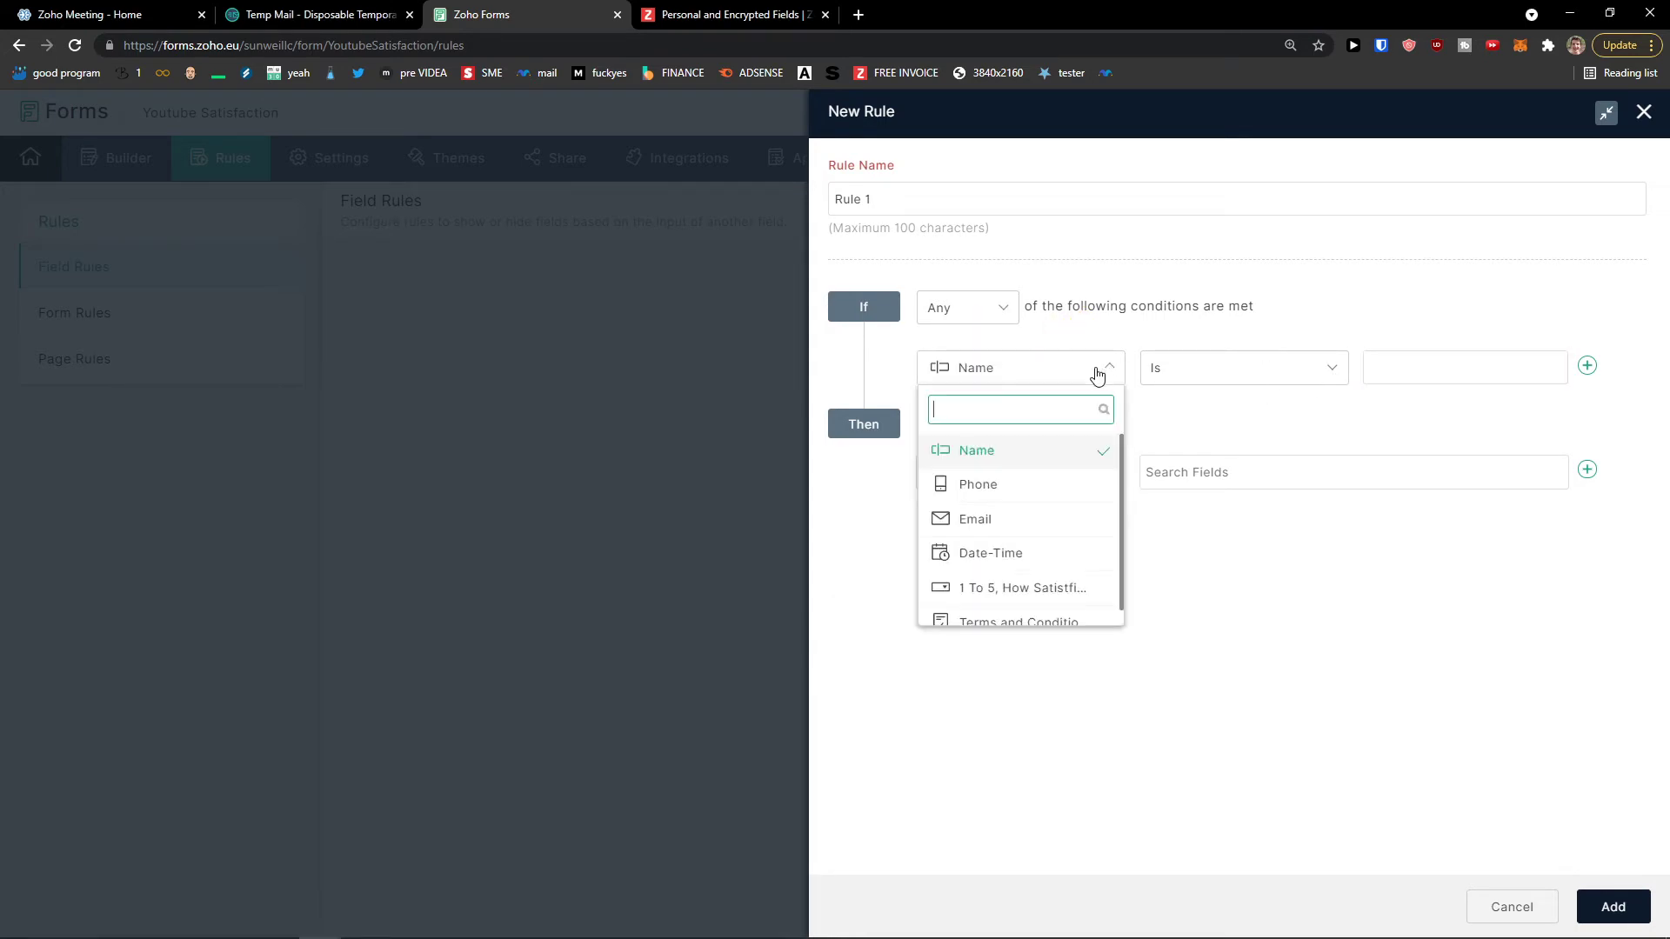
scroll(1030, 513, down, 1)
click(1026, 512)
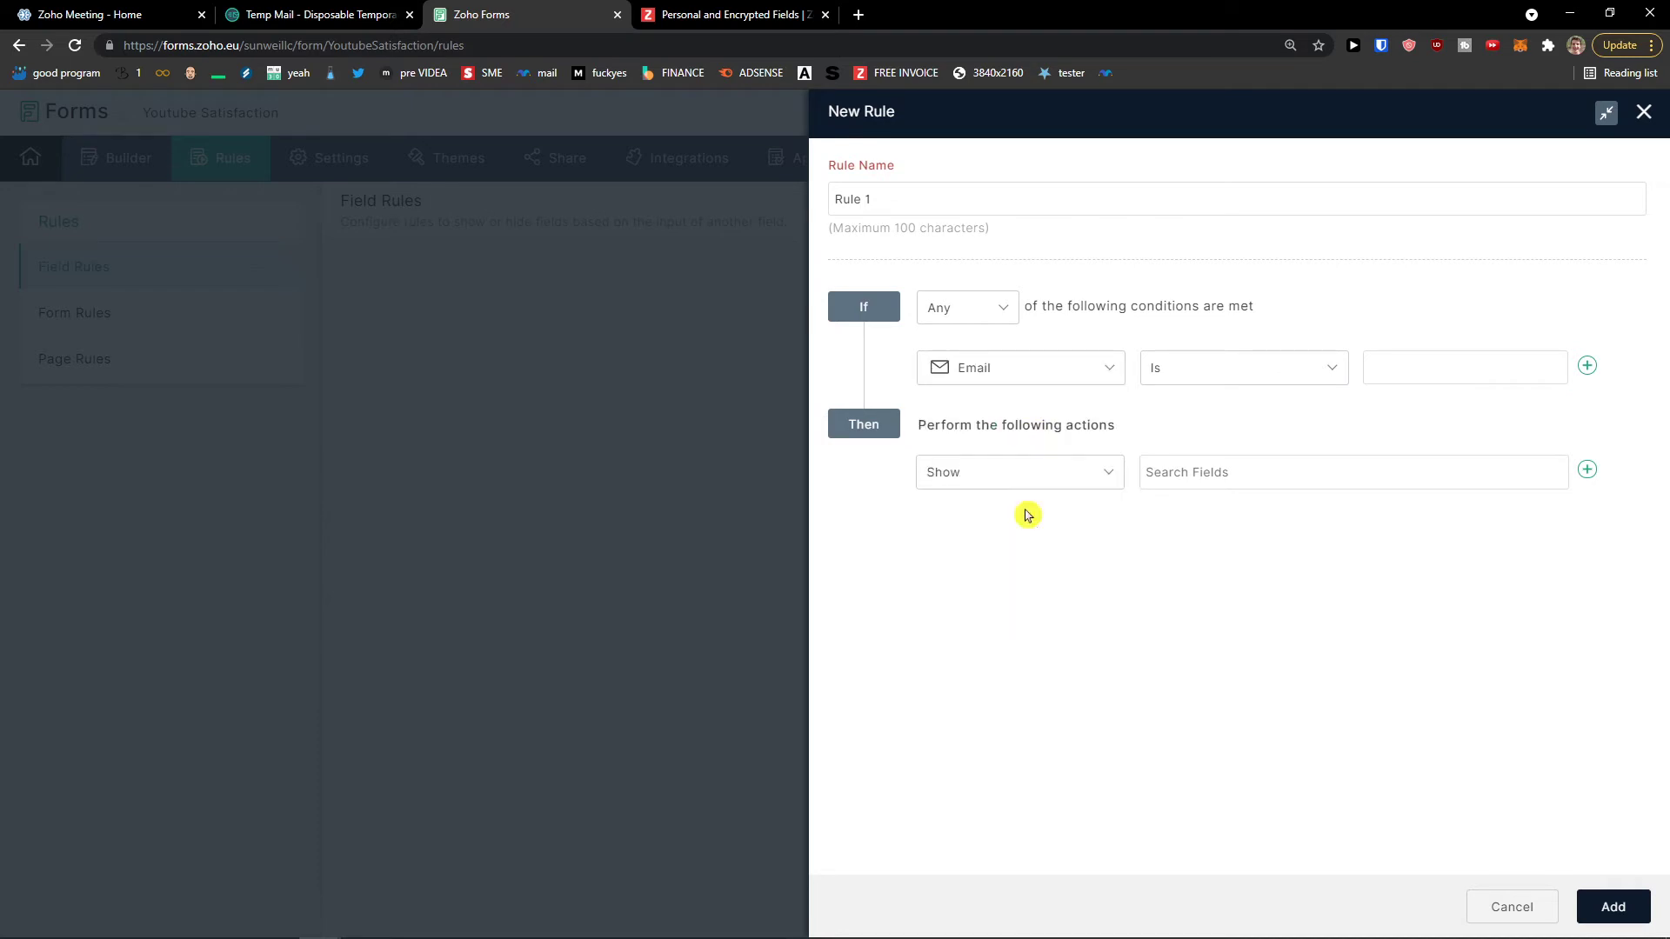
click(1028, 377)
click(1002, 519)
click(1016, 380)
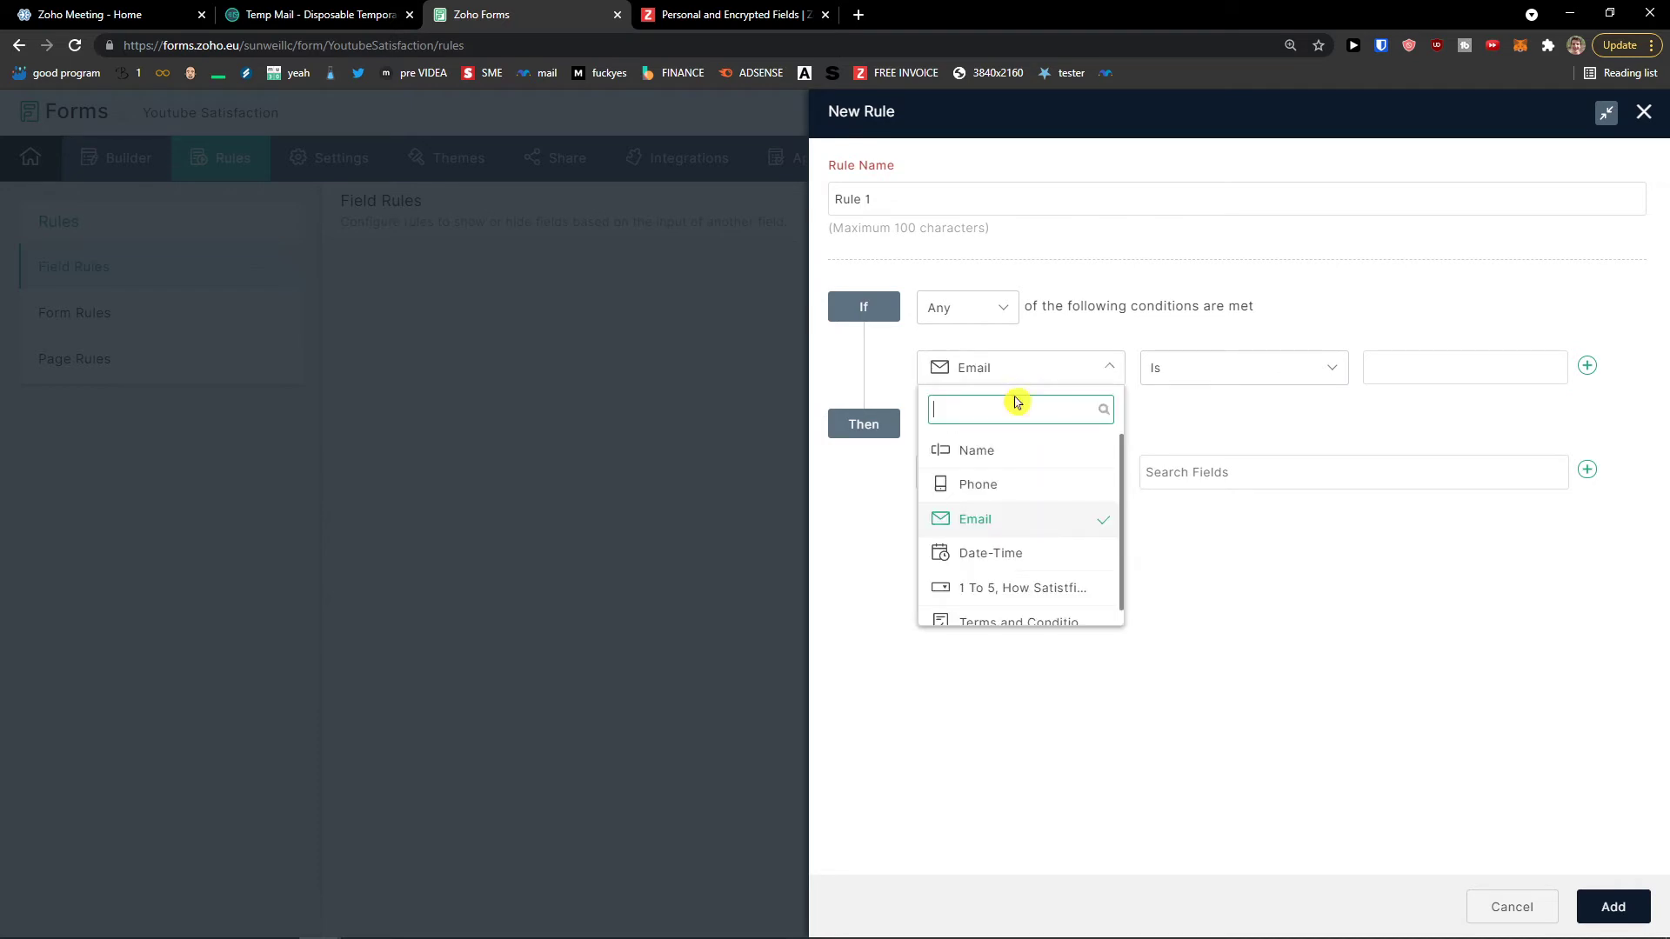
scroll(1051, 566, down, 1)
click(1055, 579)
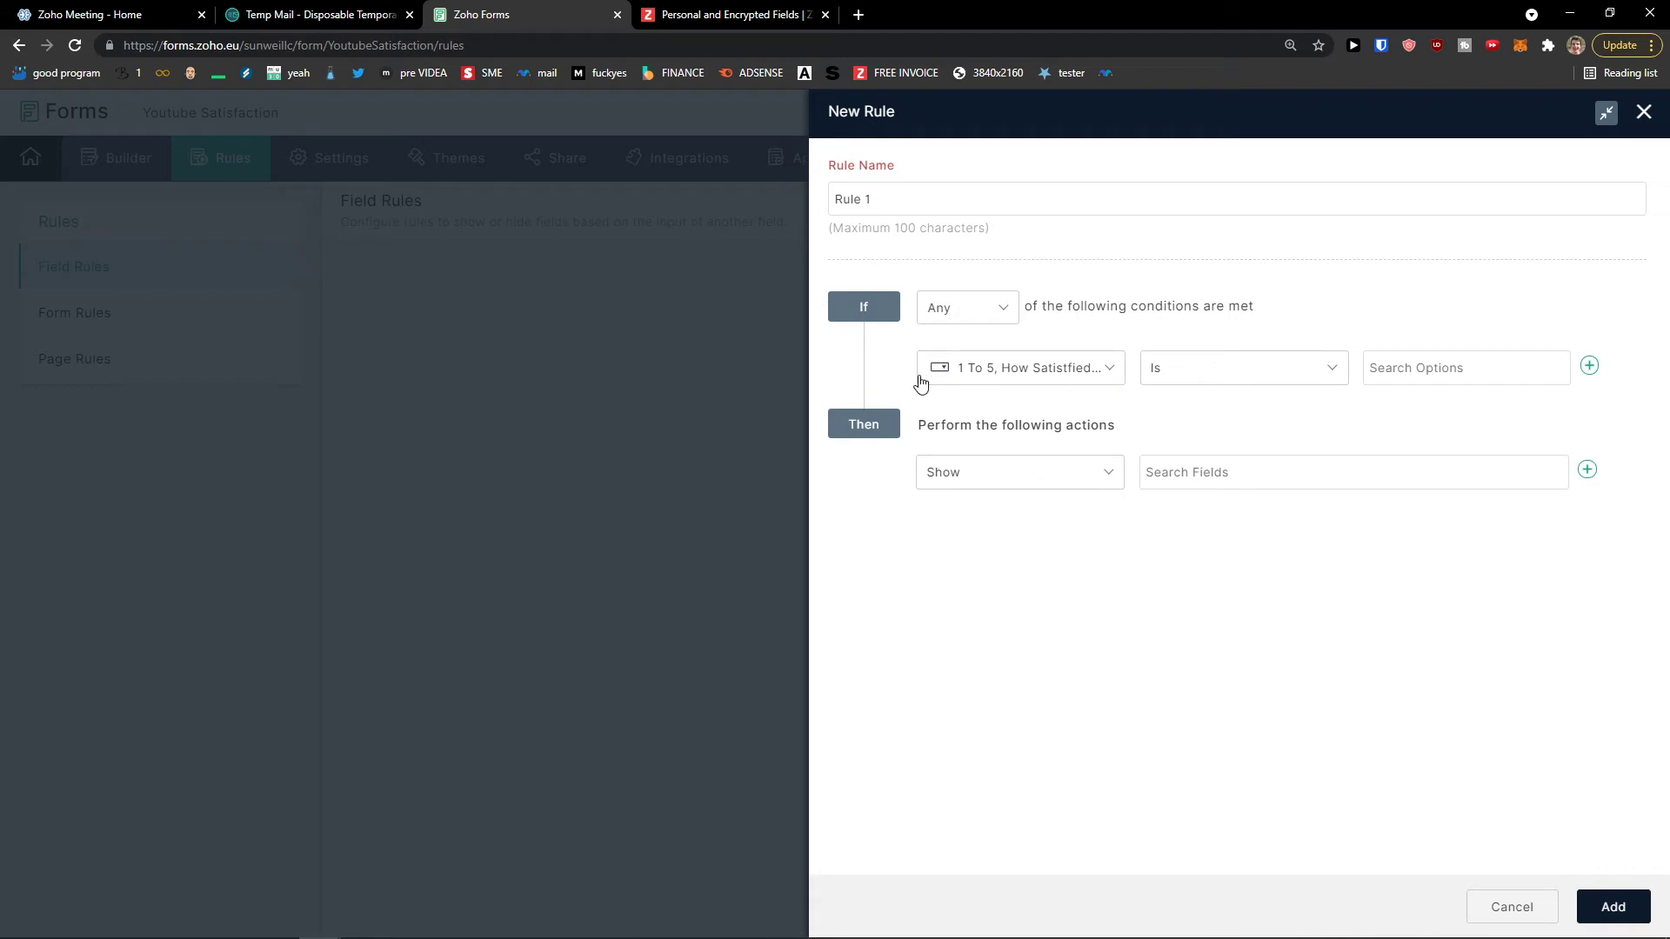
click(1409, 368)
scroll(1400, 513, down, 1)
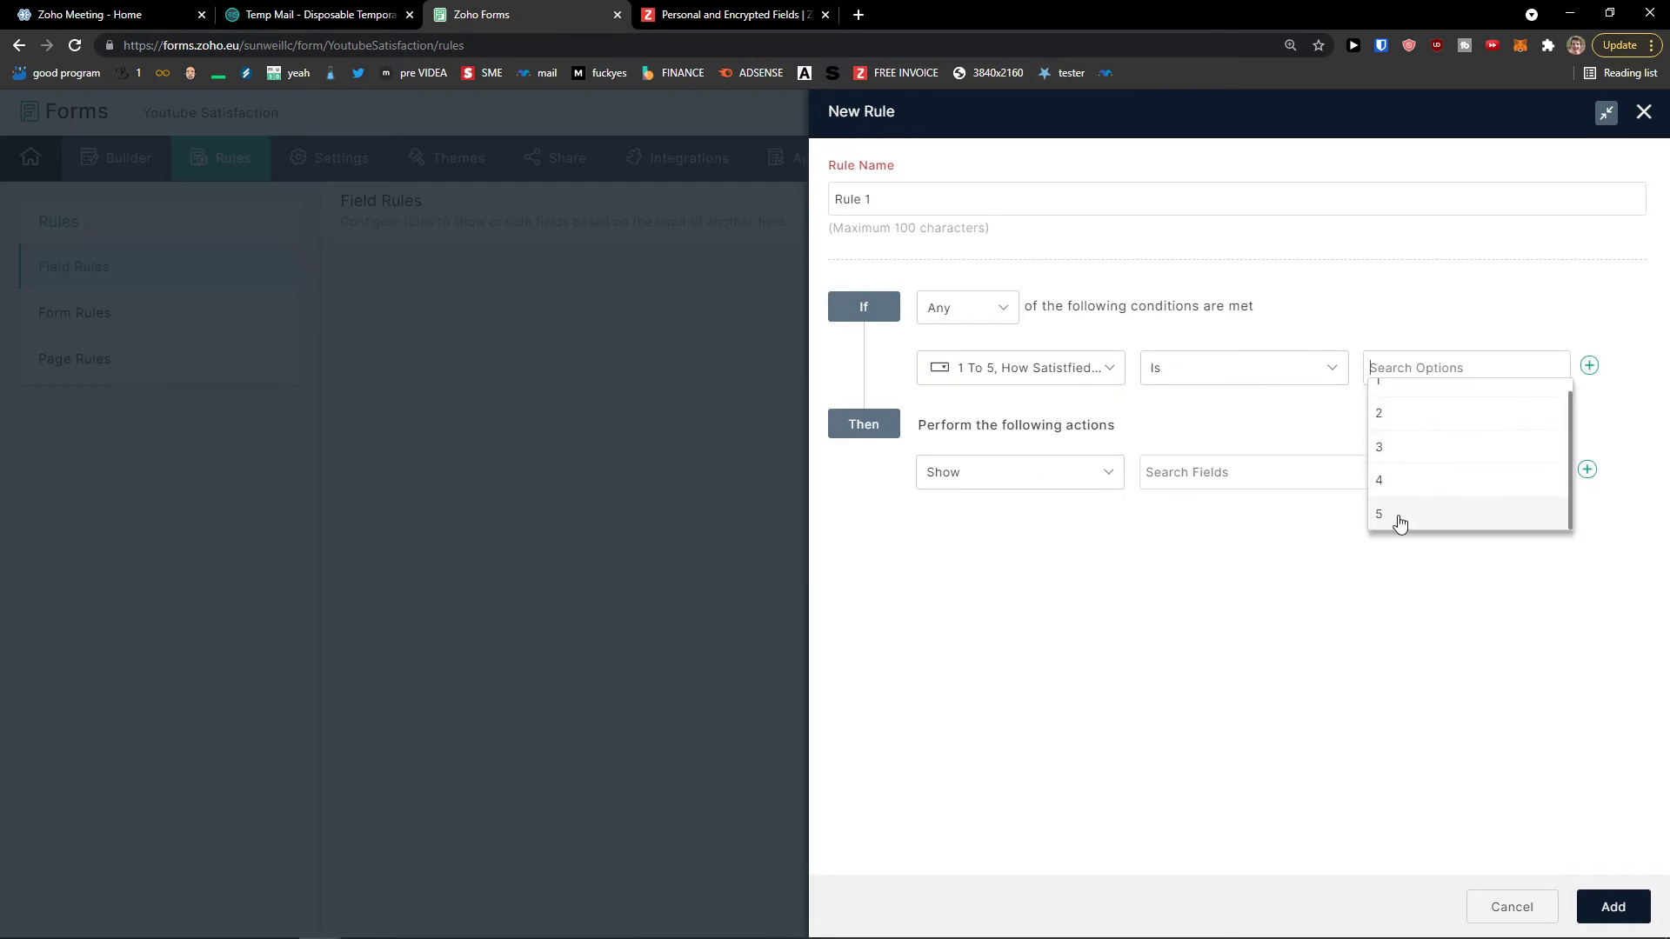
click(1399, 518)
Step: Set the action to Show Terms and Conditions and Signature, and add the rule
click(996, 482)
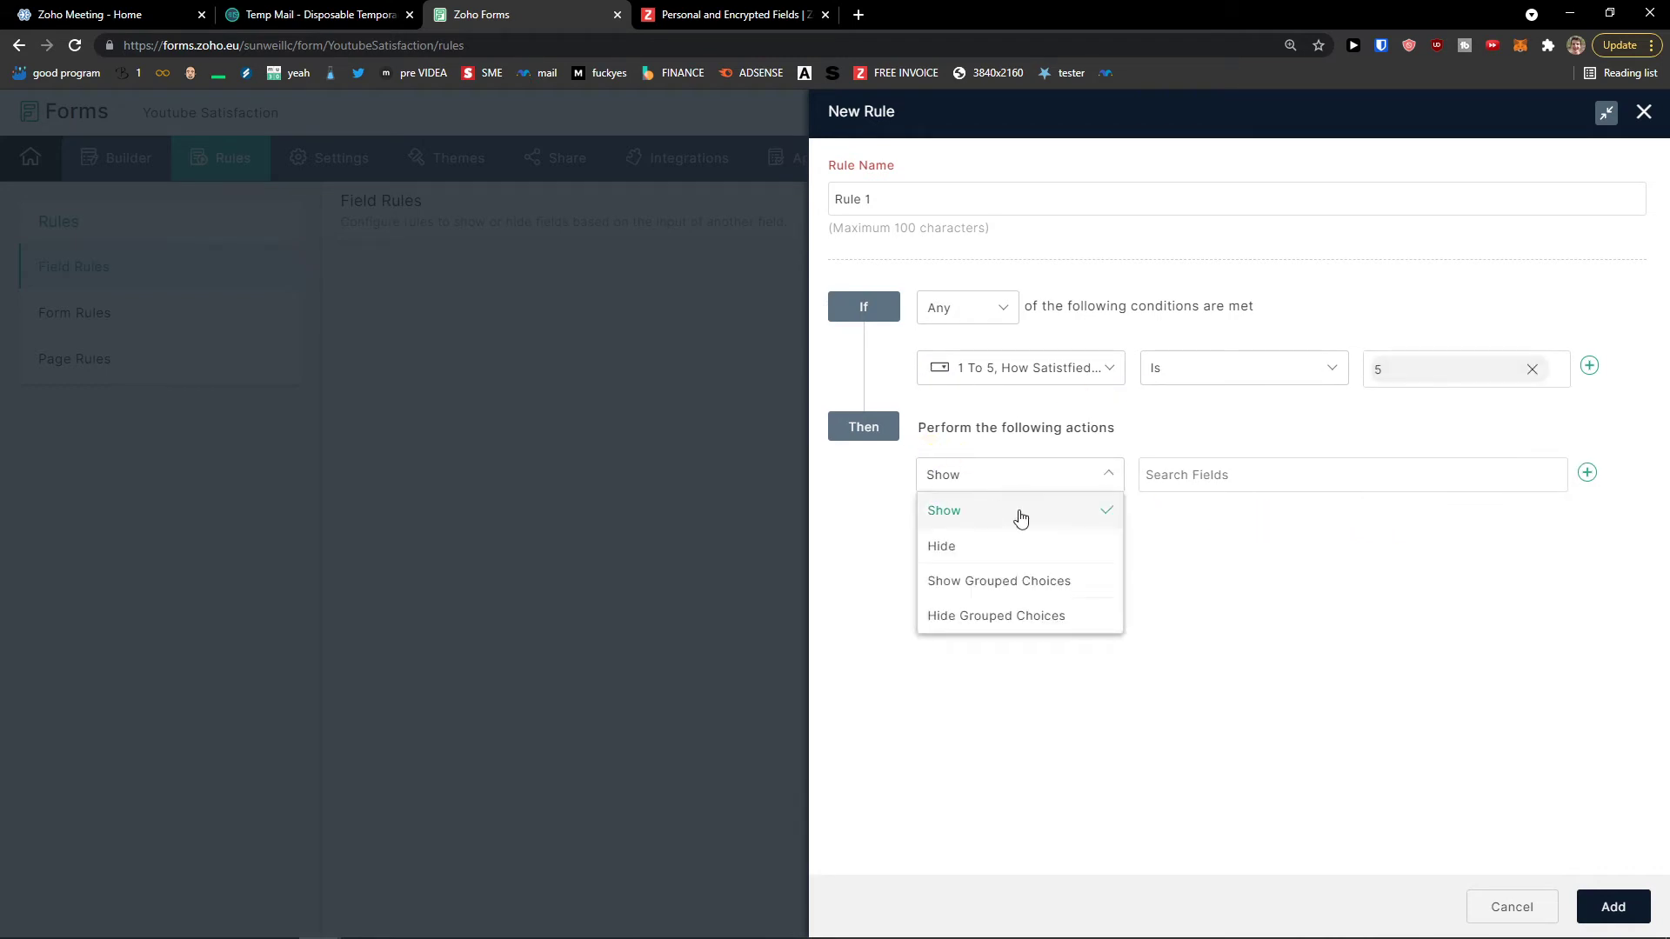
click(1021, 518)
click(1241, 477)
scroll(1217, 592, down, 2)
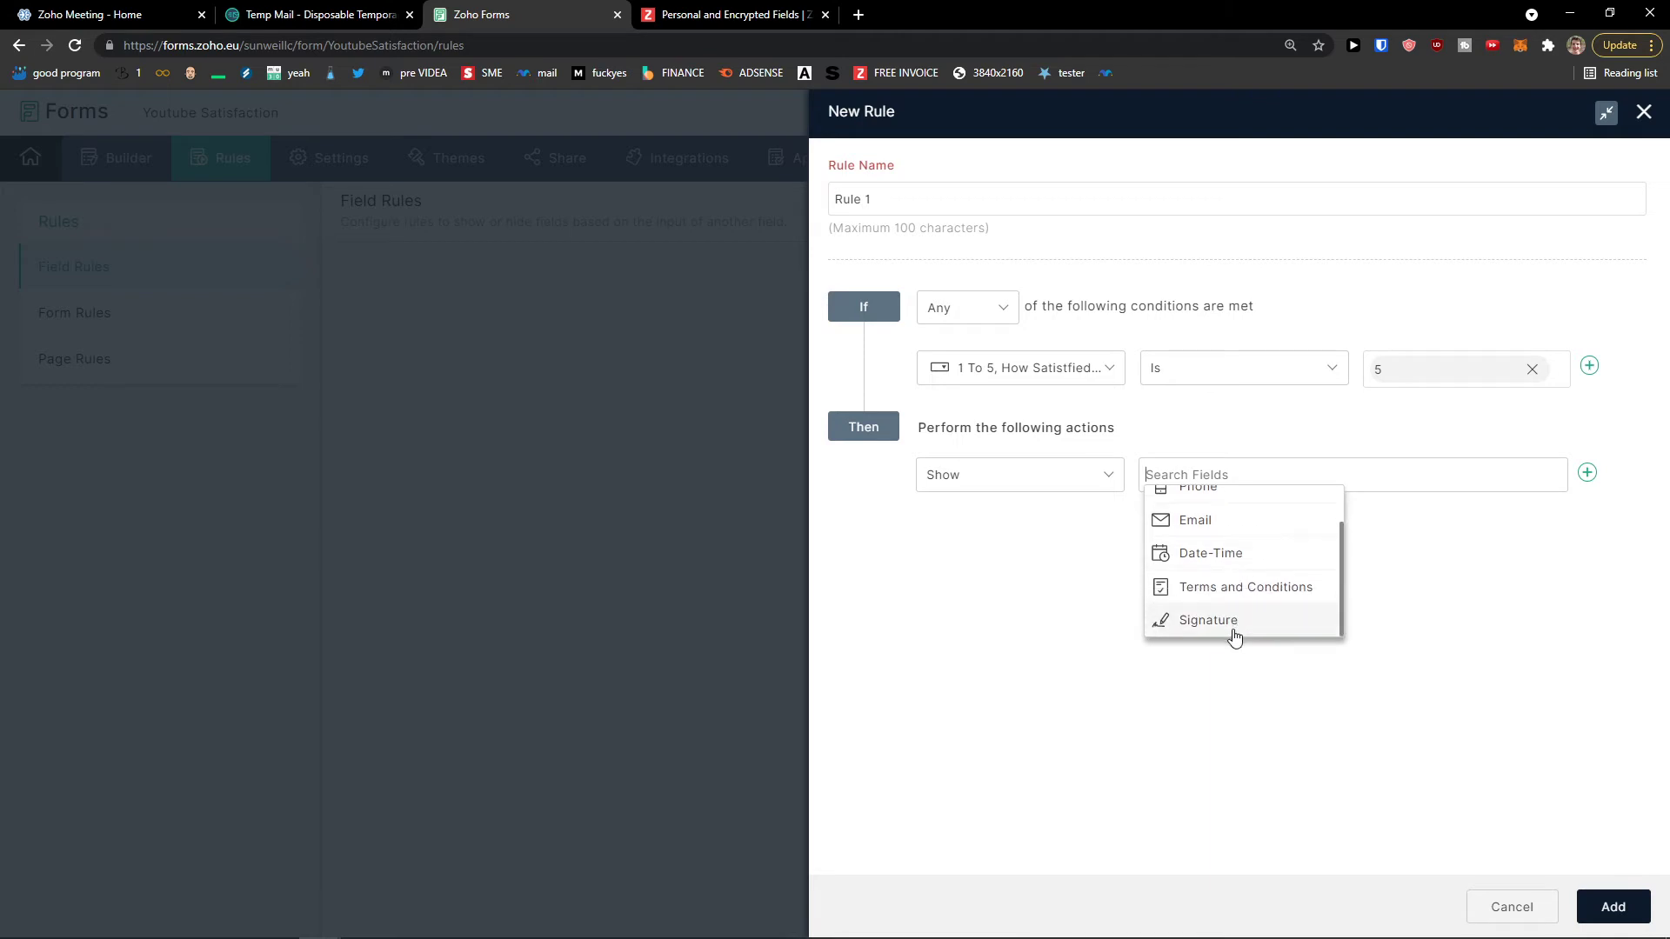
click(1221, 588)
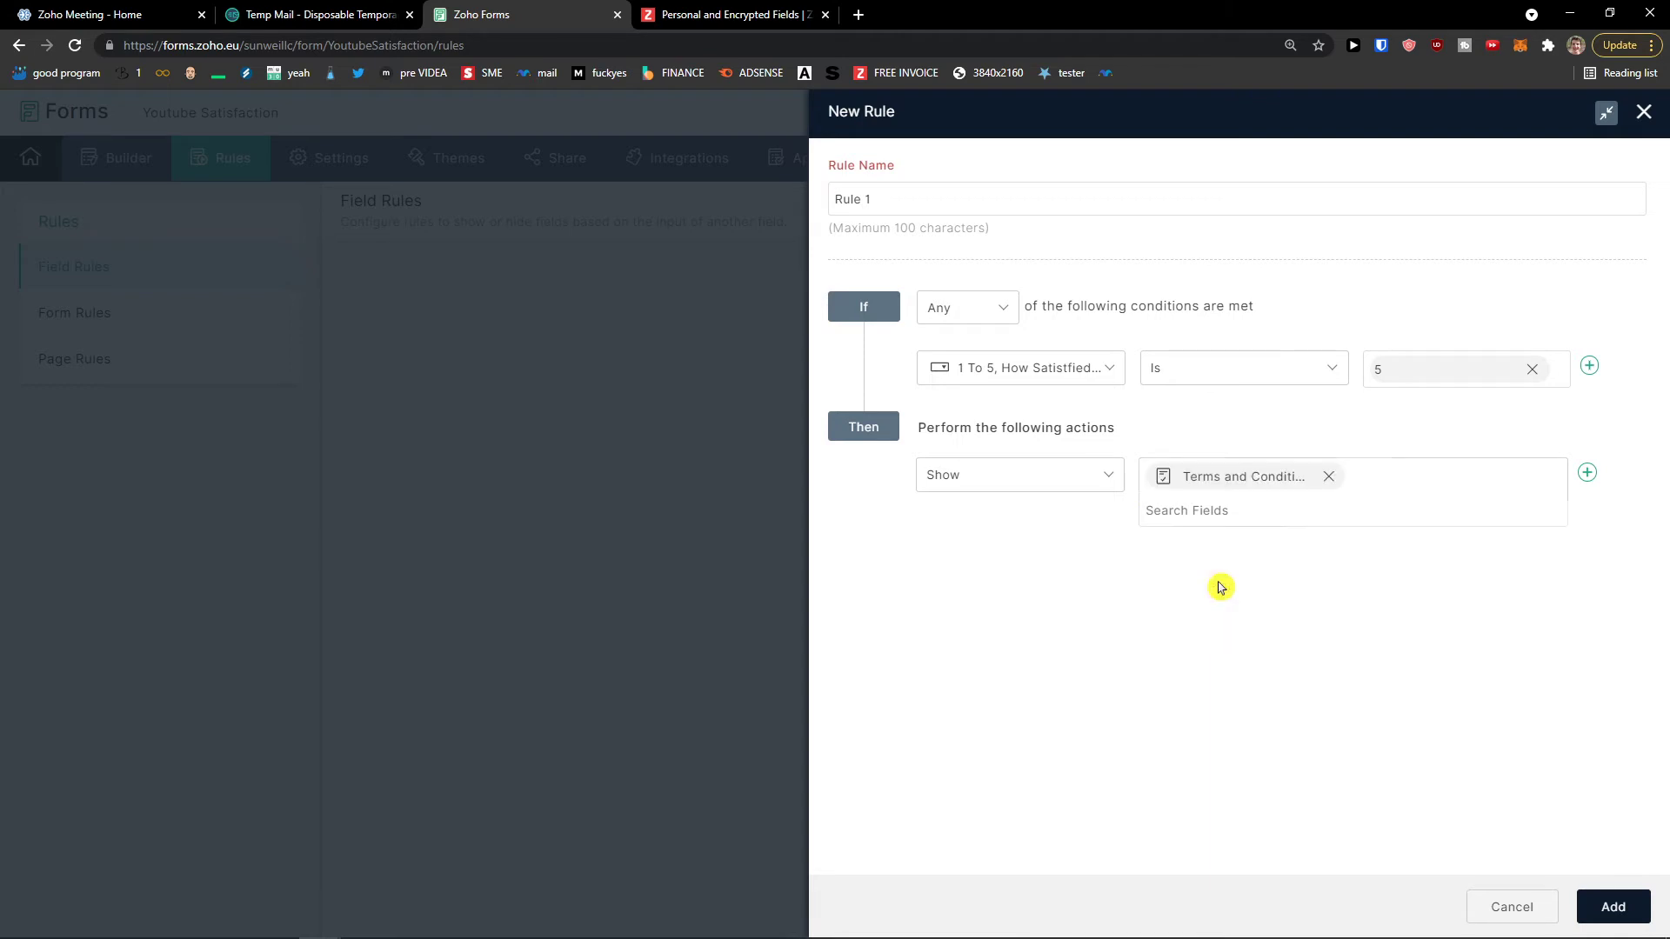
click(1236, 513)
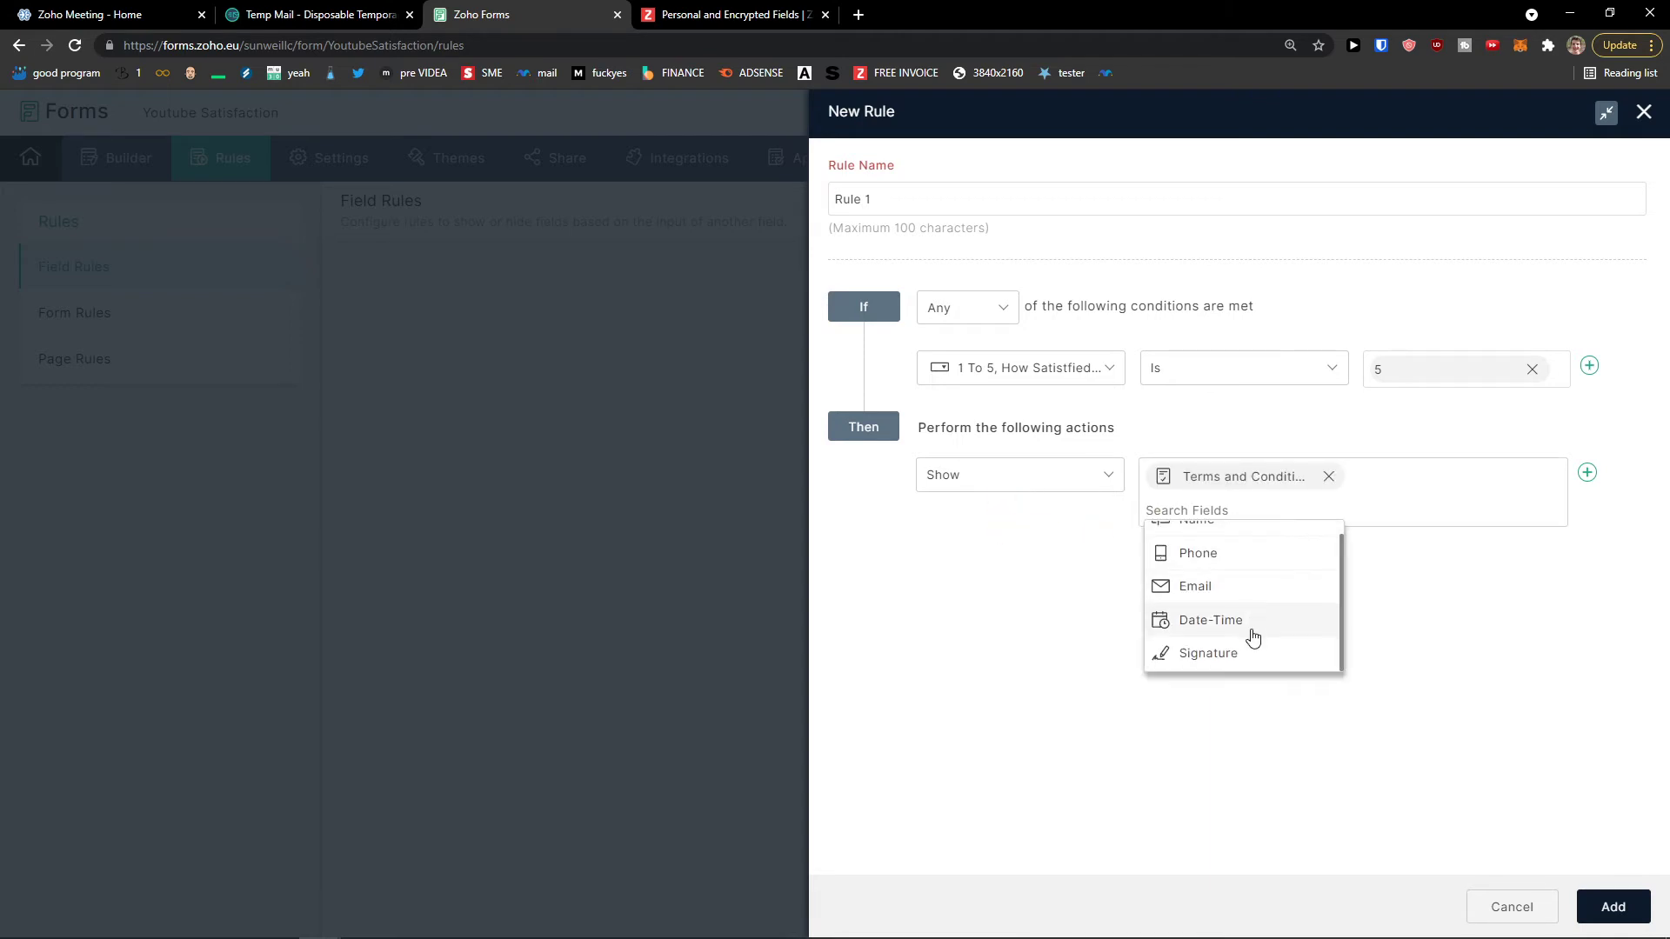
click(1230, 653)
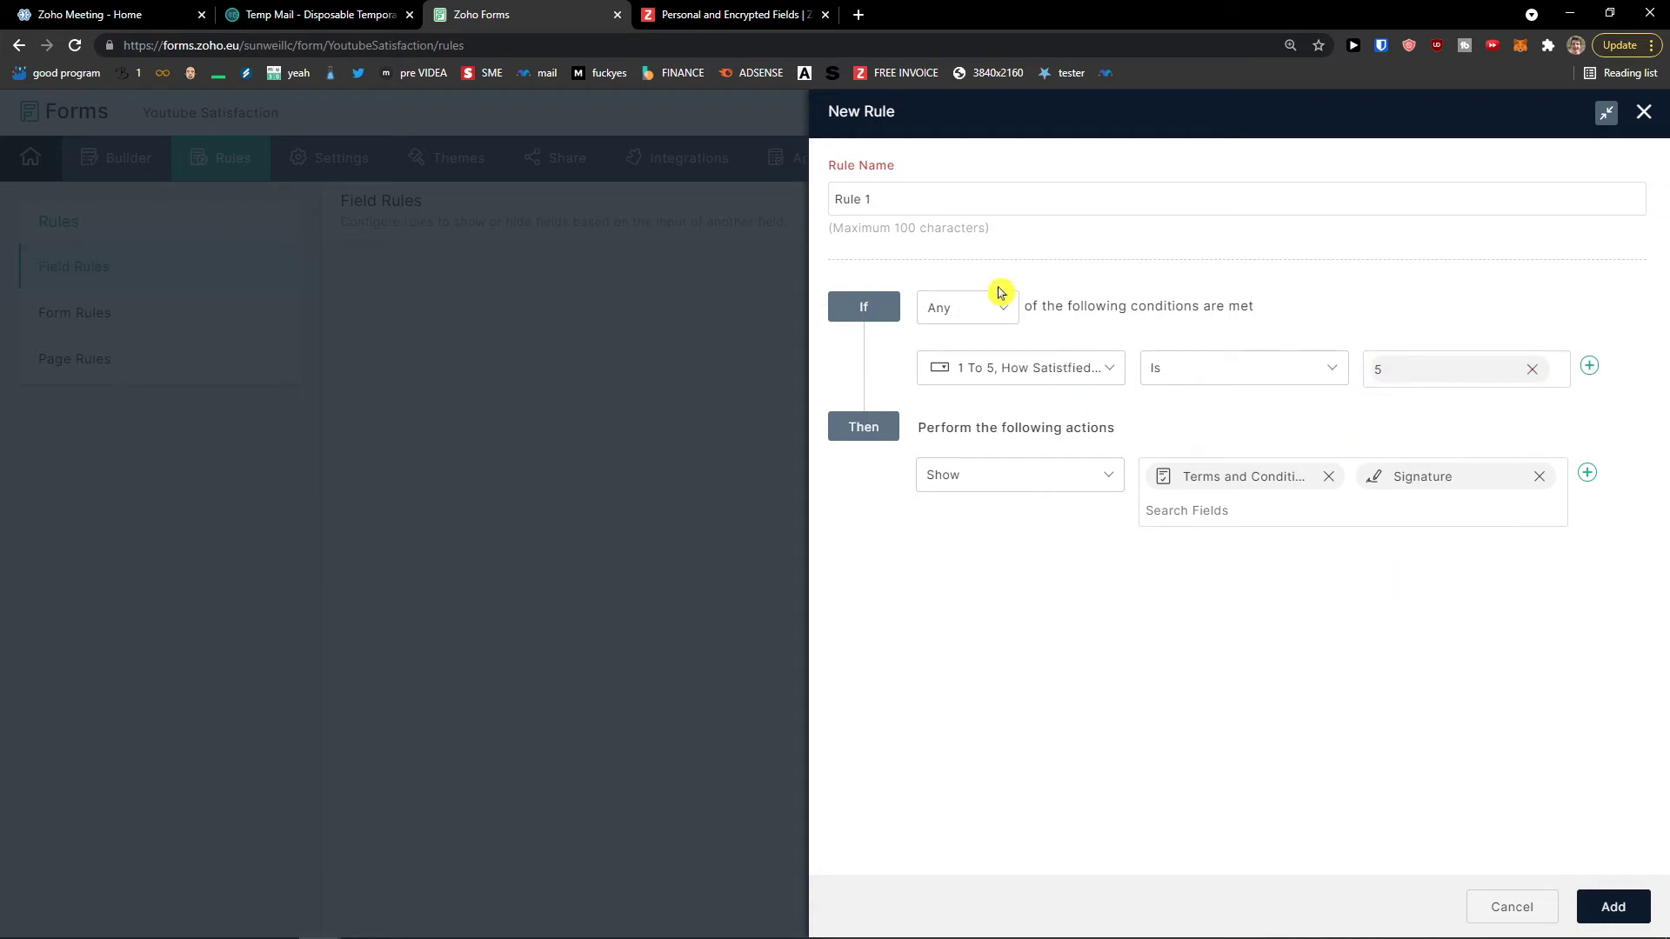
click(1613, 915)
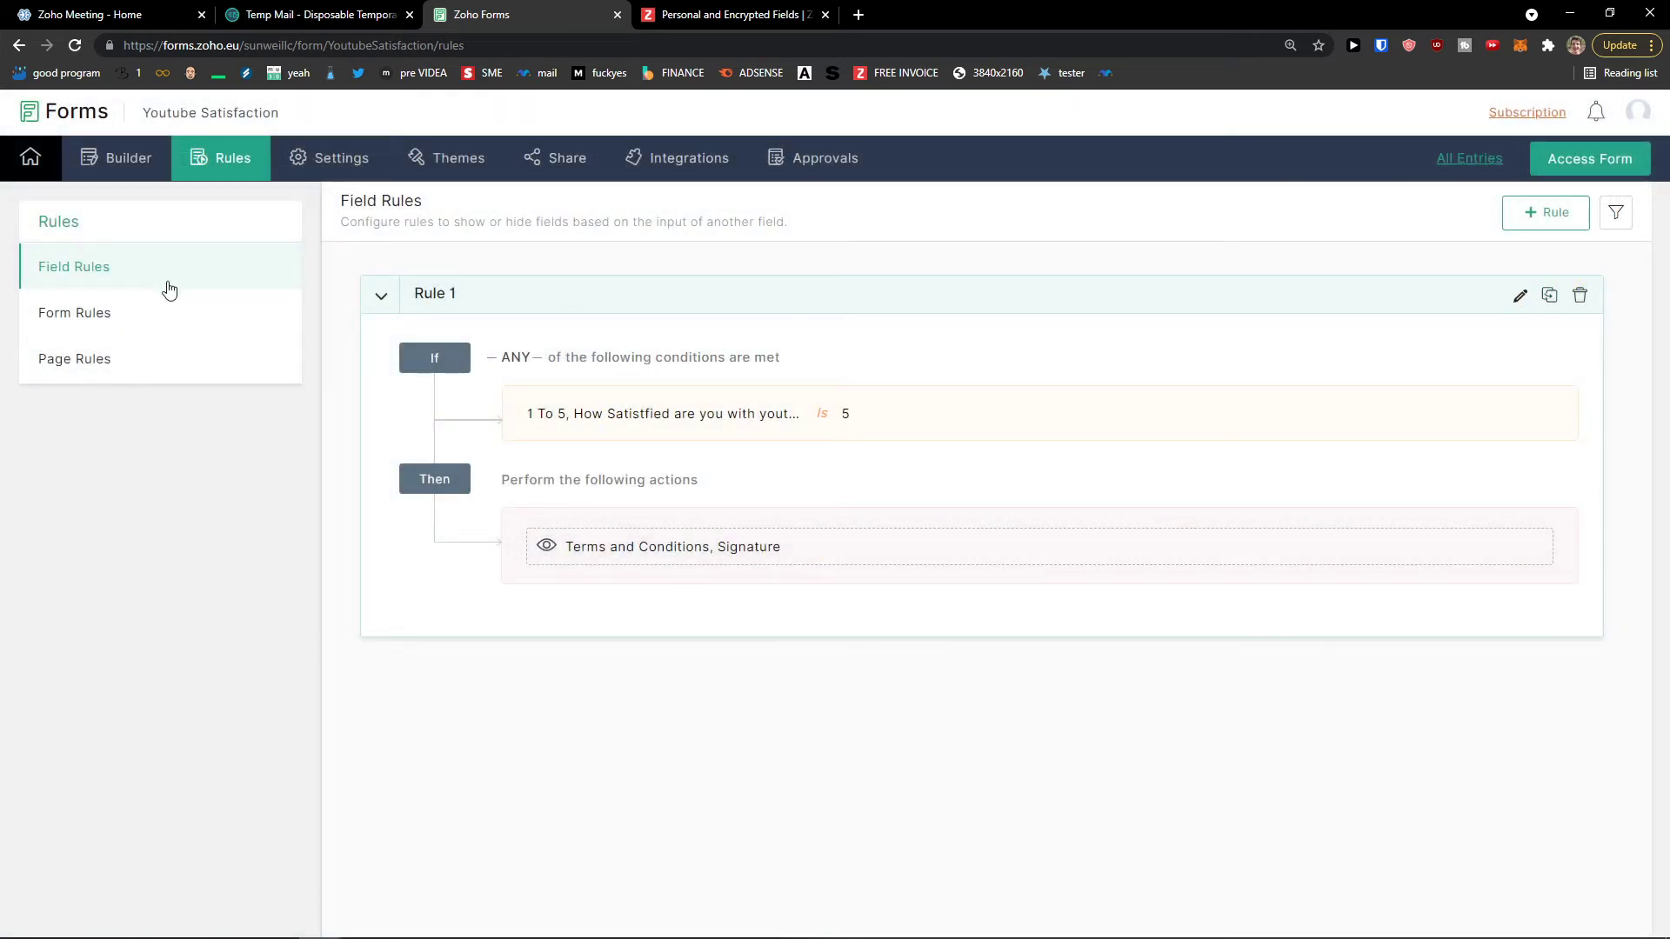
Step: Start a new form submission rule with the condition satisfaction rating is 1
click(153, 325)
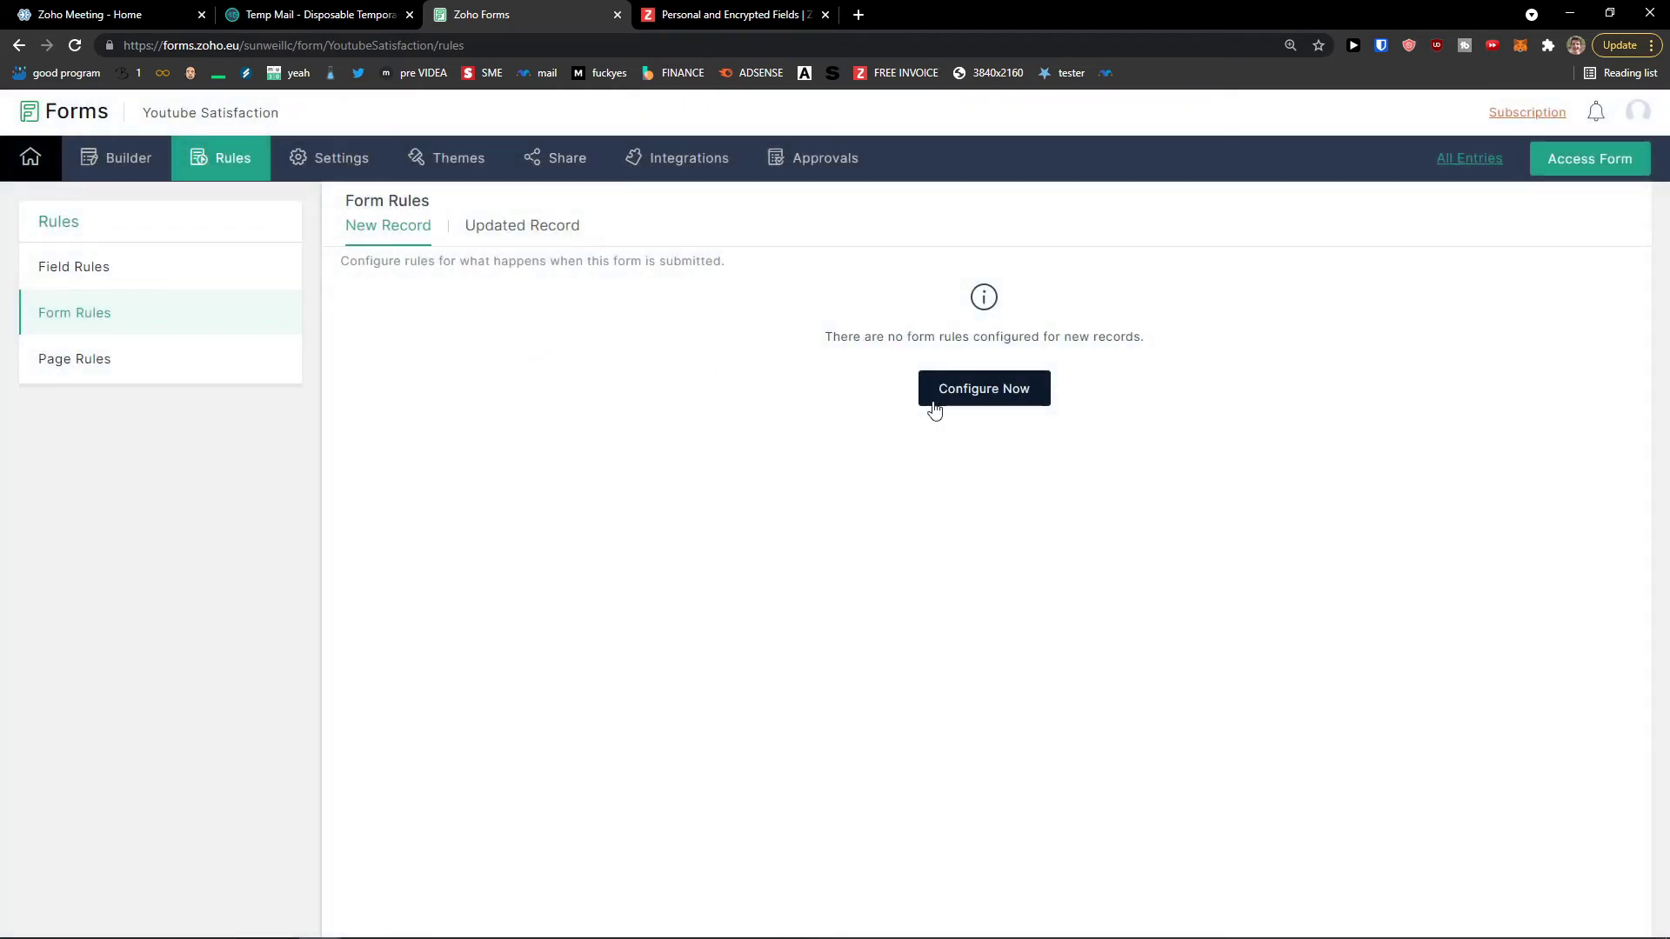
click(962, 385)
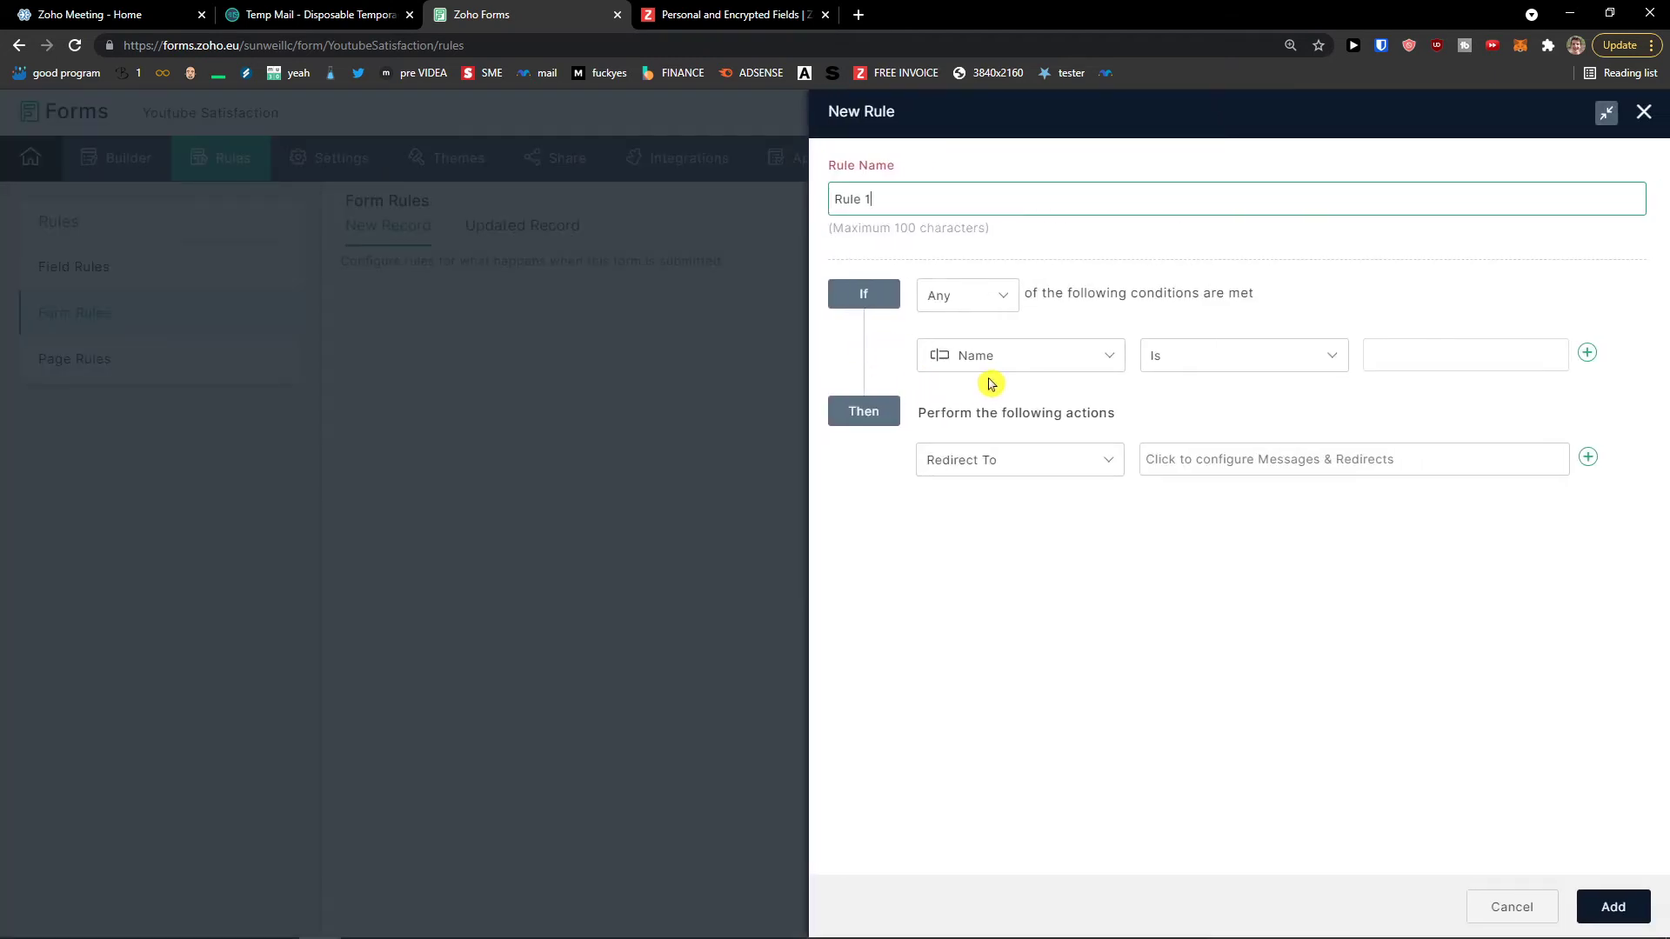
click(998, 369)
click(1001, 369)
click(999, 370)
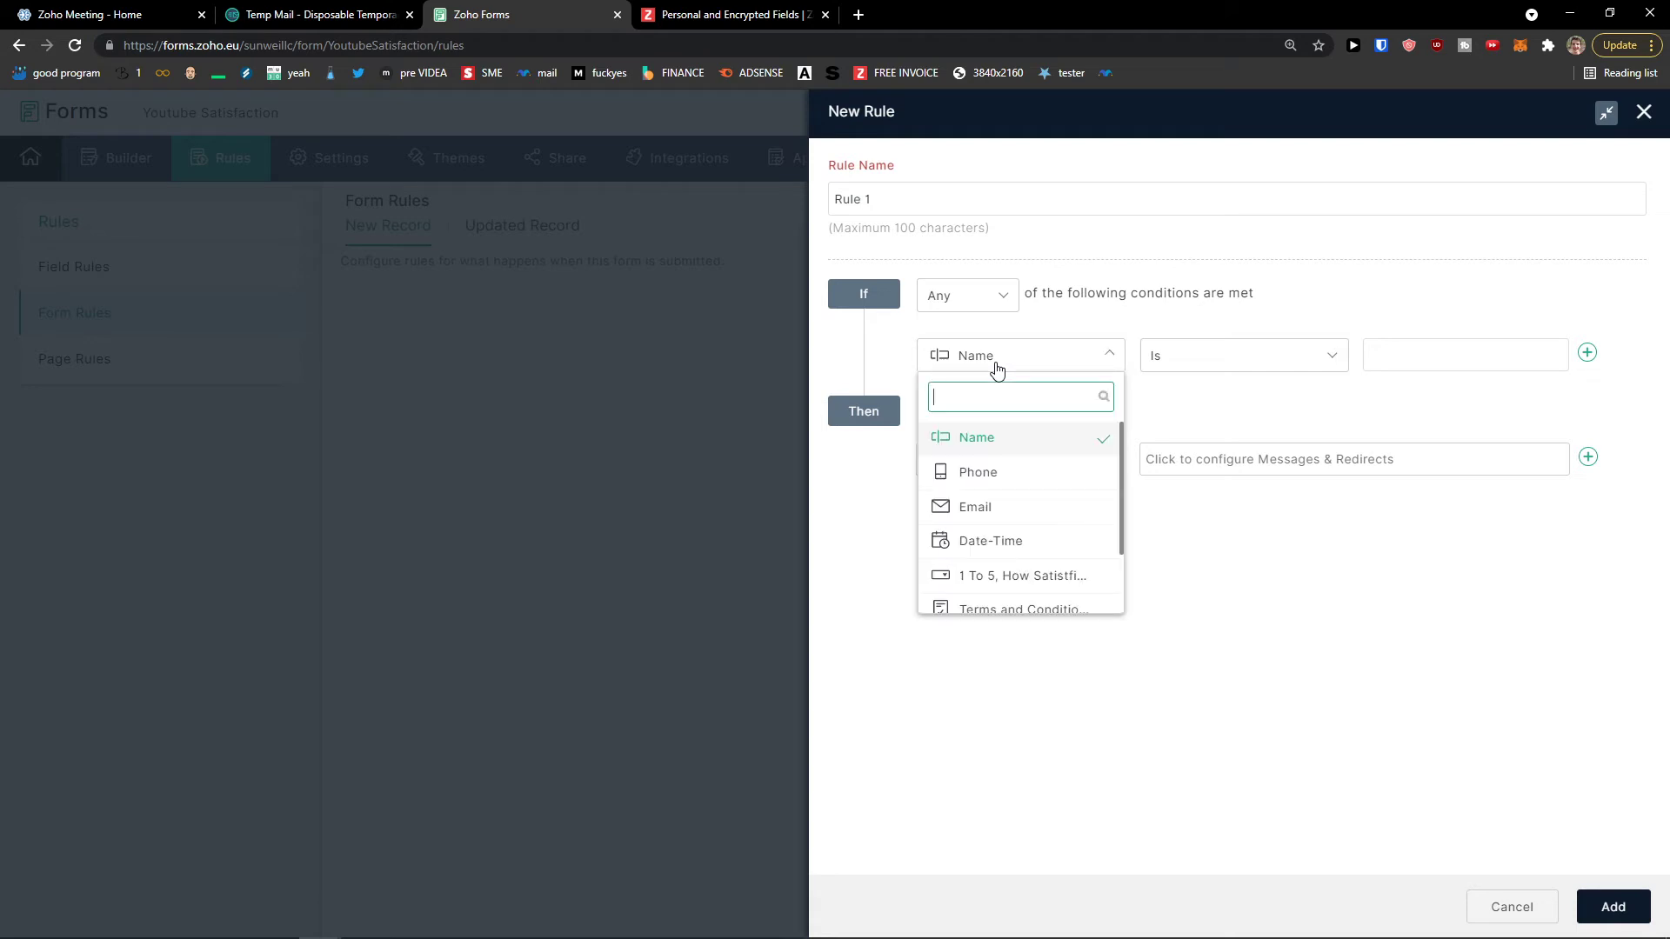
click(1032, 471)
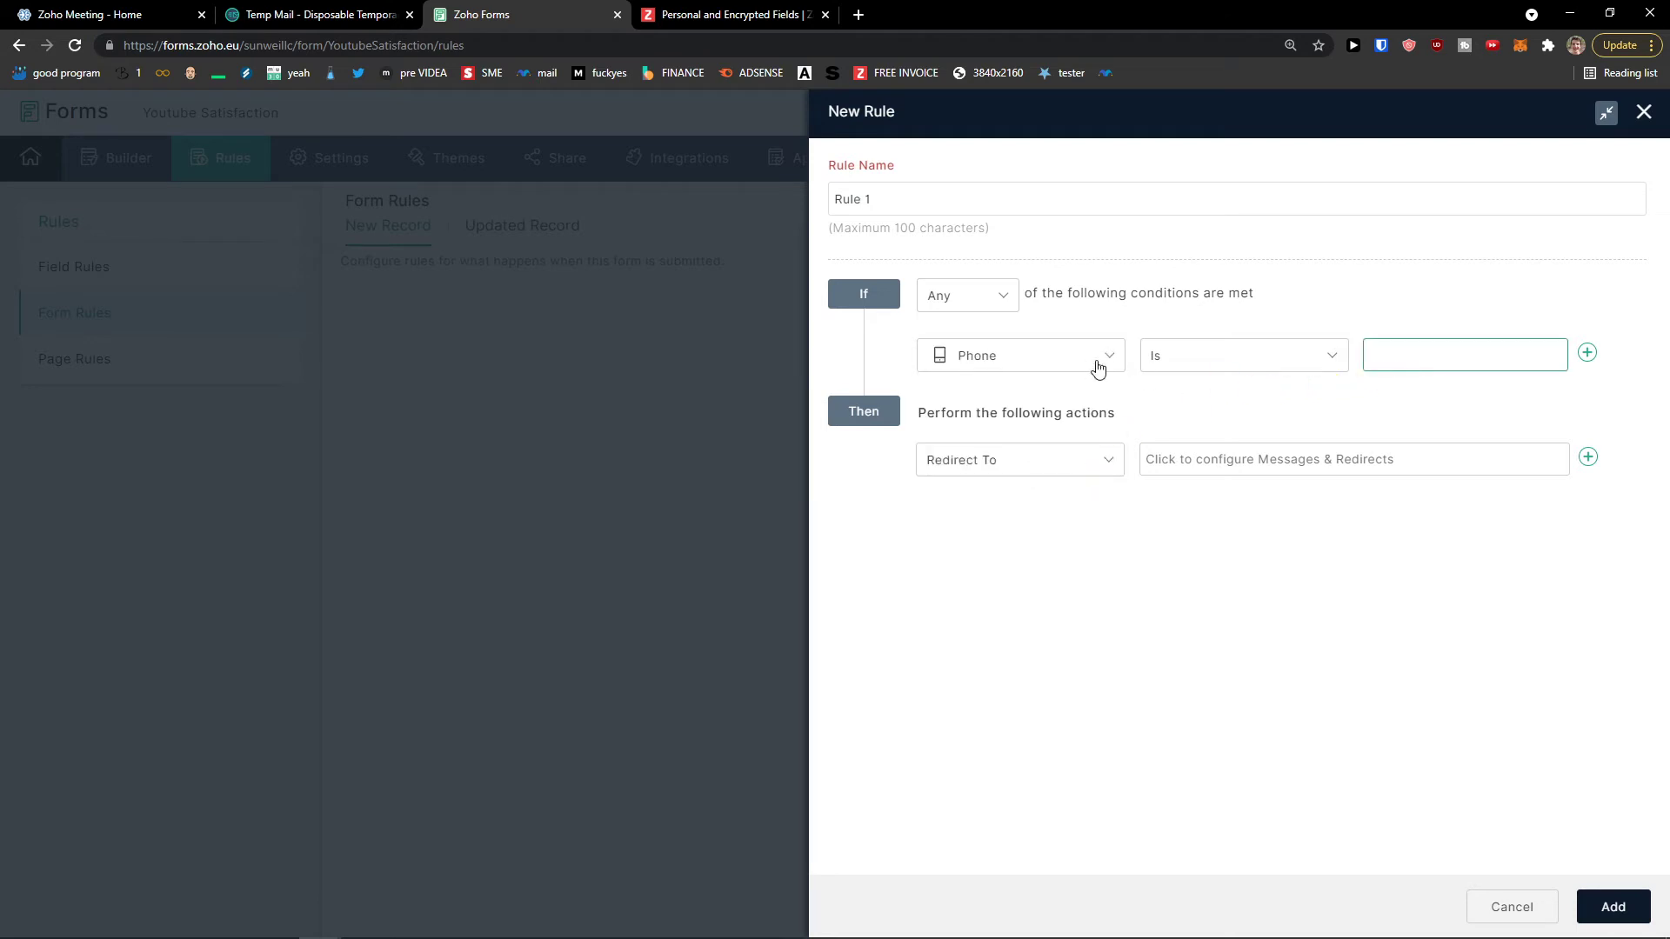
text(1)
click(1048, 461)
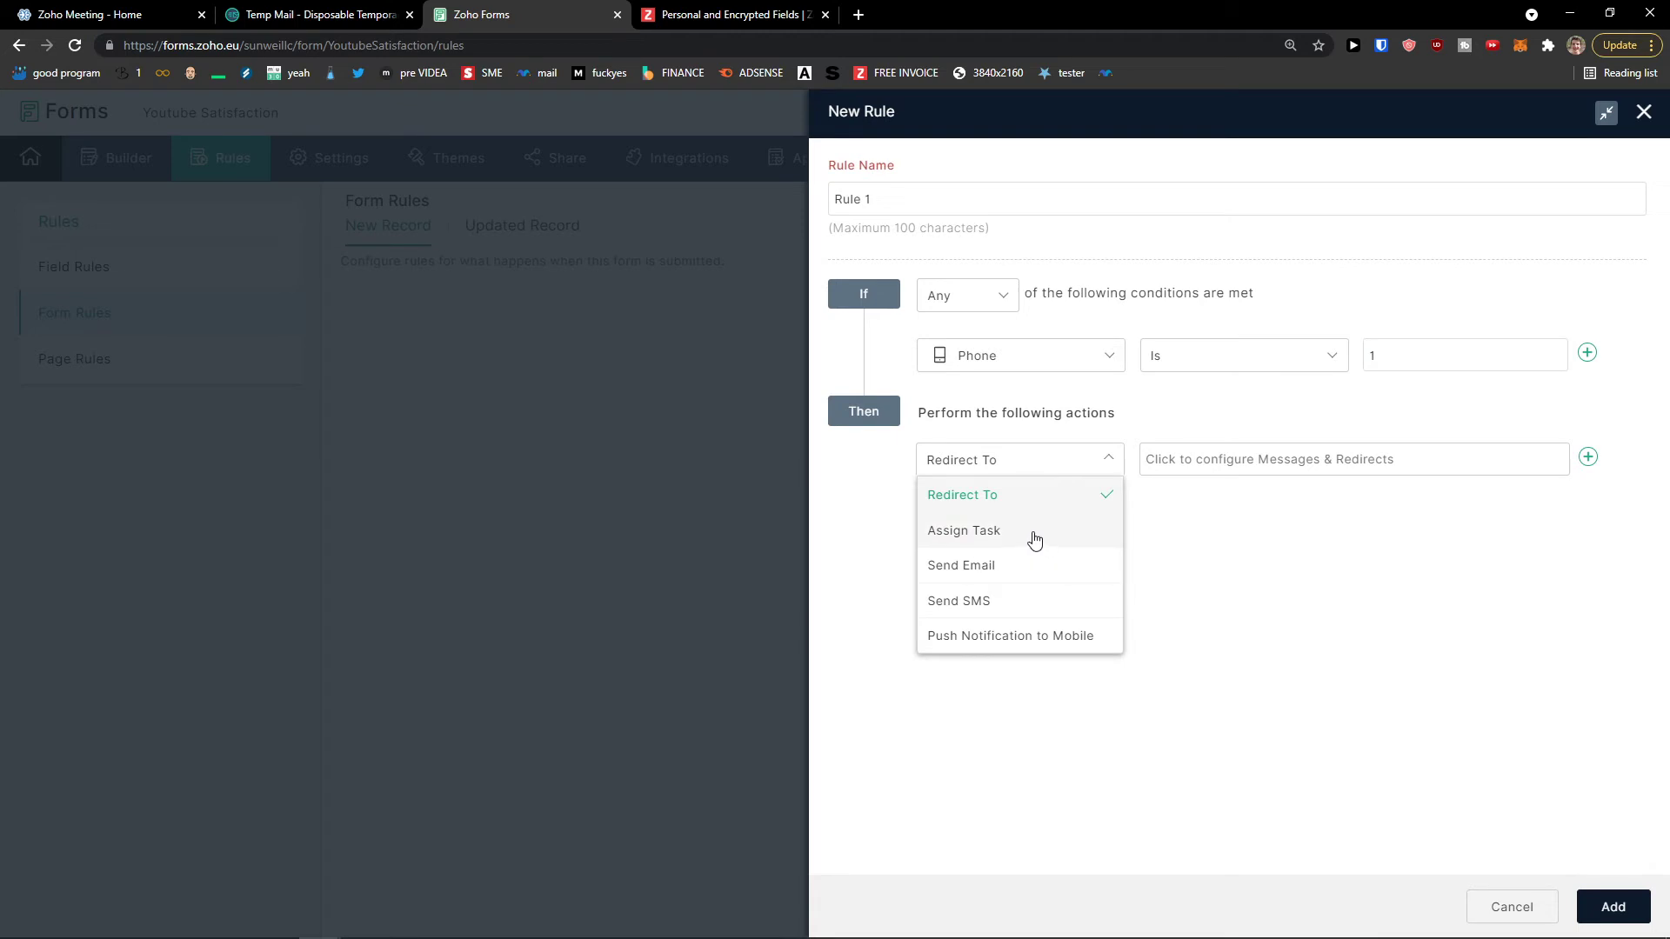
click(1012, 363)
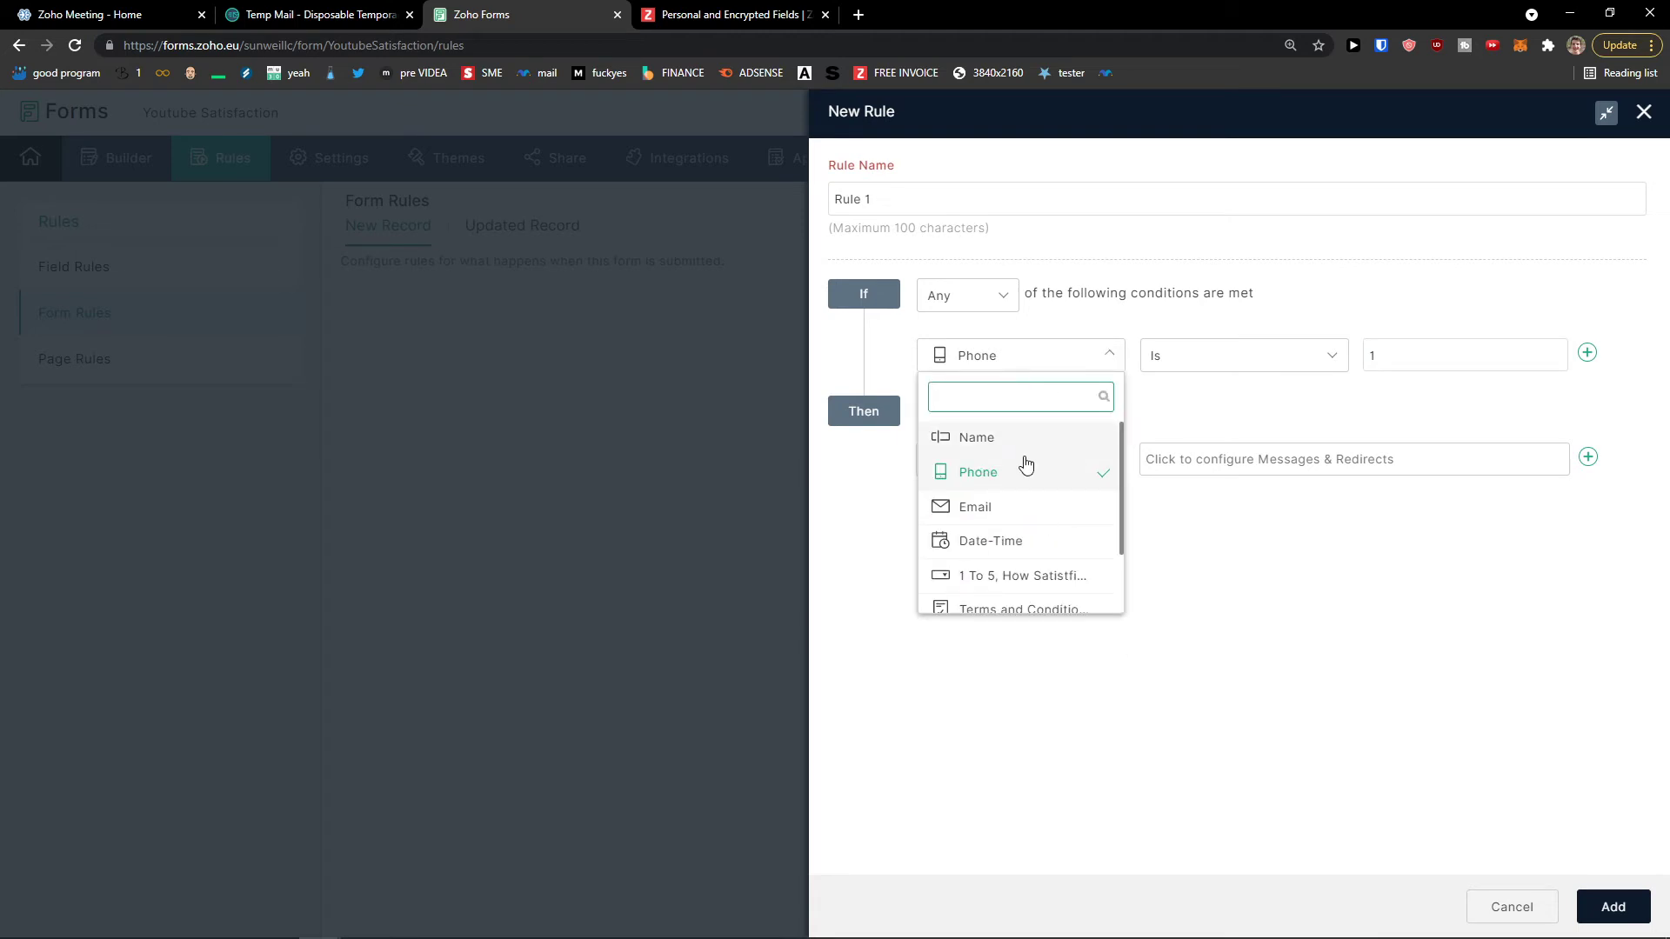
click(1018, 574)
click(1439, 355)
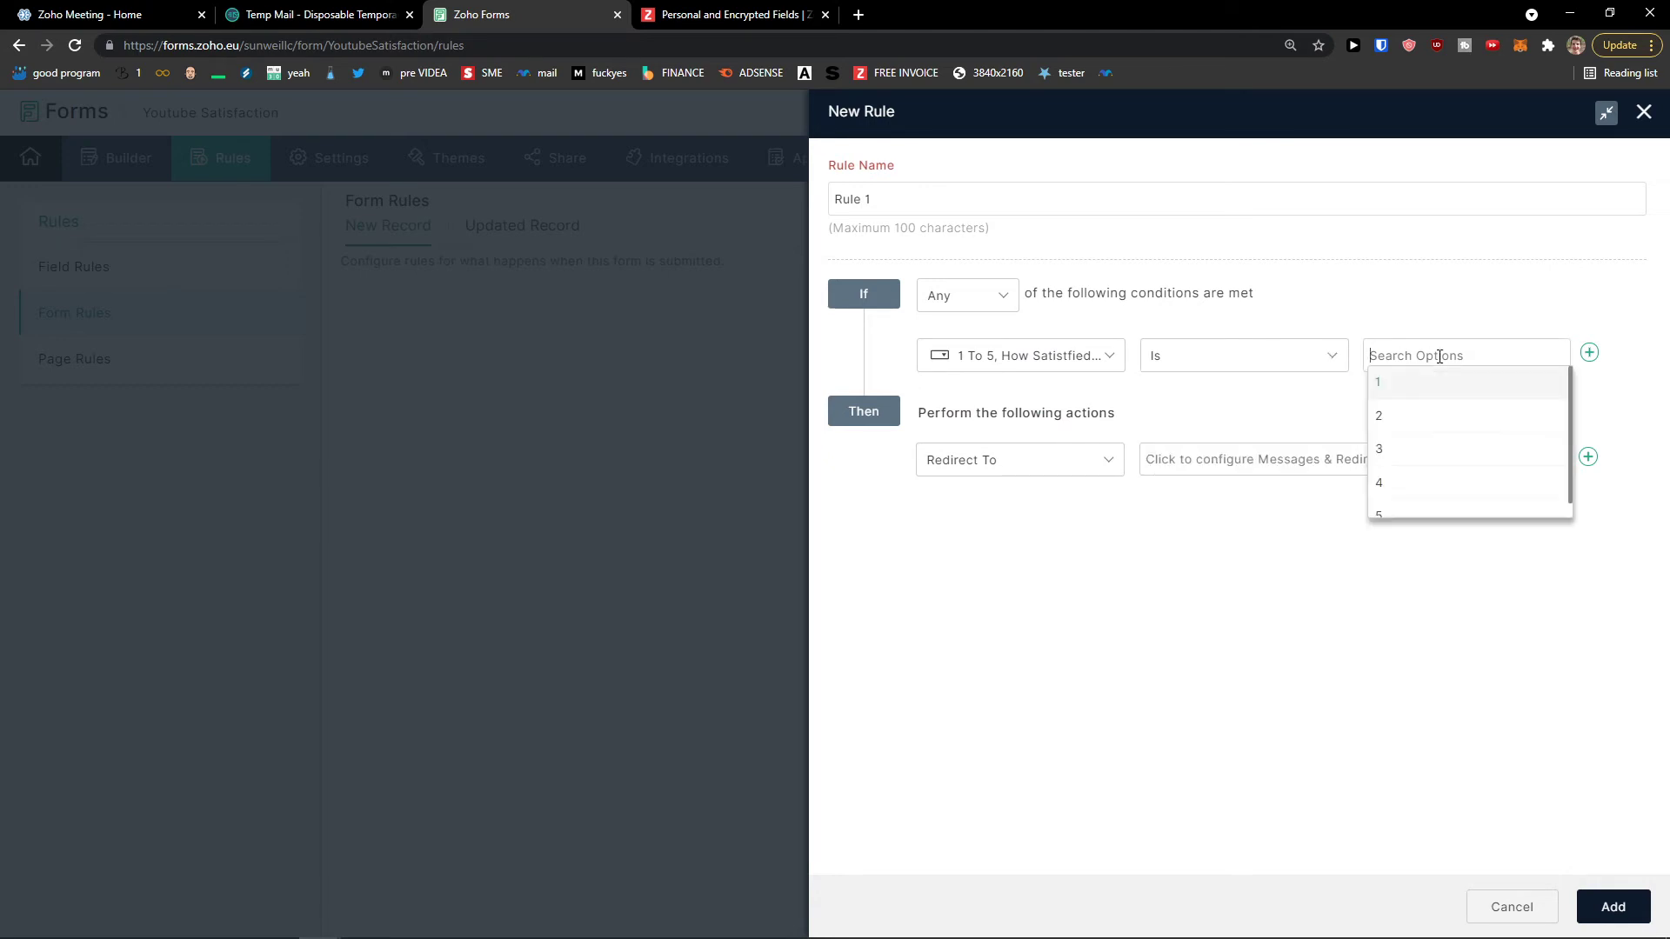
click(1409, 385)
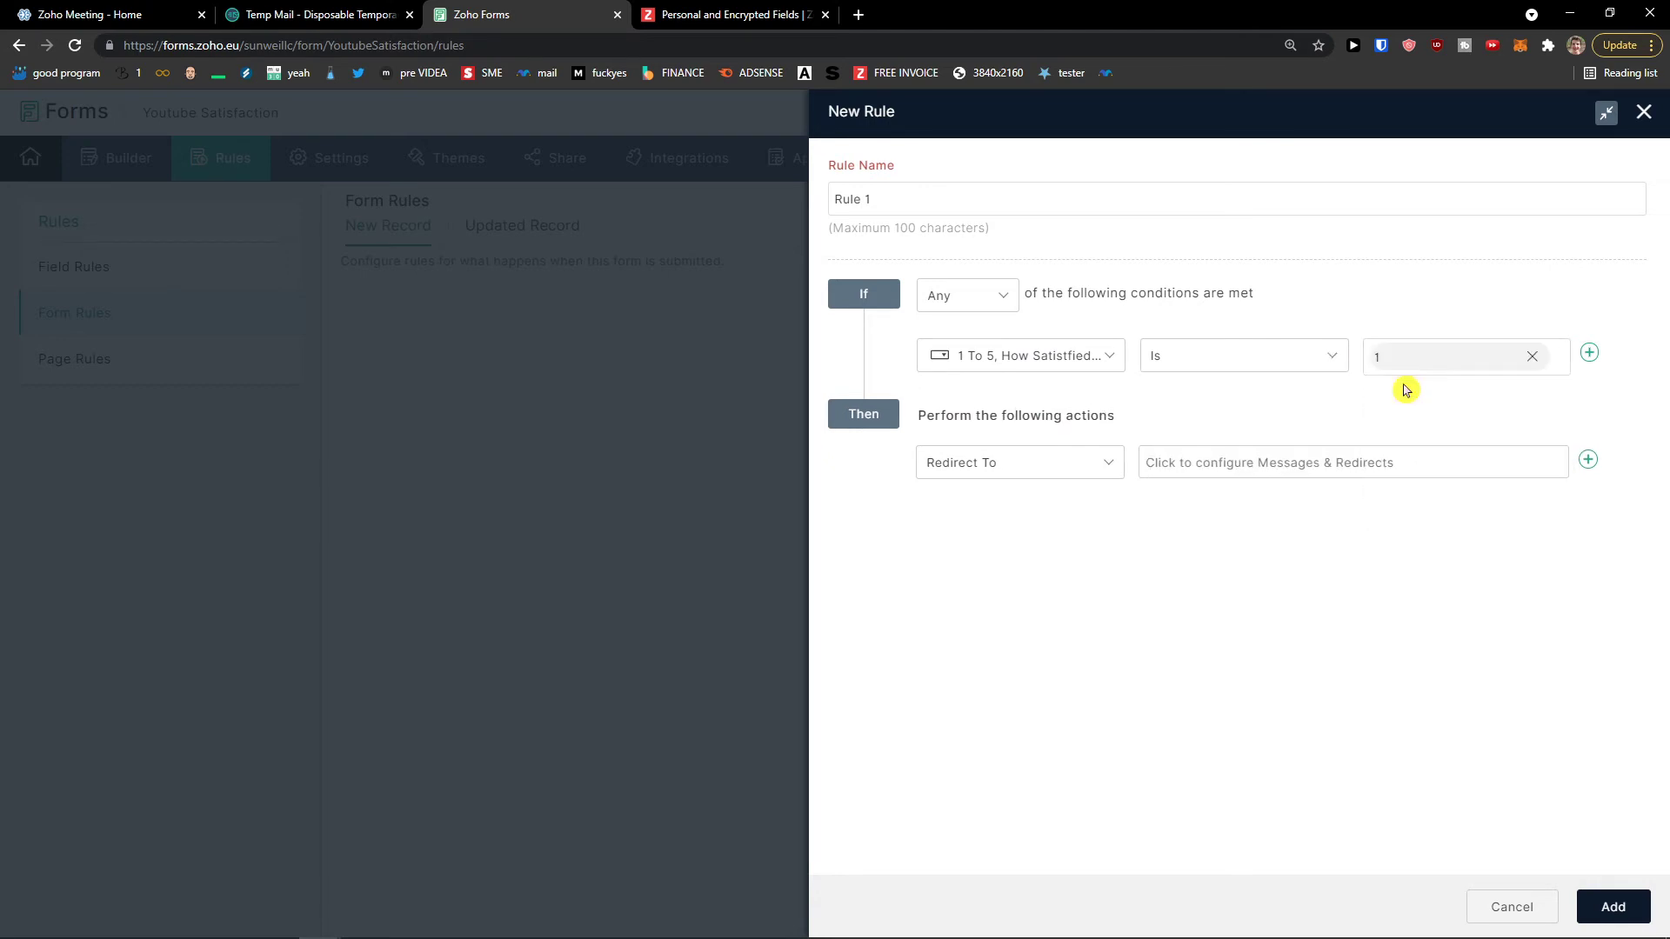
click(1590, 353)
click(1614, 410)
Step: Try a Send Email action, discard the unsaved rule, then view Page Rules and form settings
click(1098, 365)
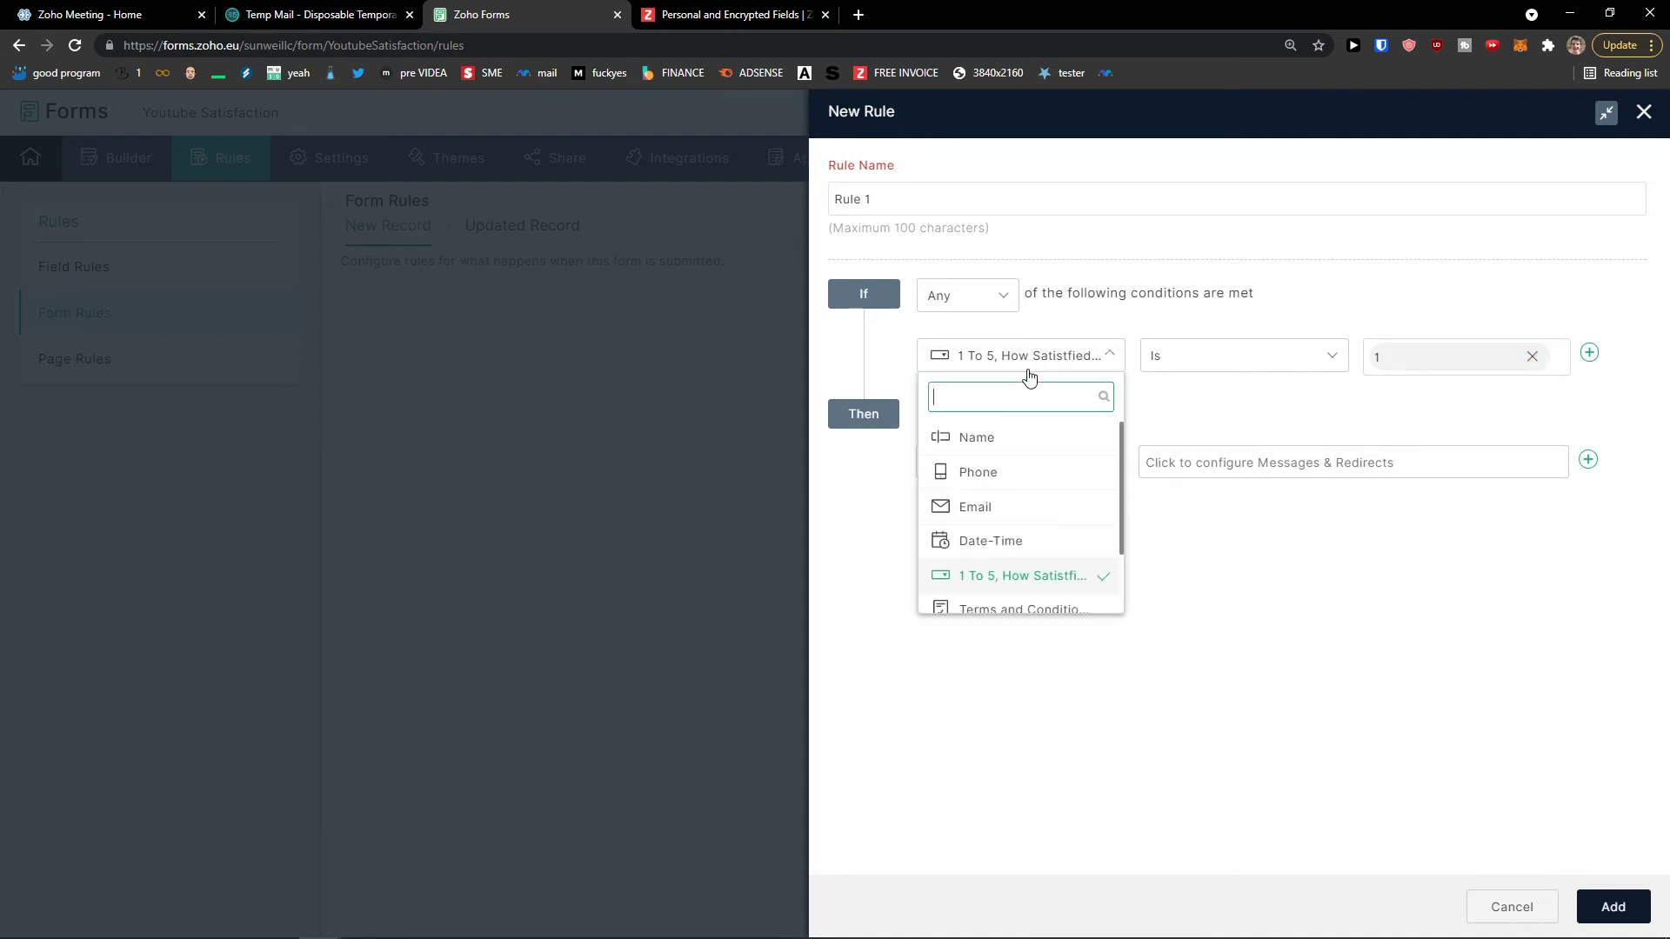
click(1035, 358)
click(1028, 469)
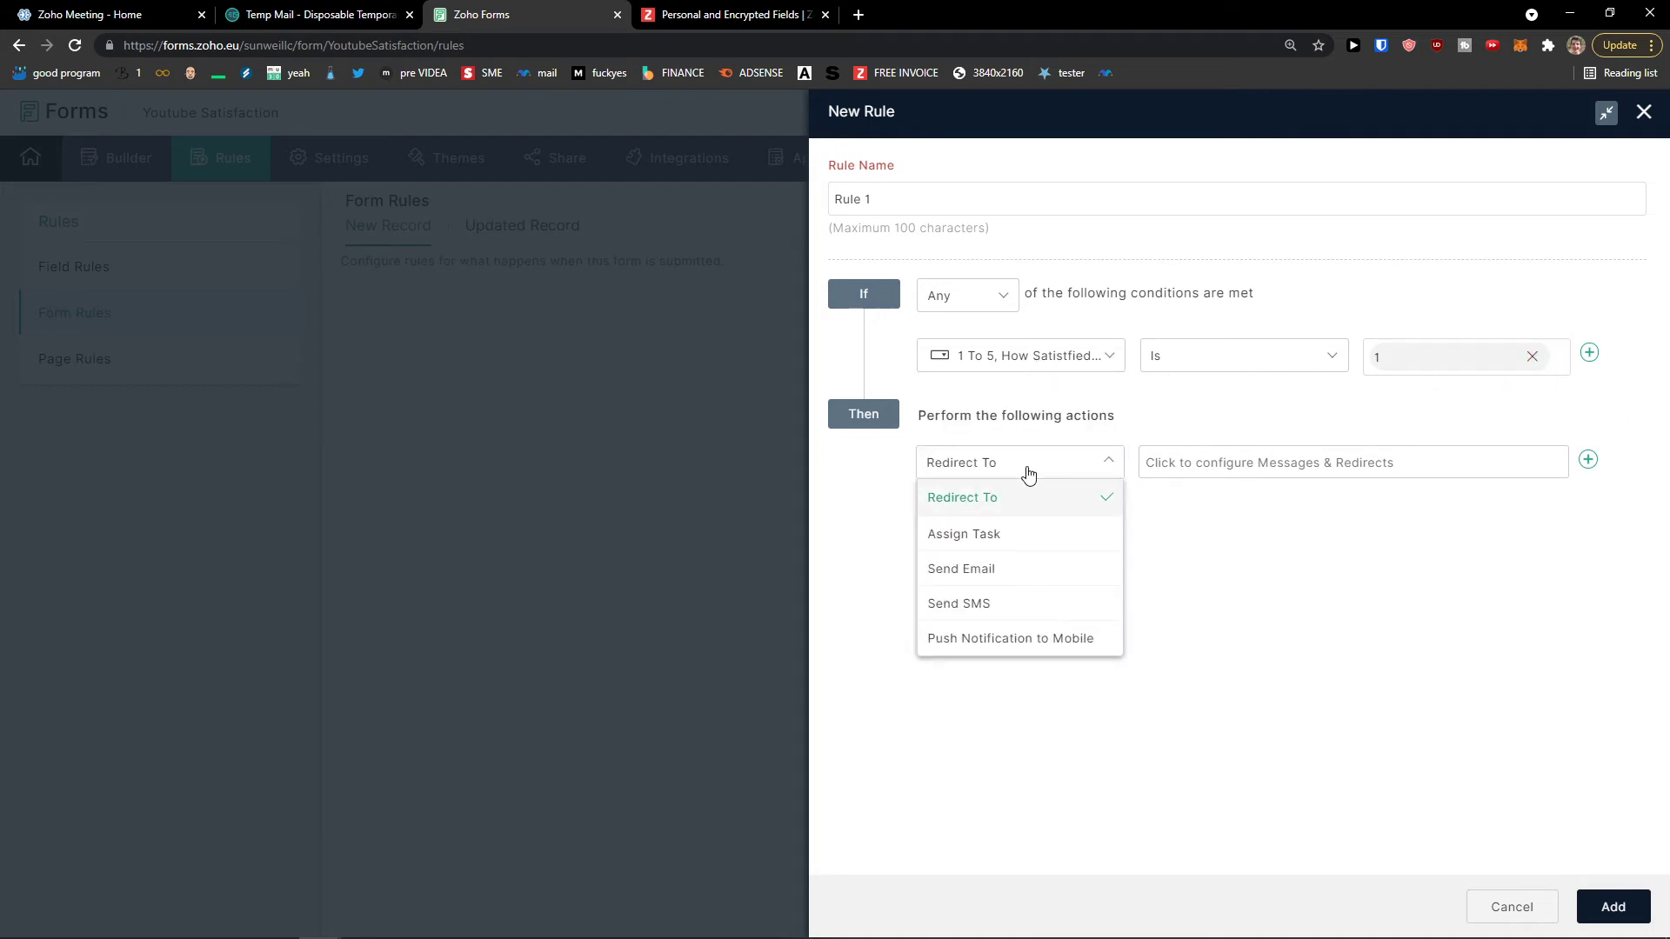
click(1036, 571)
click(1141, 492)
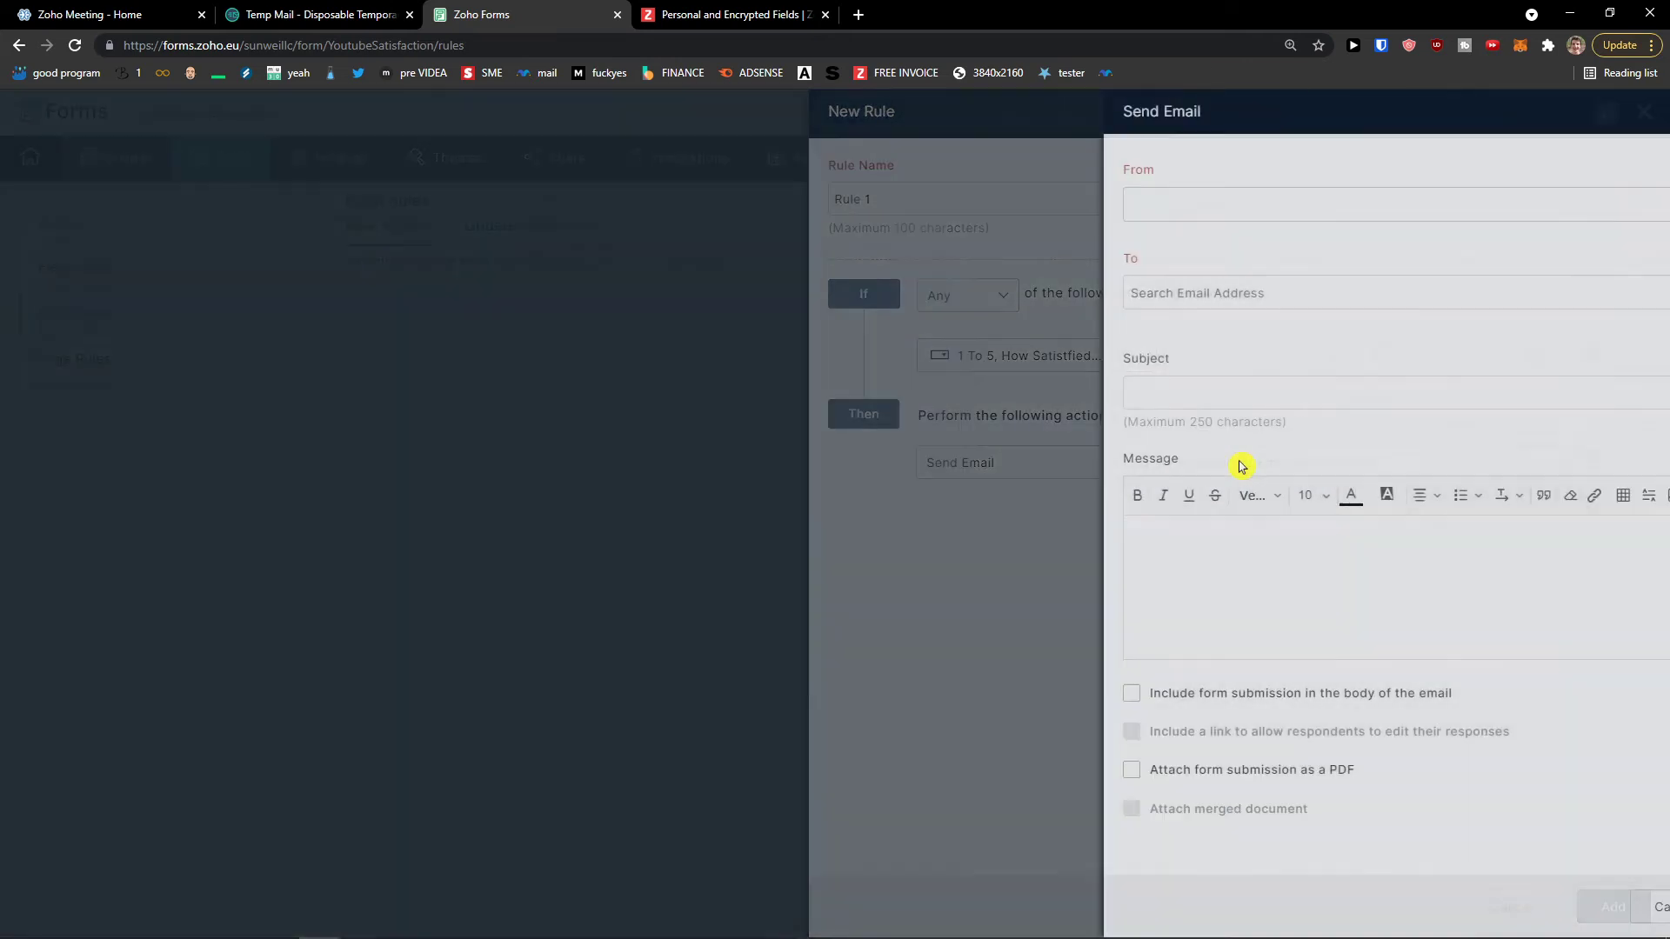
click(1644, 112)
click(1482, 445)
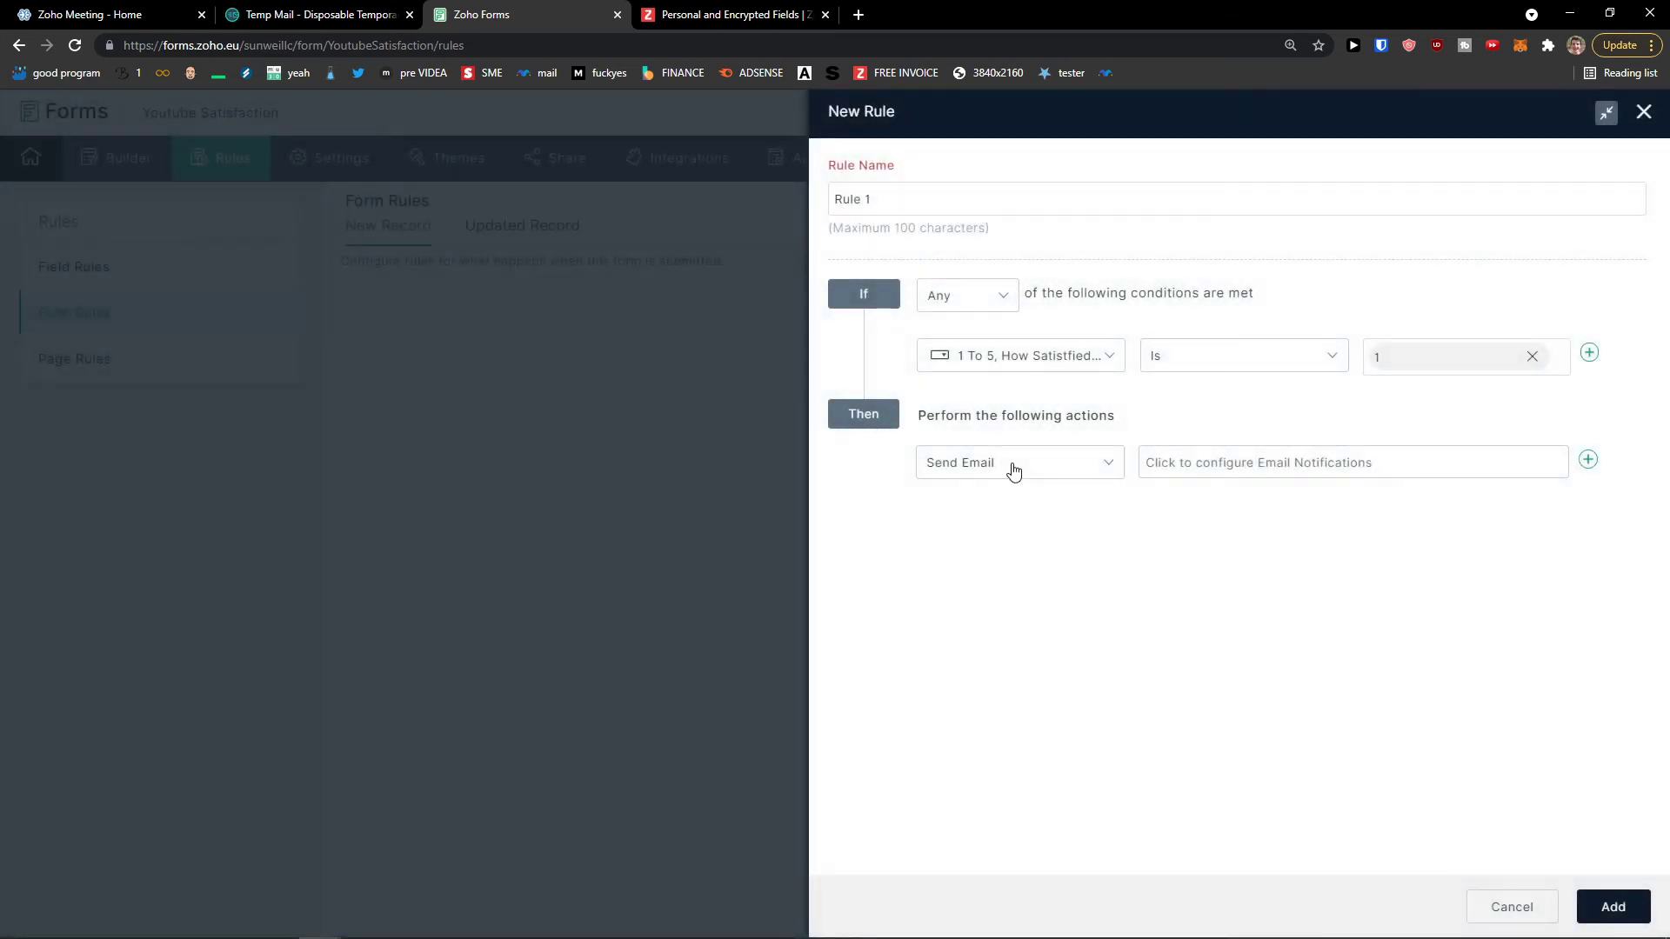
click(1020, 465)
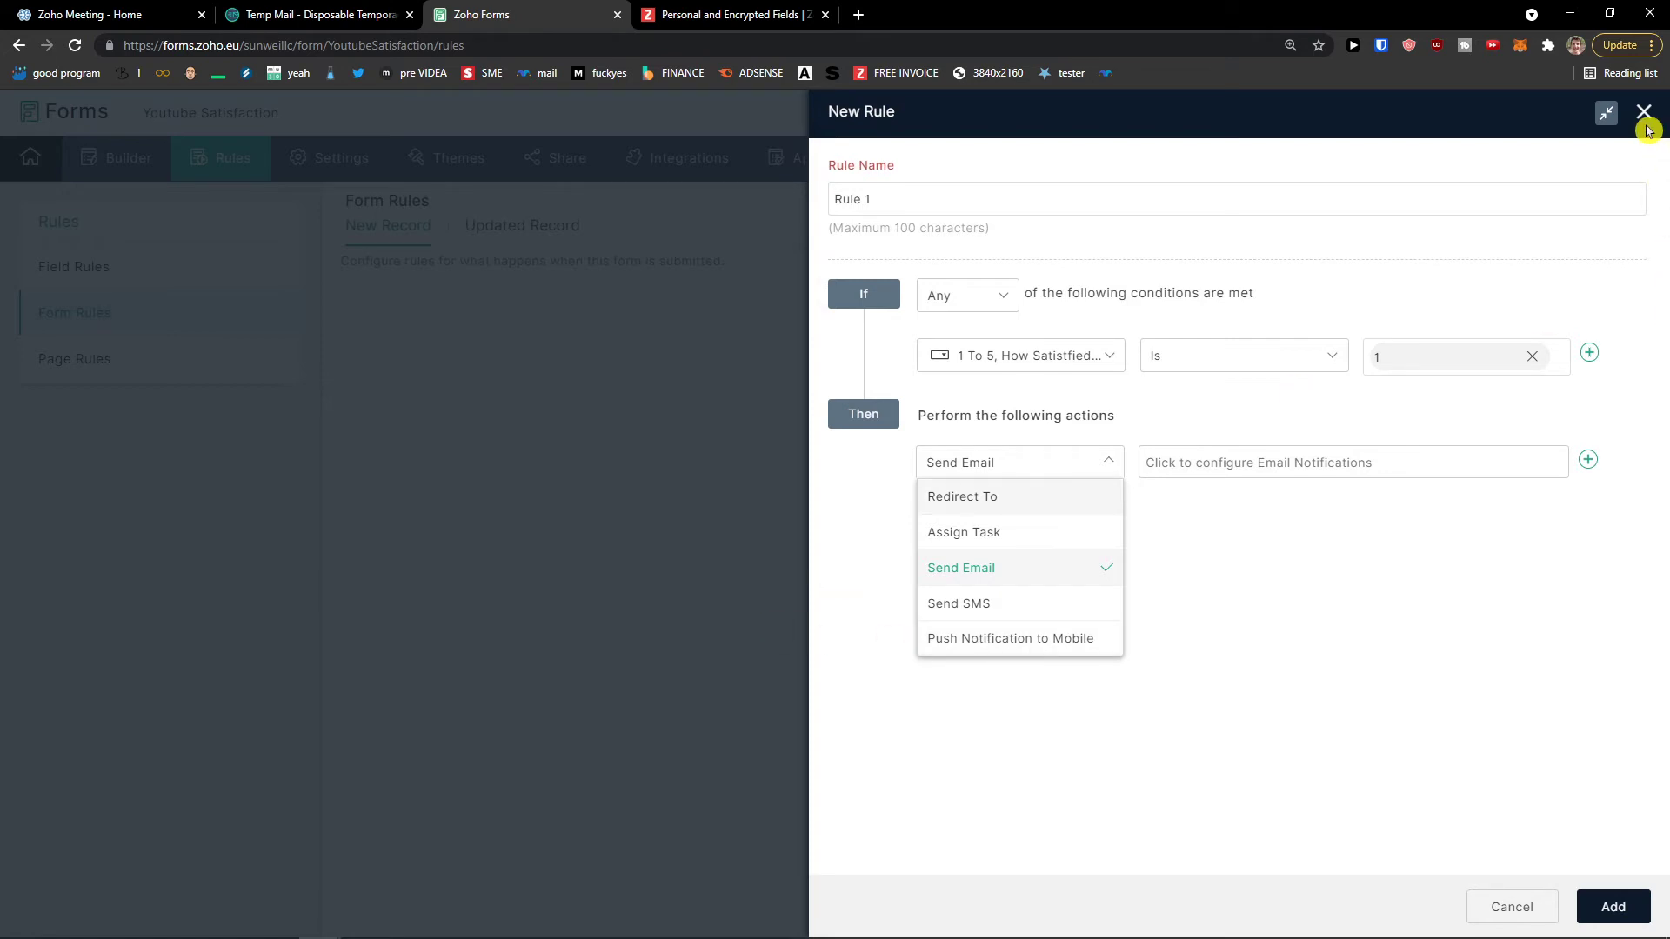
click(1643, 111)
click(1427, 450)
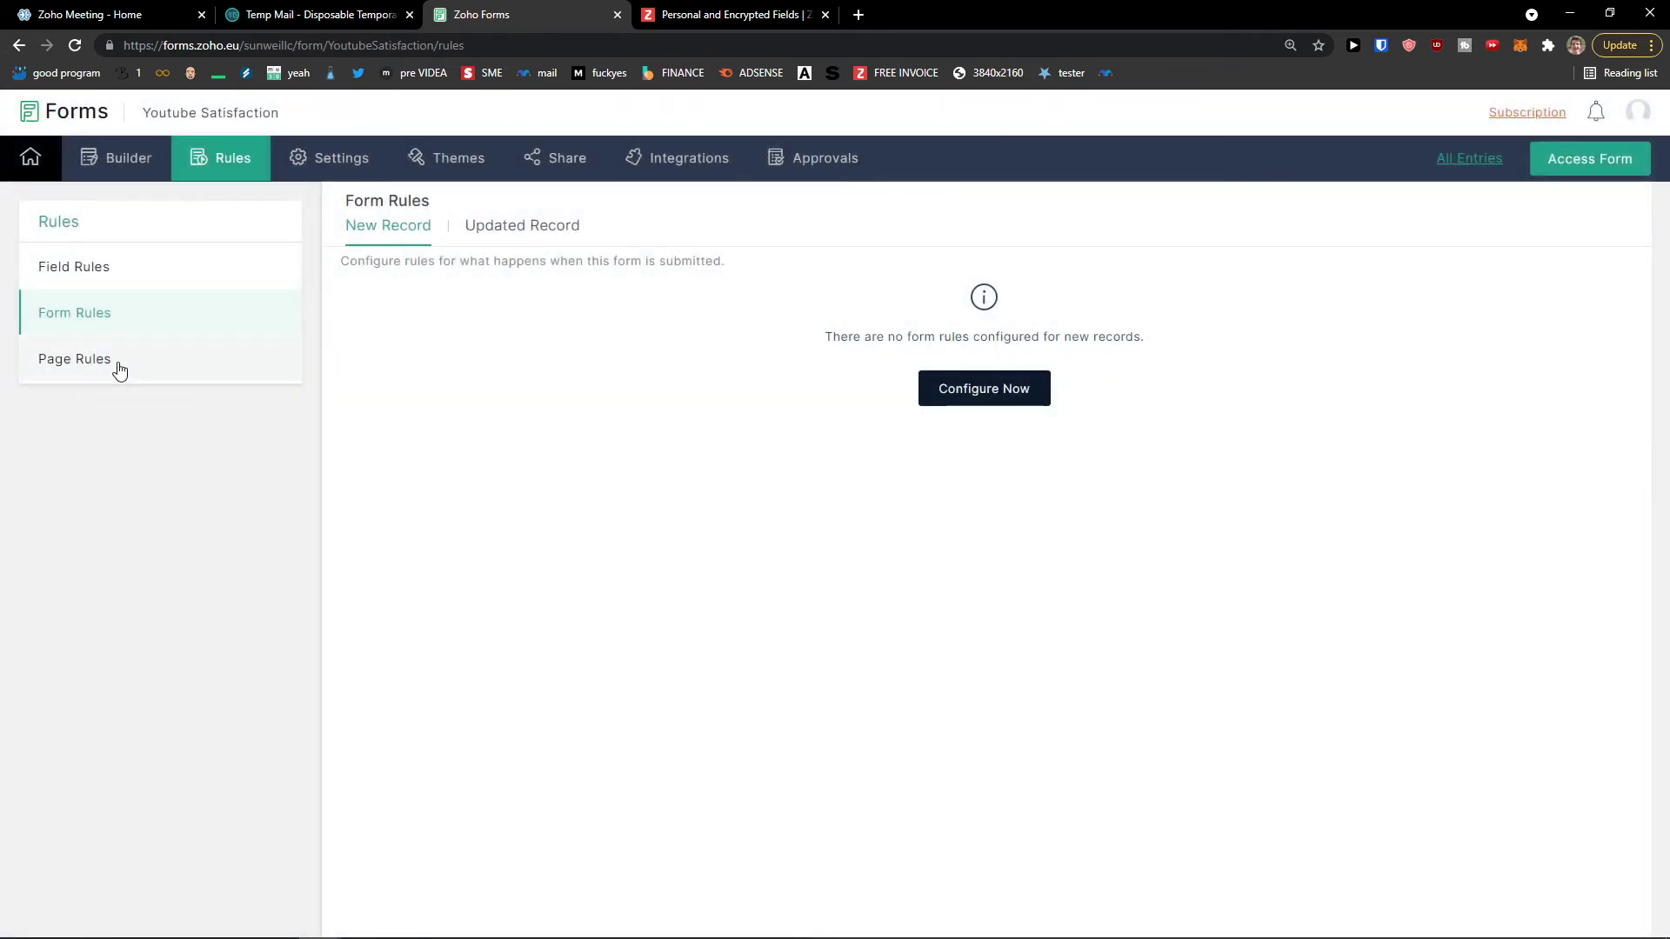
click(119, 369)
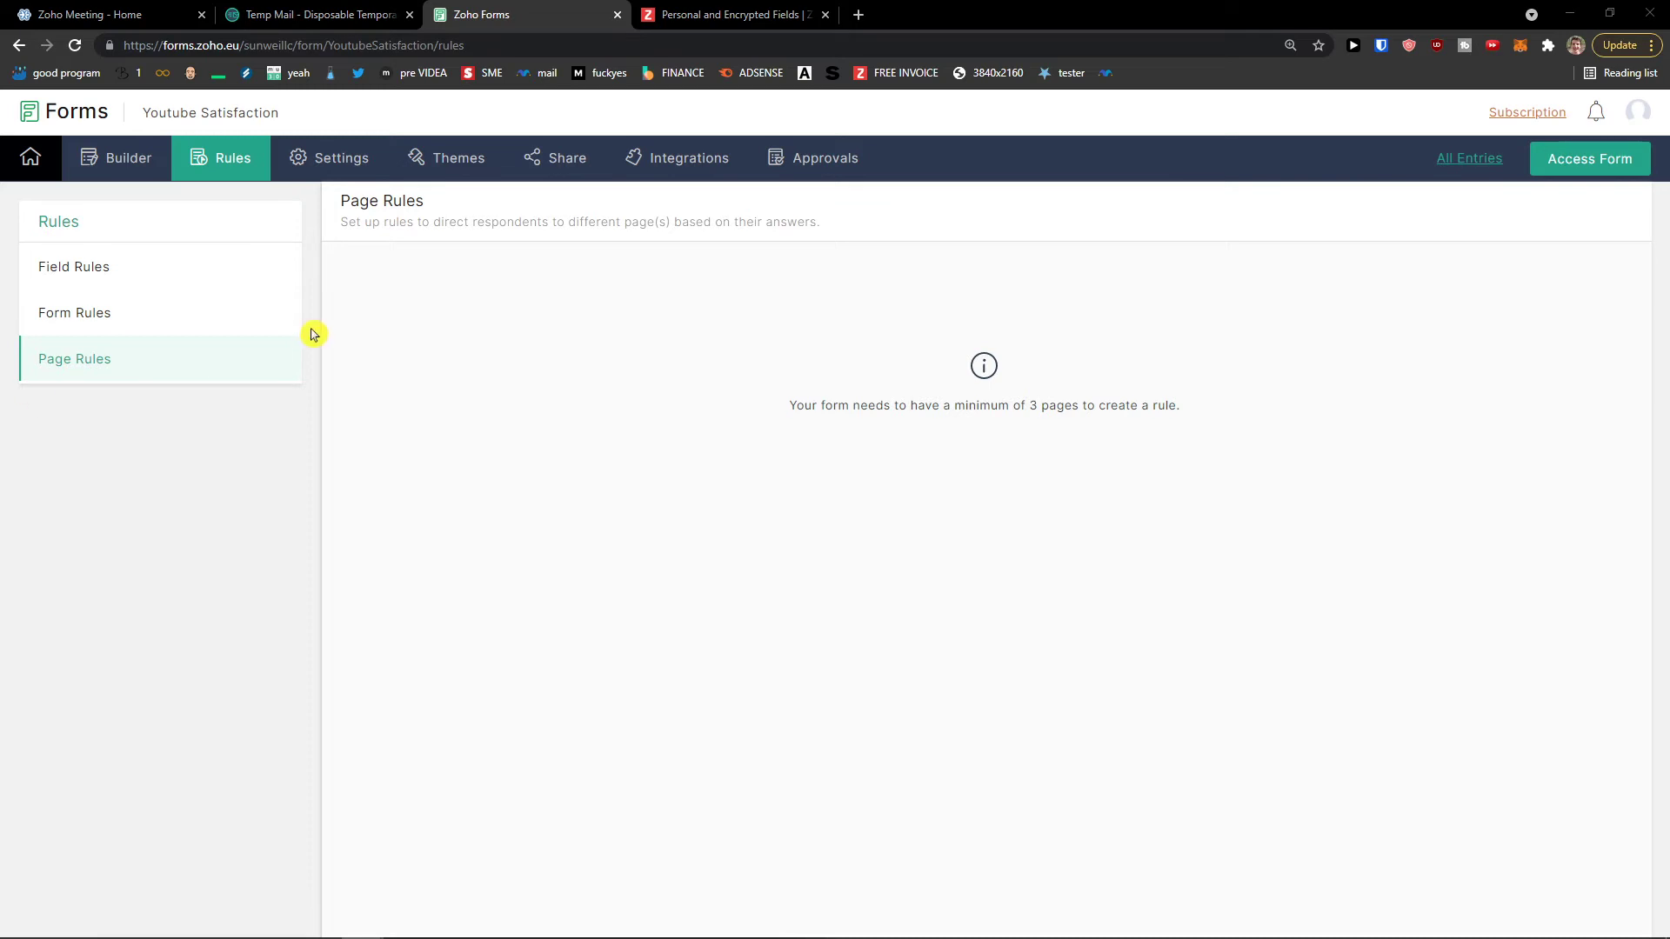
click(331, 160)
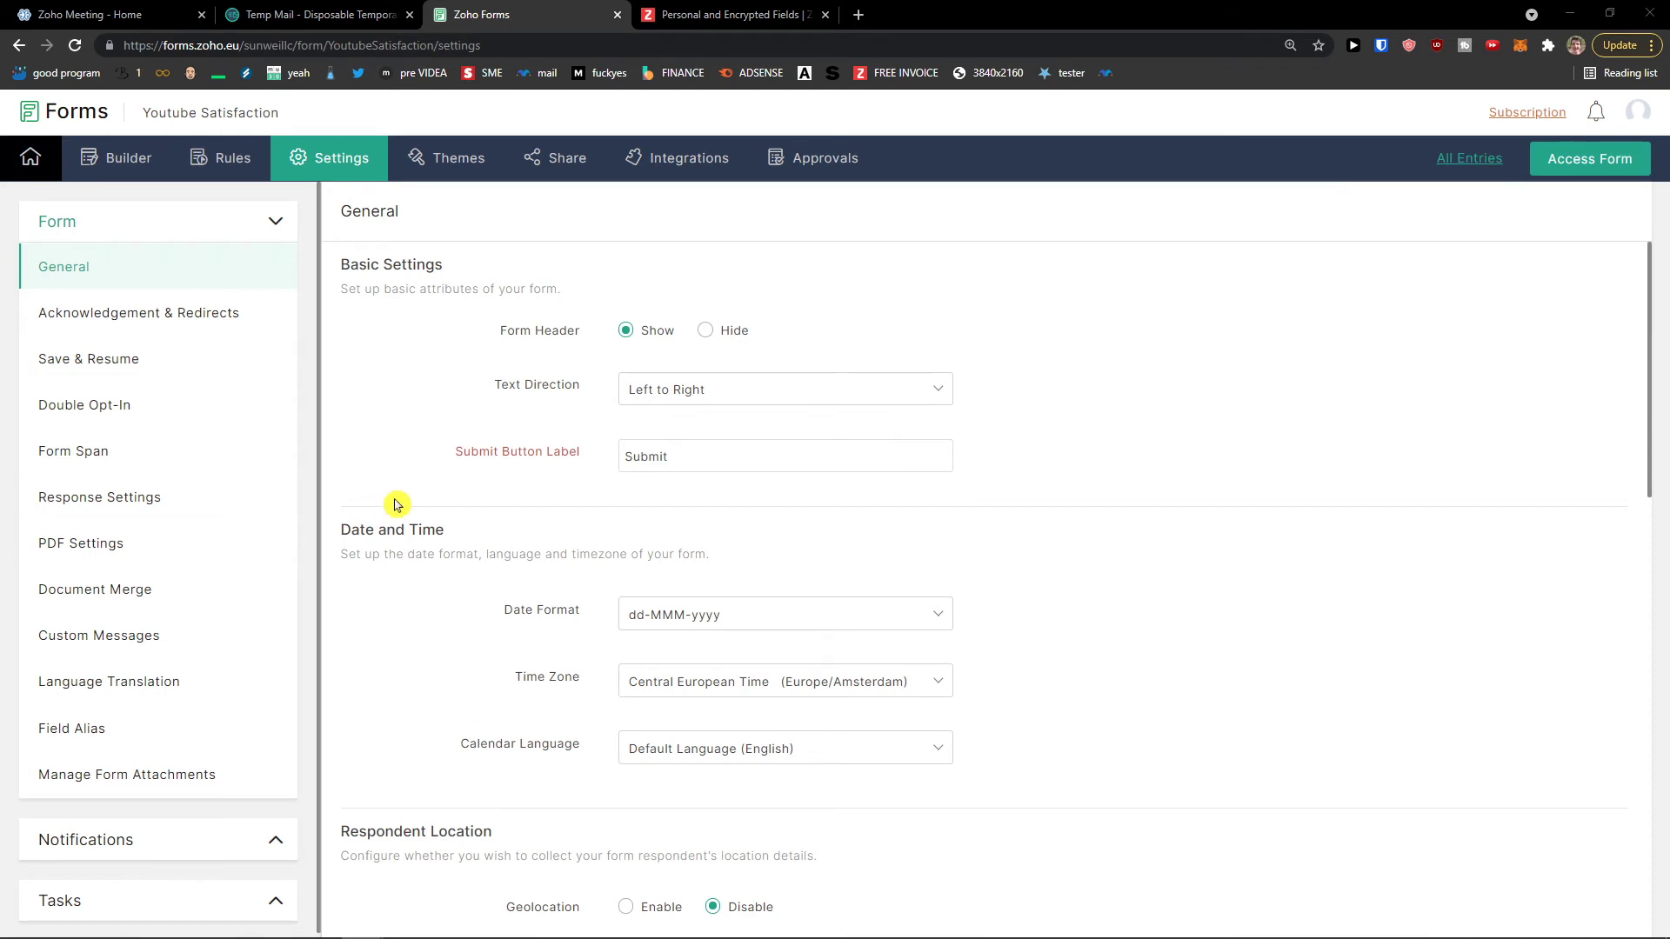
Step: Scroll through the General settings, then go to Save & Resume
scroll(481, 391, down, 1)
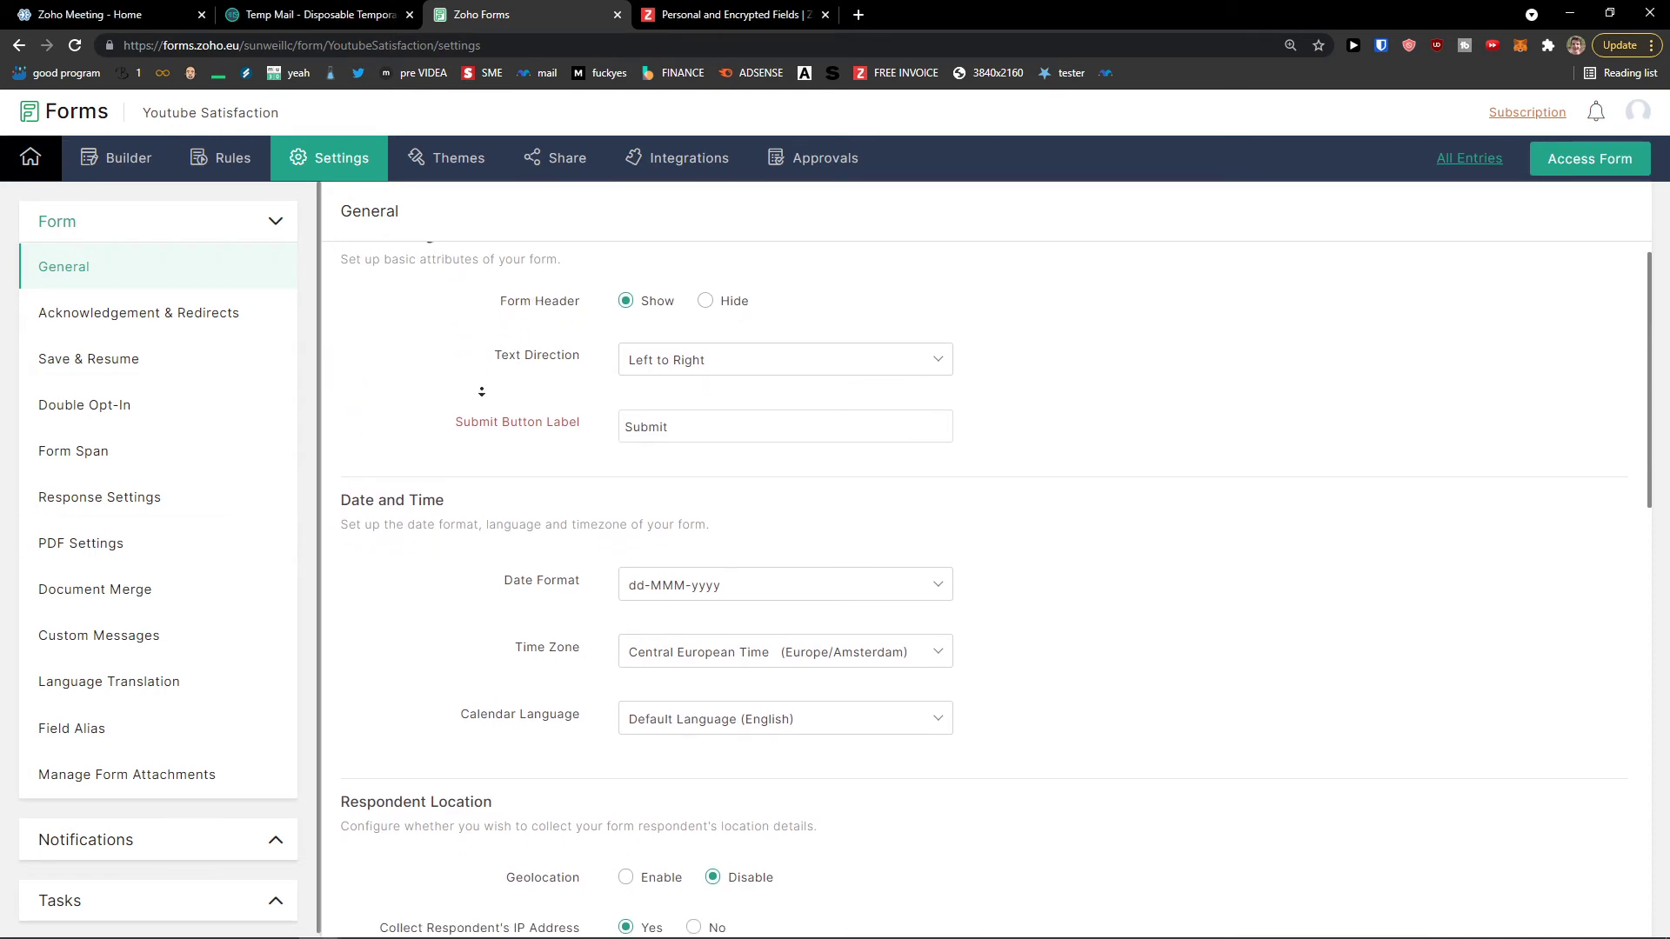
scroll(481, 391, down, 1)
scroll(481, 393, up, 1)
scroll(481, 397, down, 1)
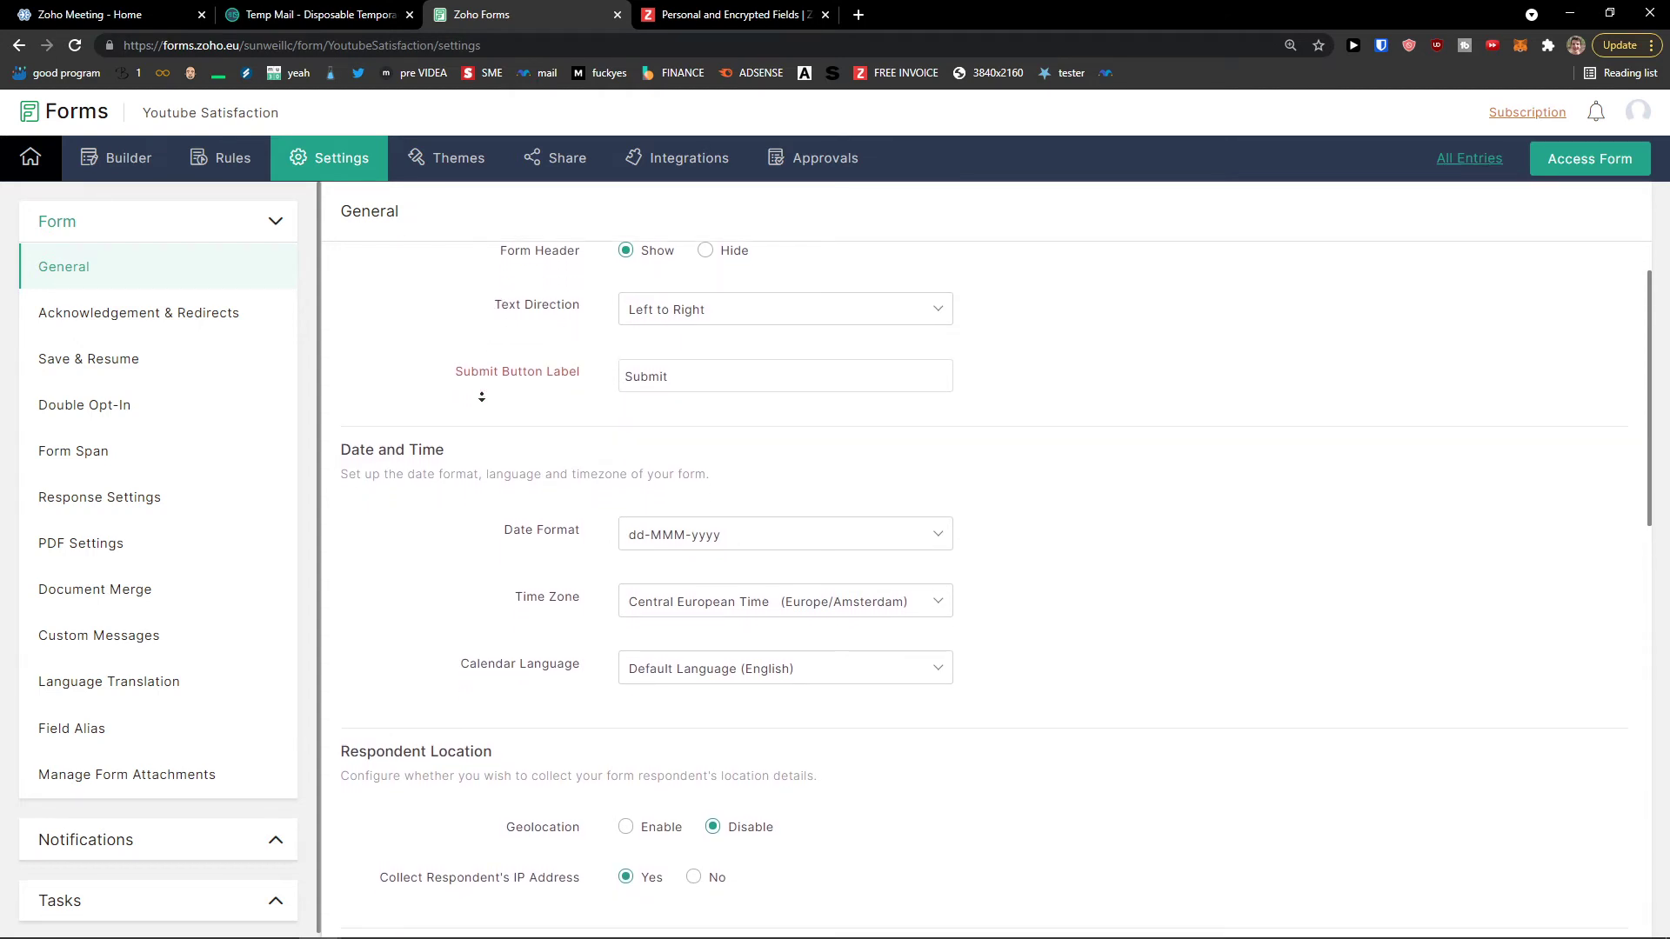
scroll(481, 396, down, 3)
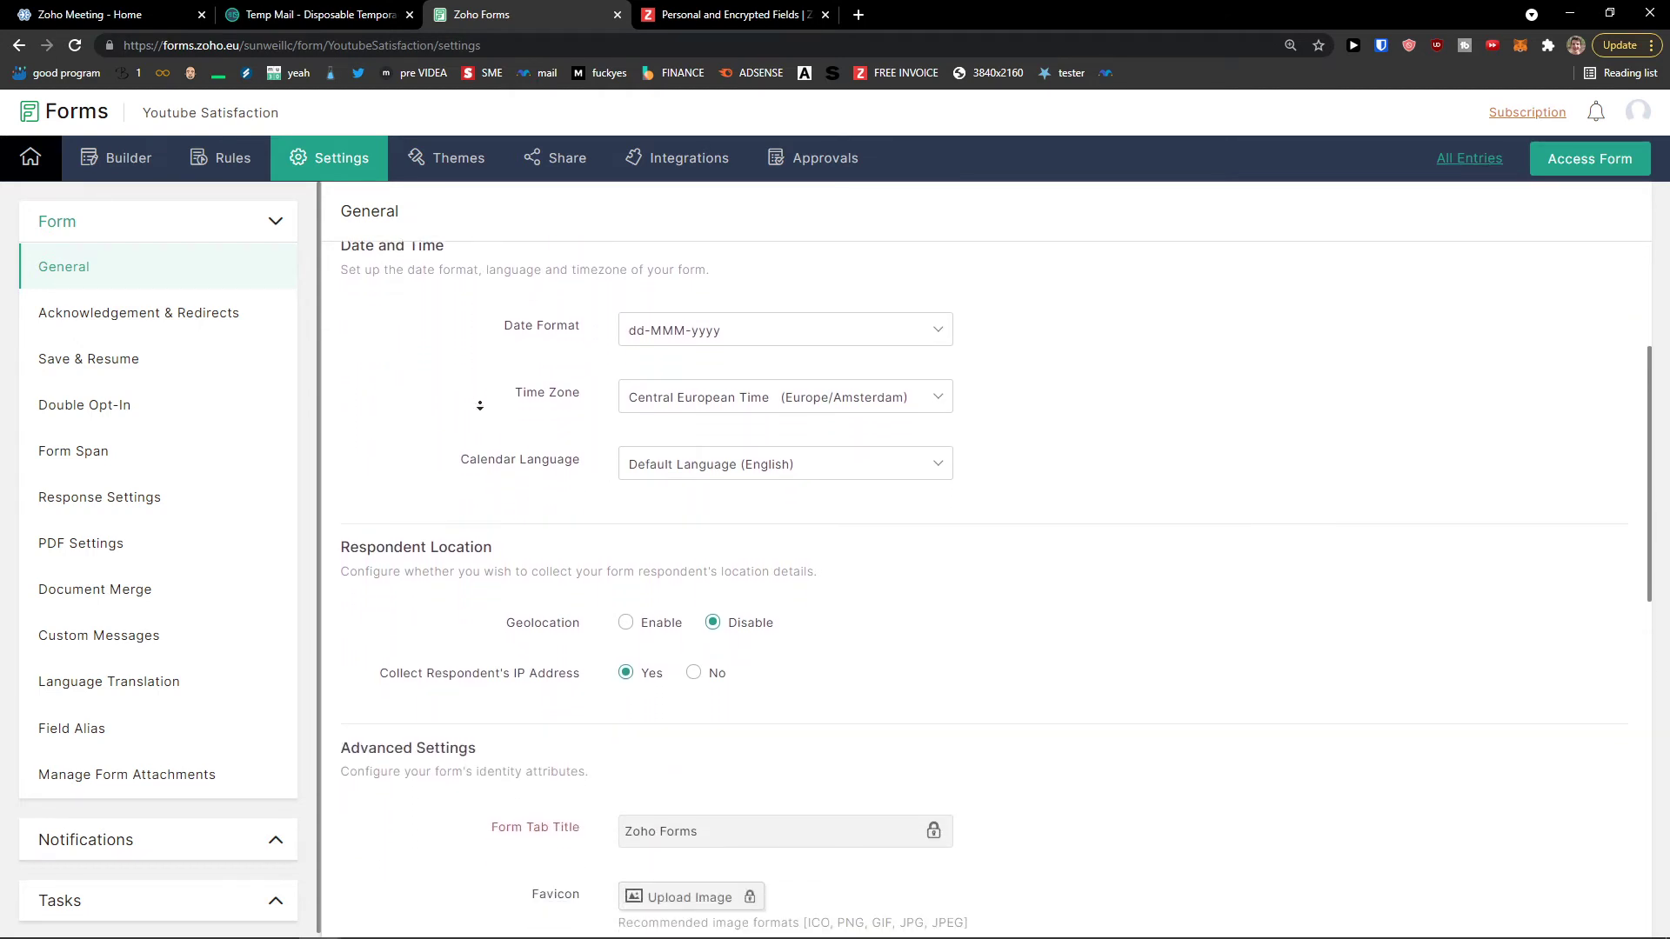
scroll(479, 405, down, 3)
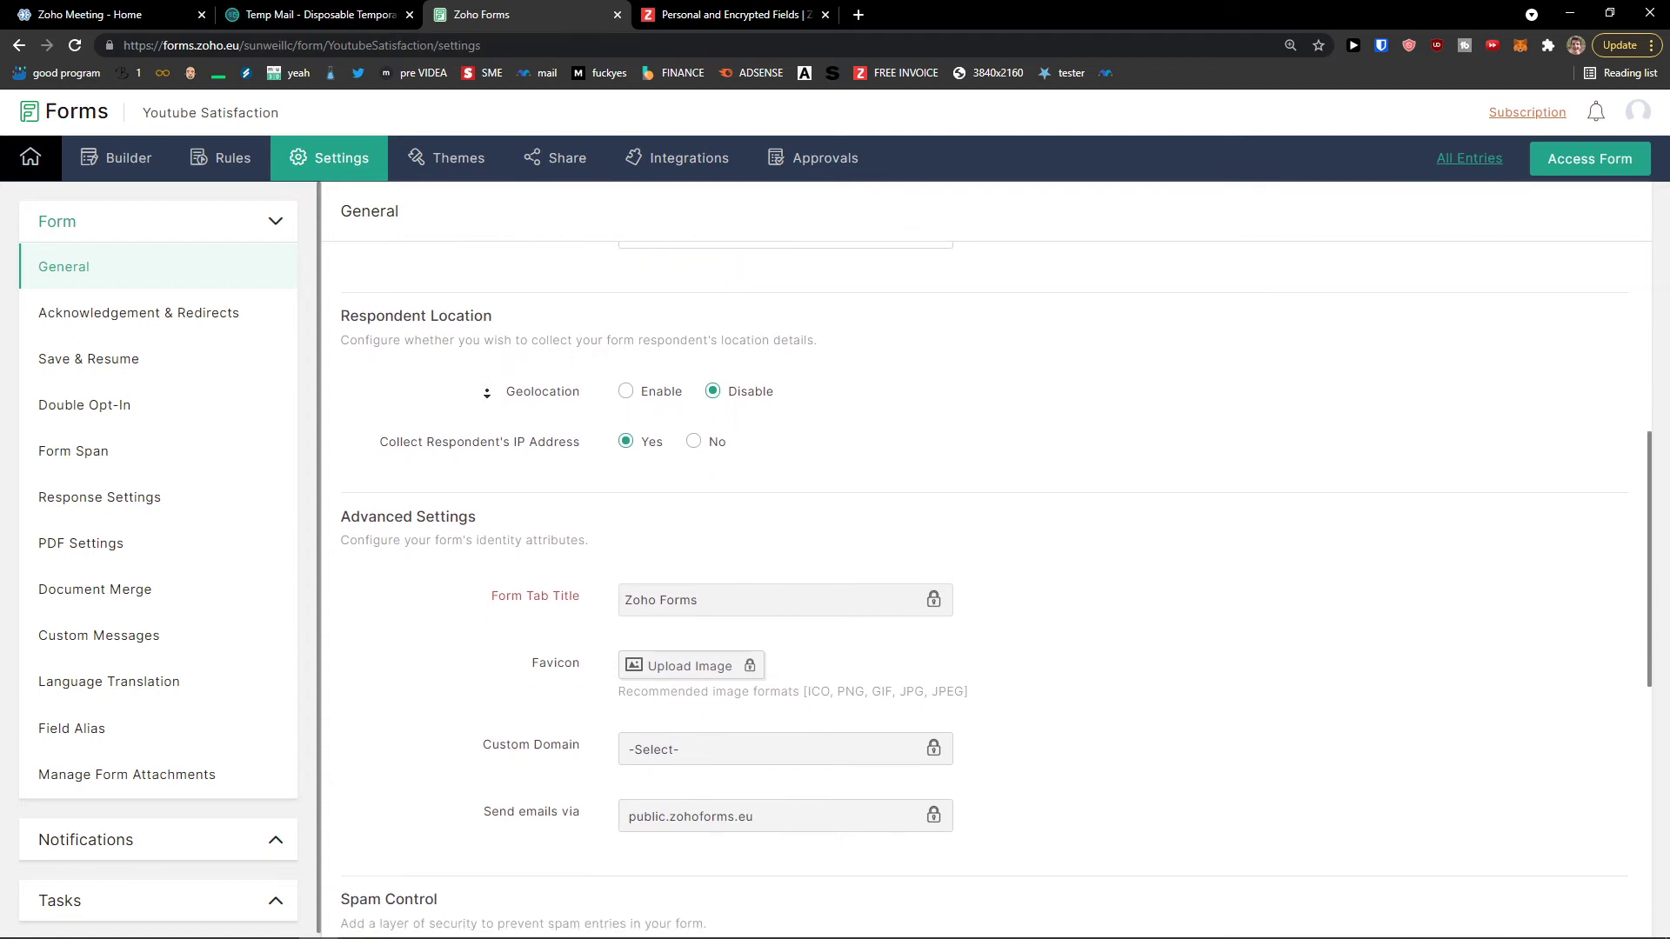
scroll(487, 393, down, 3)
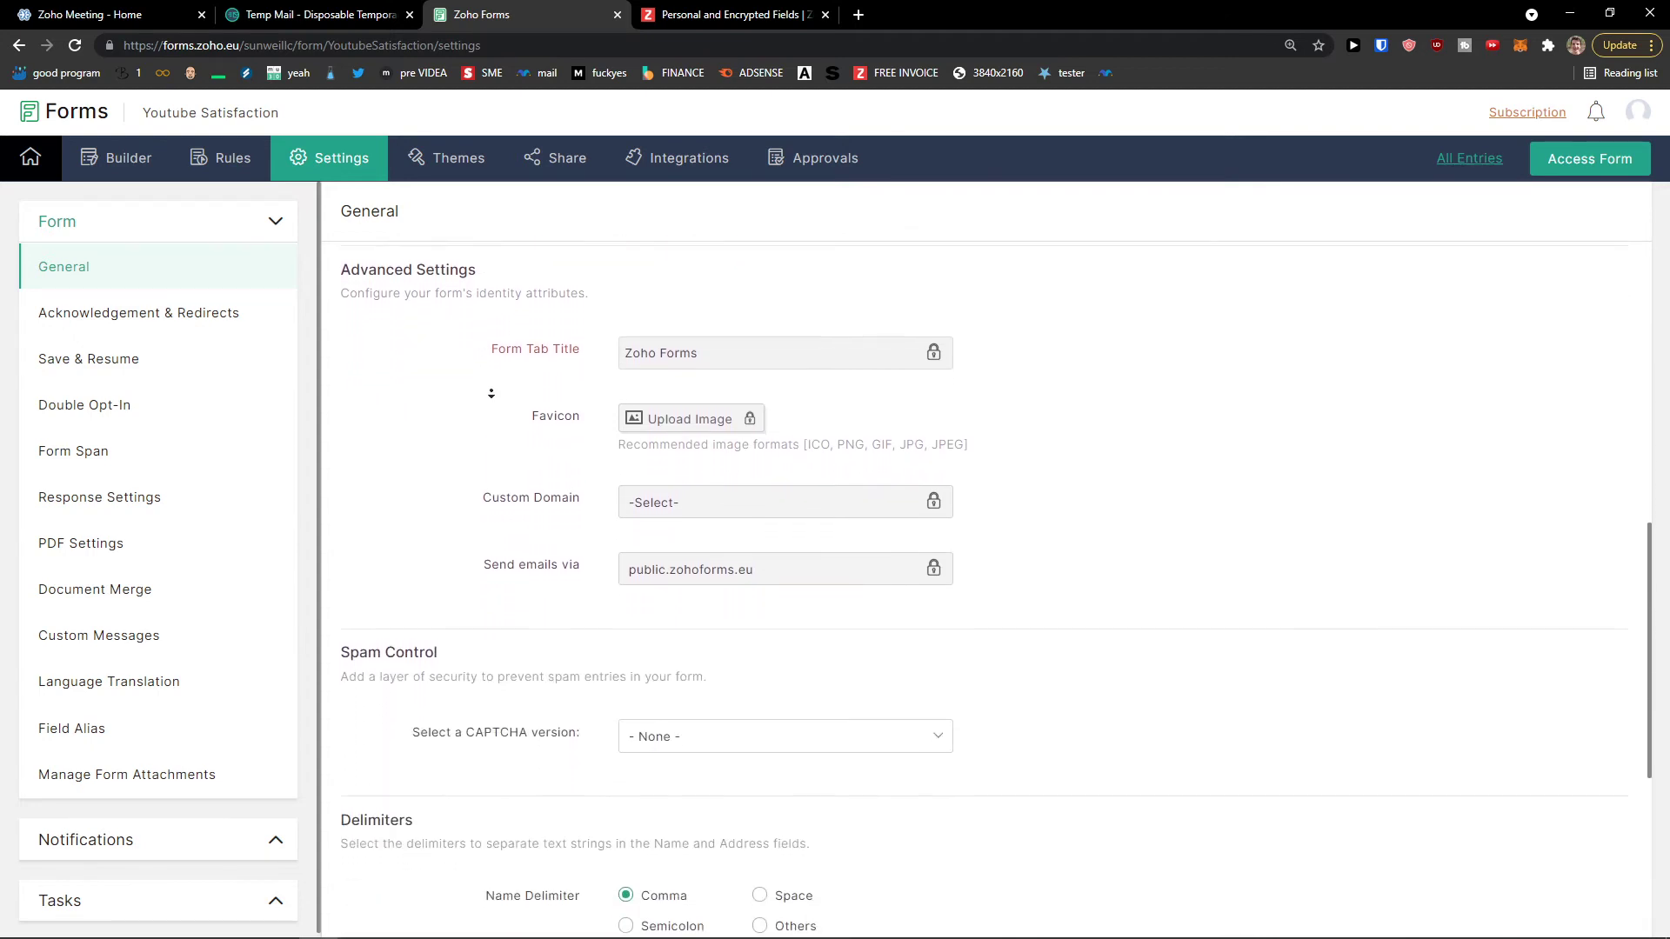
scroll(492, 394, down, 1)
scroll(513, 495, down, 5)
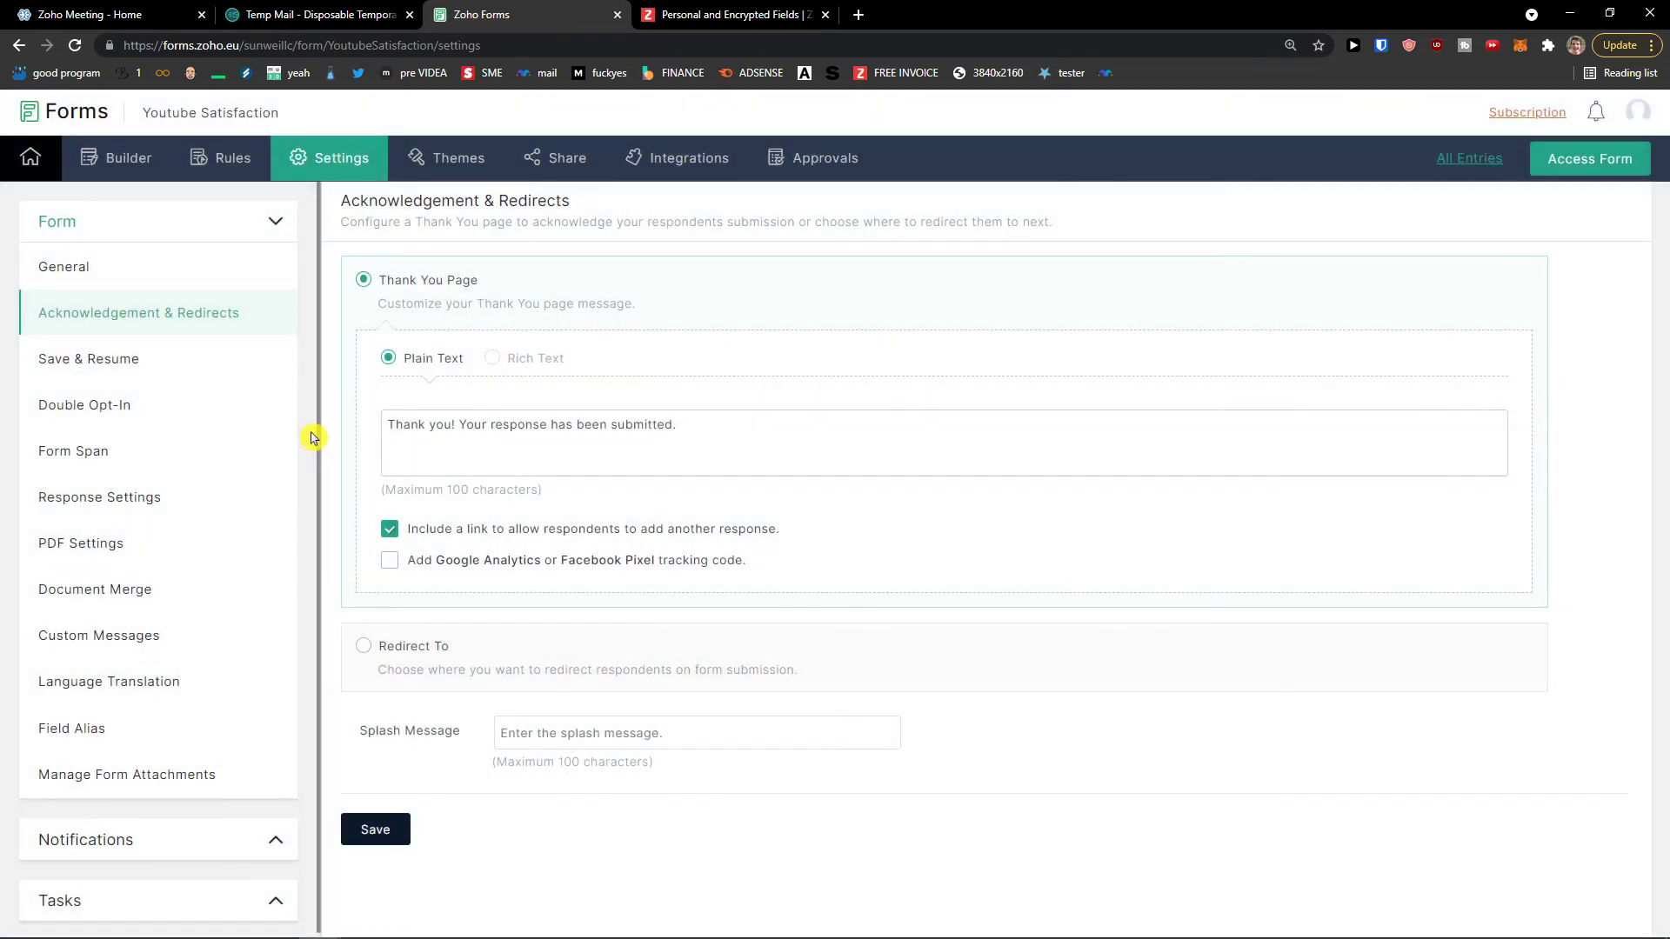
click(199, 358)
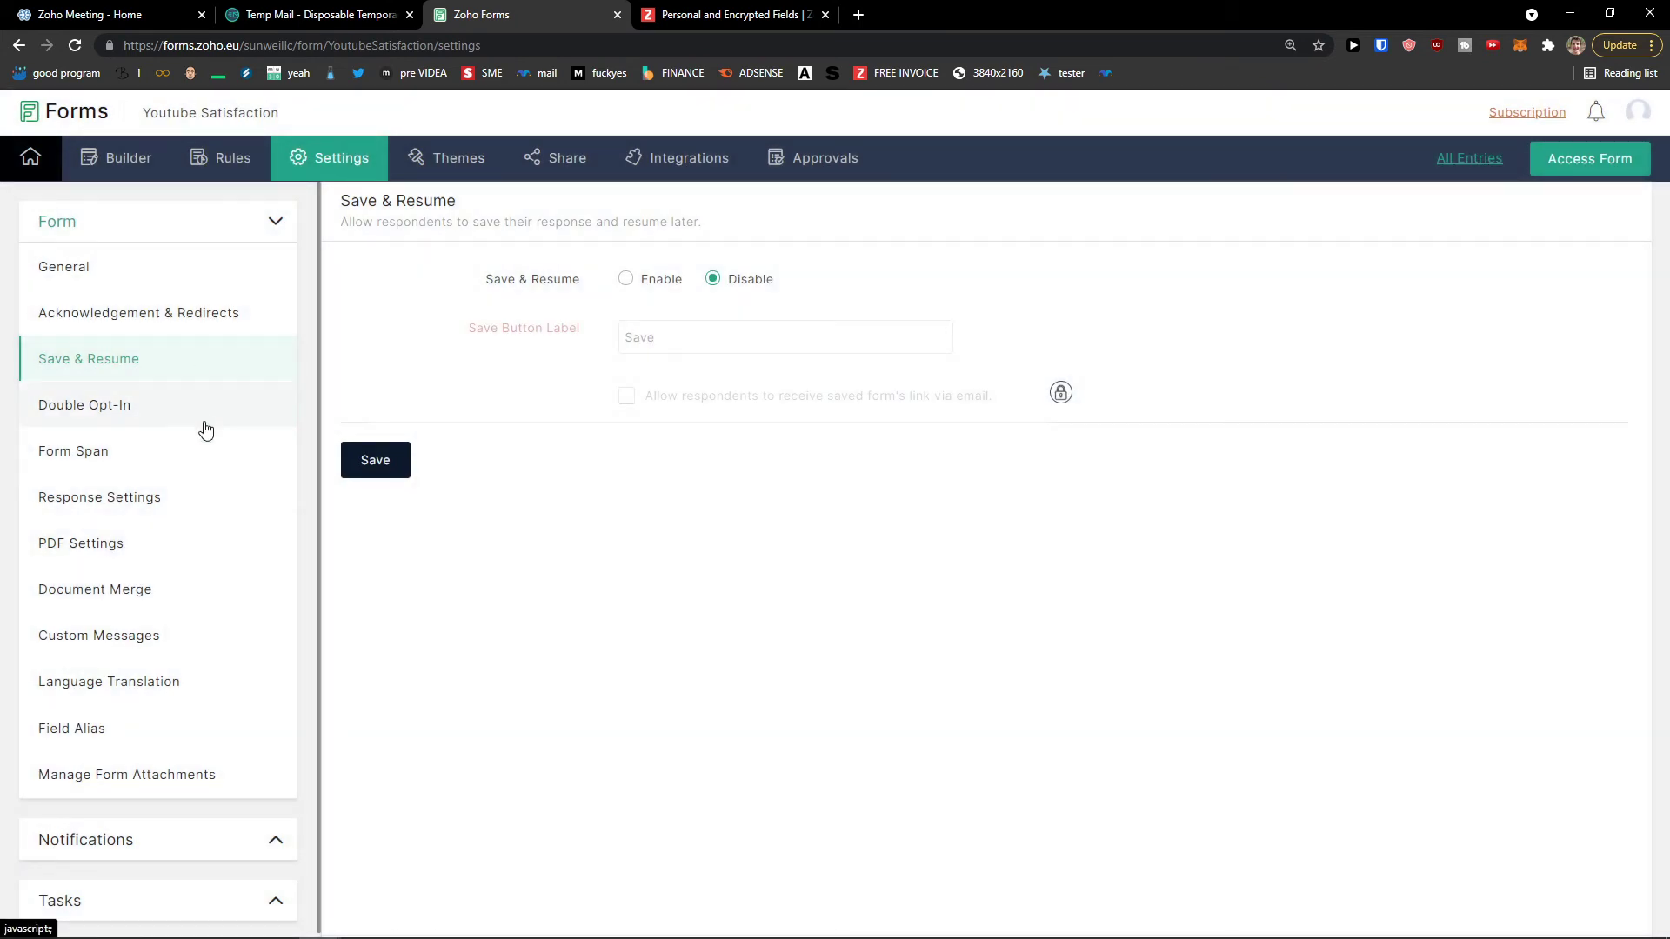
Step: Look at the Double Opt-In and Form Span settings and expand notifications and tasks
click(210, 428)
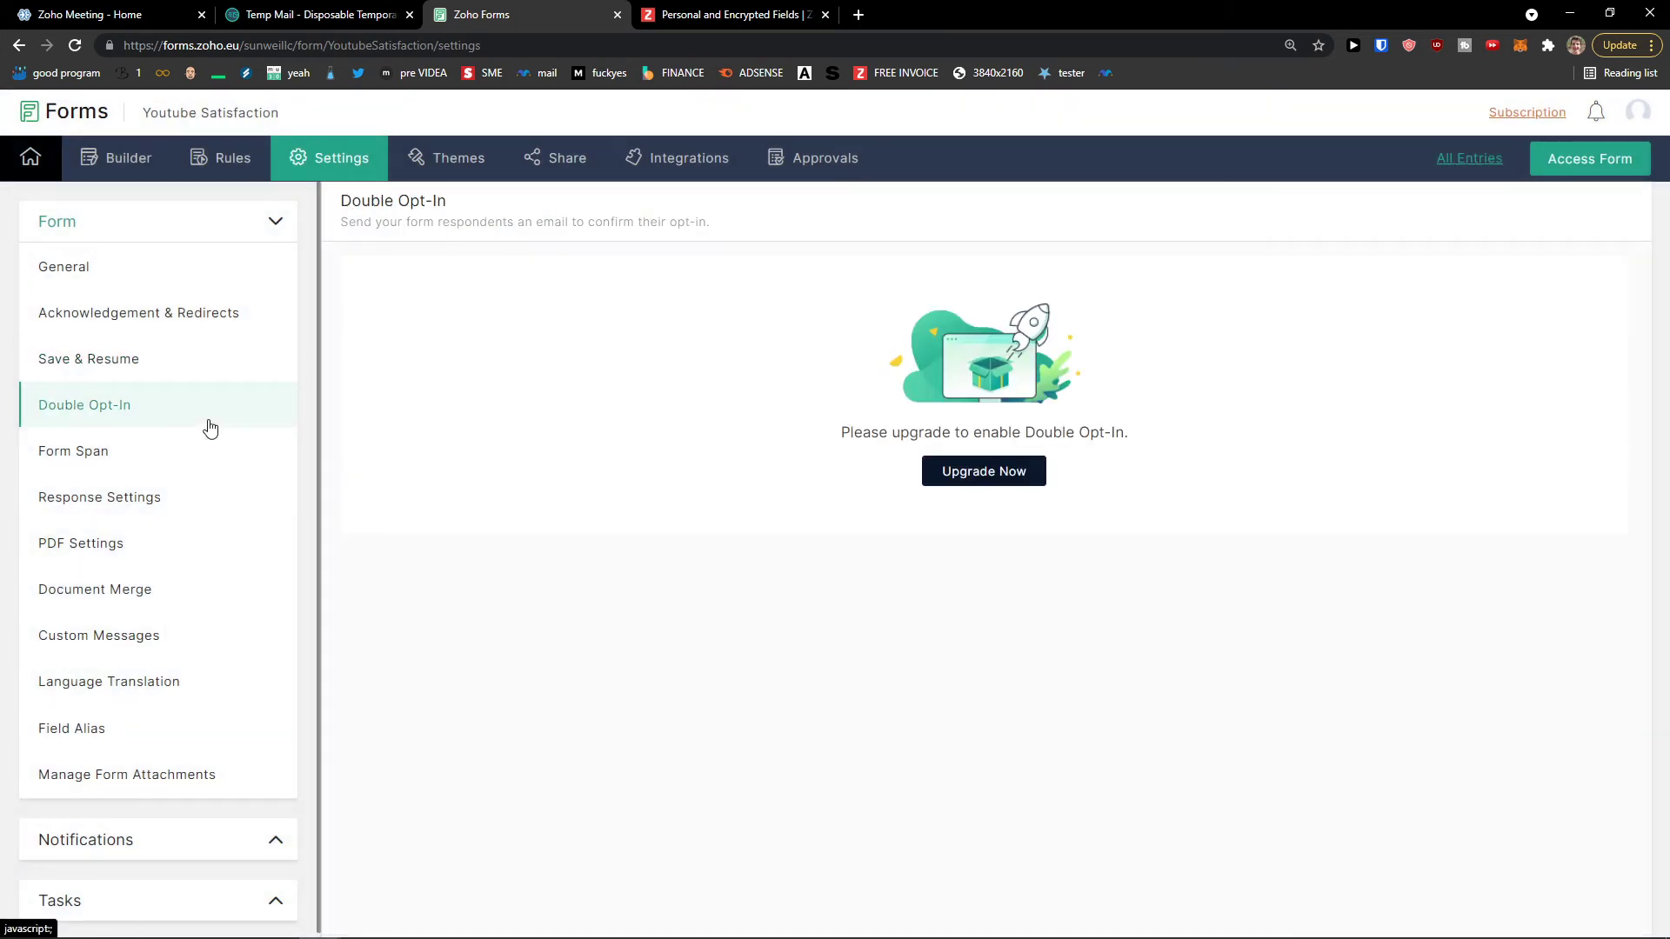
click(210, 470)
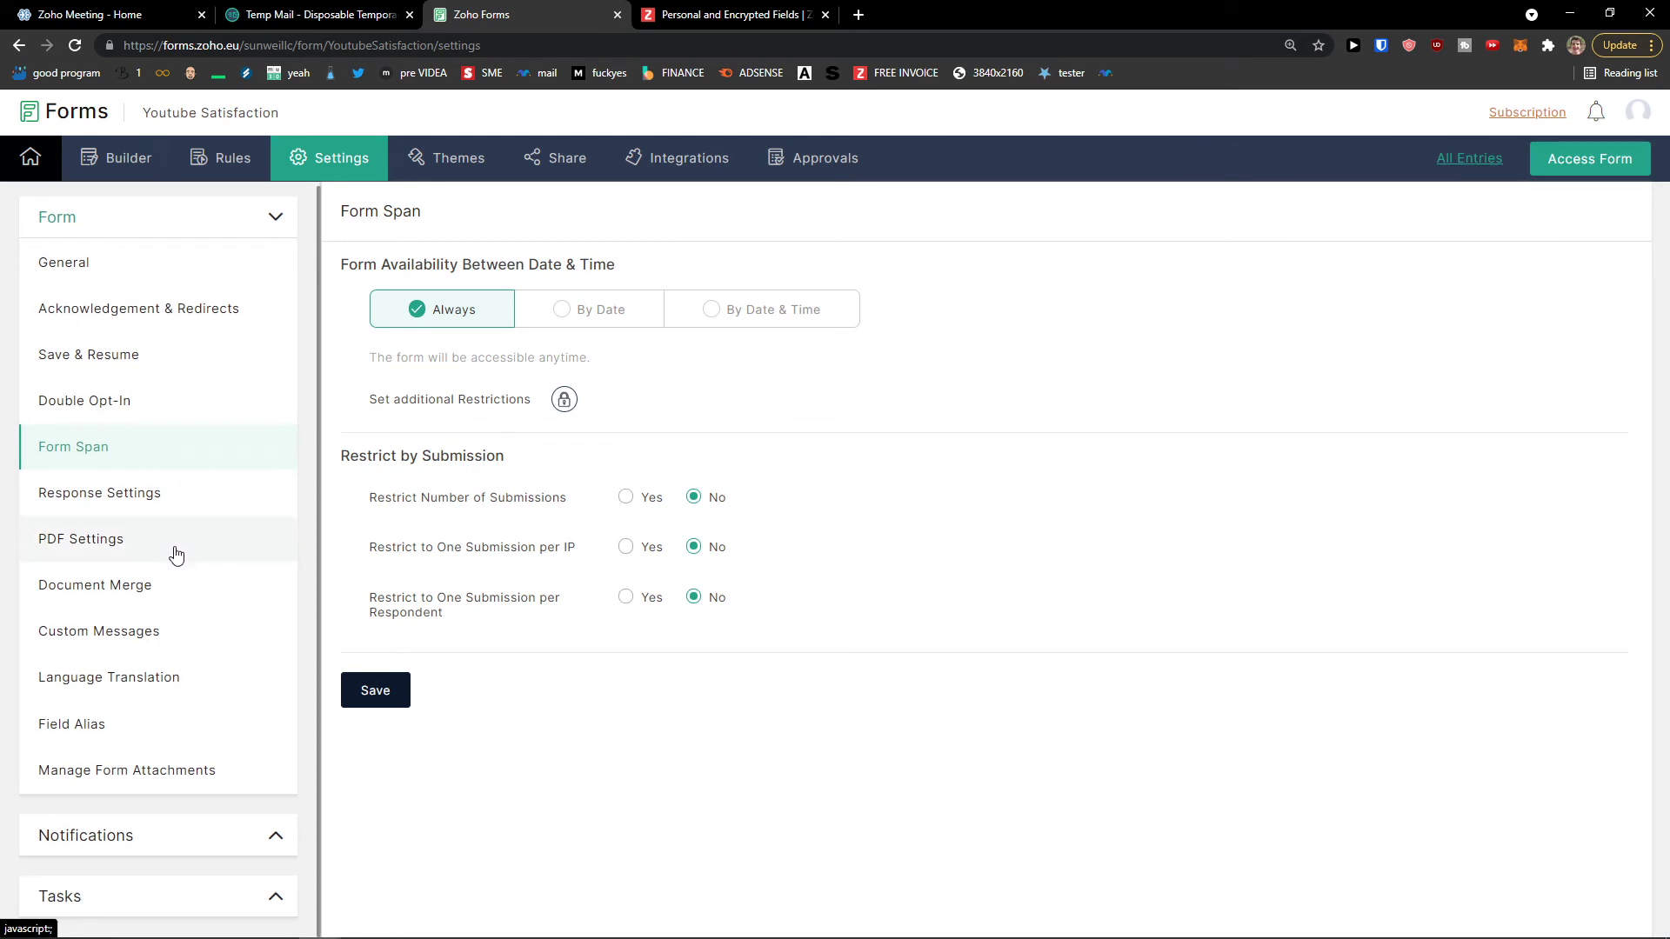
click(257, 837)
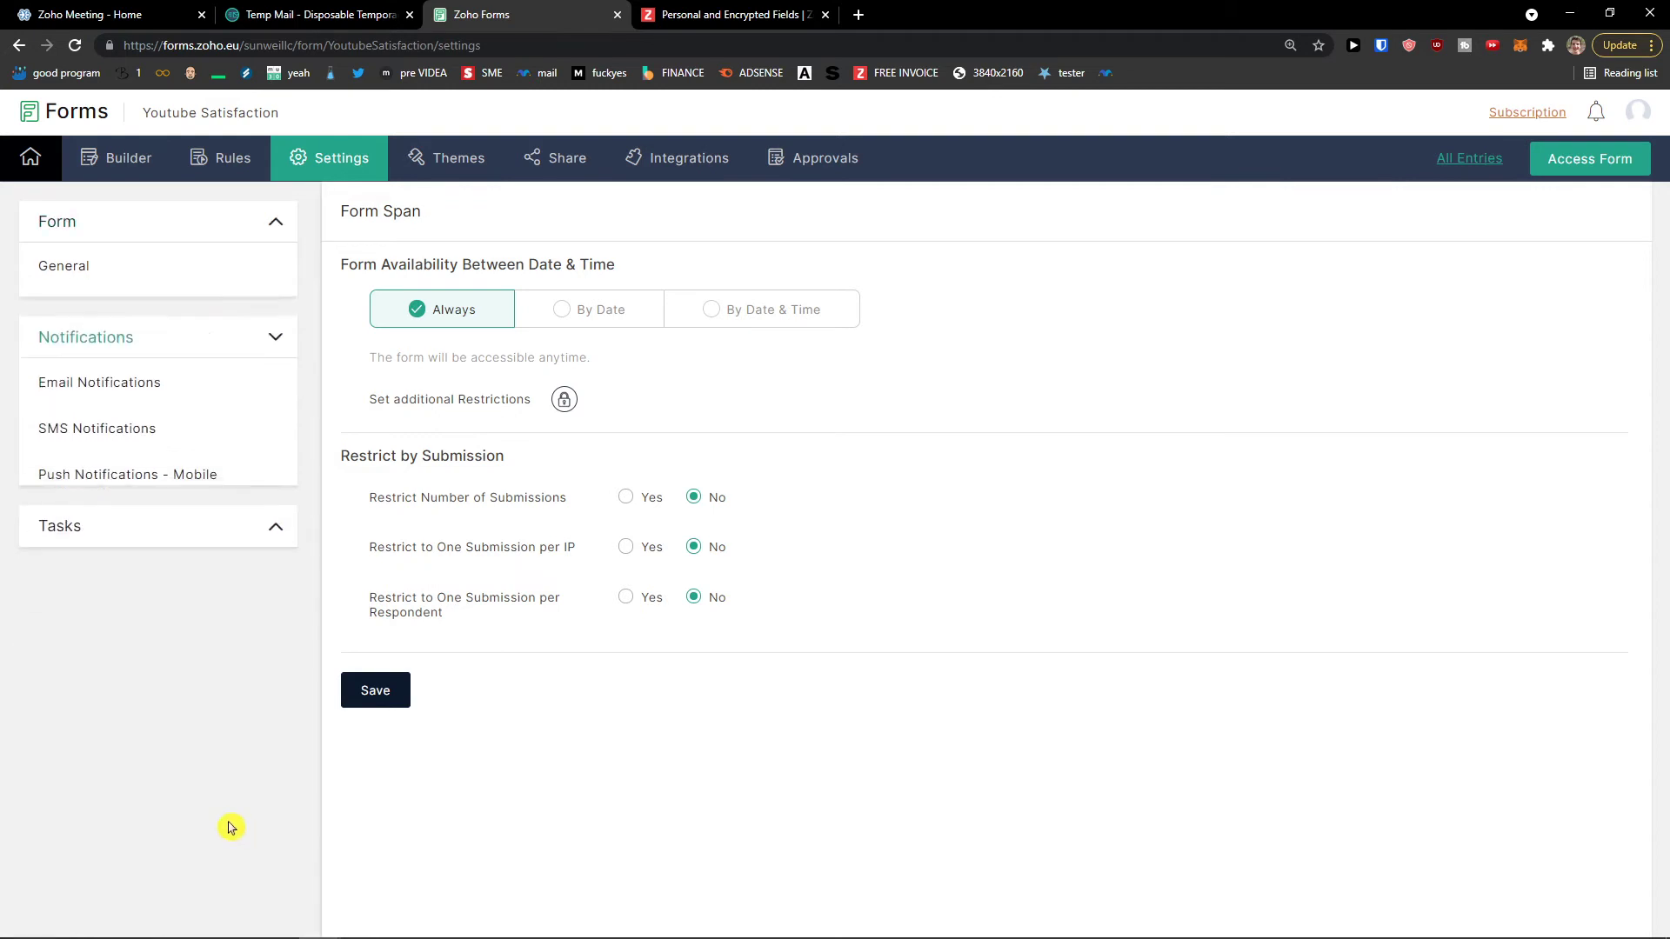
click(213, 486)
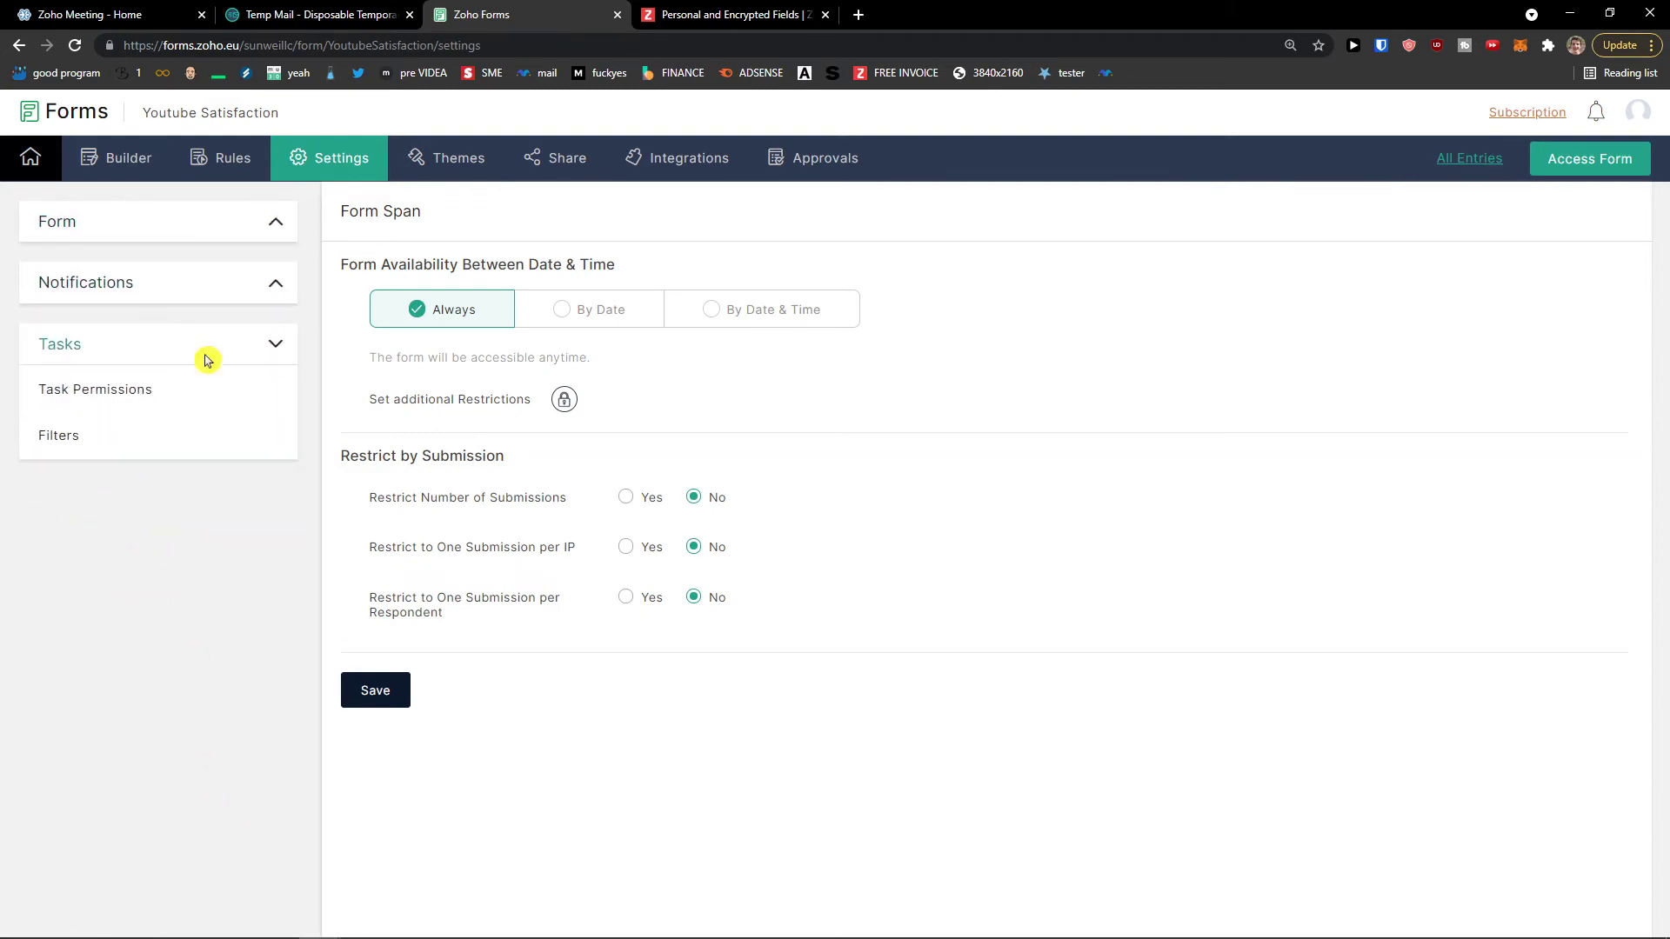
Step: Glance through the other browser tabs and close the Zoho Meeting tab
click(261, 15)
click(173, 15)
click(513, 15)
click(187, 15)
click(202, 15)
middle_click(55, 111)
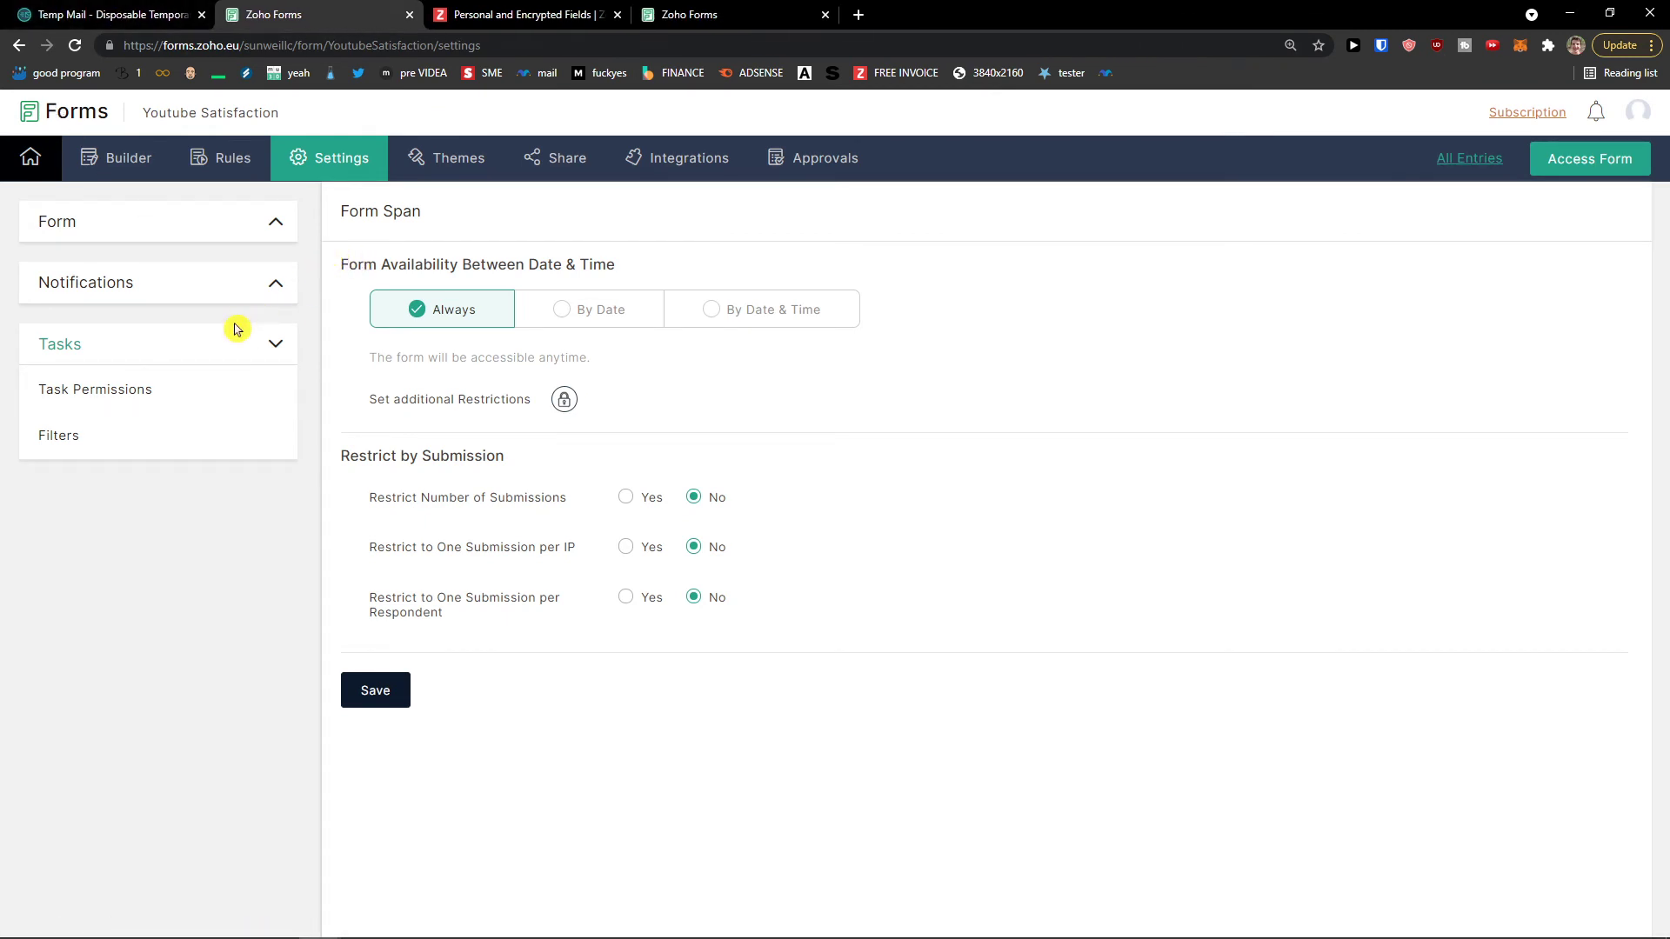
Step: View Task Permissions, Filters and Email Notifications settings, then the form's themes
click(184, 401)
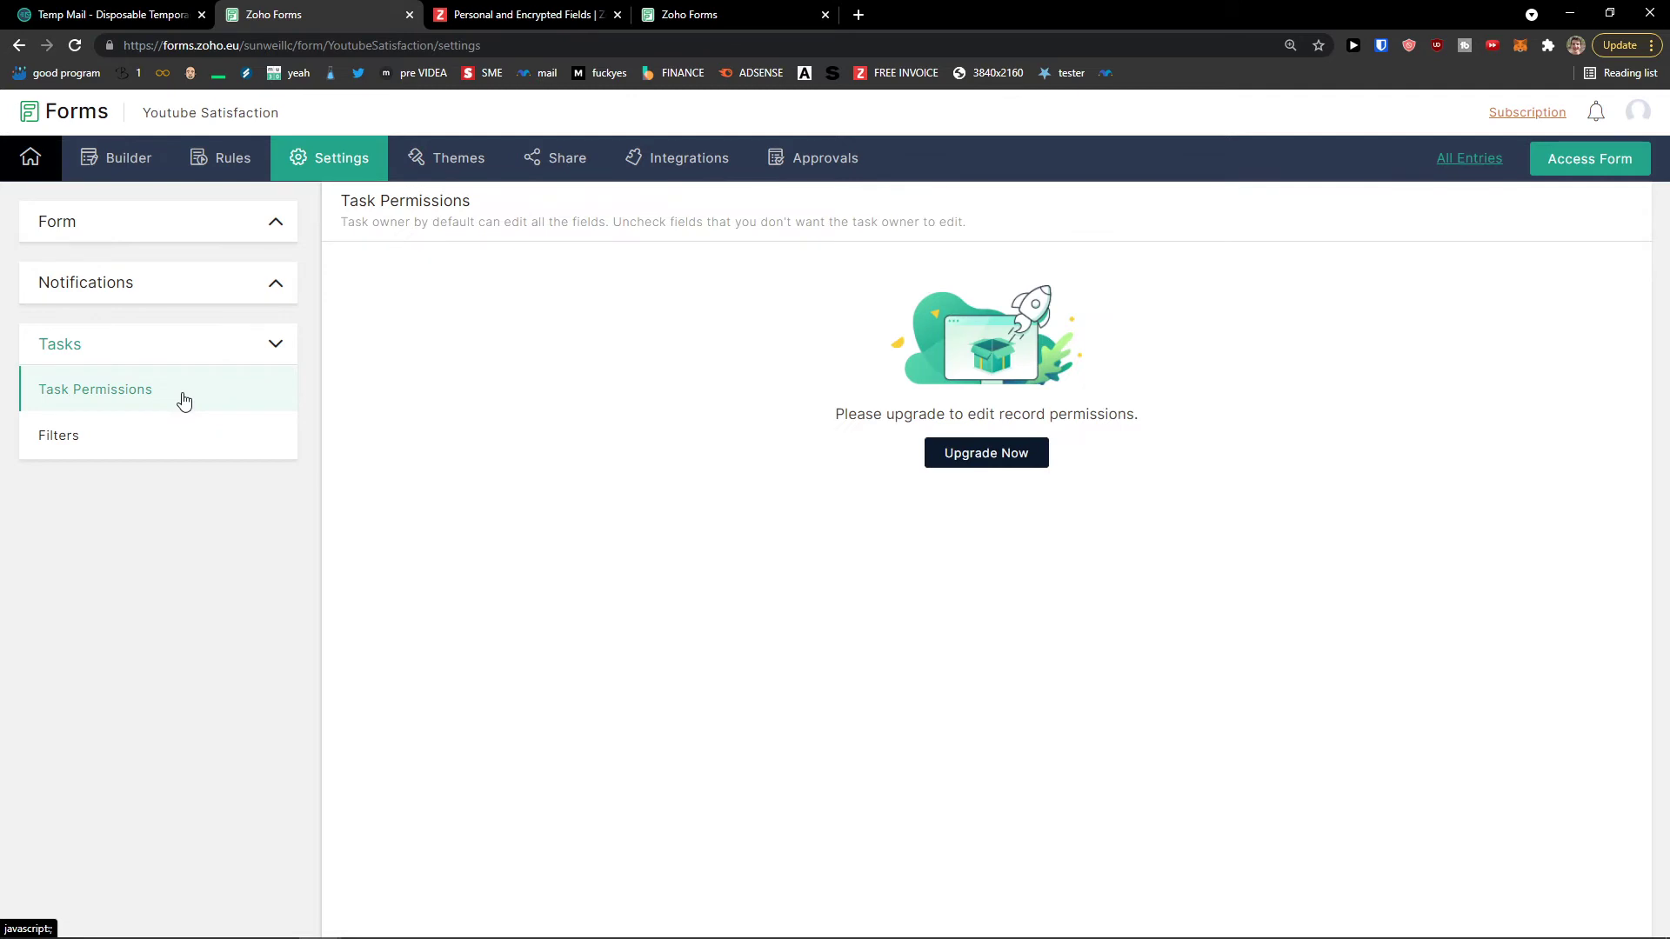
click(163, 441)
click(156, 304)
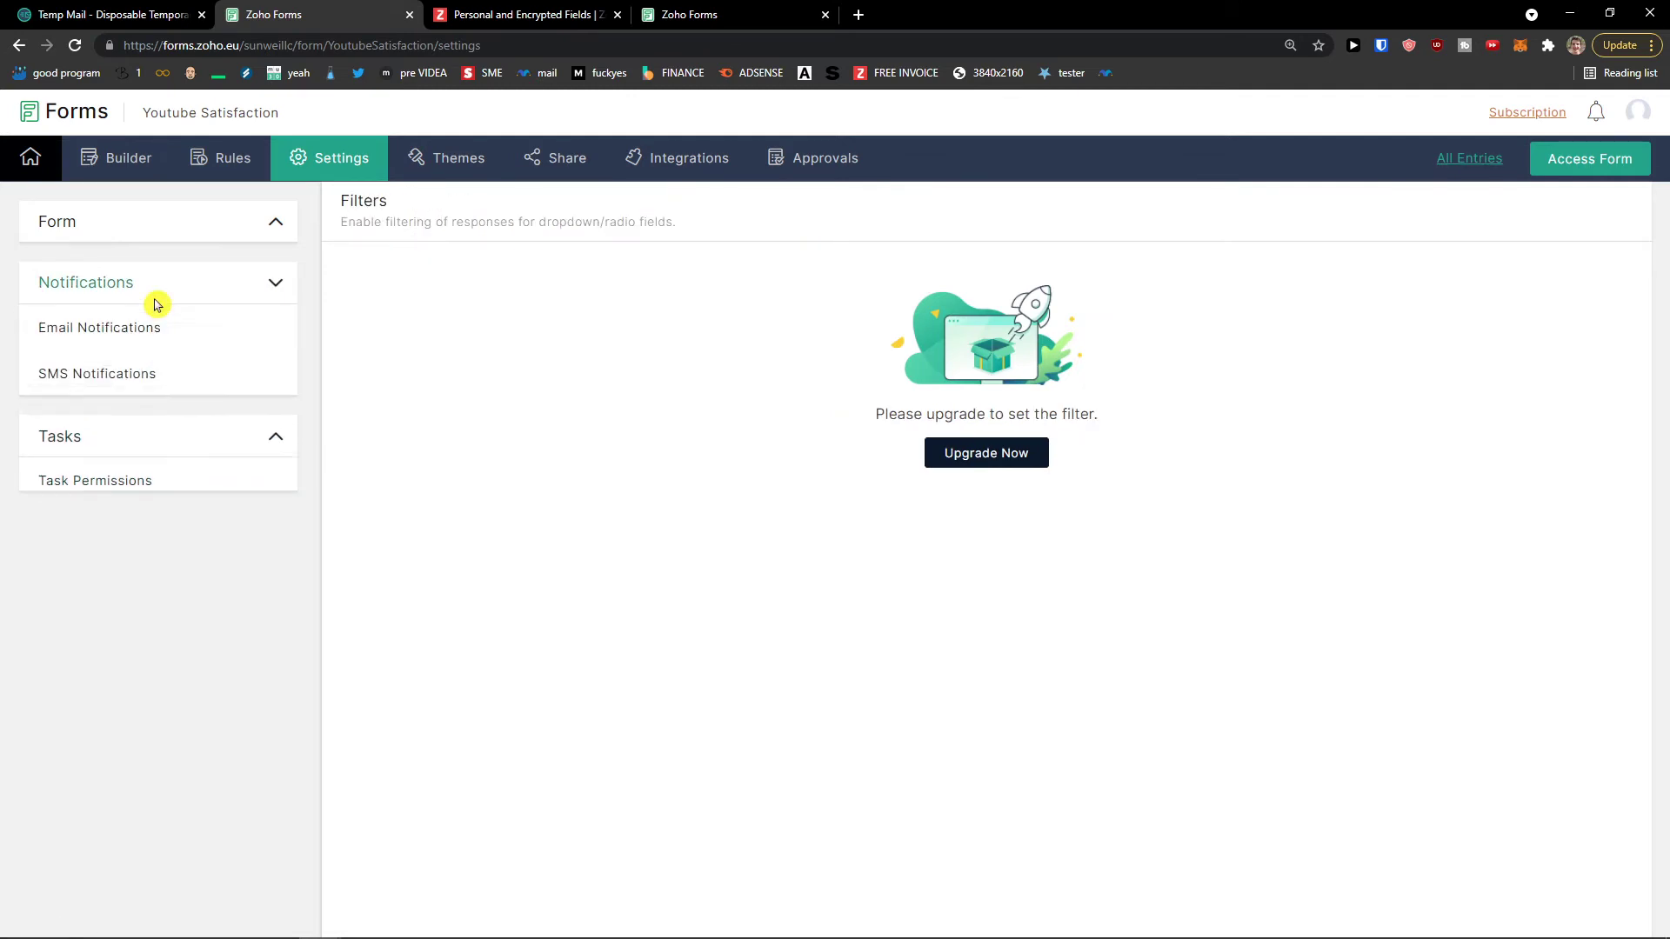
click(153, 339)
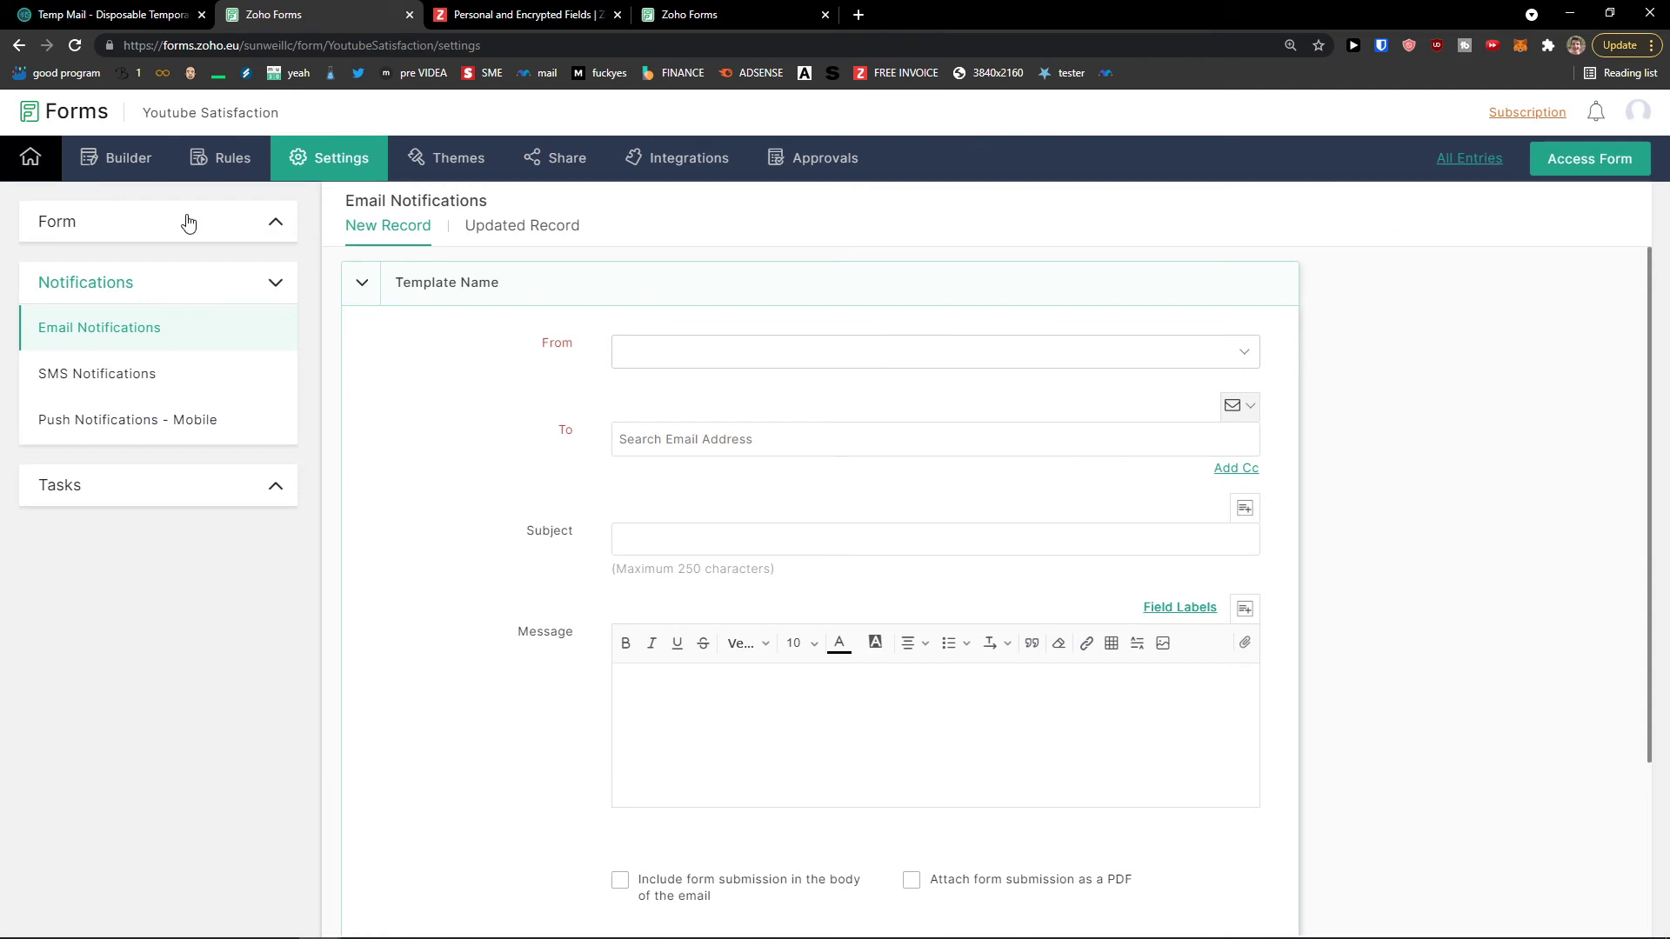
click(188, 223)
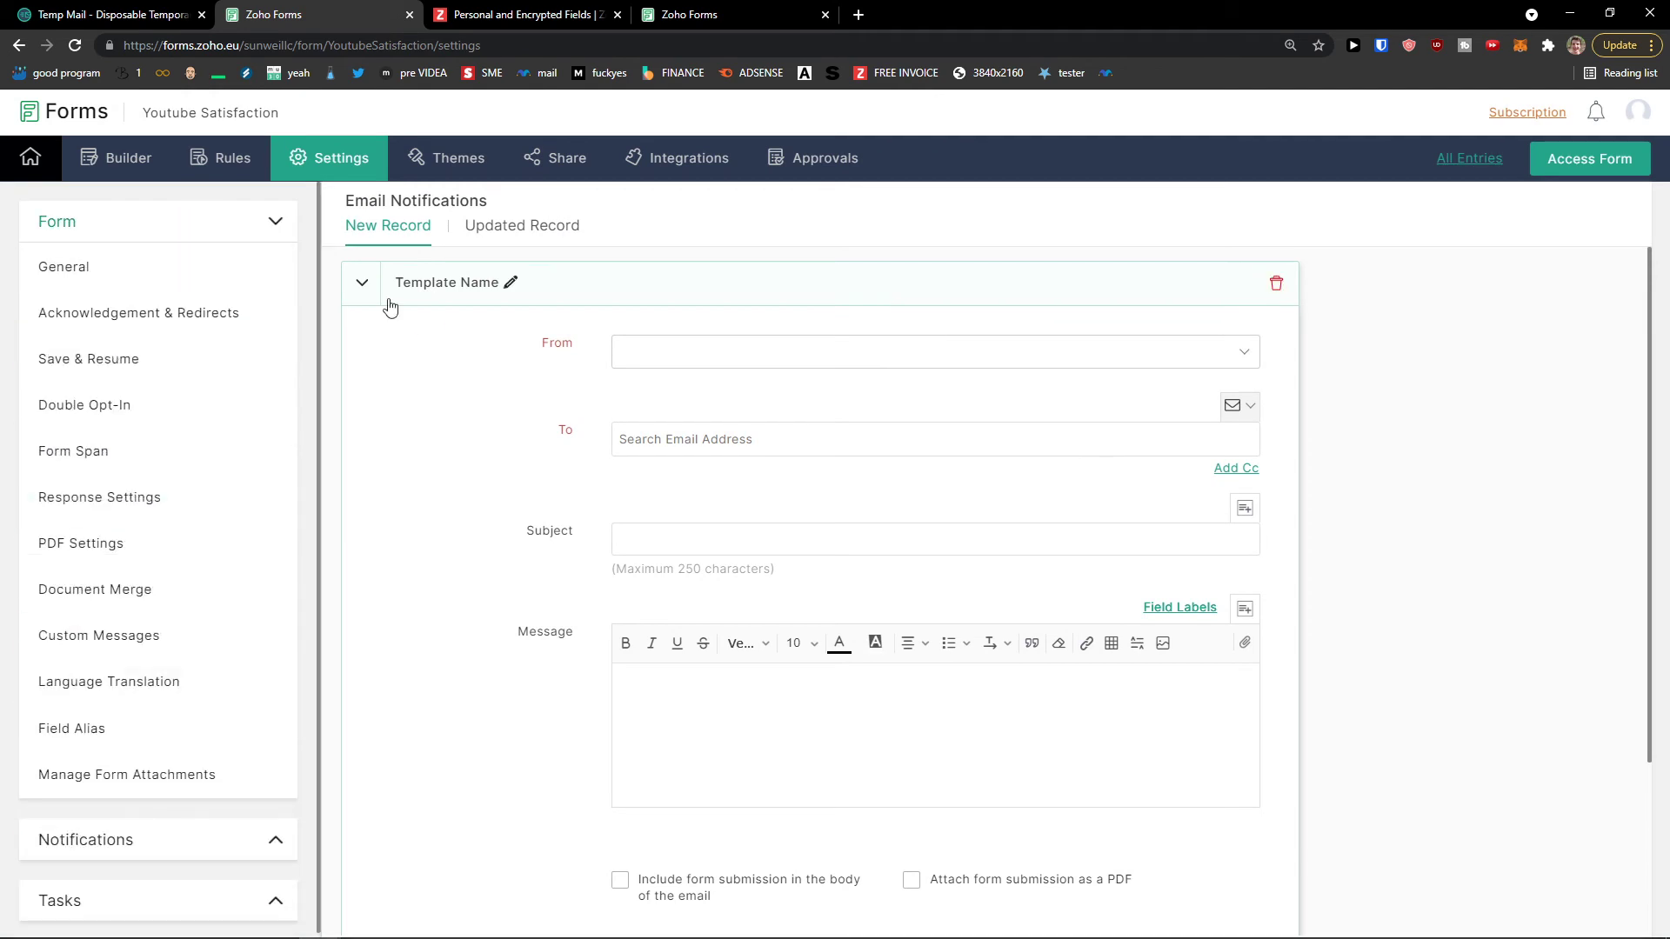
click(467, 174)
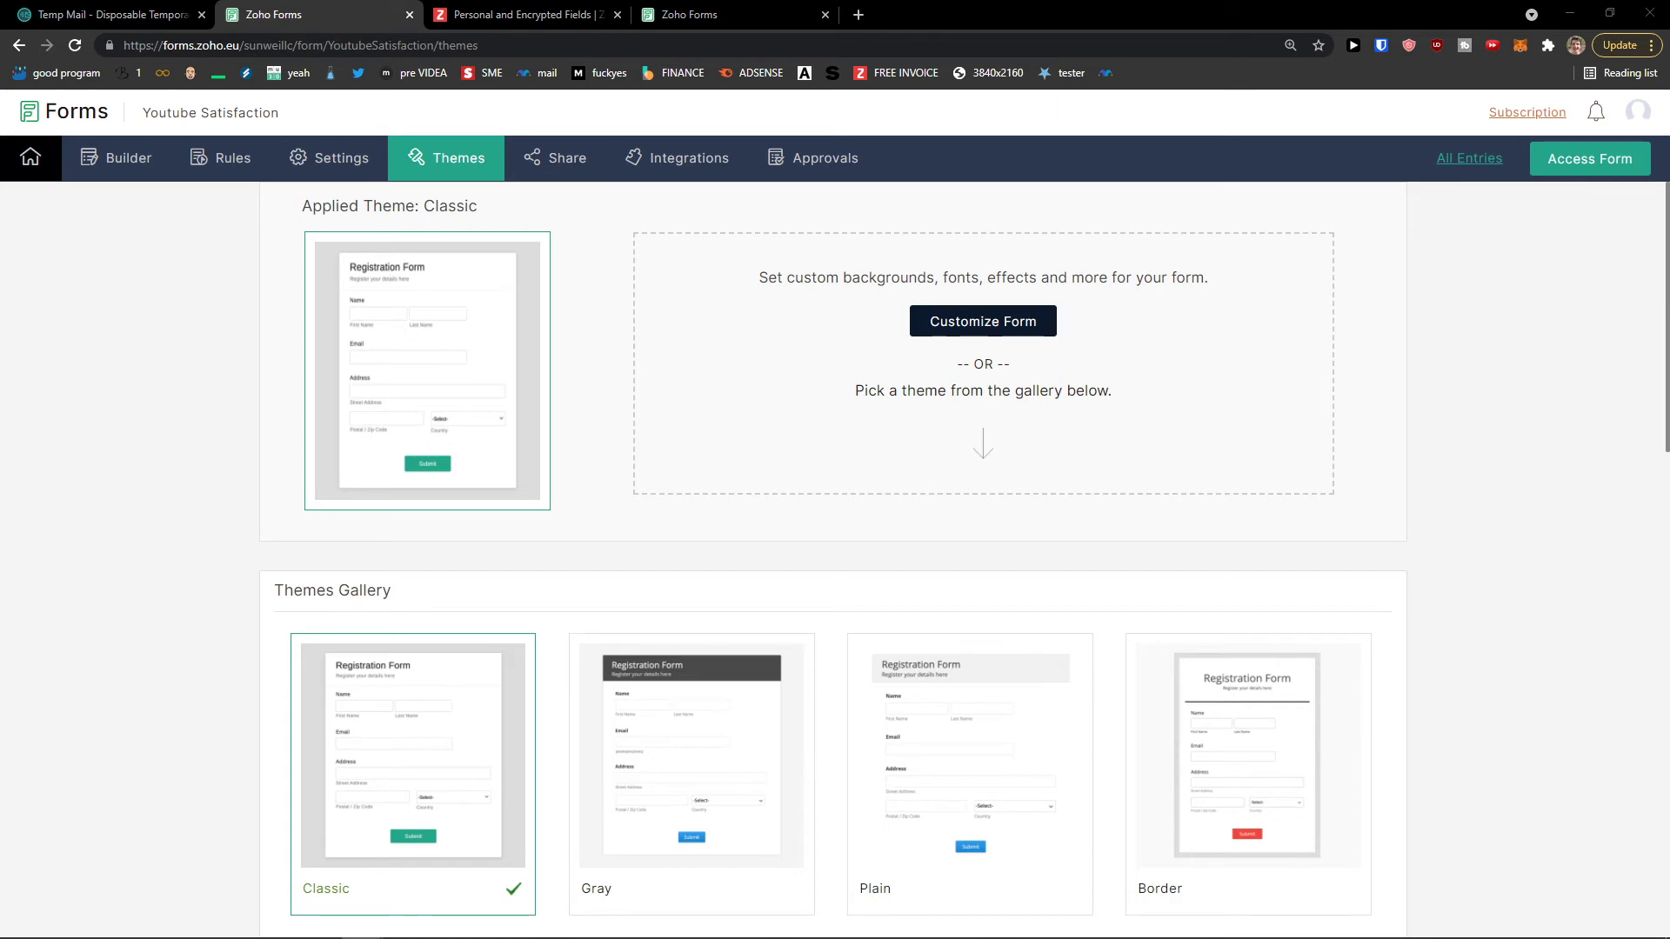
Step: Apply the Paper theme to the Youtube Satisfaction form and confirm the change
scroll(399, 772, down, 3)
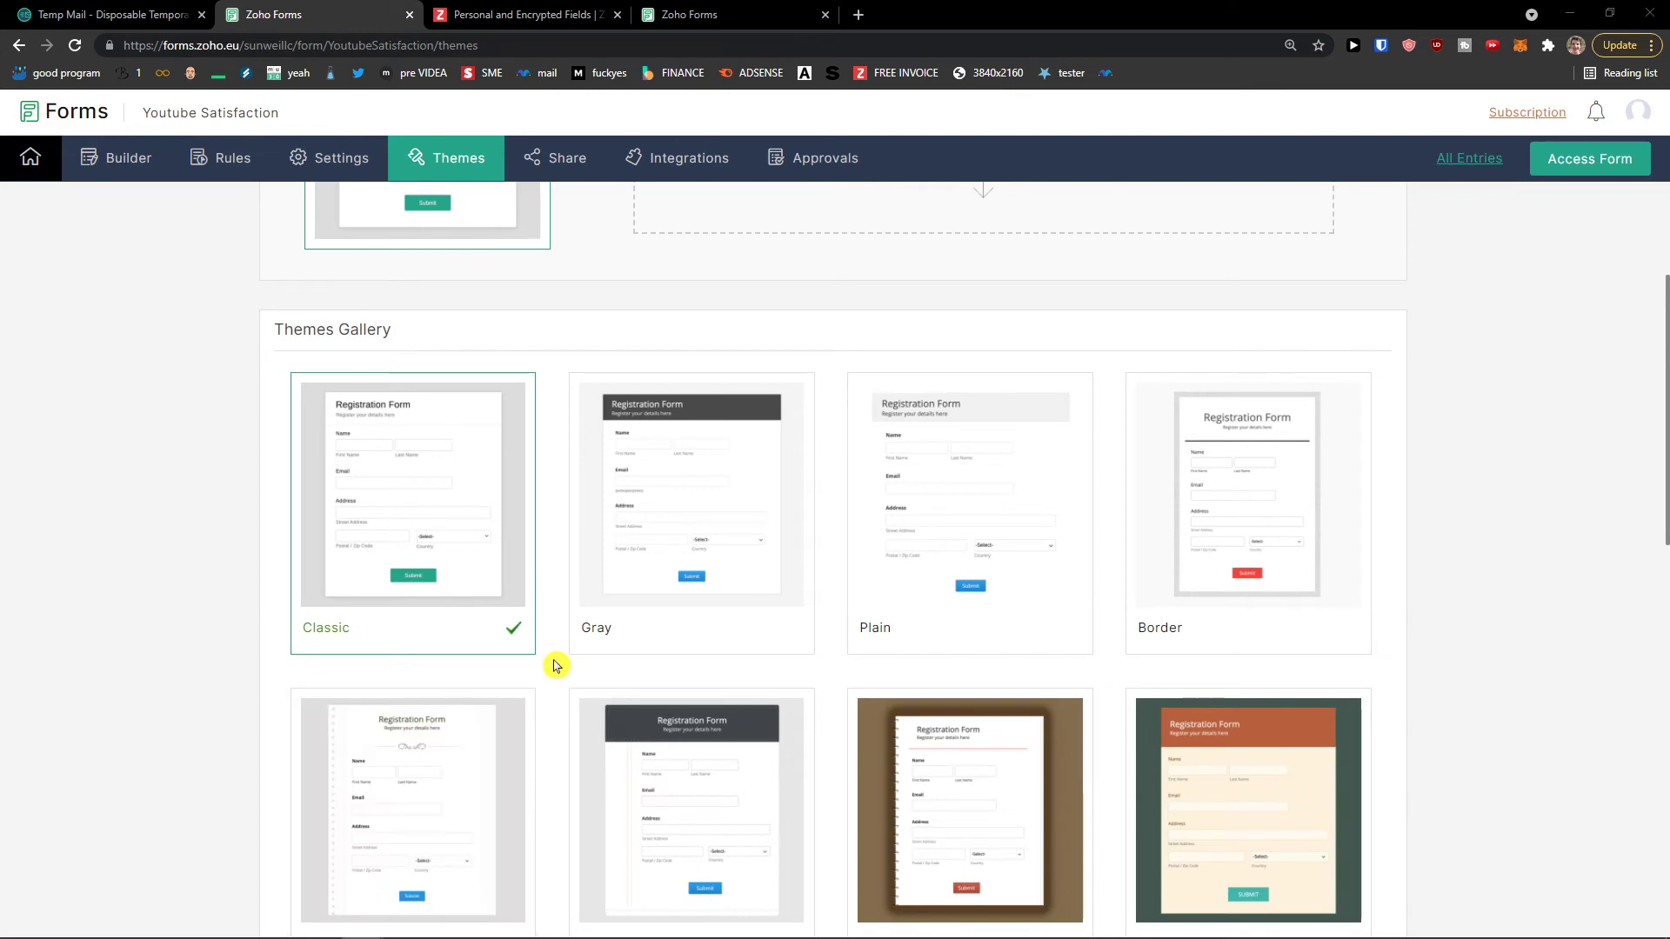
scroll(545, 666, down, 3)
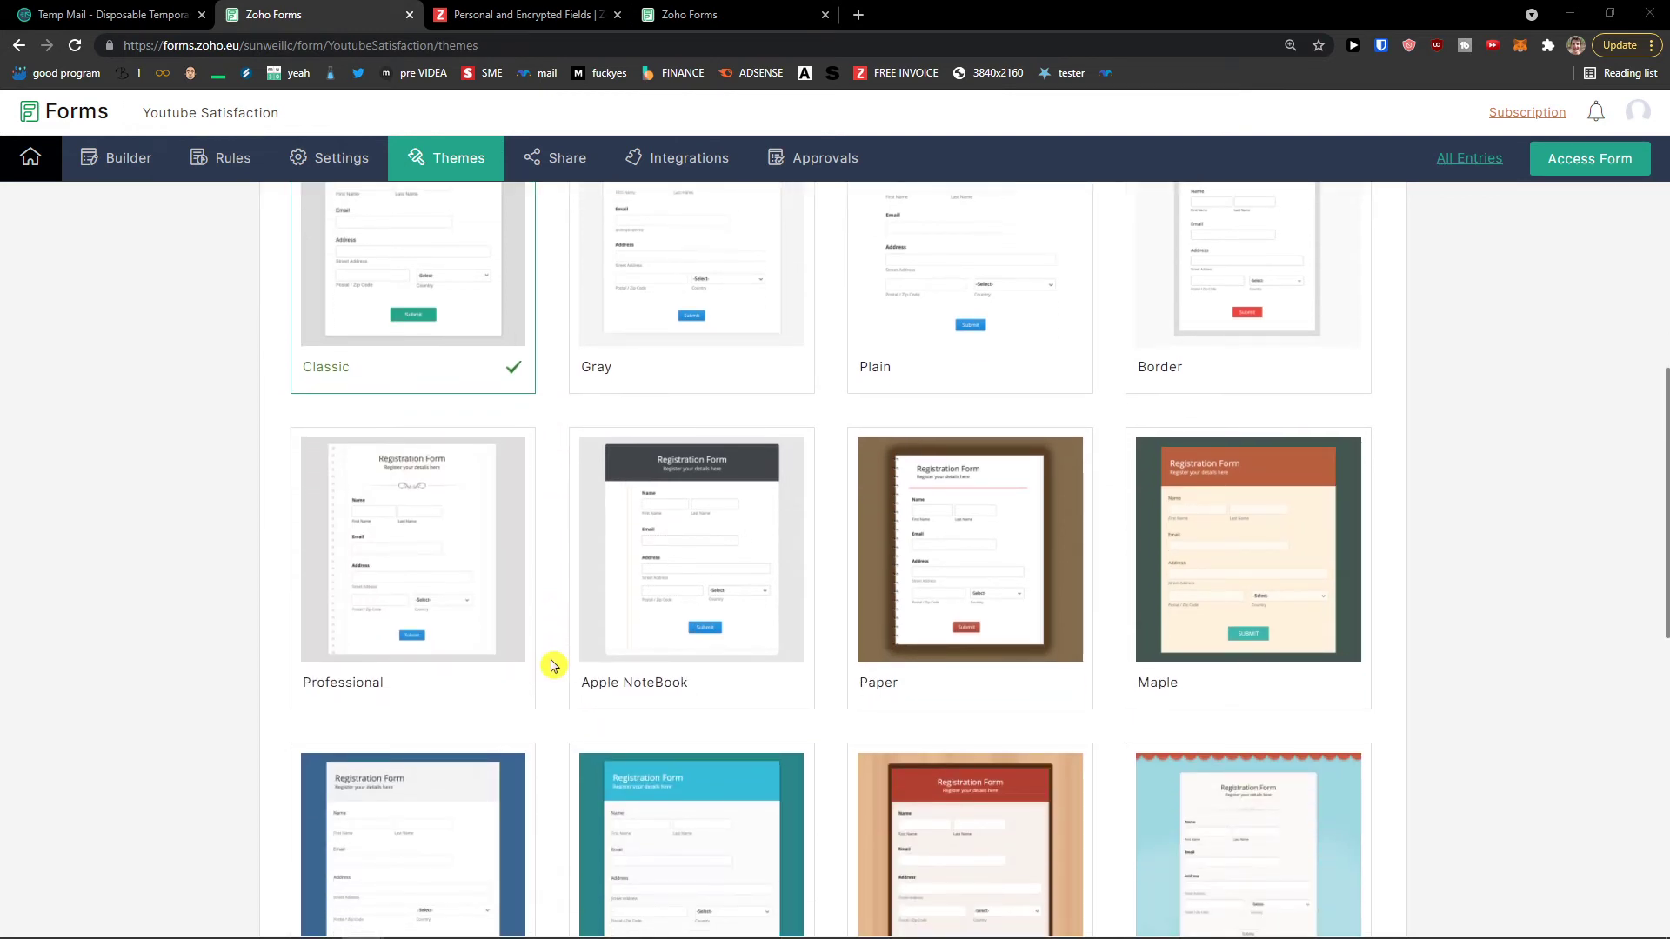
mouse_move(991, 566)
click(1009, 559)
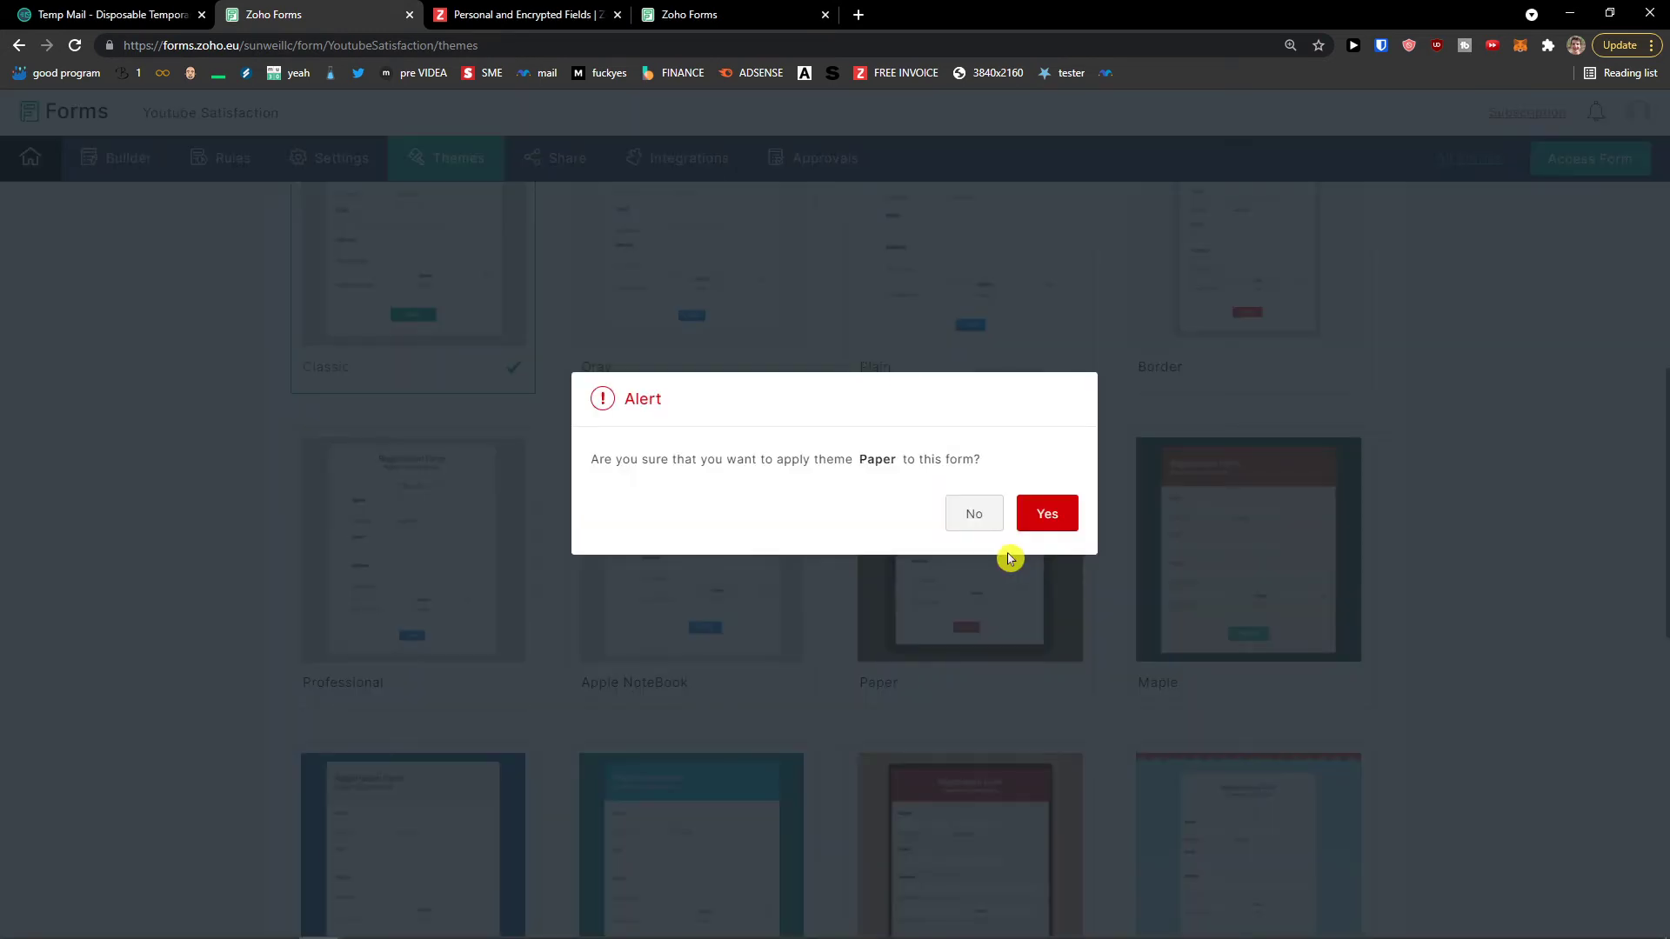
click(1047, 513)
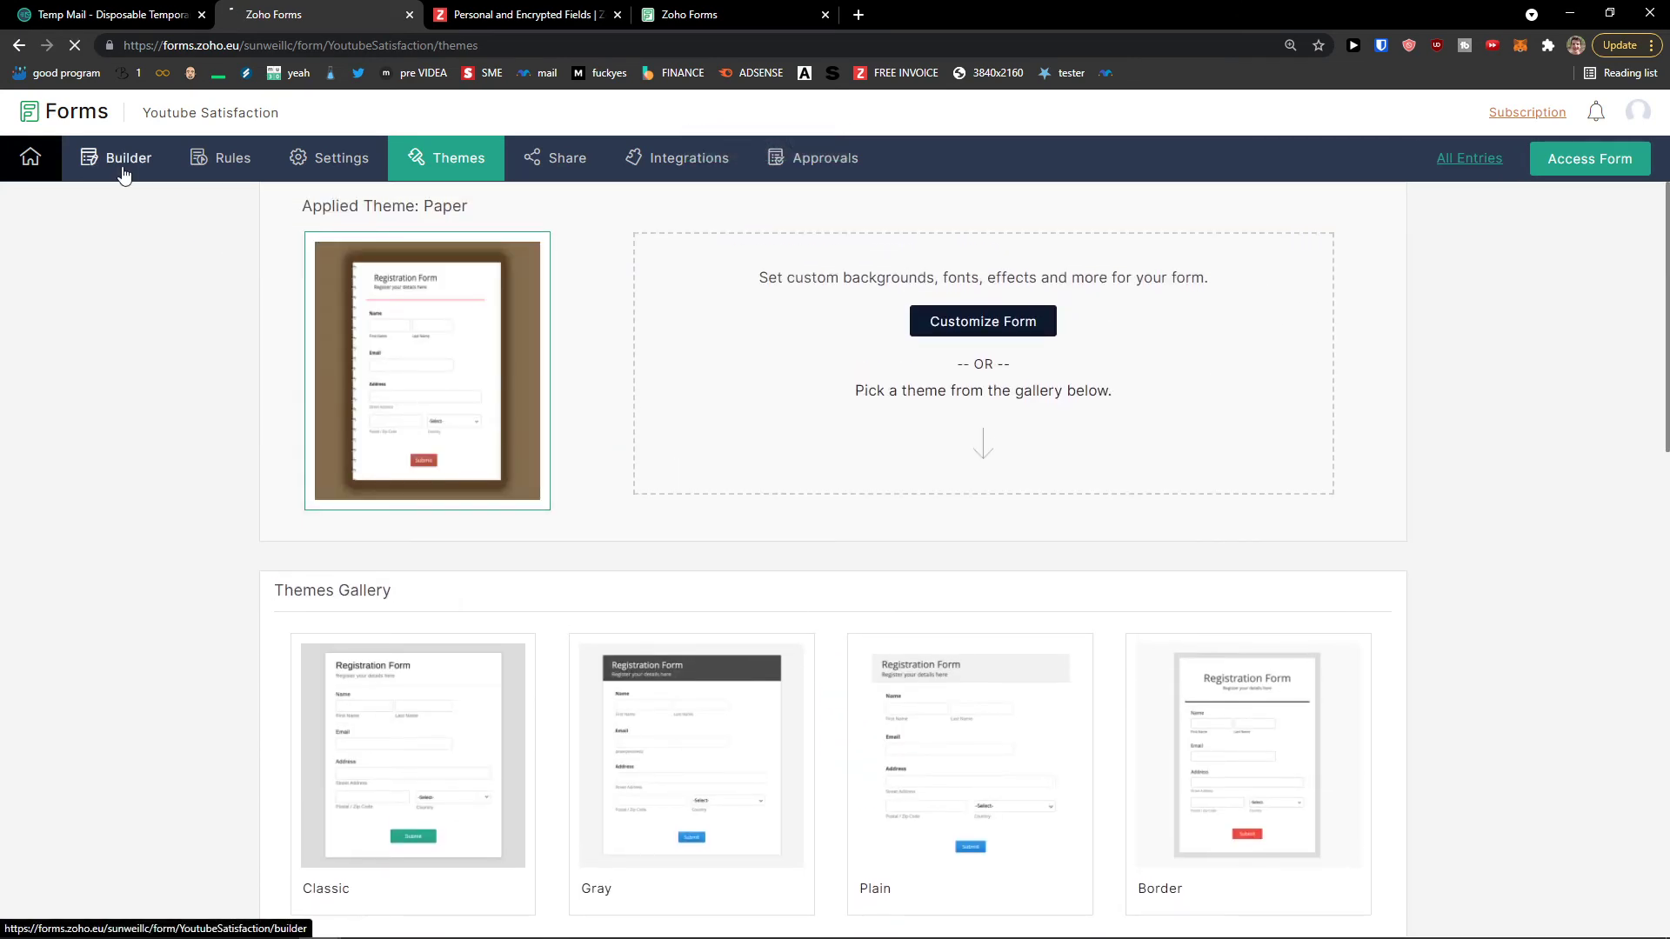
Step: Check the form builder, return to Themes, then go to the form's Share options
click(125, 162)
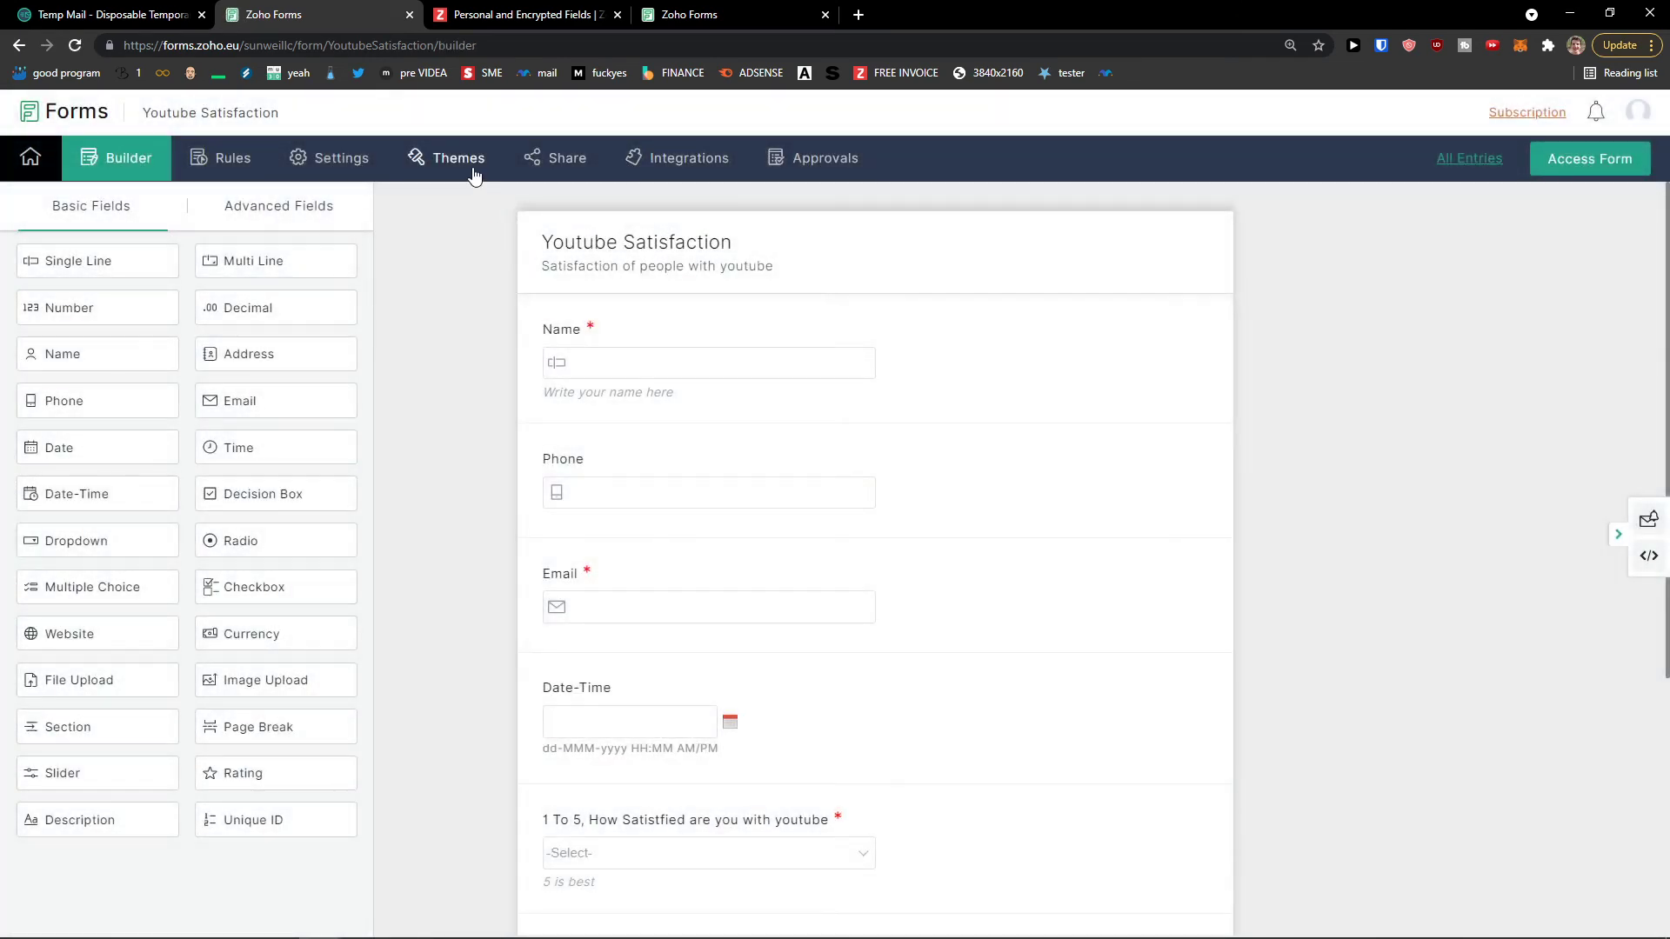
click(474, 174)
scroll(592, 380, down, 5)
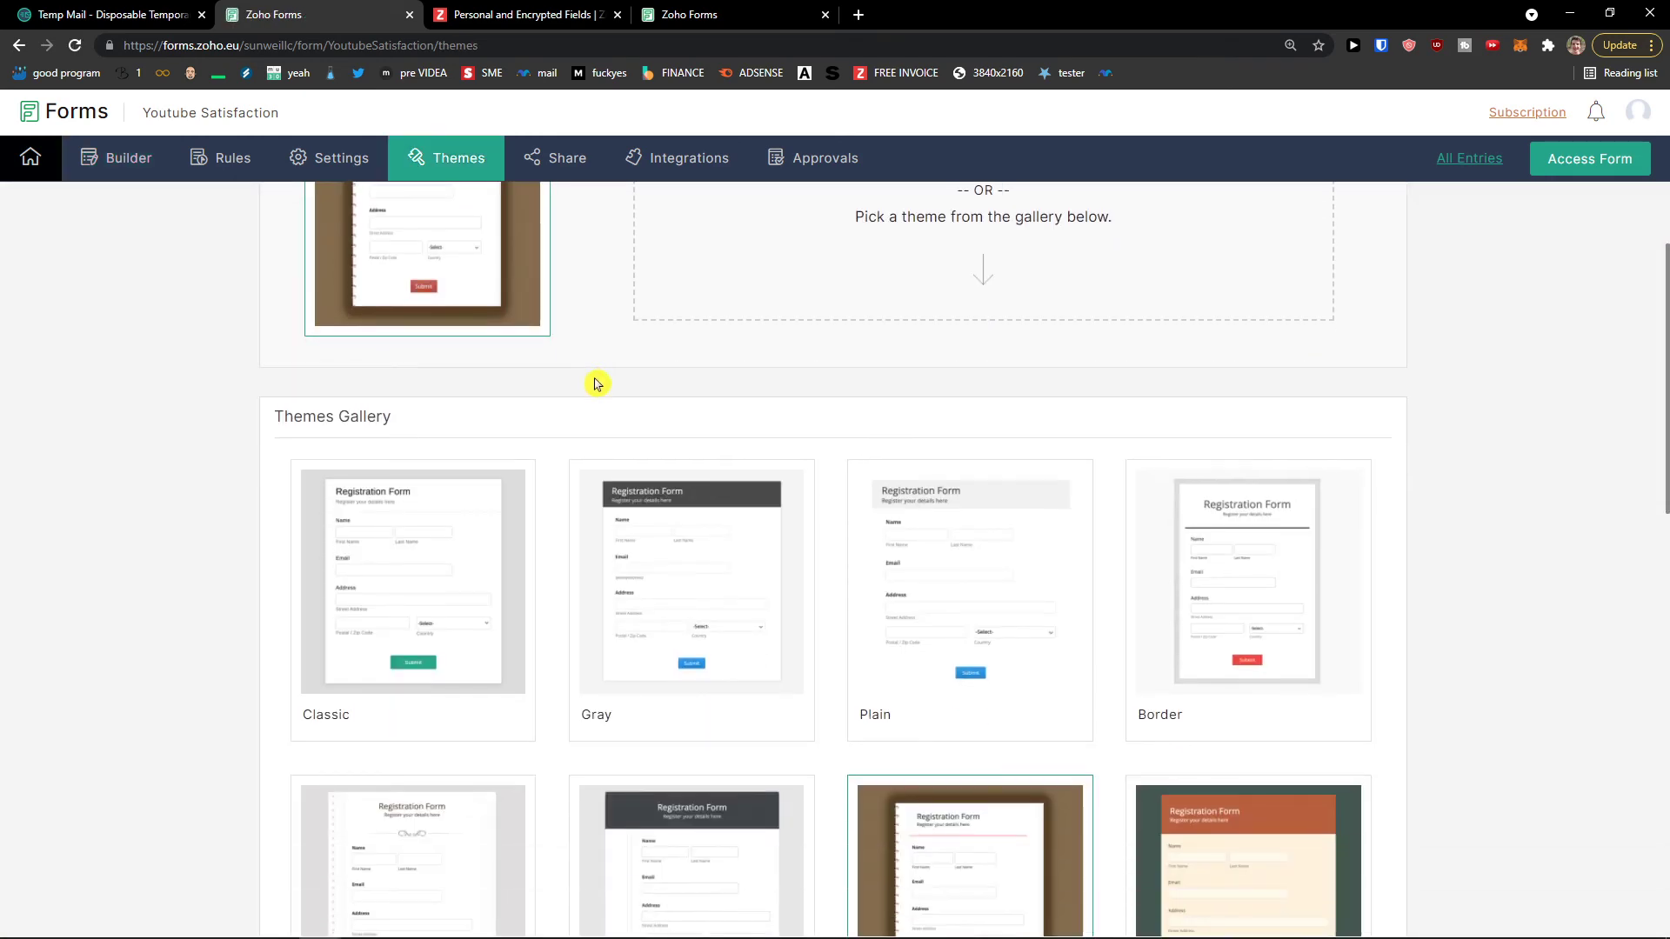
scroll(591, 376, down, 8)
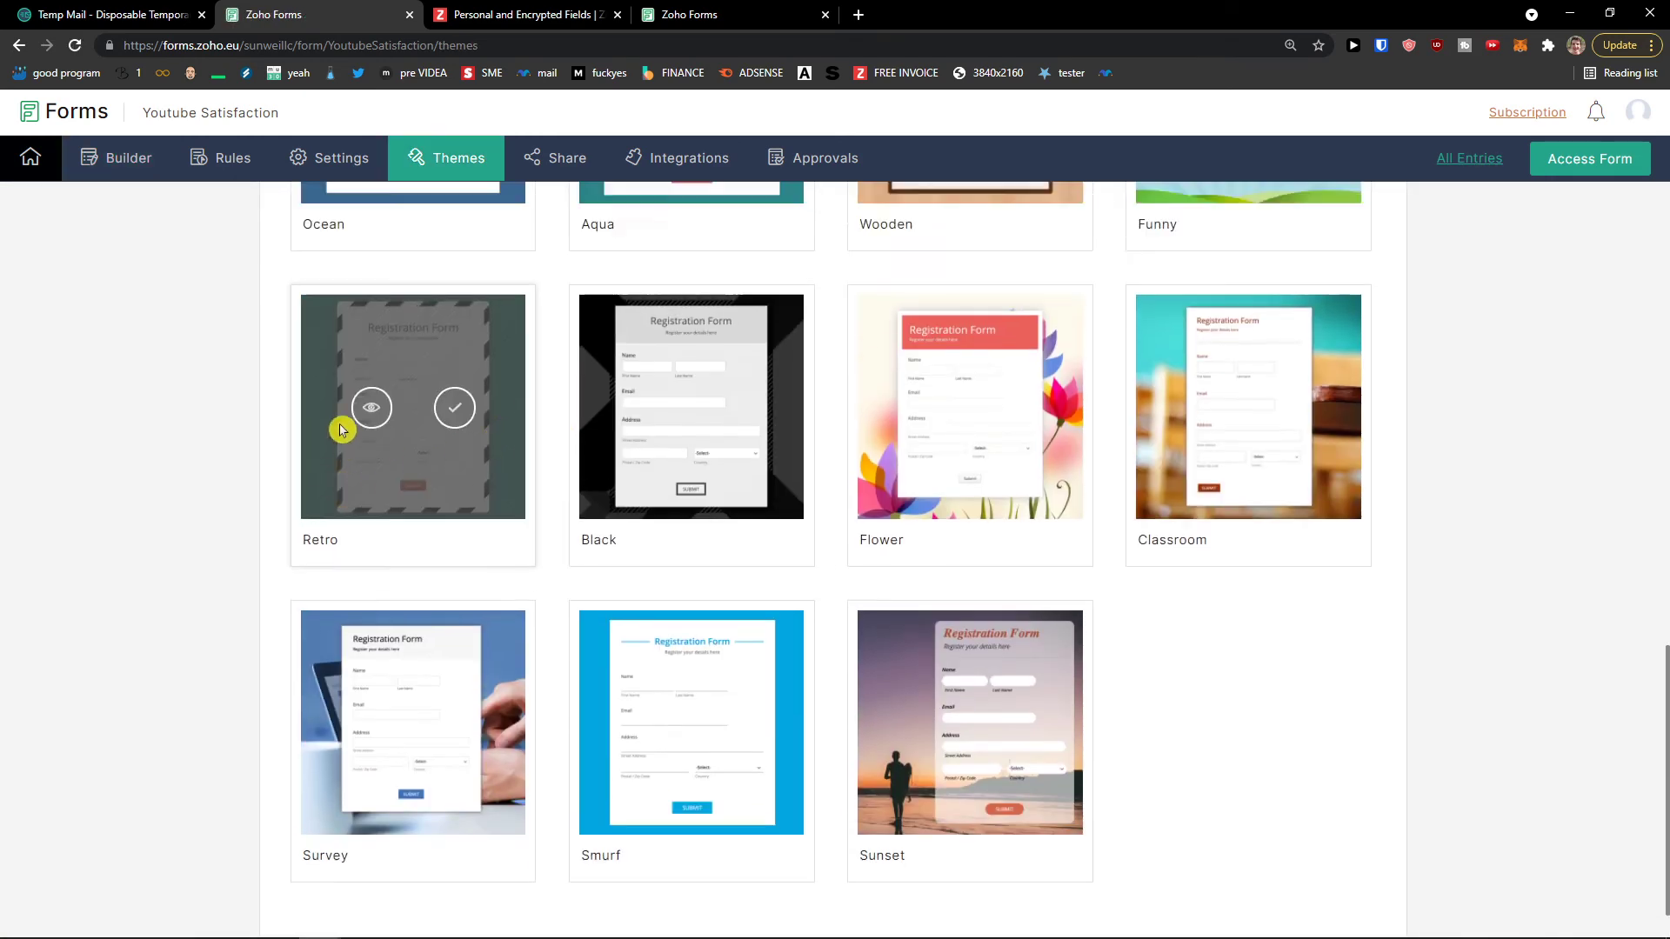
scroll(383, 435, up, 9)
scroll(426, 439, up, 5)
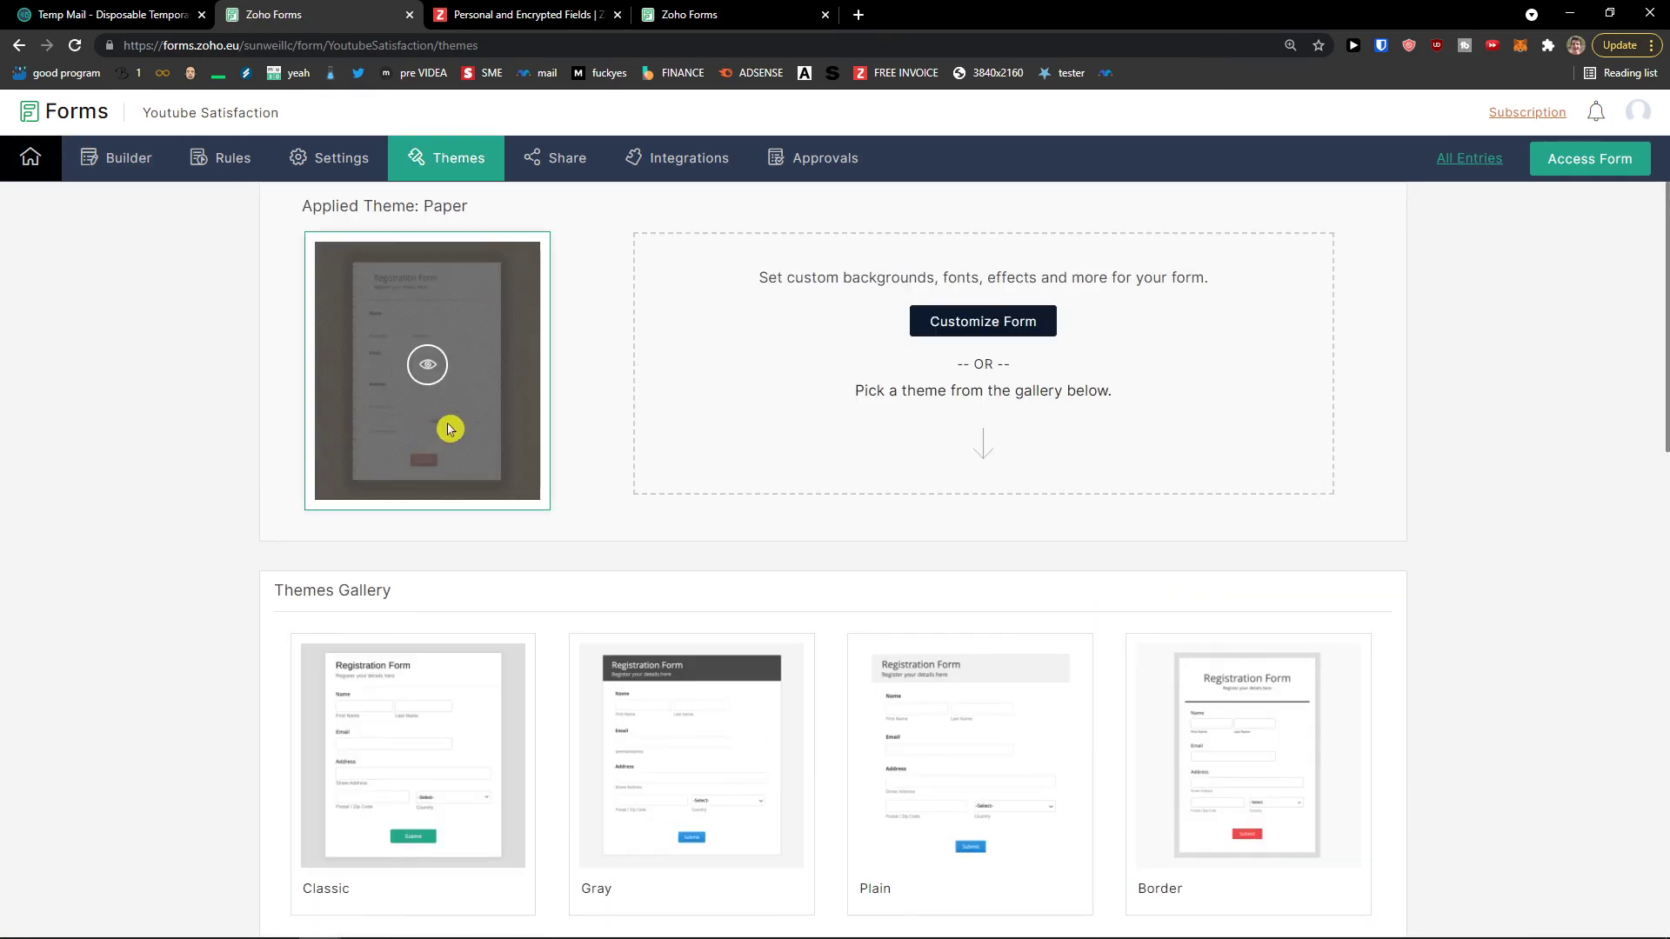
click(574, 165)
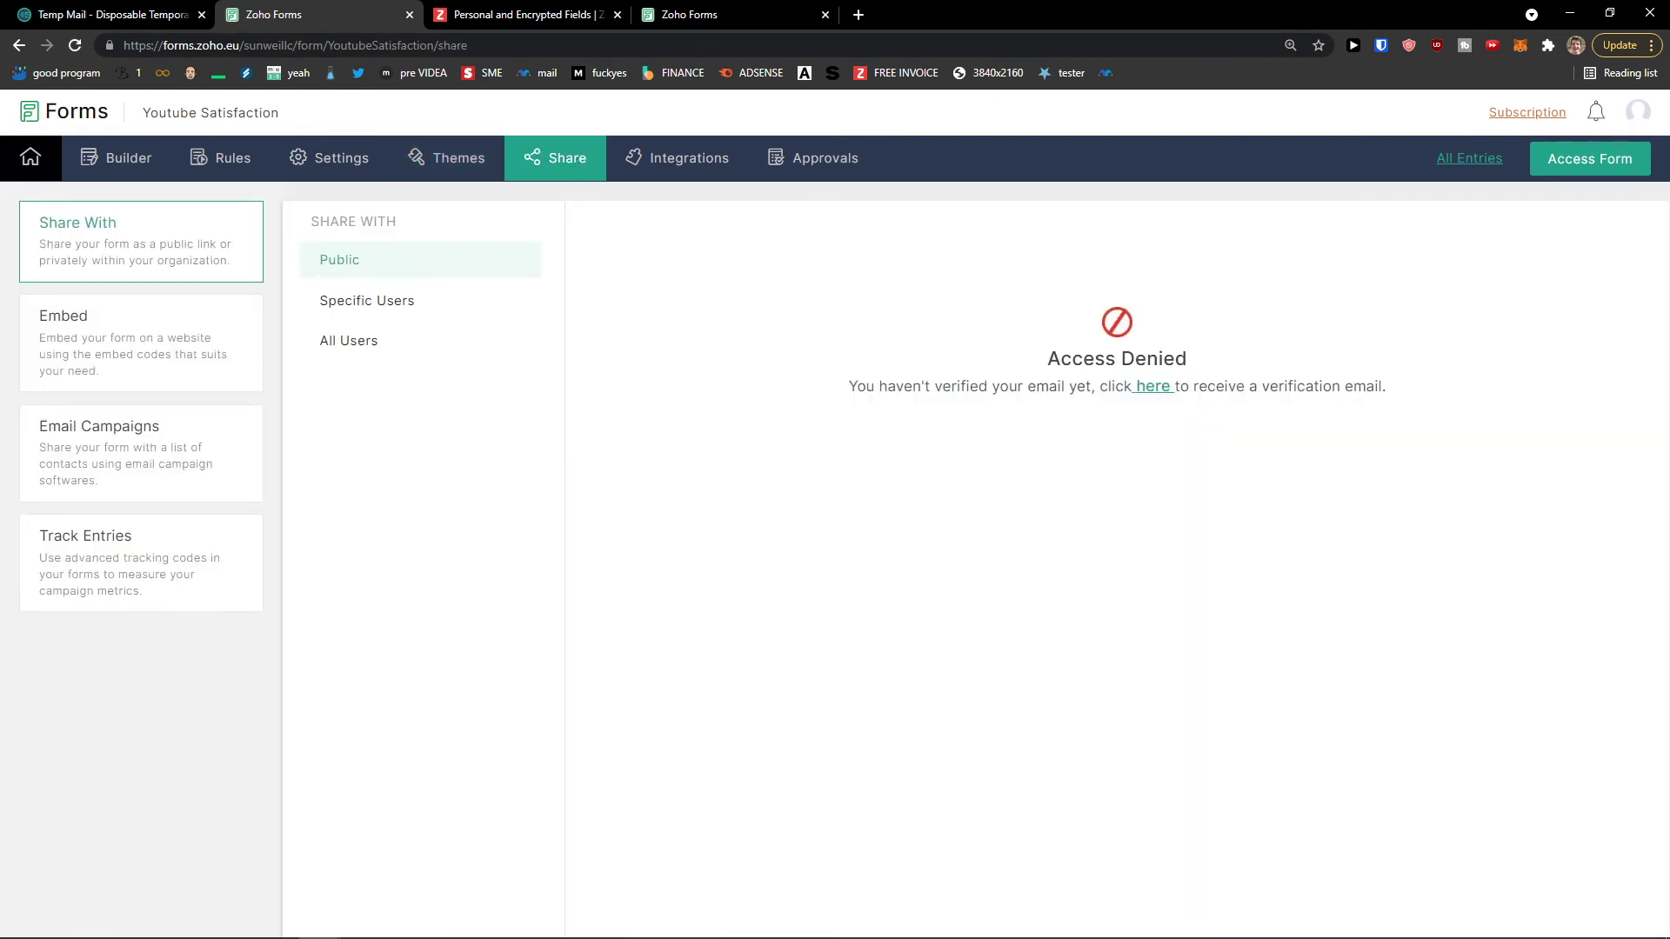
Step: Confirm the Zoho account from the Temp Mail verification email, then return to the Share page
click(52, 14)
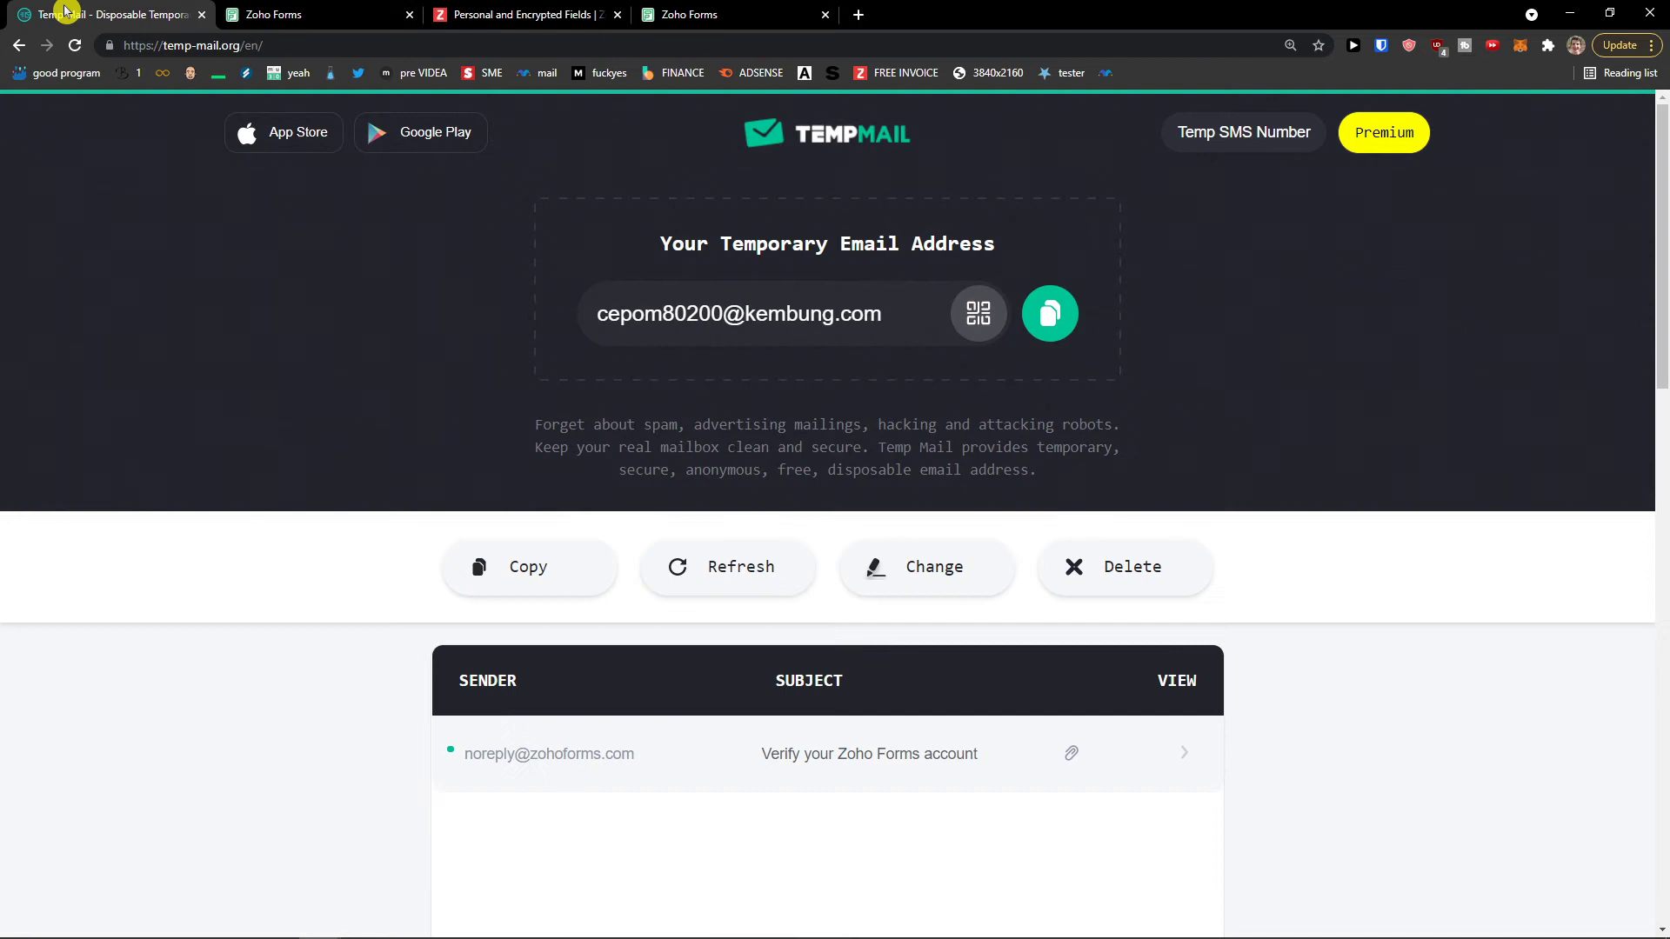
click(881, 750)
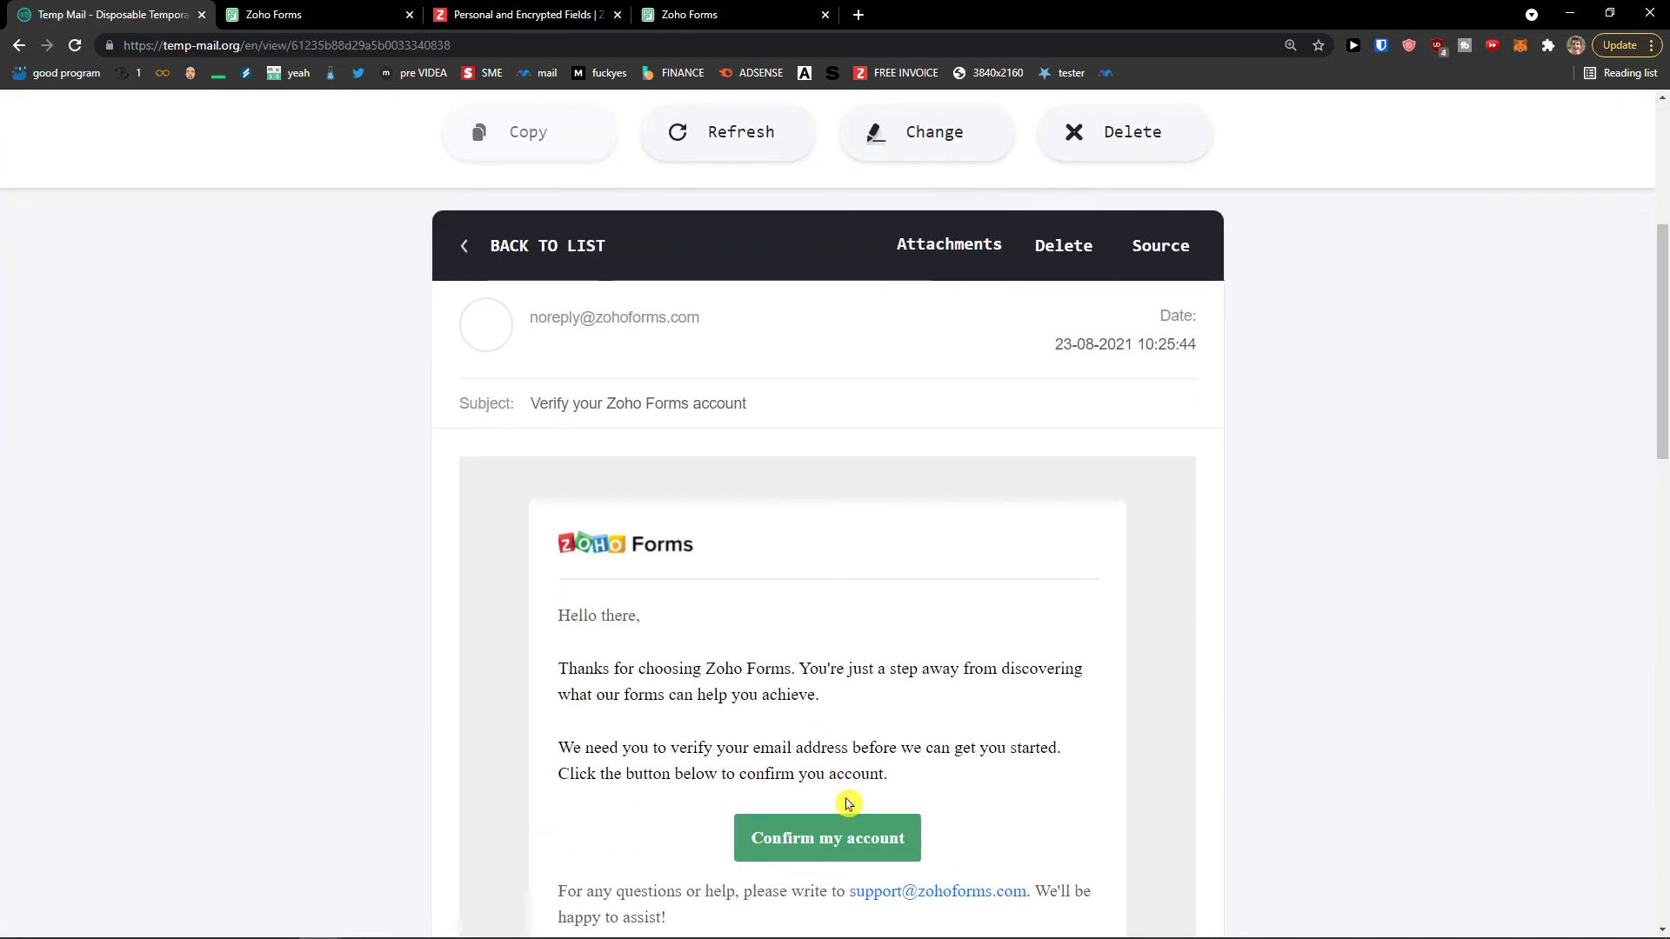
click(854, 827)
click(909, 369)
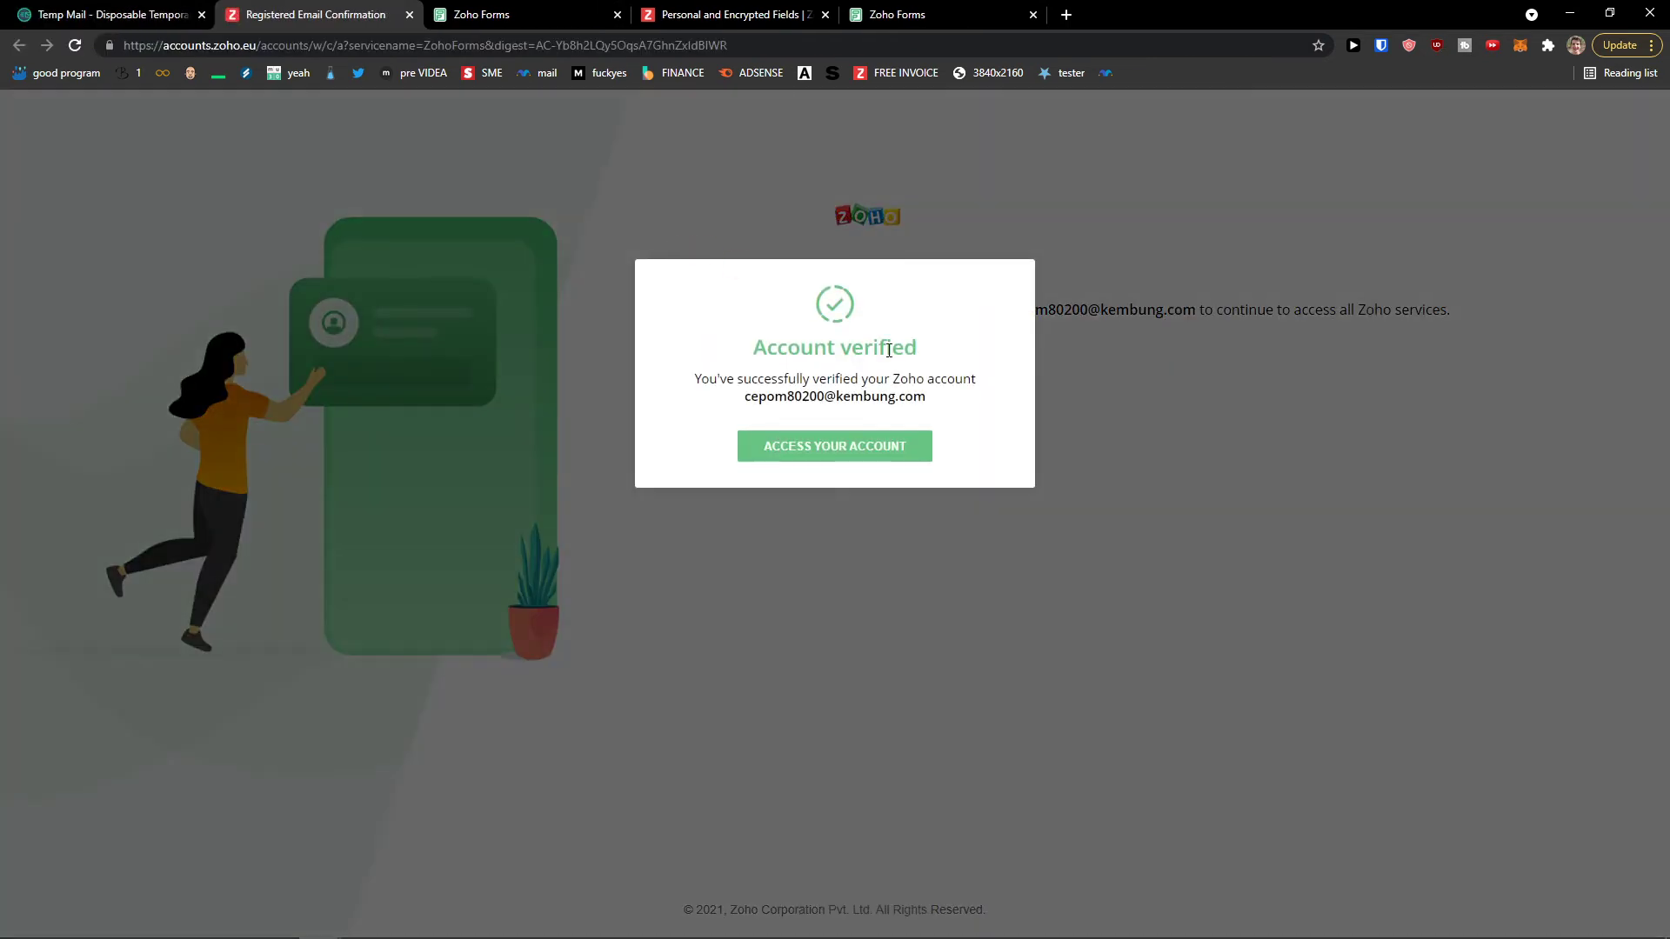
click(913, 451)
click(548, 11)
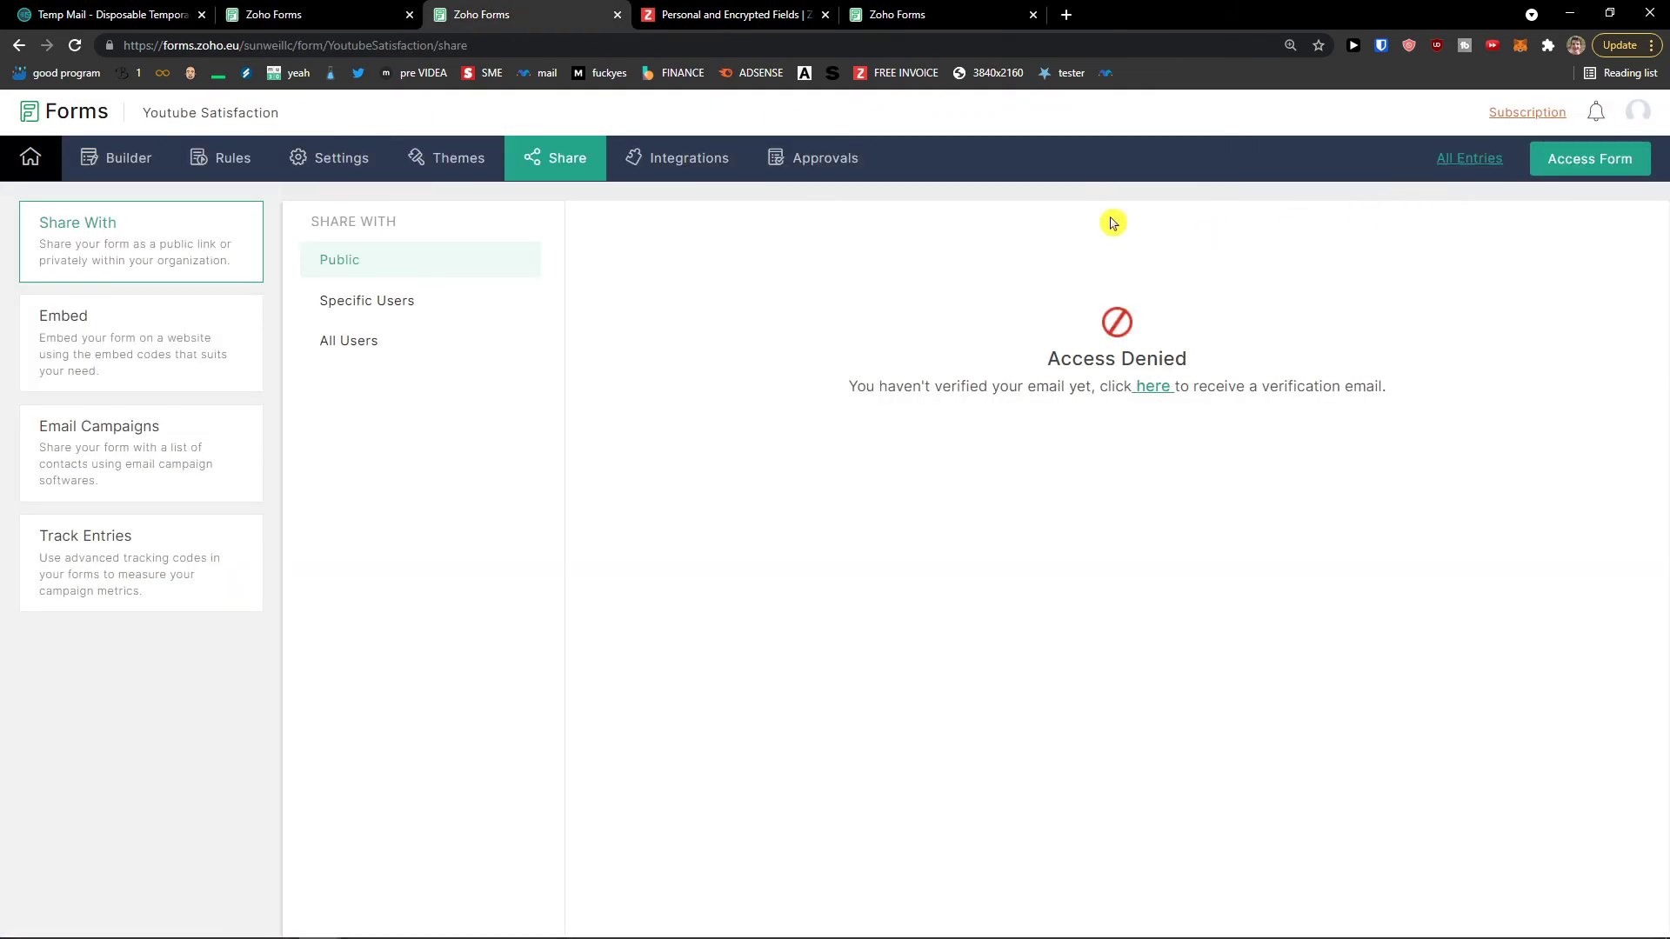
Step: Reload Share > Public, copy the Form Permalink, and load it in an incognito window
click(414, 296)
click(391, 261)
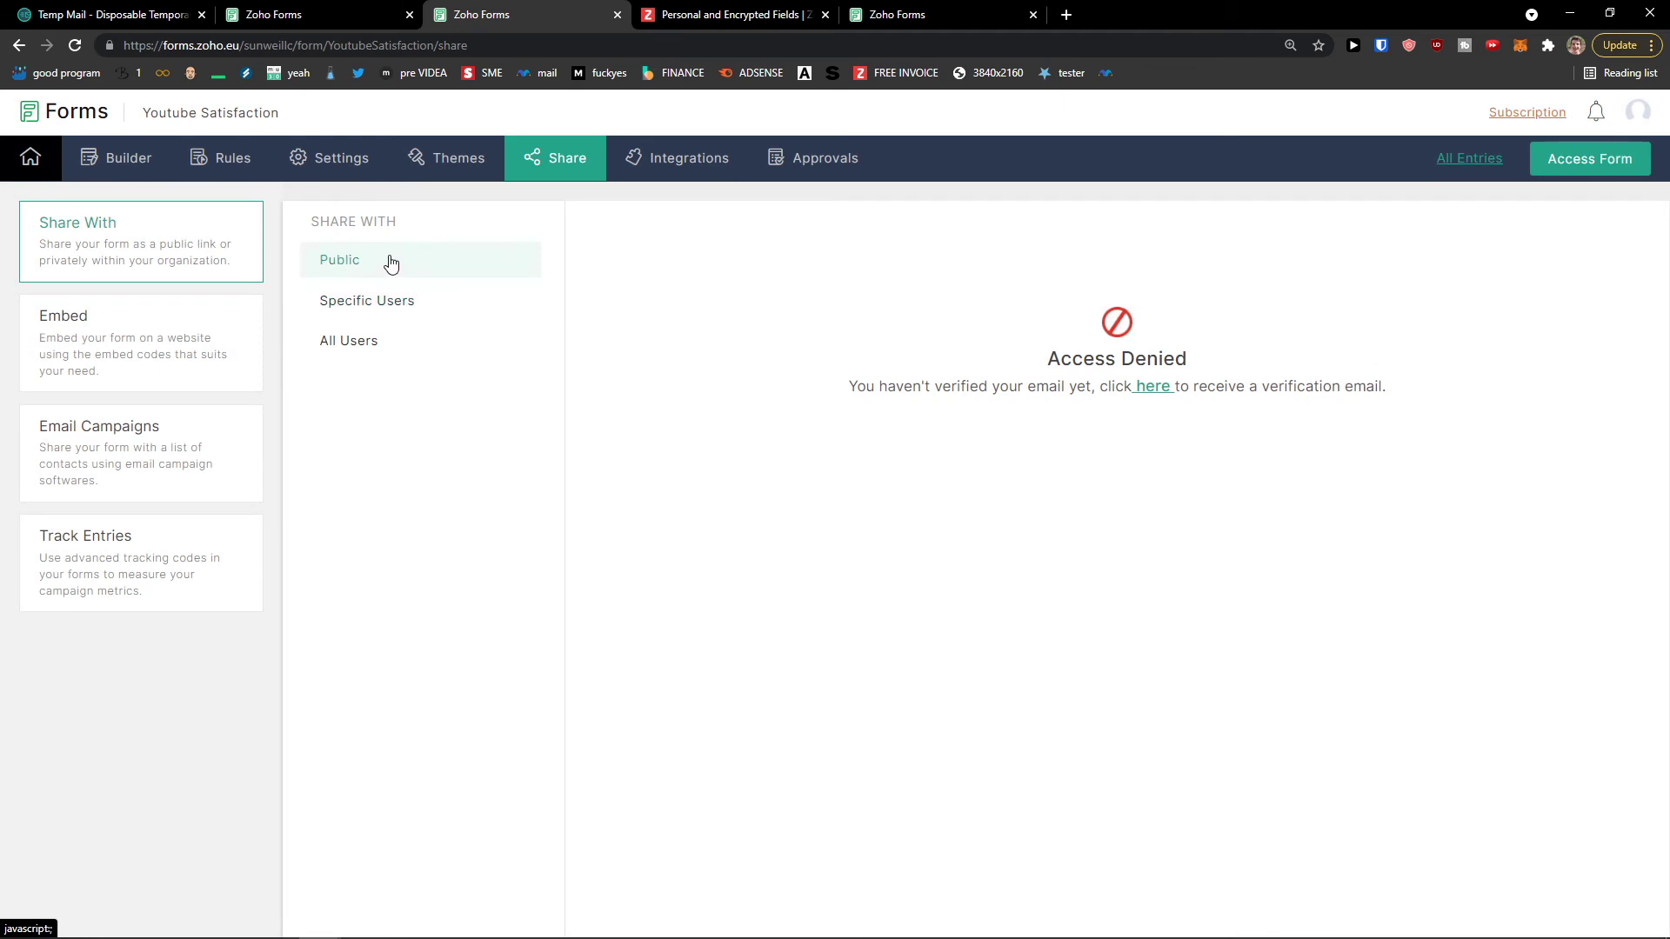
click(74, 45)
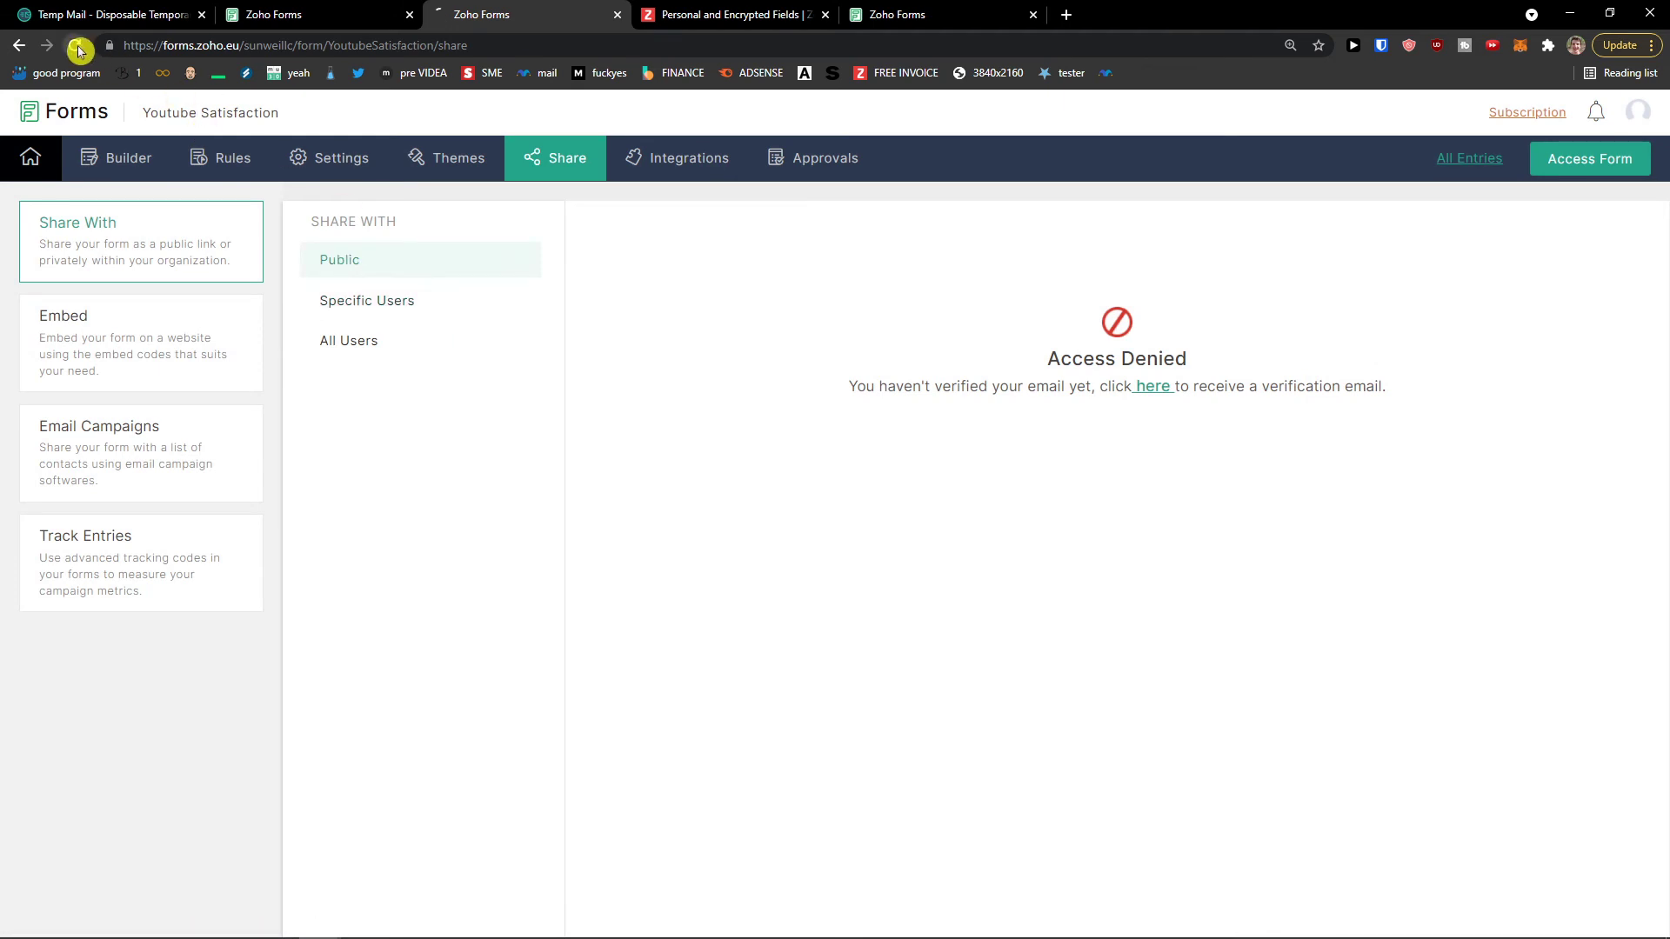
click(684, 352)
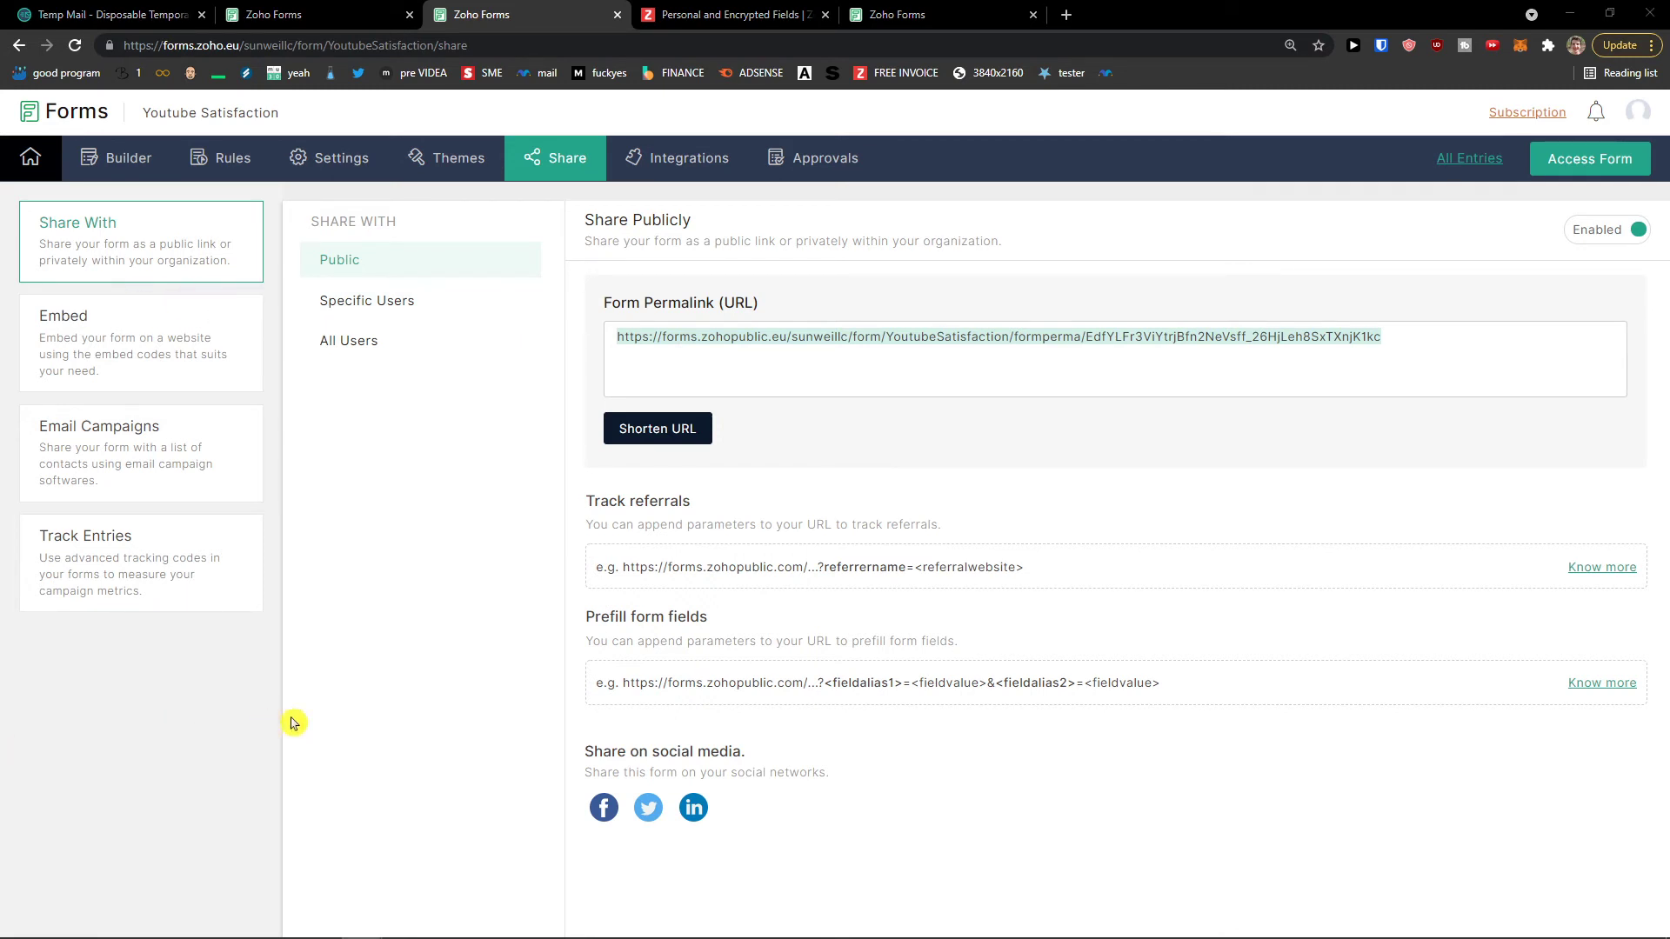
key(ctrl+shift+n)
key(ctrl+v)
key(Return)
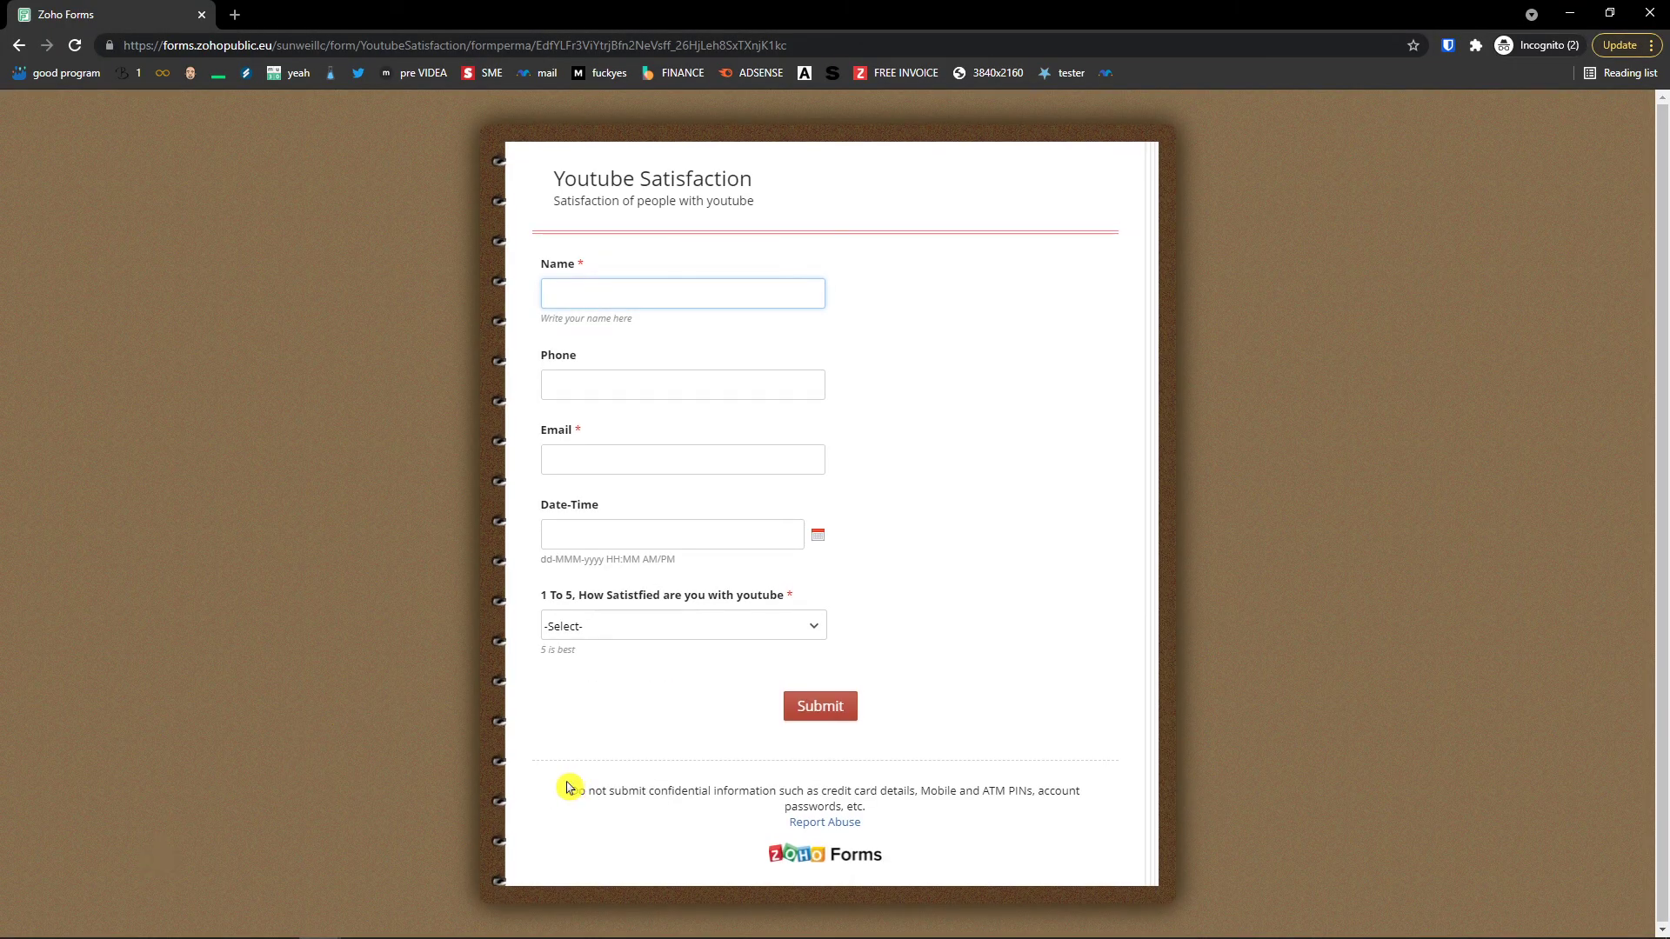
Step: Set the YouTube satisfaction rating to 5 and accept the Terms and Conditions
click(696, 539)
click(458, 501)
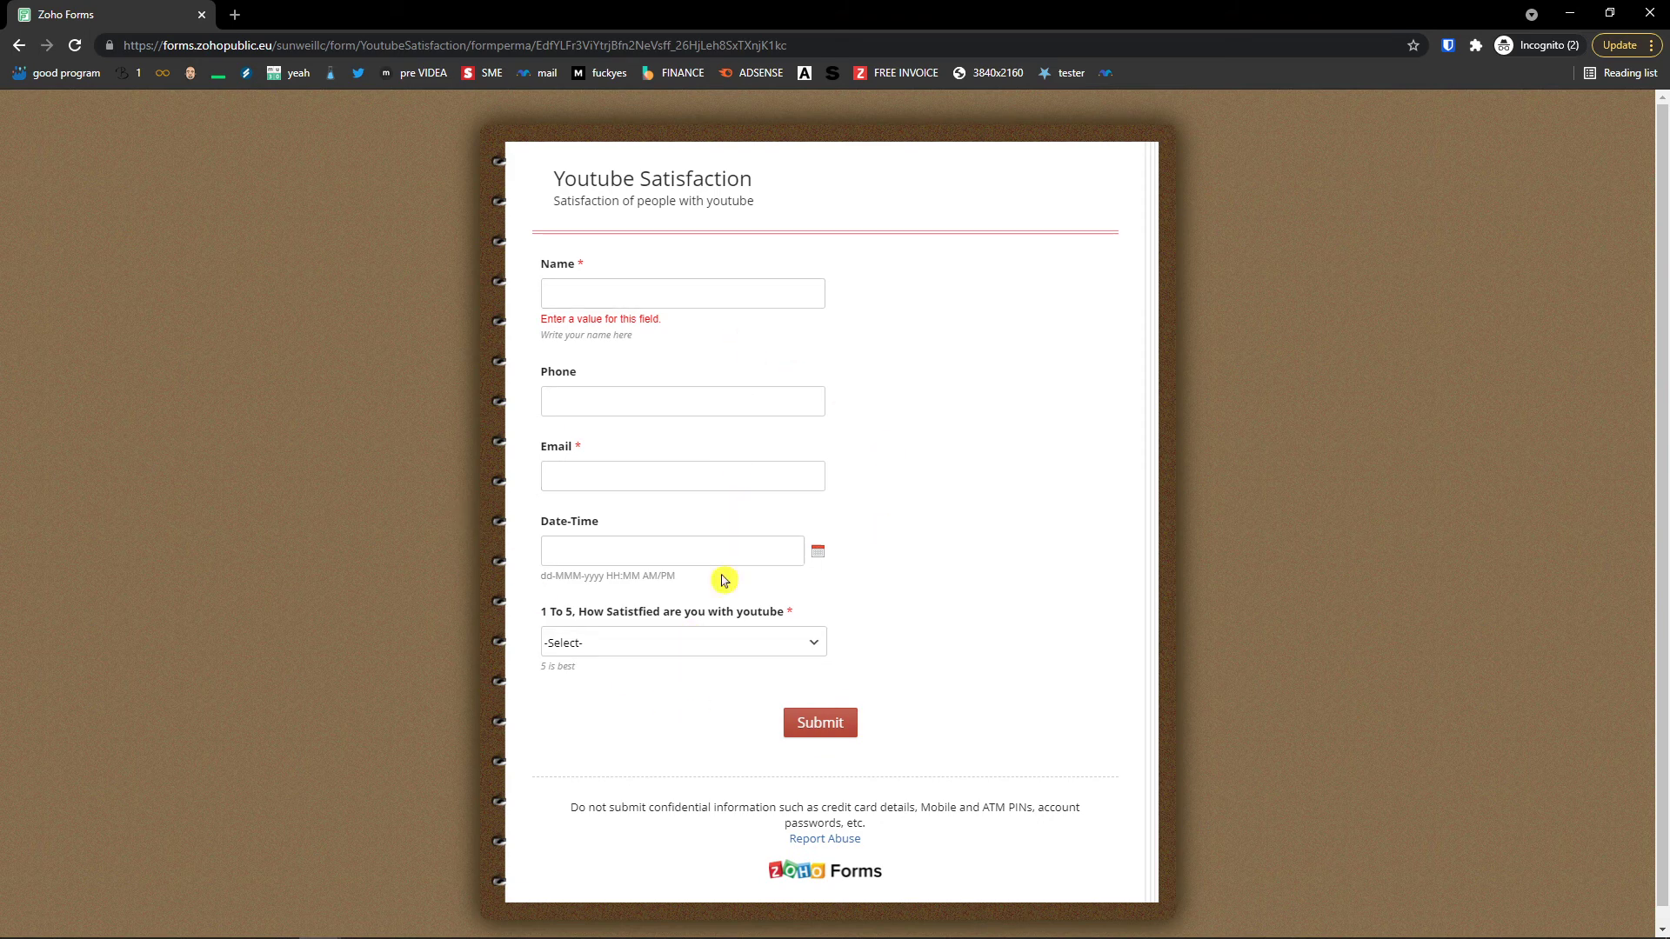
click(703, 298)
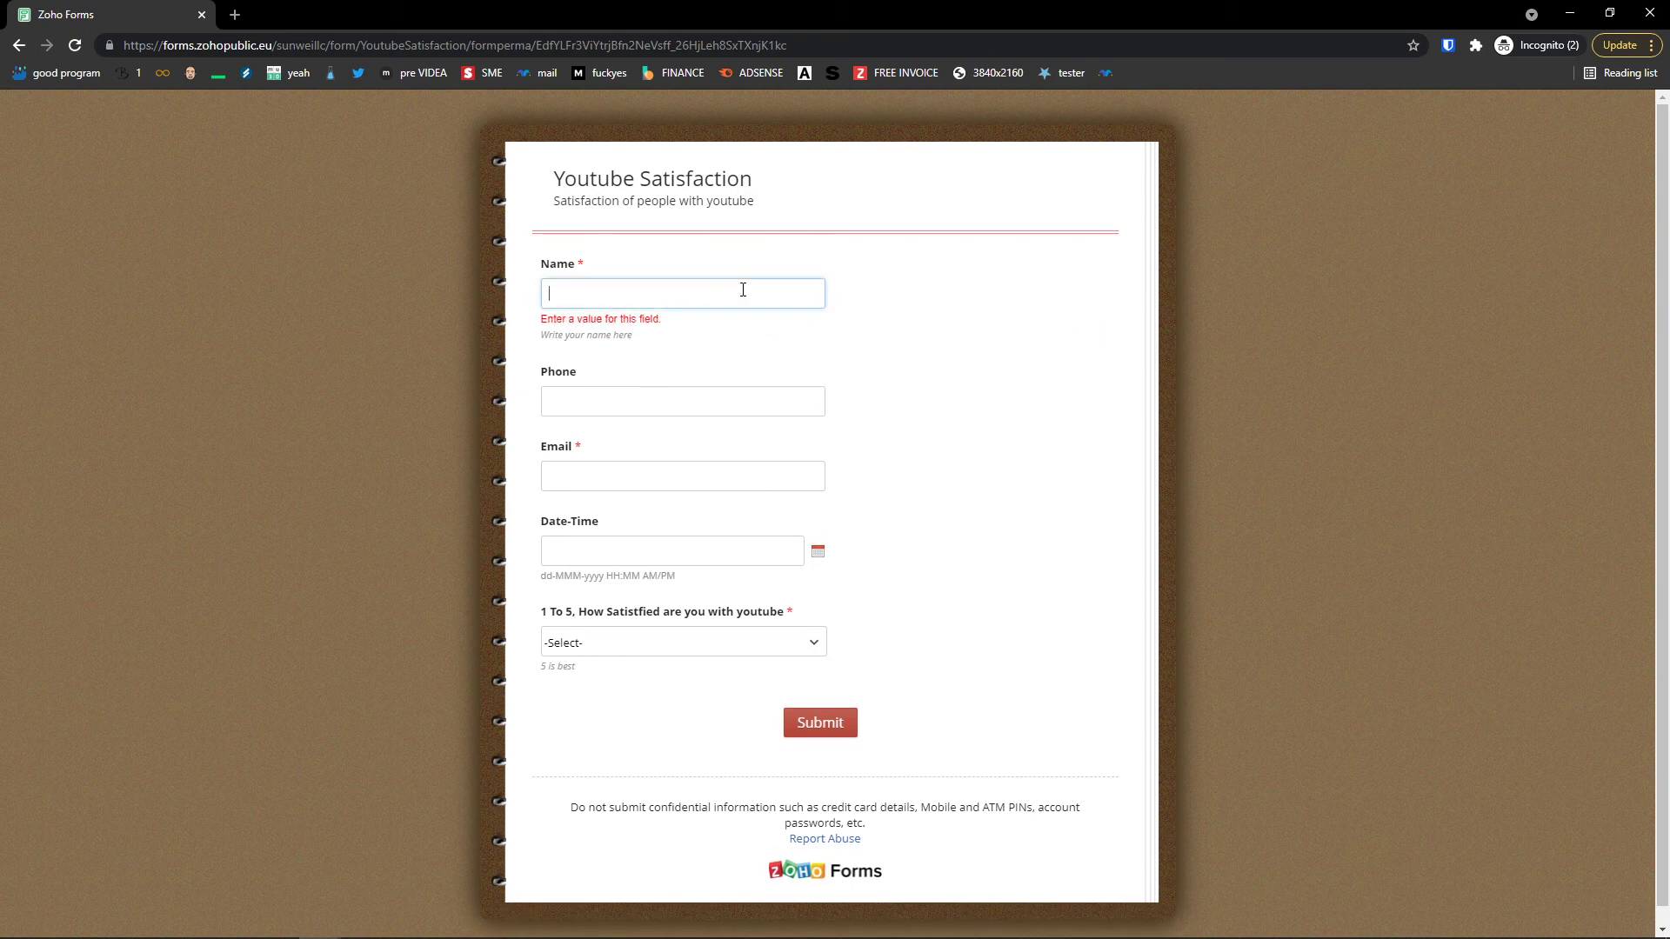
click(728, 407)
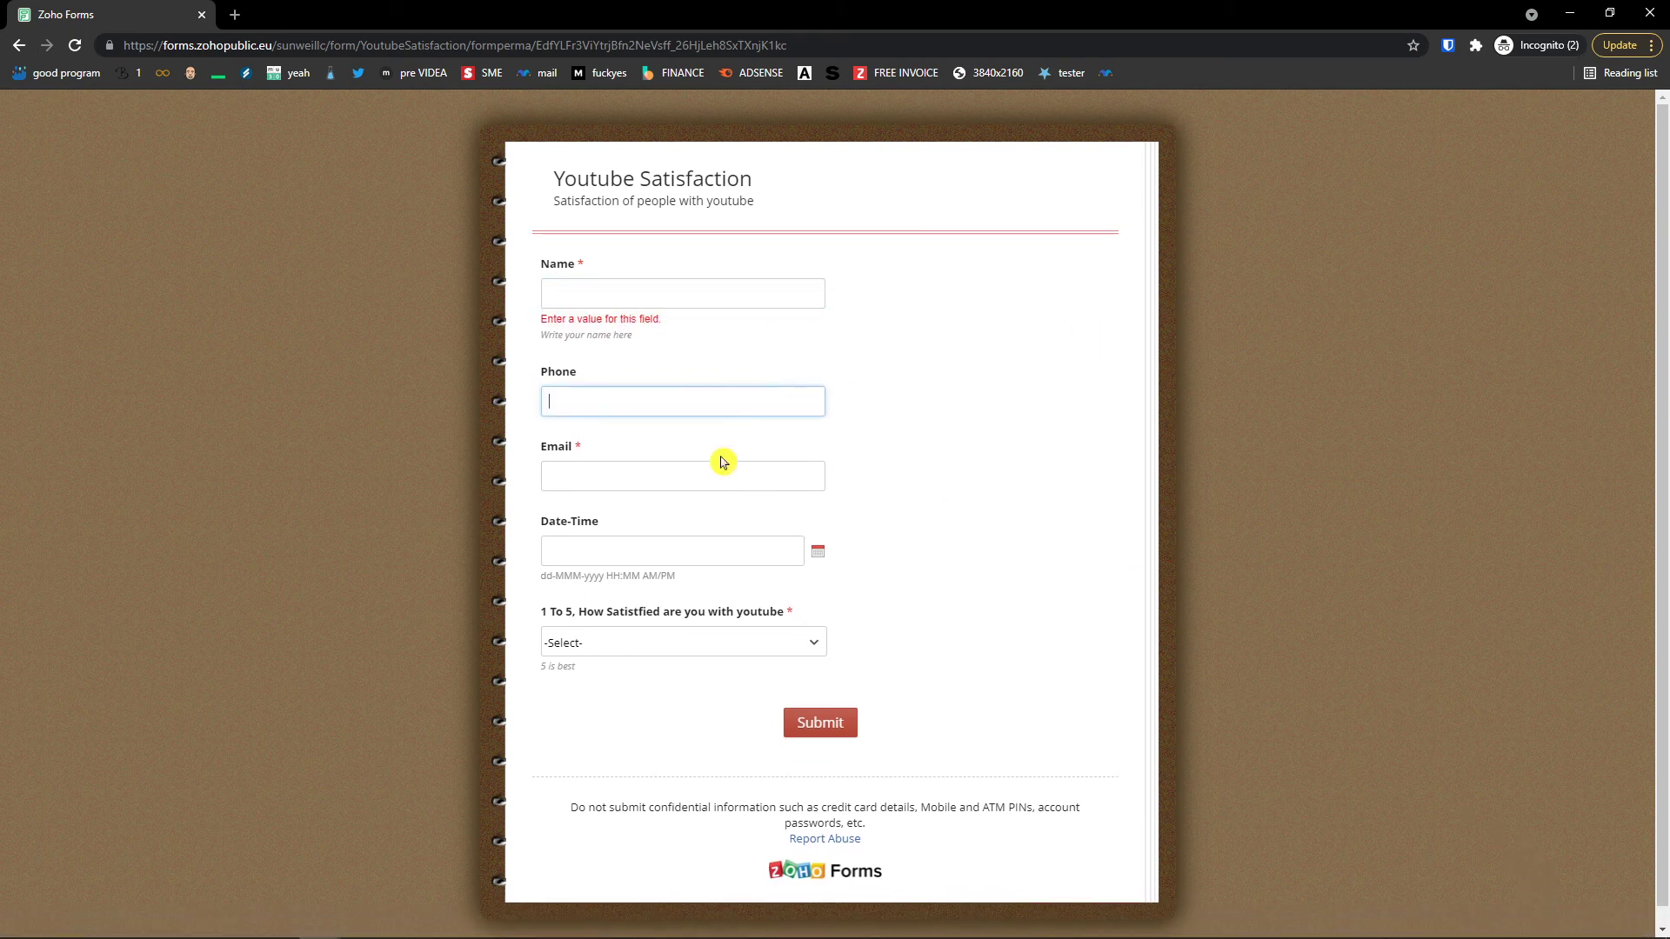
click(711, 476)
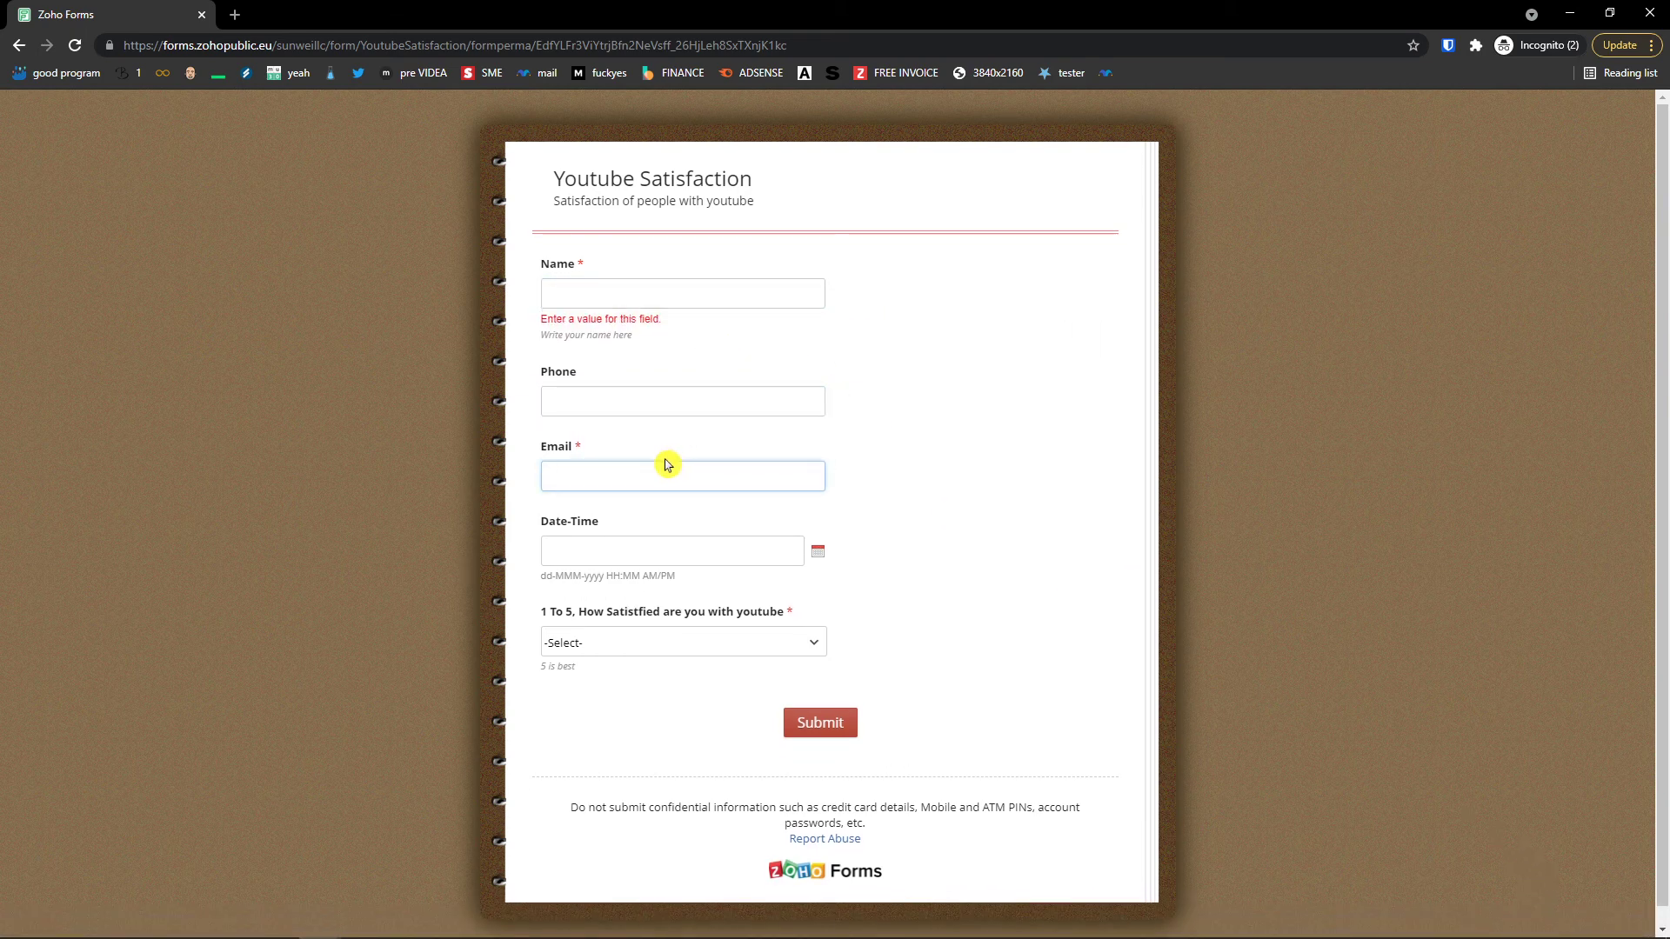
click(708, 644)
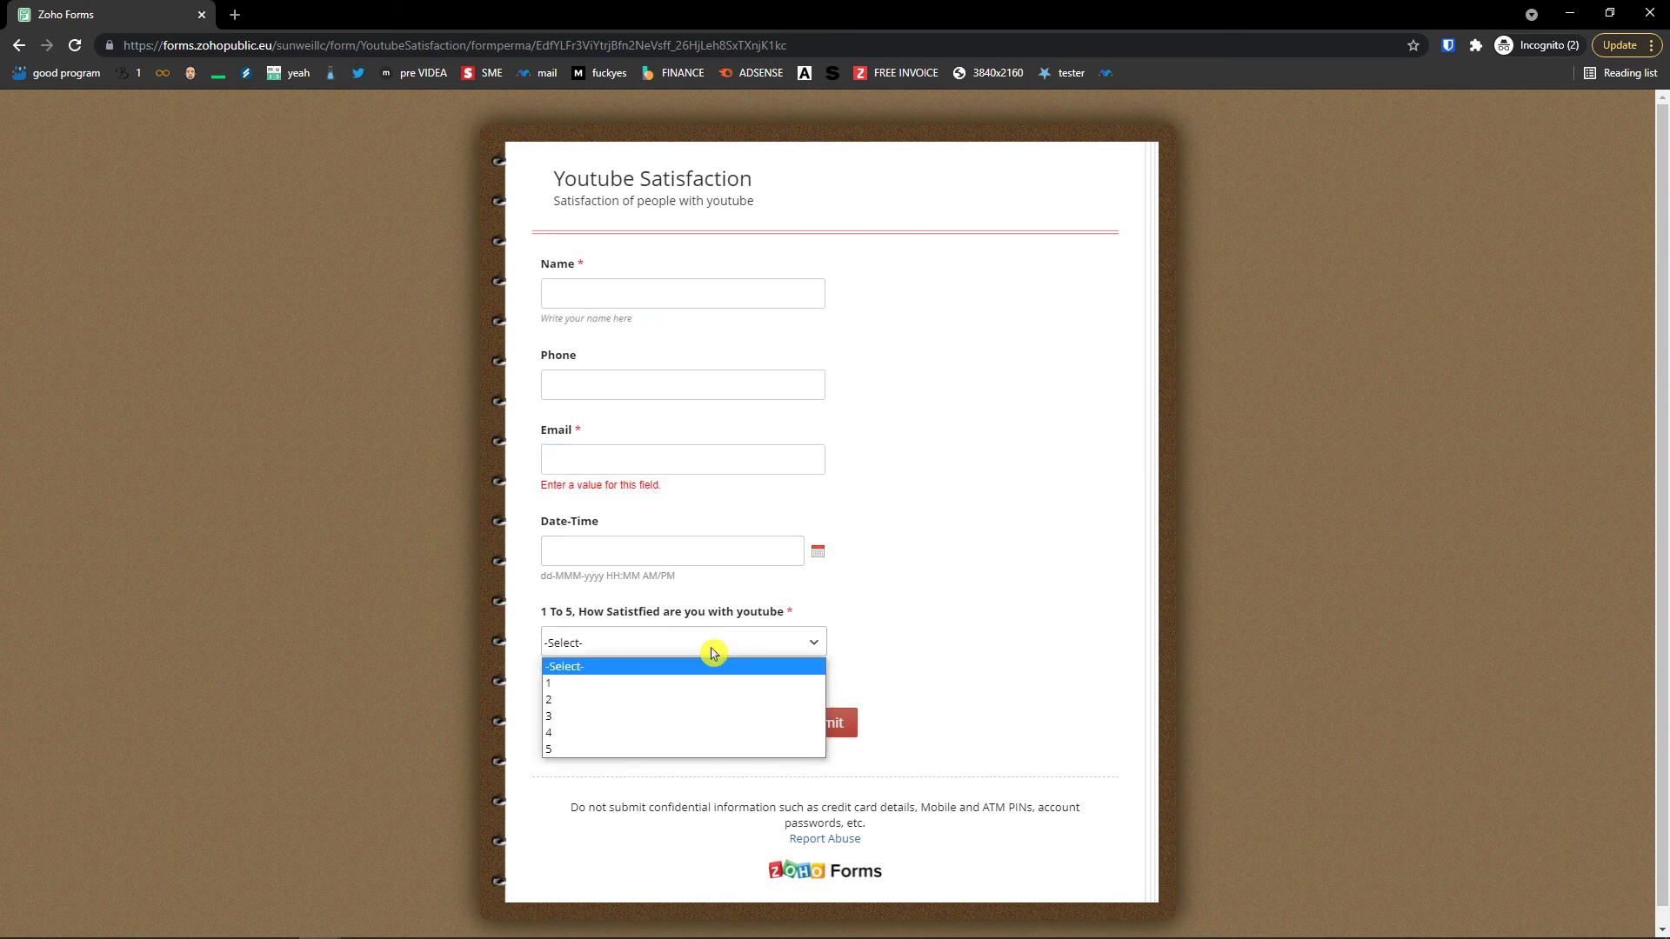
click(641, 747)
scroll(636, 760, down, 3)
scroll(779, 682, up, 2)
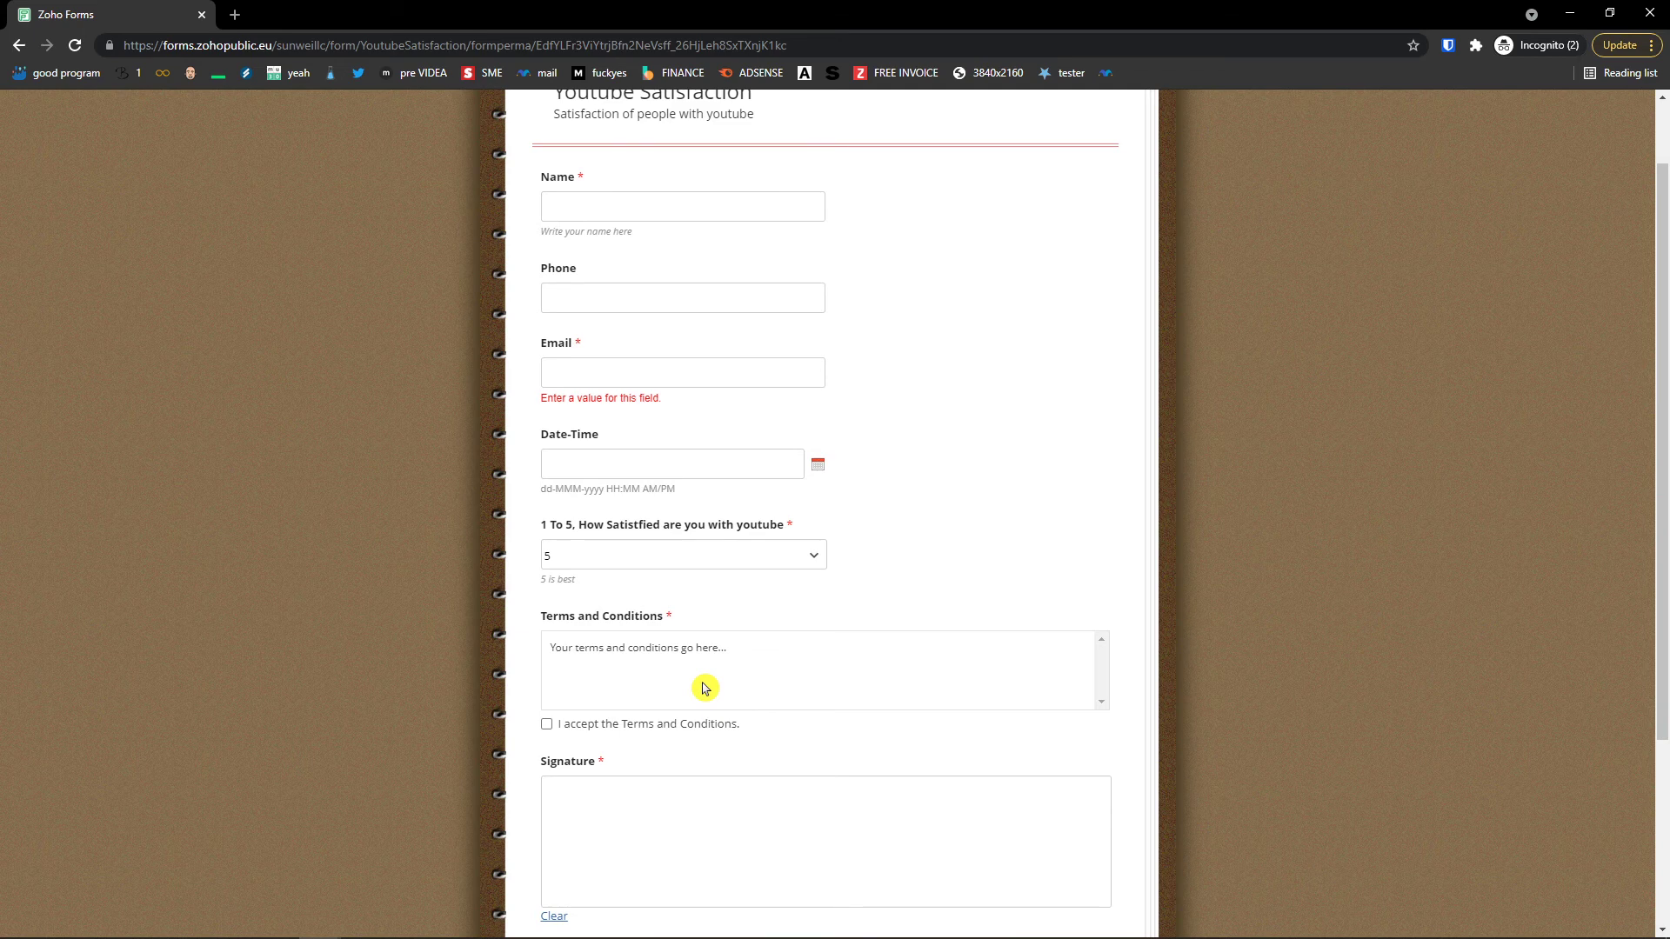
scroll(704, 688, down, 3)
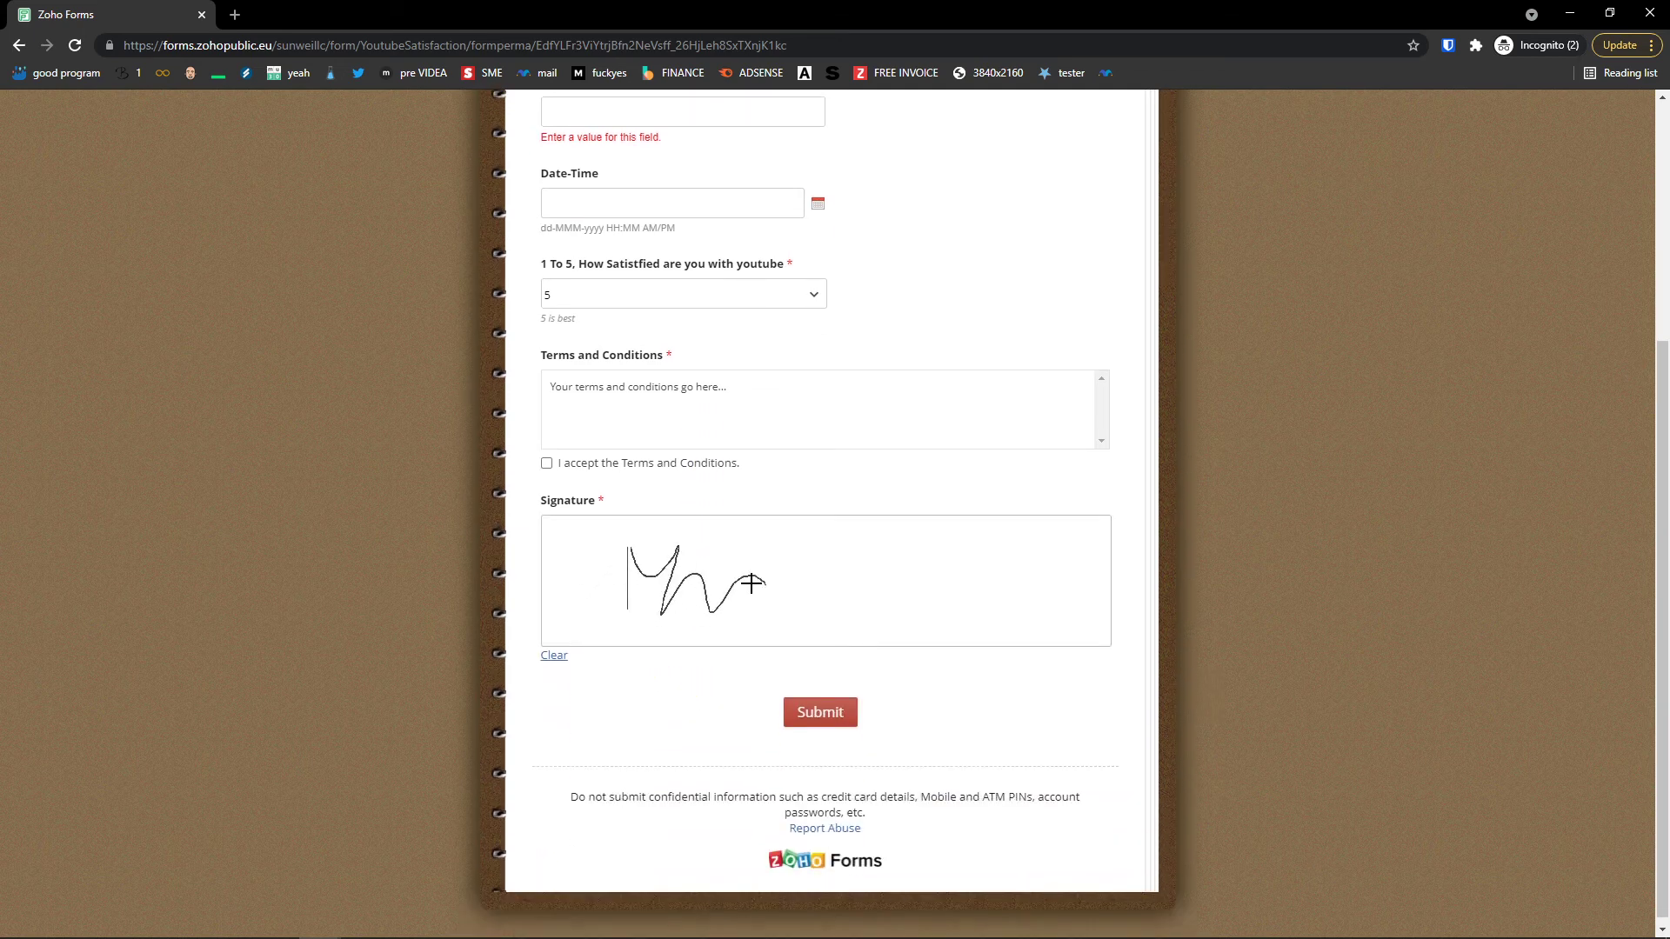
scroll(763, 719, up, 3)
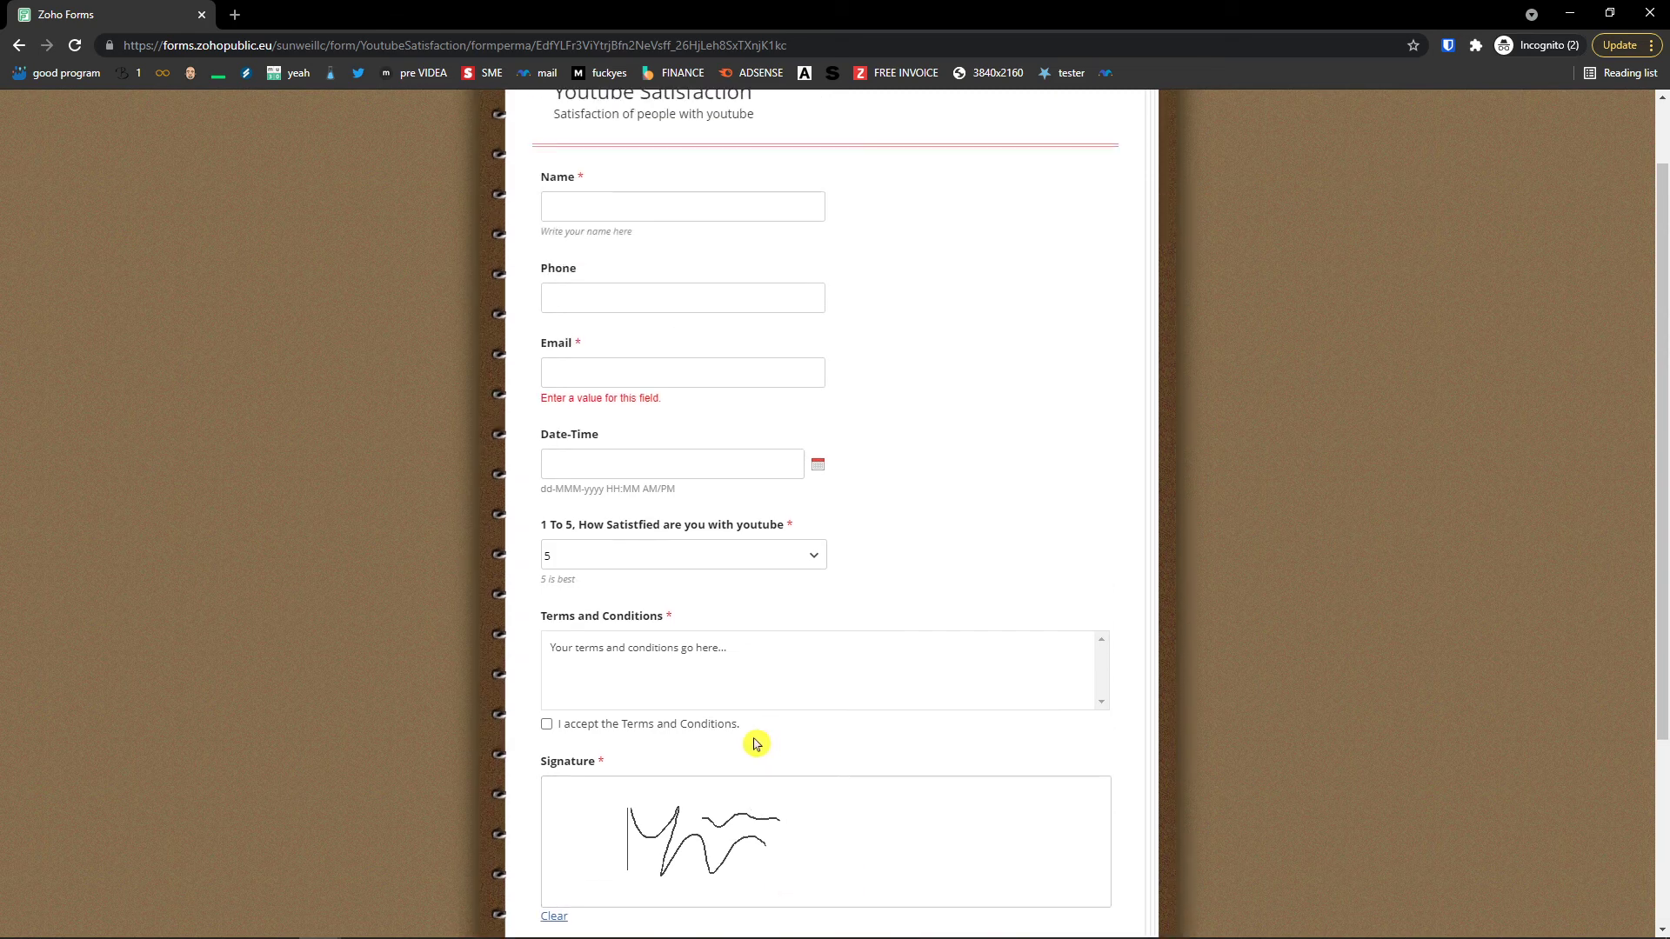
click(546, 725)
scroll(663, 328, up, 1)
Step: Enter the respondent's name and e-mail, fill in the current date-time, and submit the response
click(662, 295)
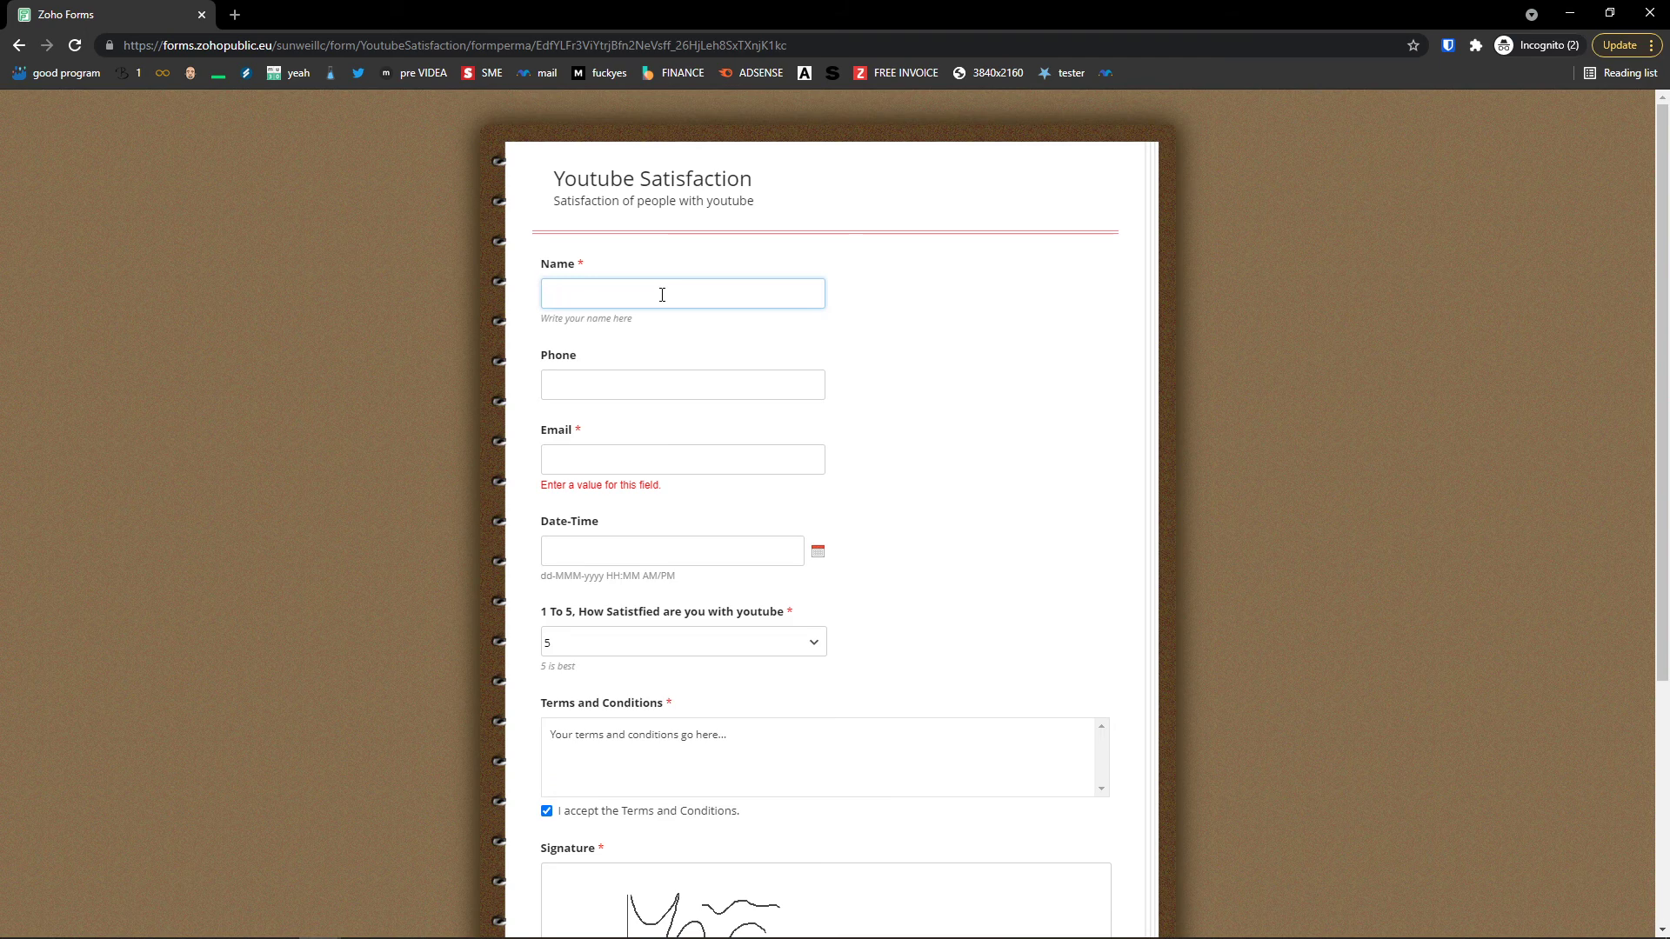
text(Marcus)
key(Tab)
key(Tab)
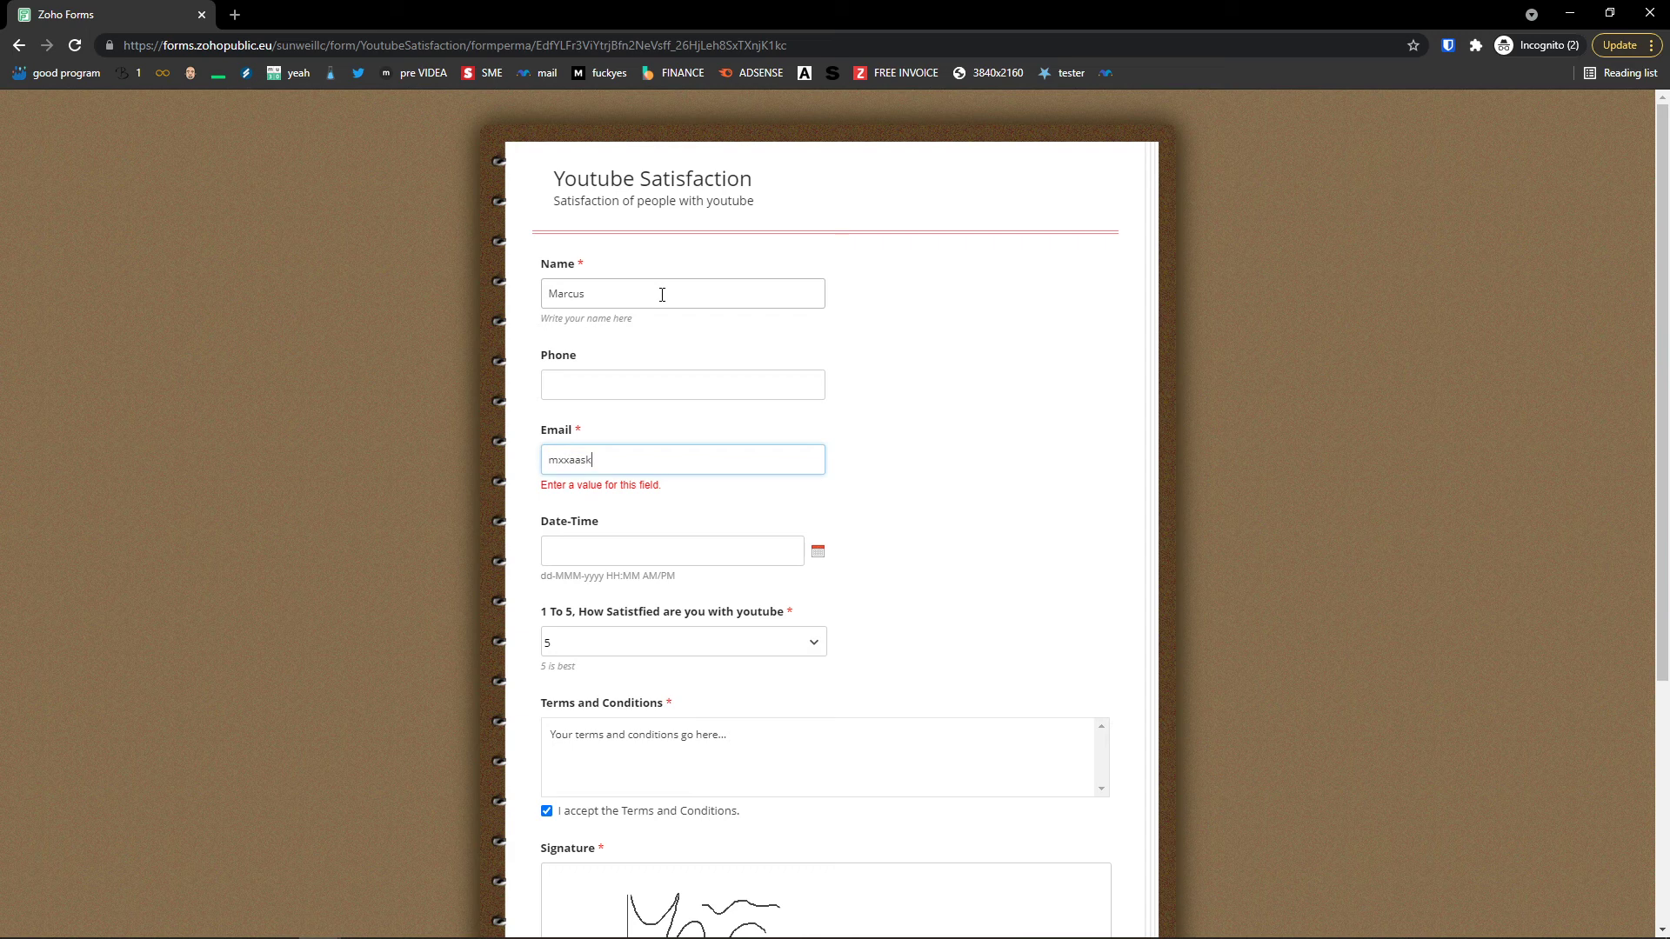
key(Tab)
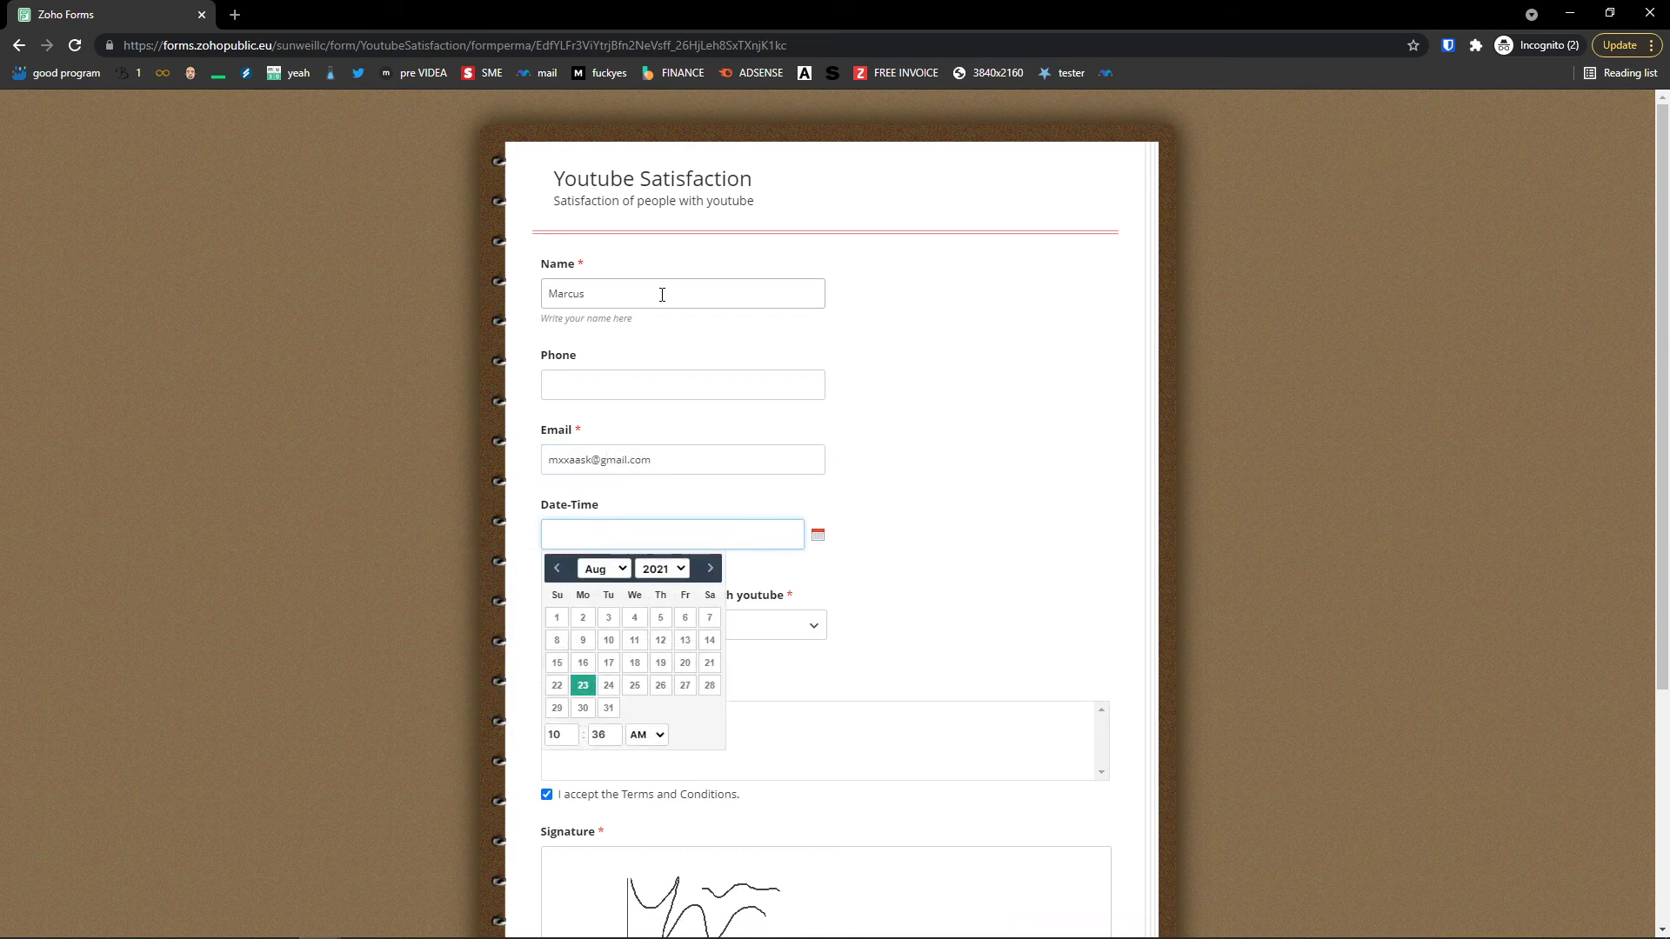
key(Return)
scroll(487, 617, down, 4)
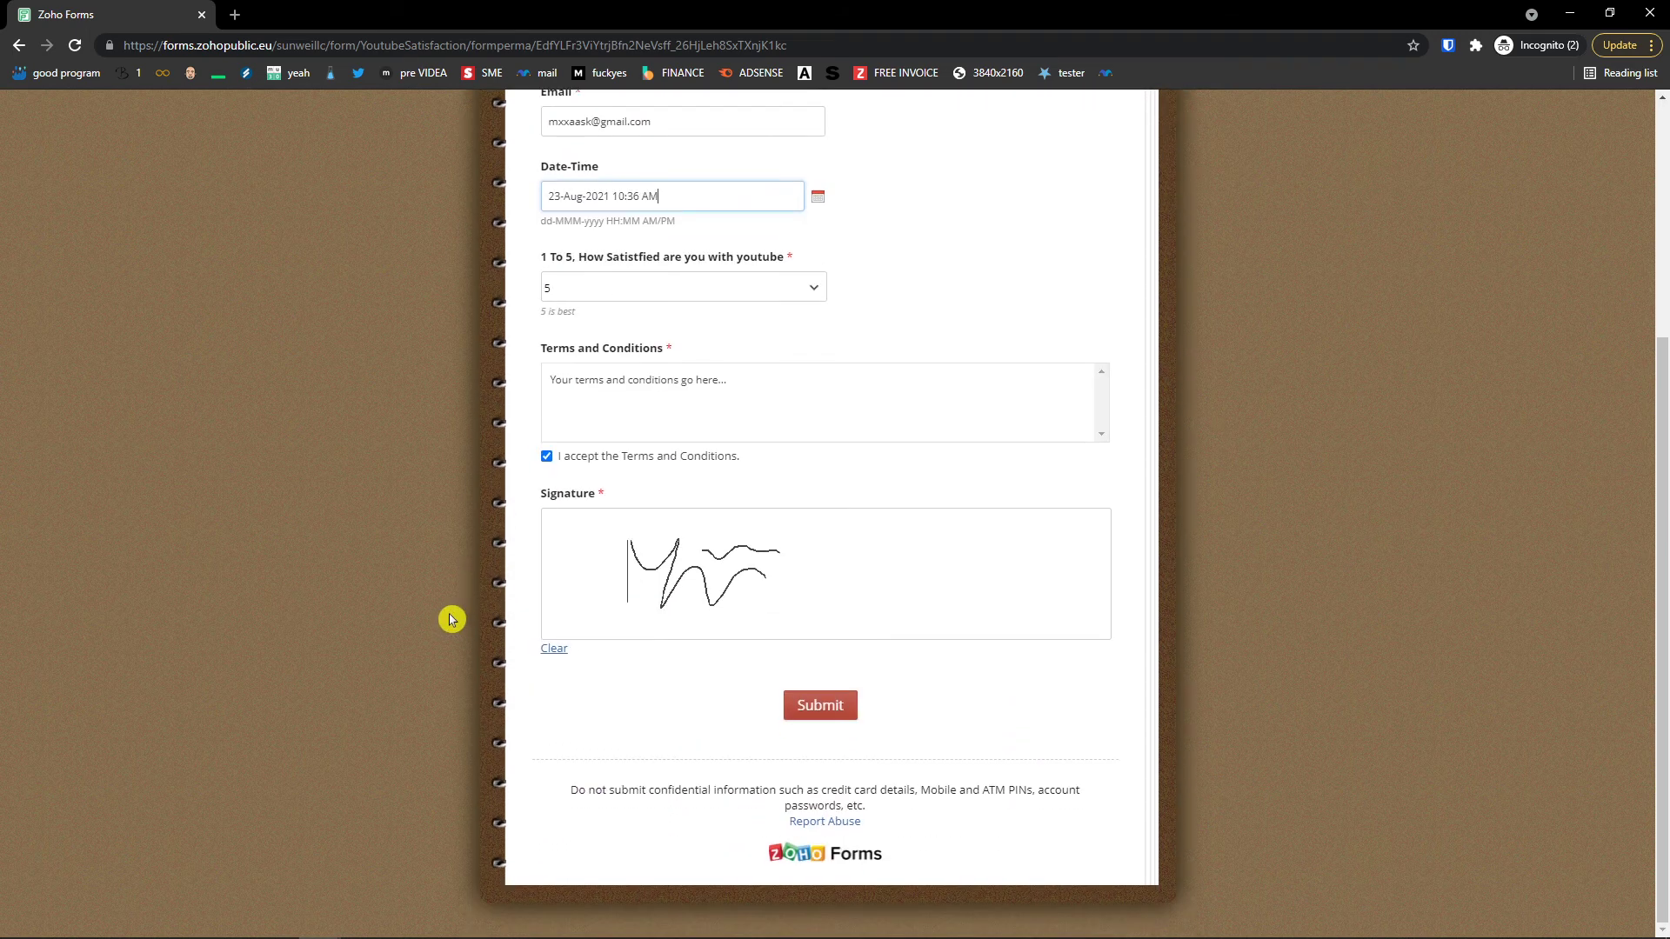
click(820, 706)
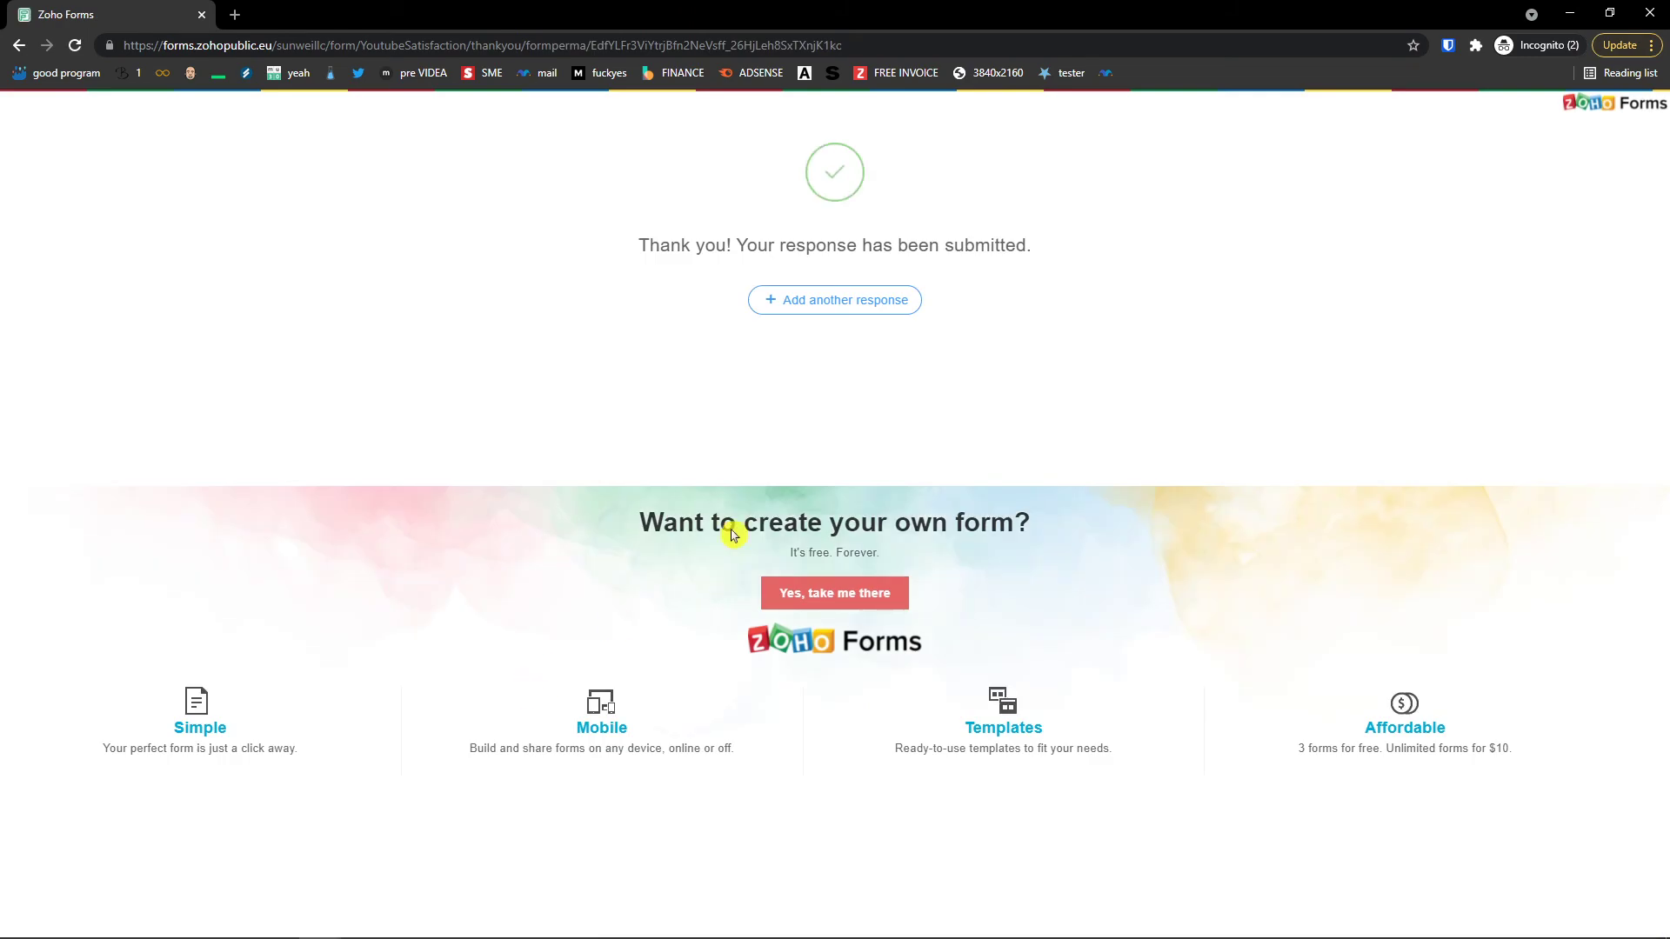
drag(711, 248, 1267, 246)
Step: Close the incognito test window and return to the form's Share settings
click(1650, 14)
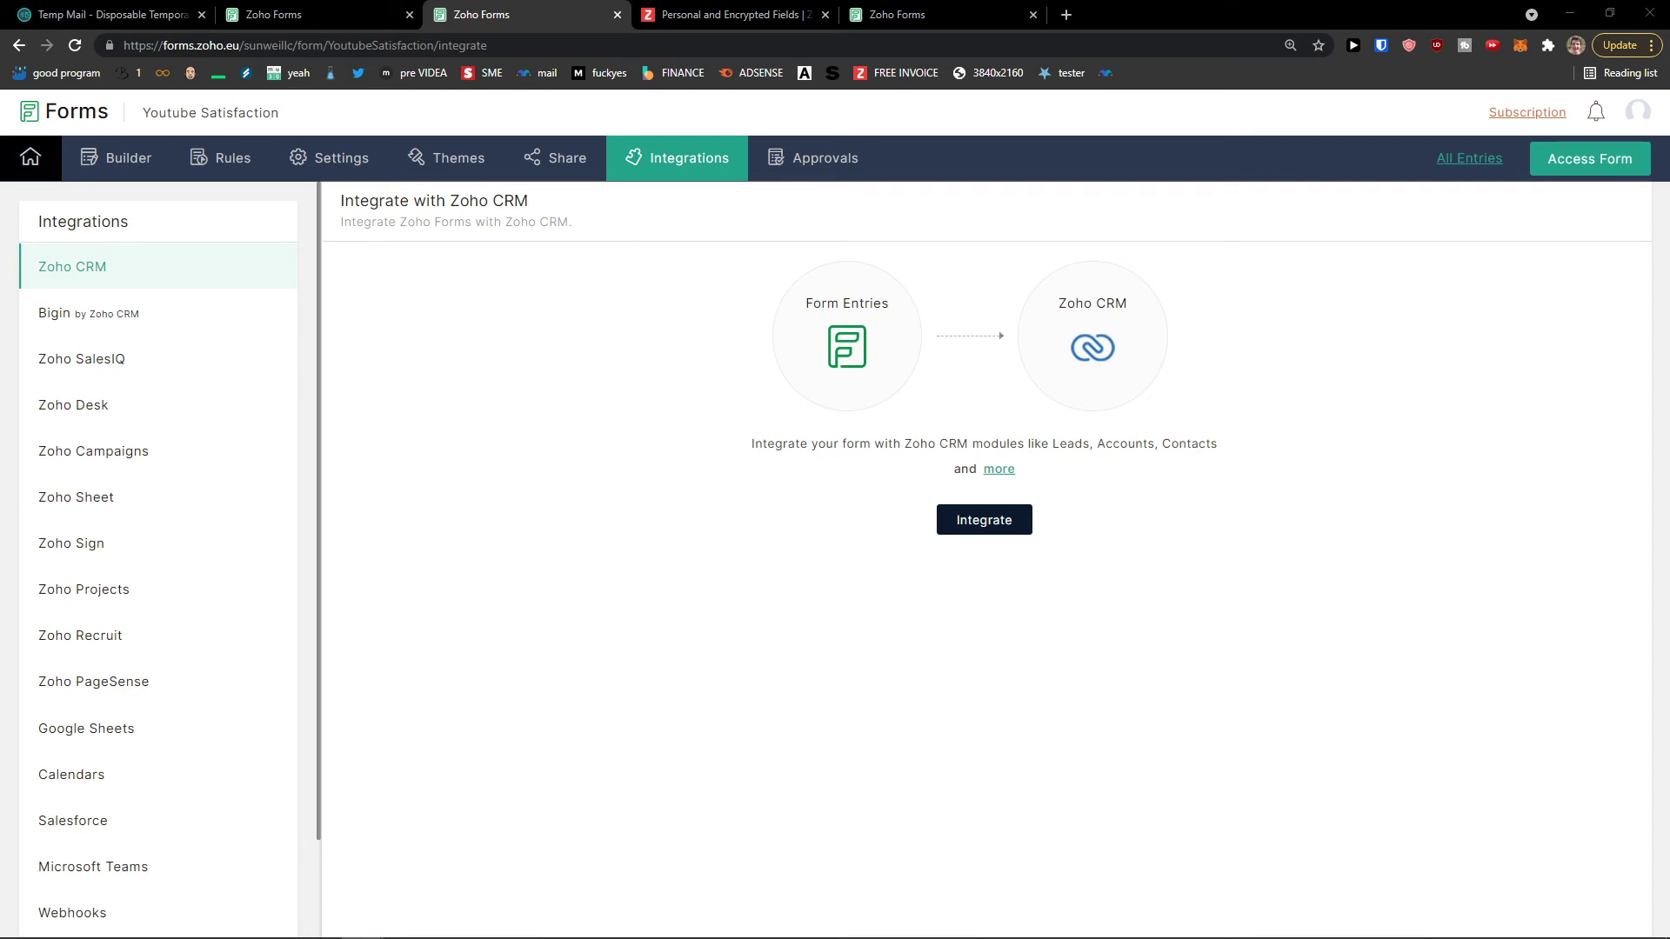
scroll(193, 476, down, 2)
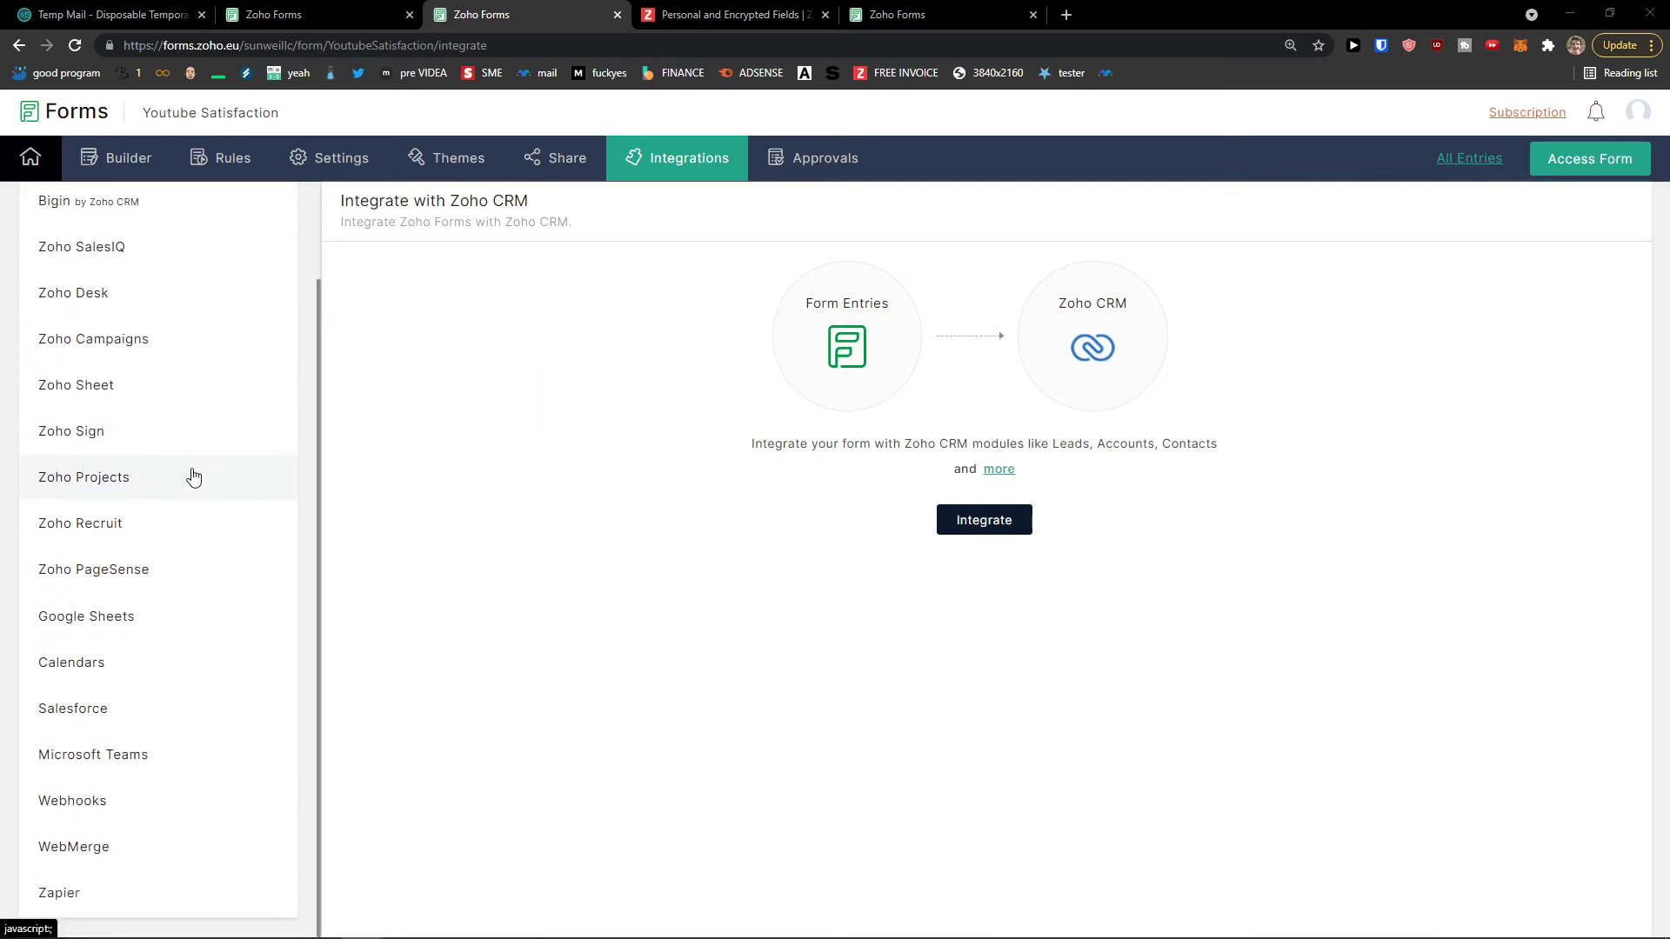
scroll(193, 477, up, 2)
click(559, 161)
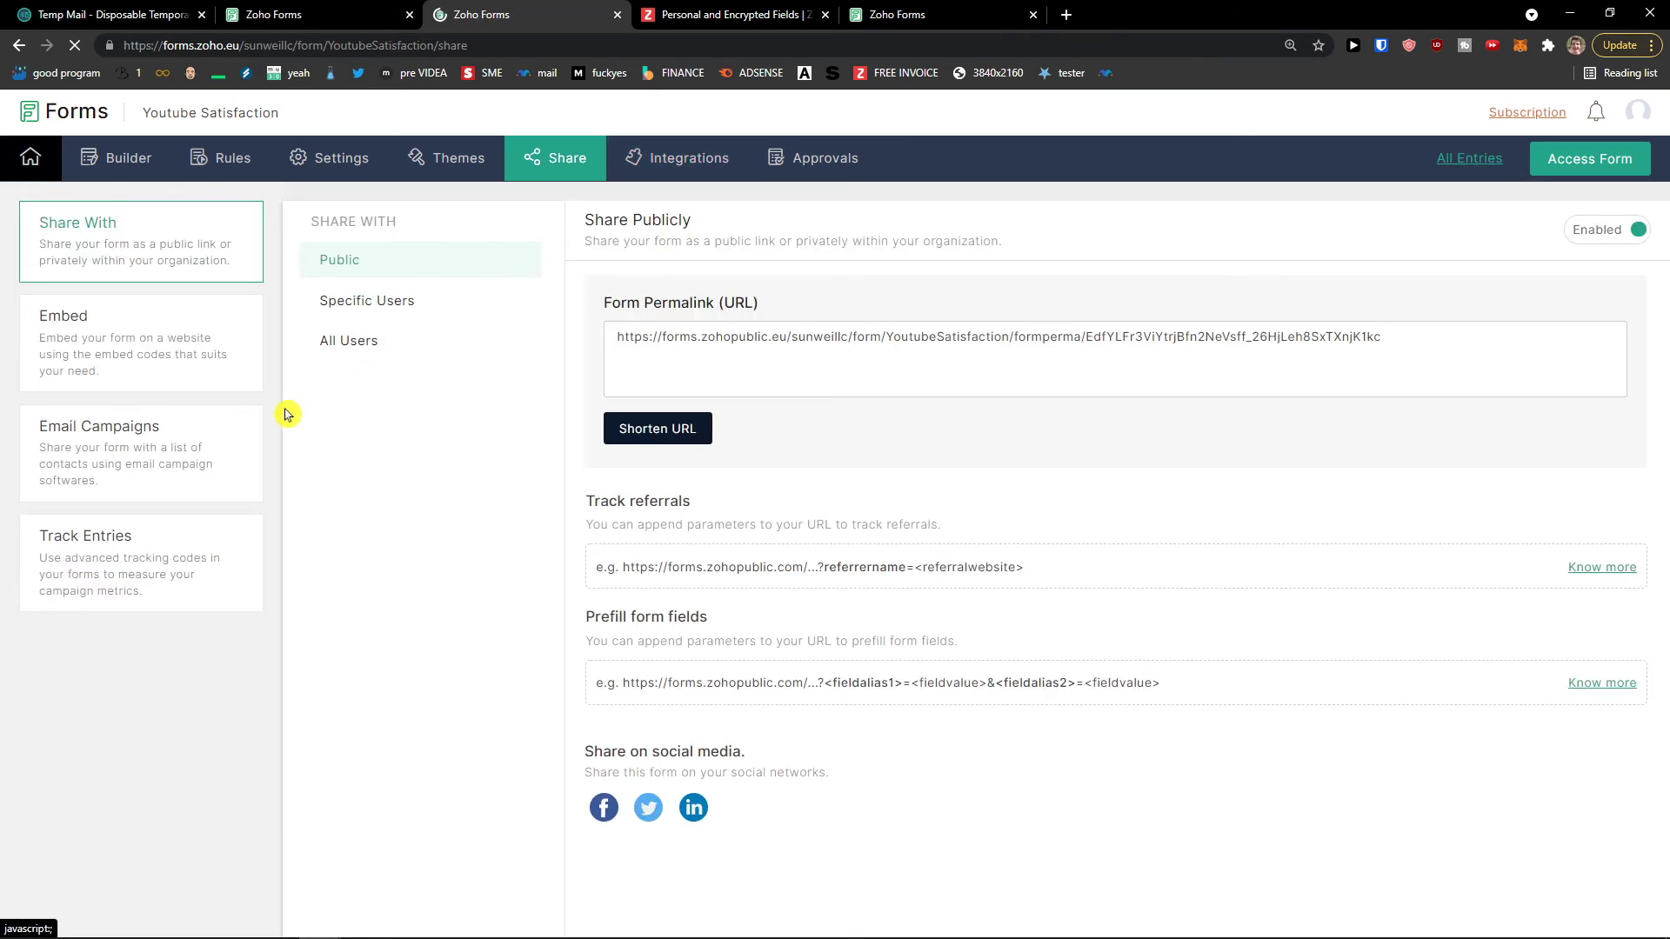
Step: Review the Embed, Email Campaigns, Track Entries and Share With options, then Approvals
click(211, 357)
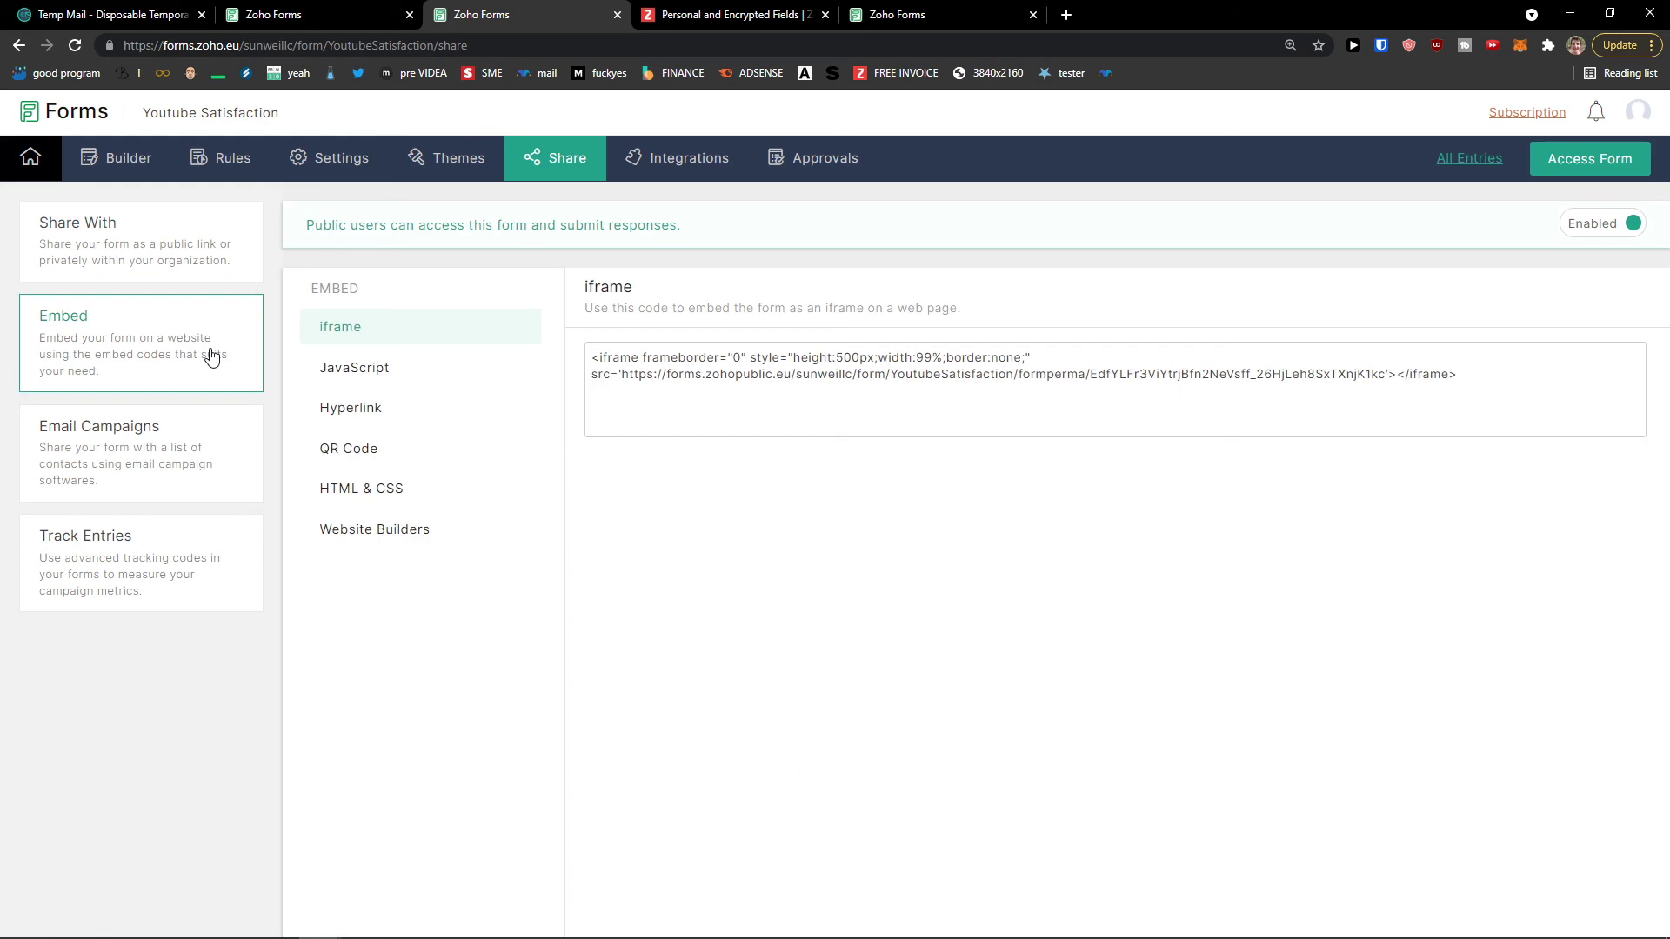
click(192, 449)
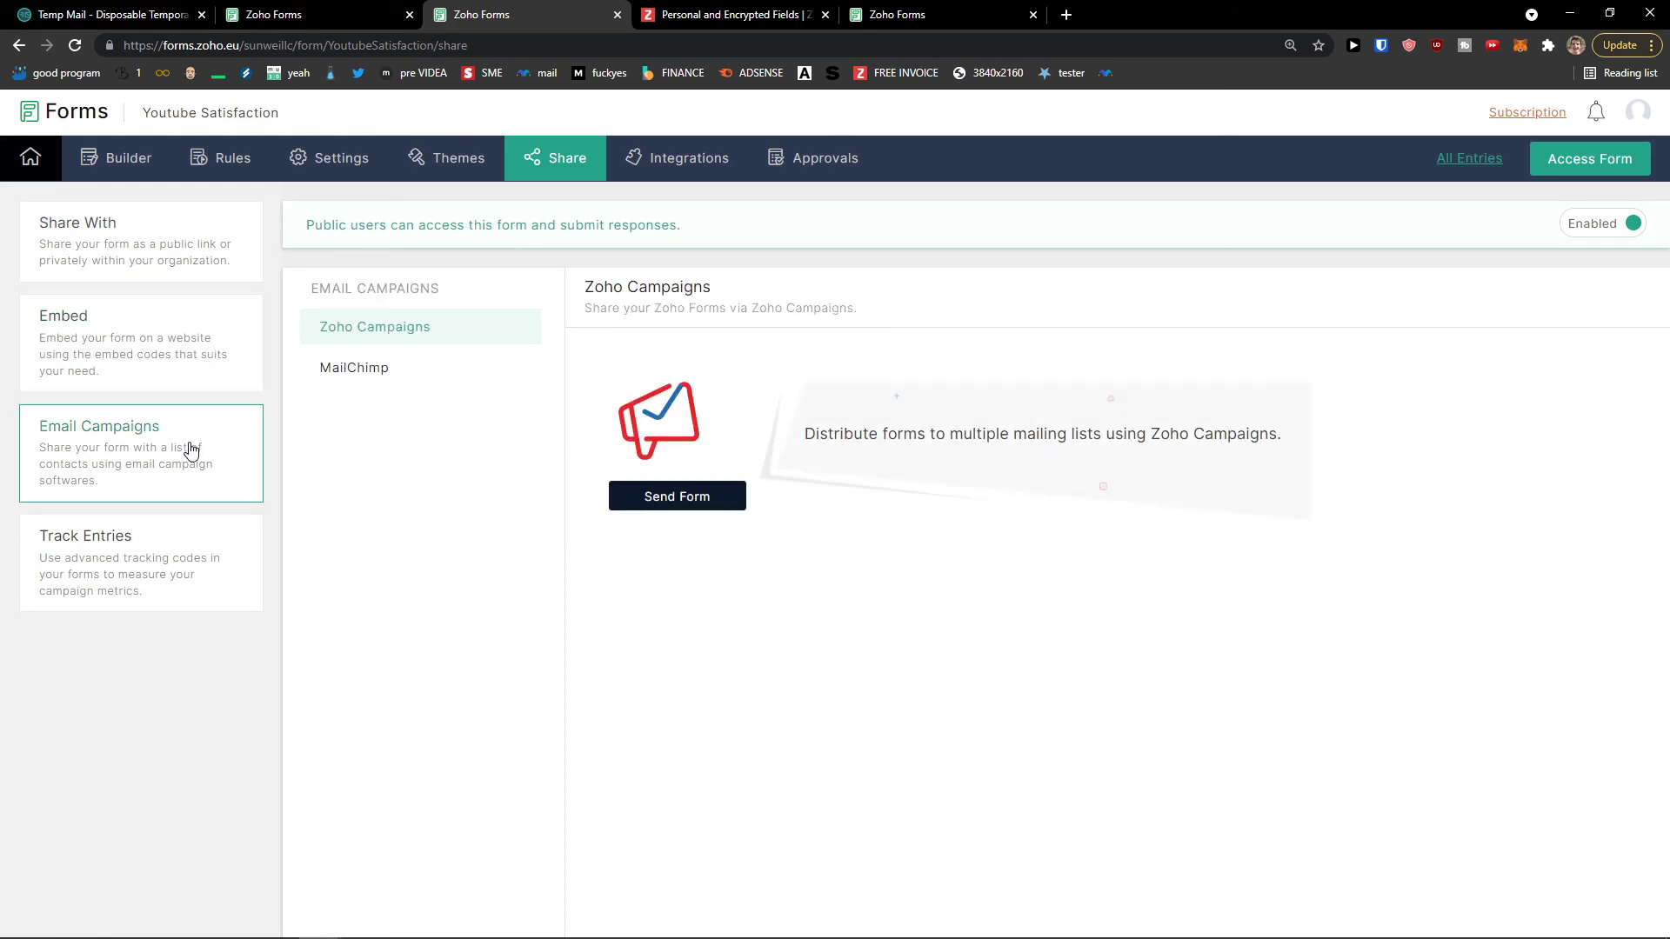
click(183, 558)
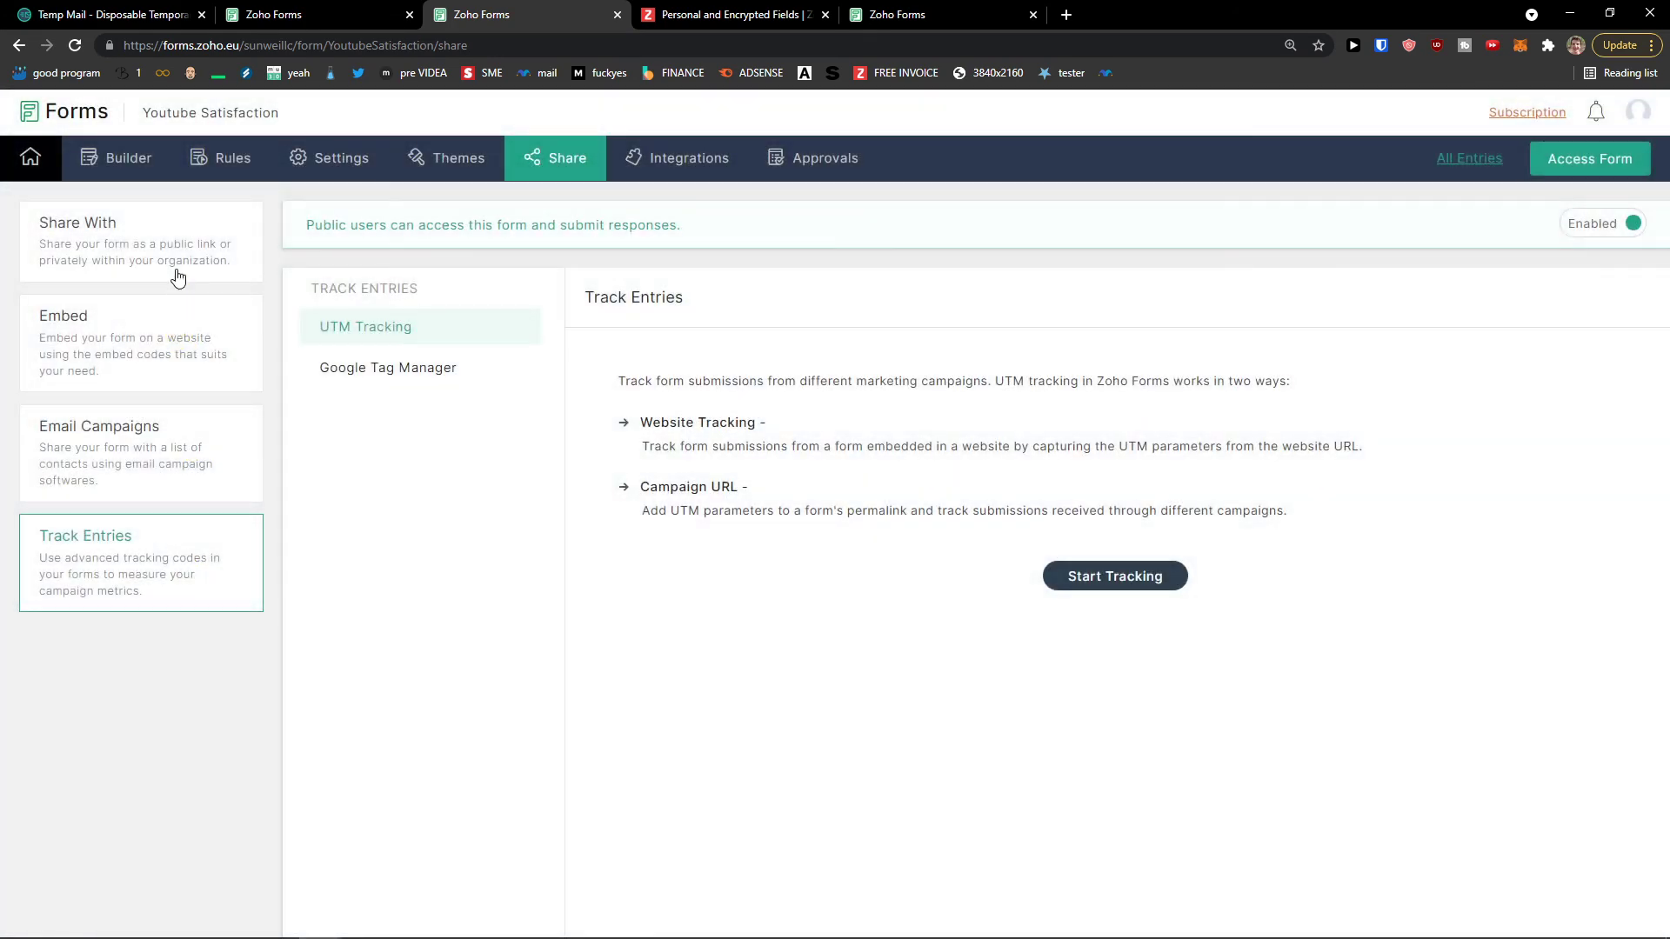
click(178, 277)
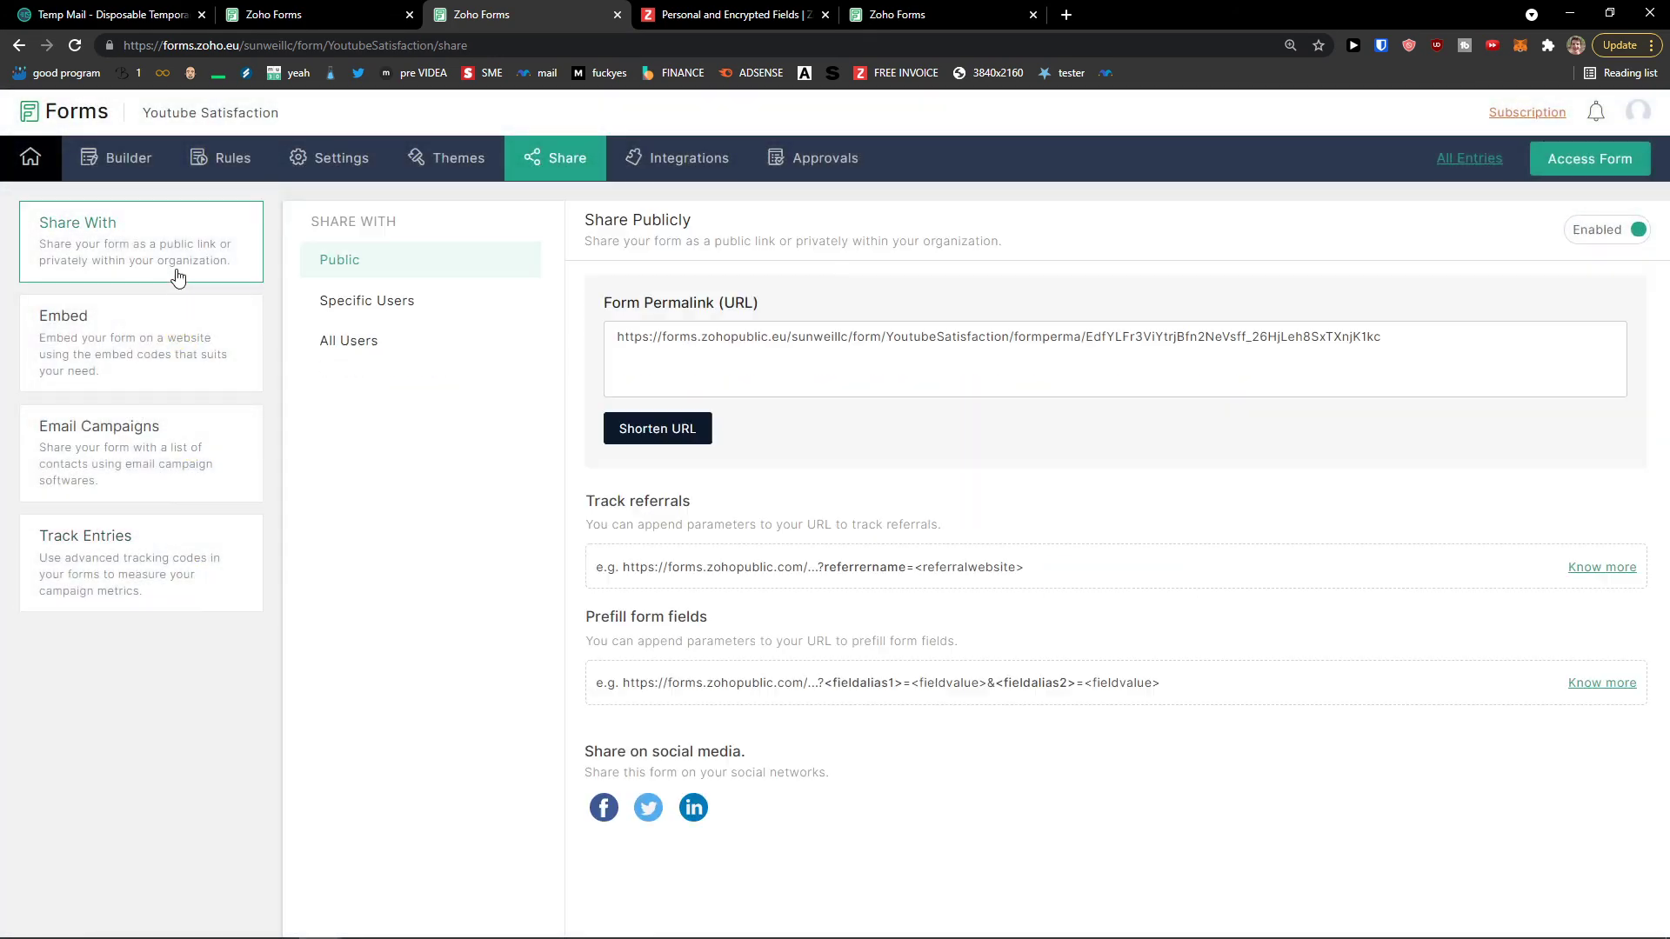
click(378, 320)
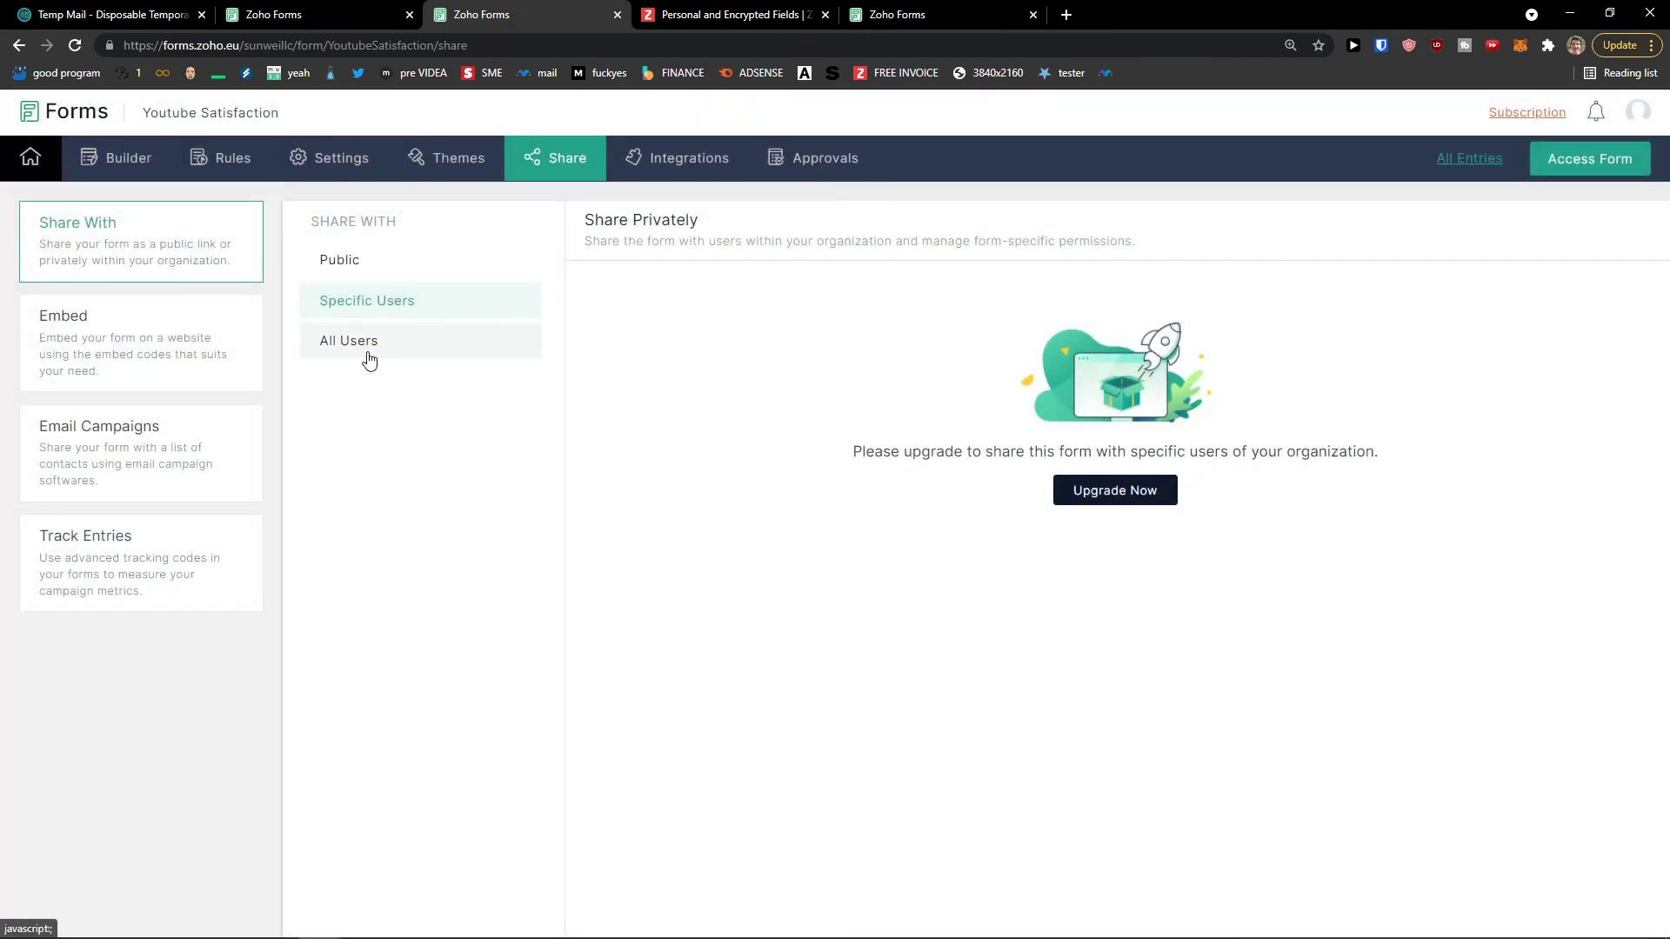
click(365, 349)
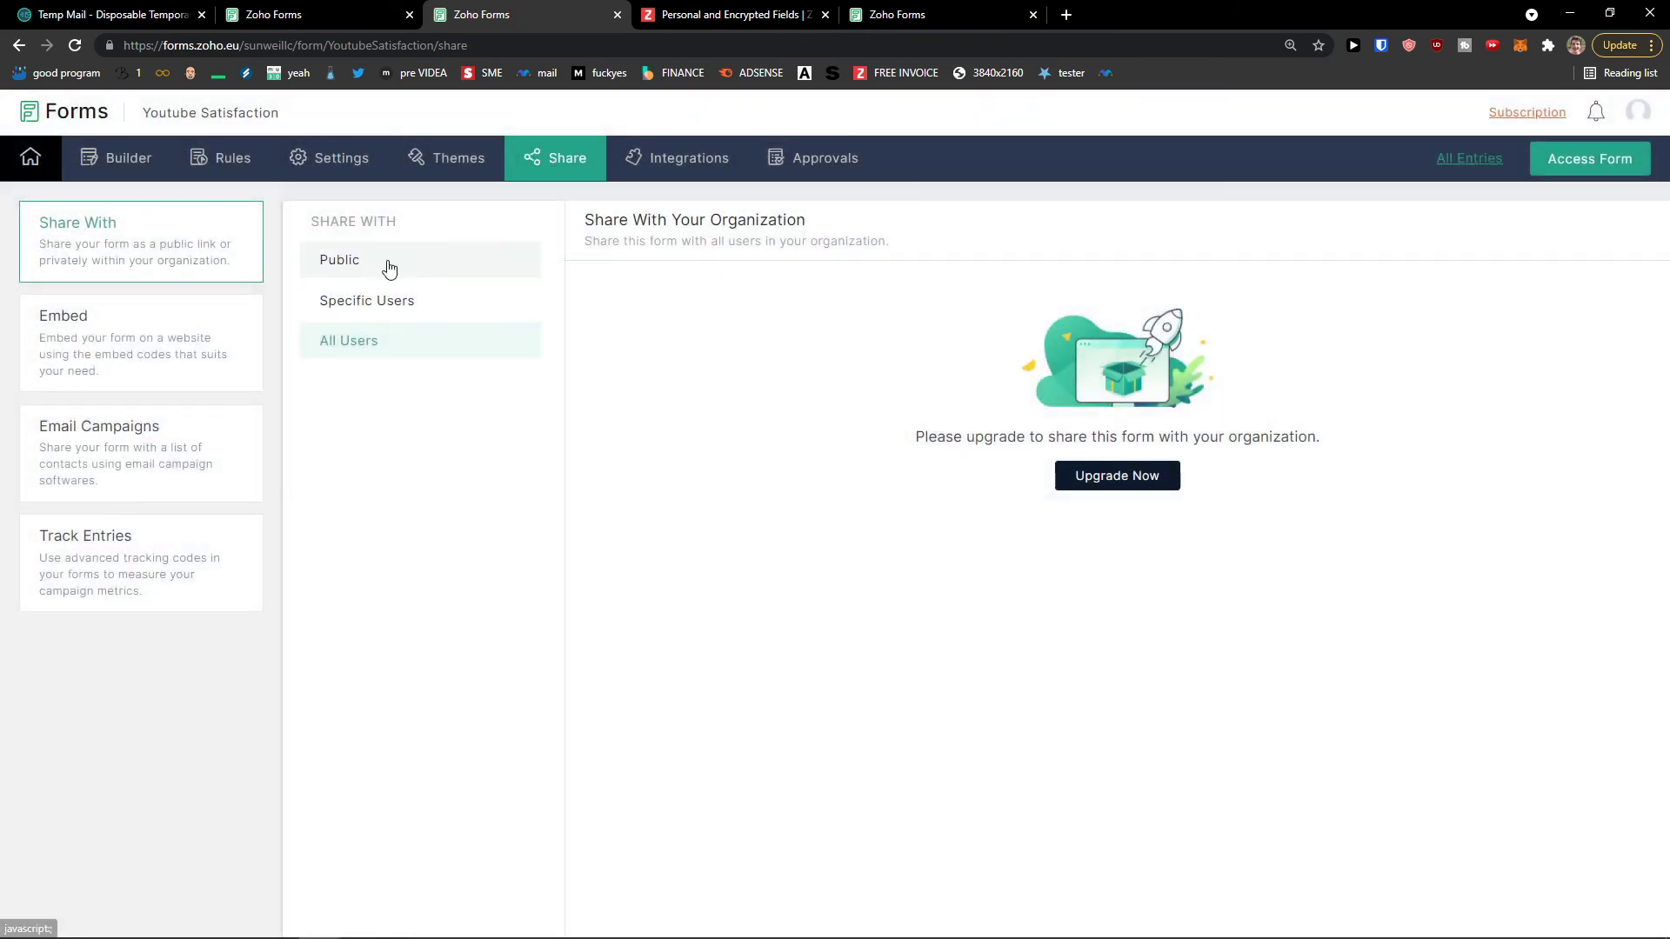
click(389, 269)
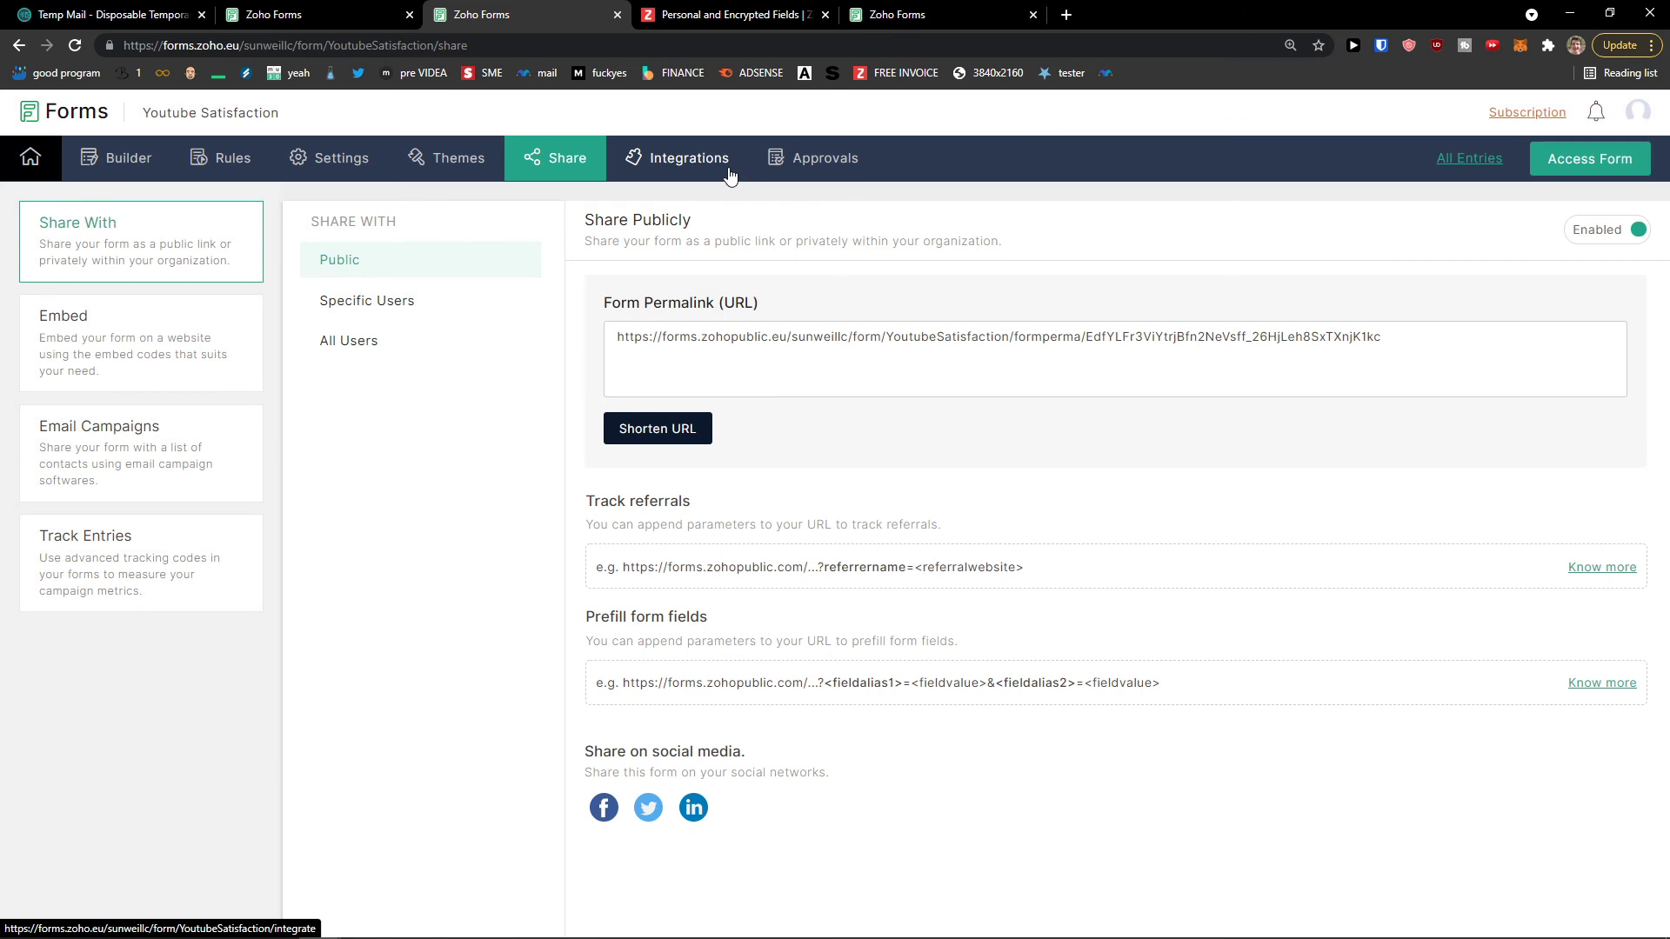
click(806, 165)
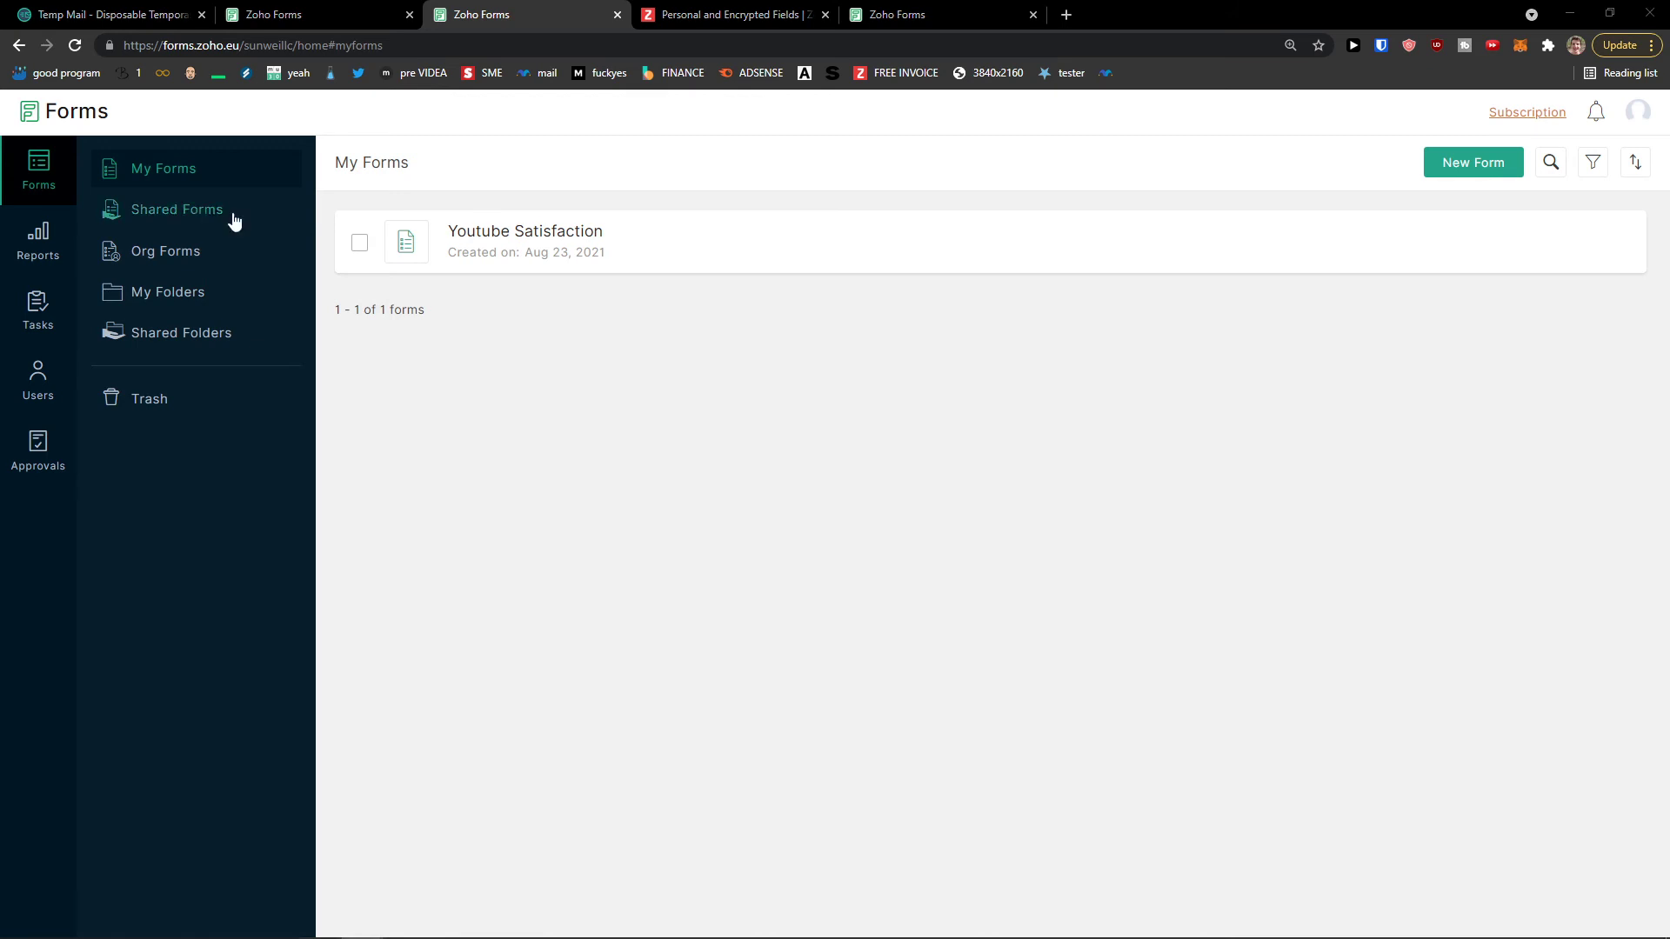
Step: Check the shared-forms list, then open the live Youtube Satisfaction form and come back
click(126, 219)
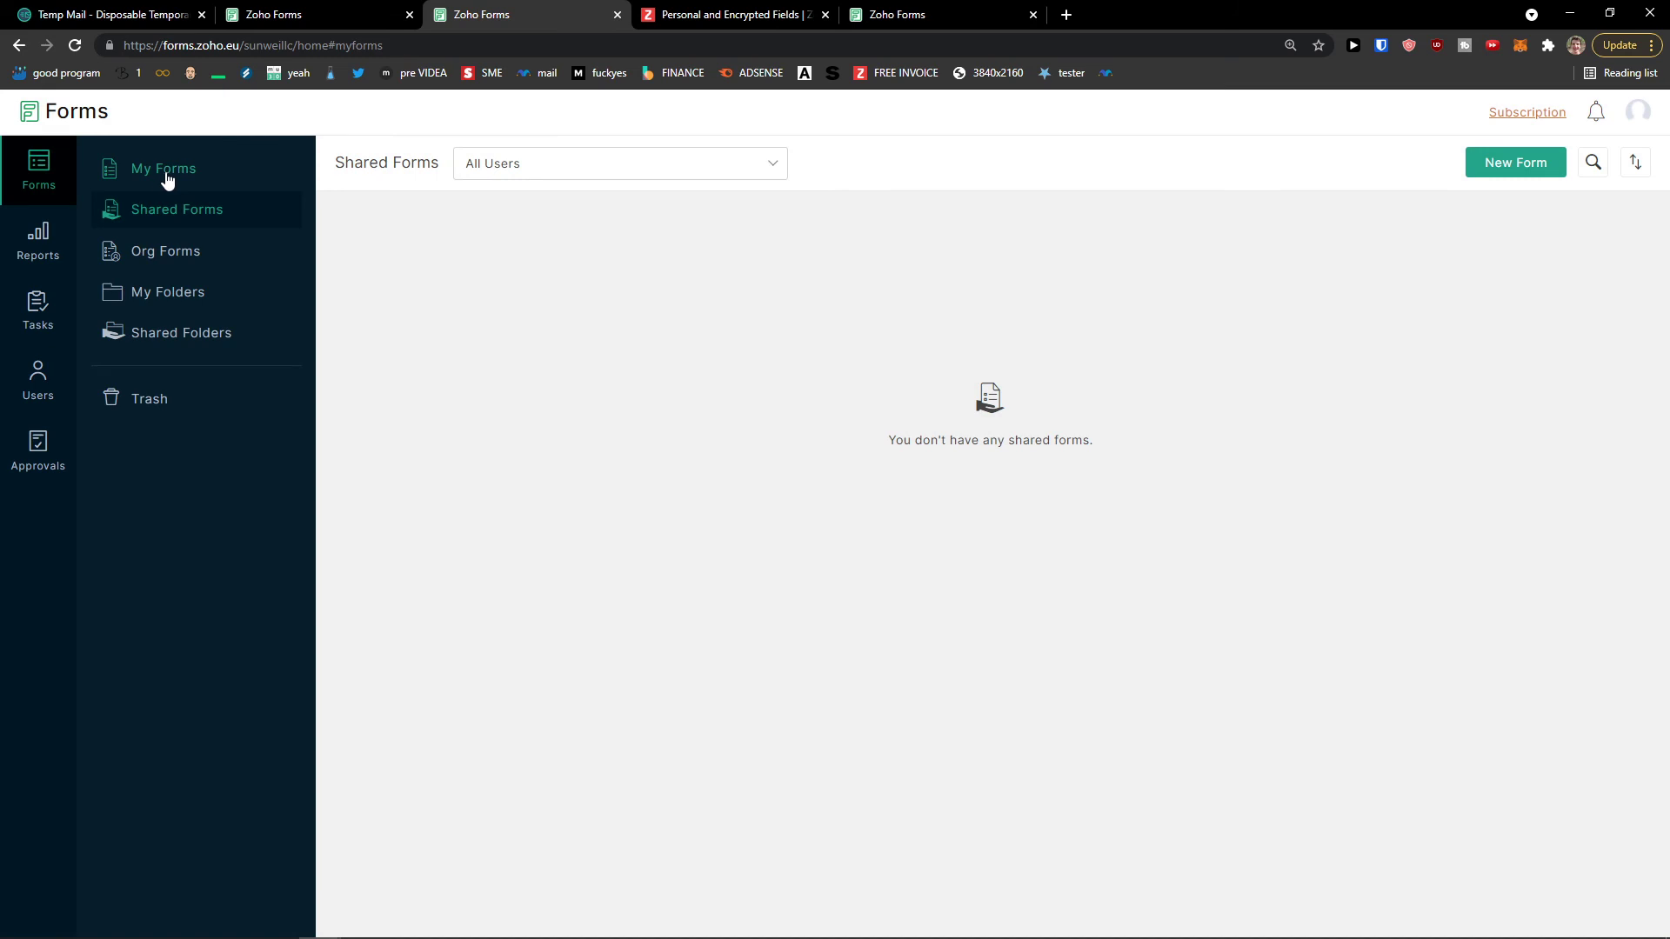
click(165, 173)
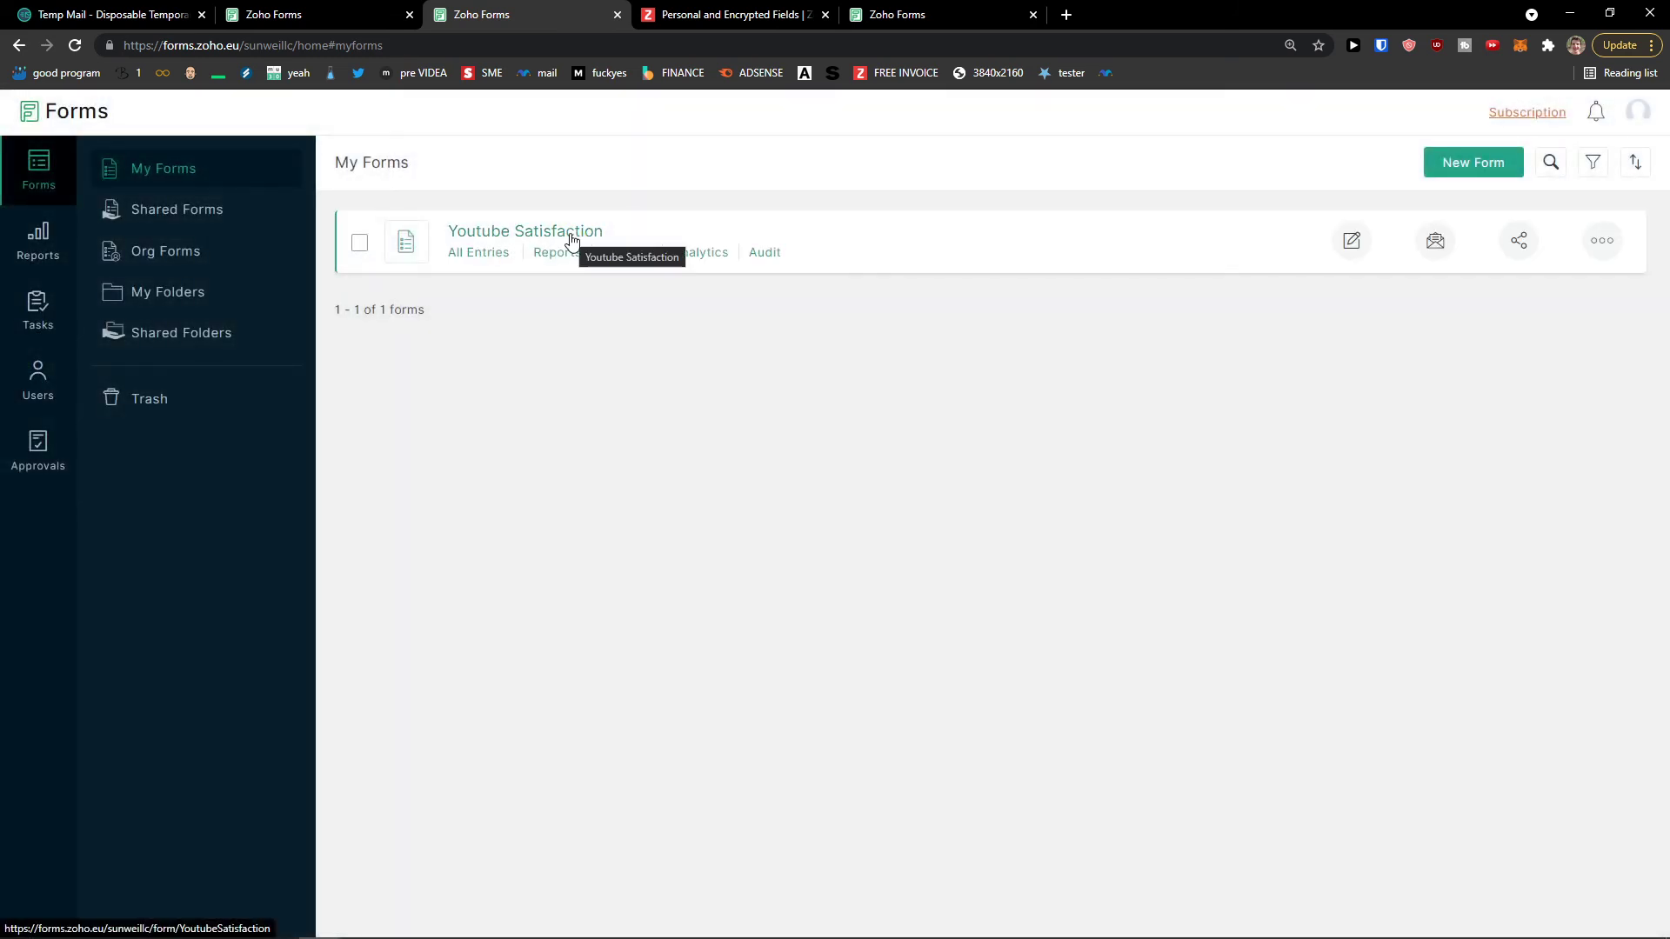
click(571, 239)
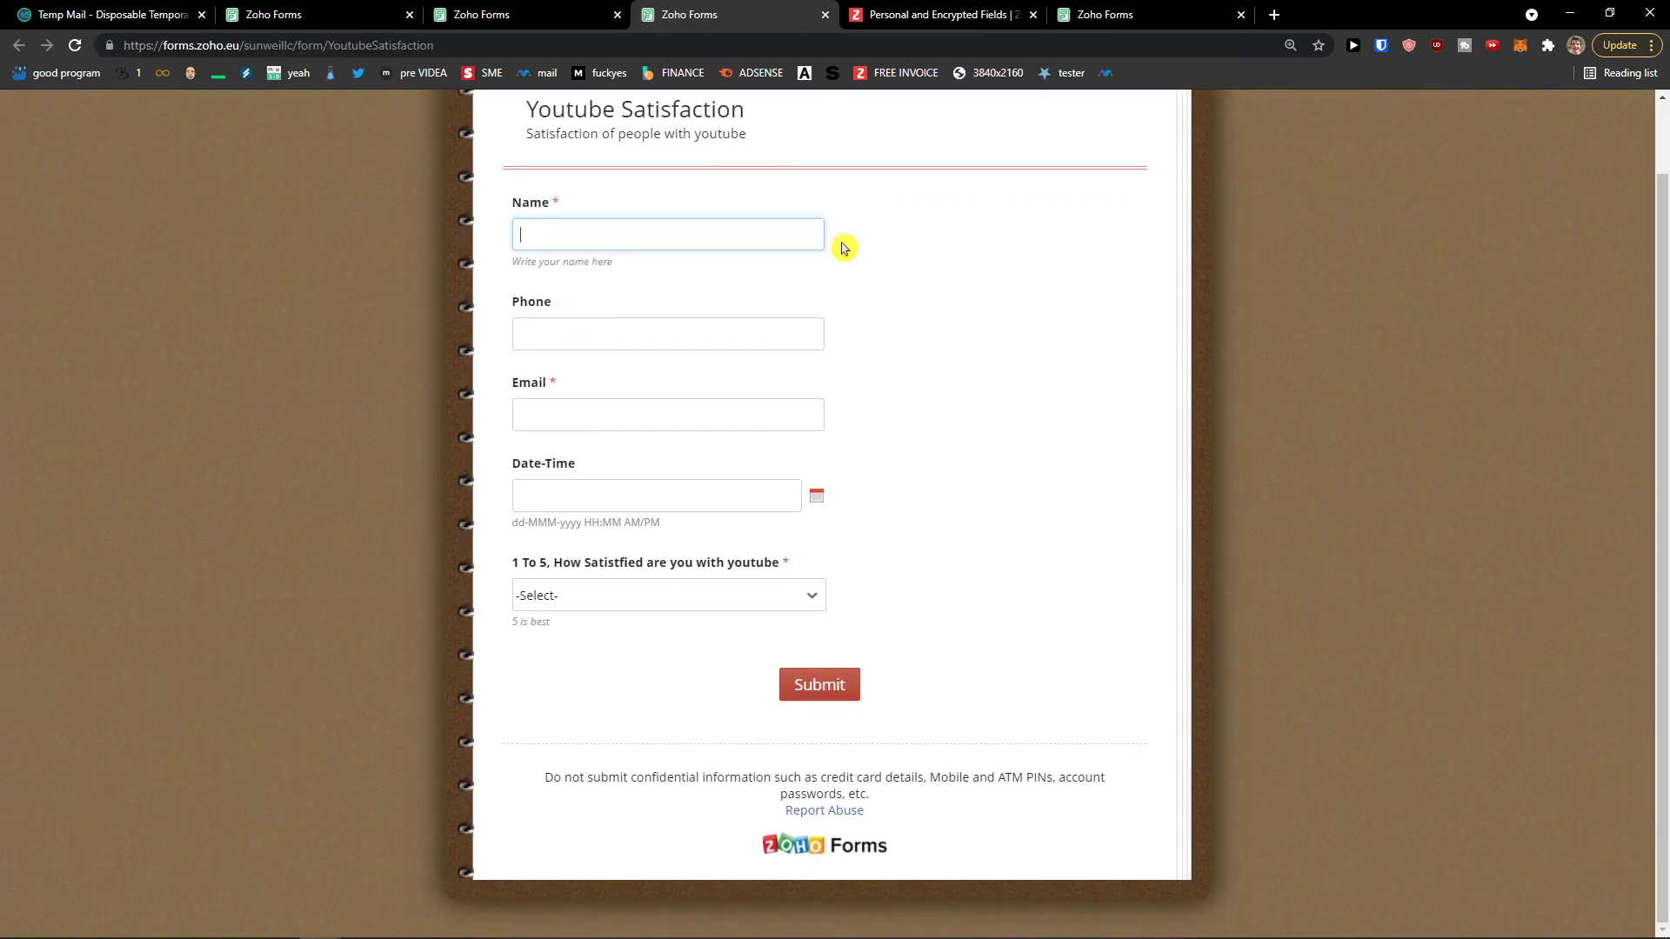
click(496, 17)
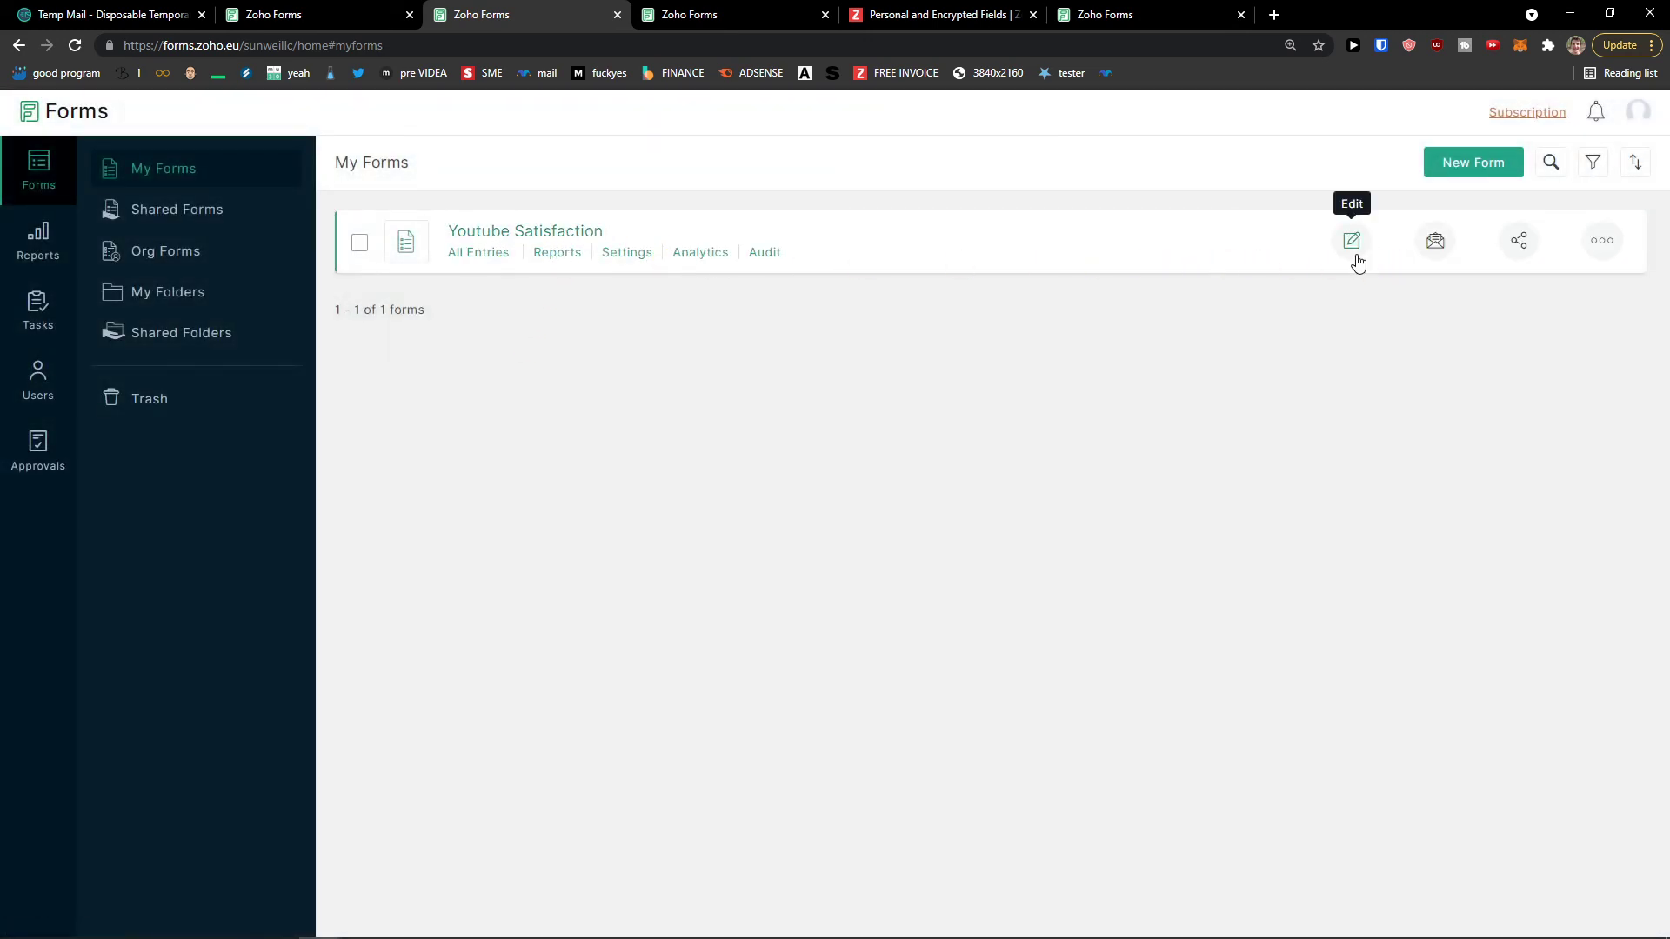
Step: Look over the form's email notification settings, then view its more-options actions
click(1435, 252)
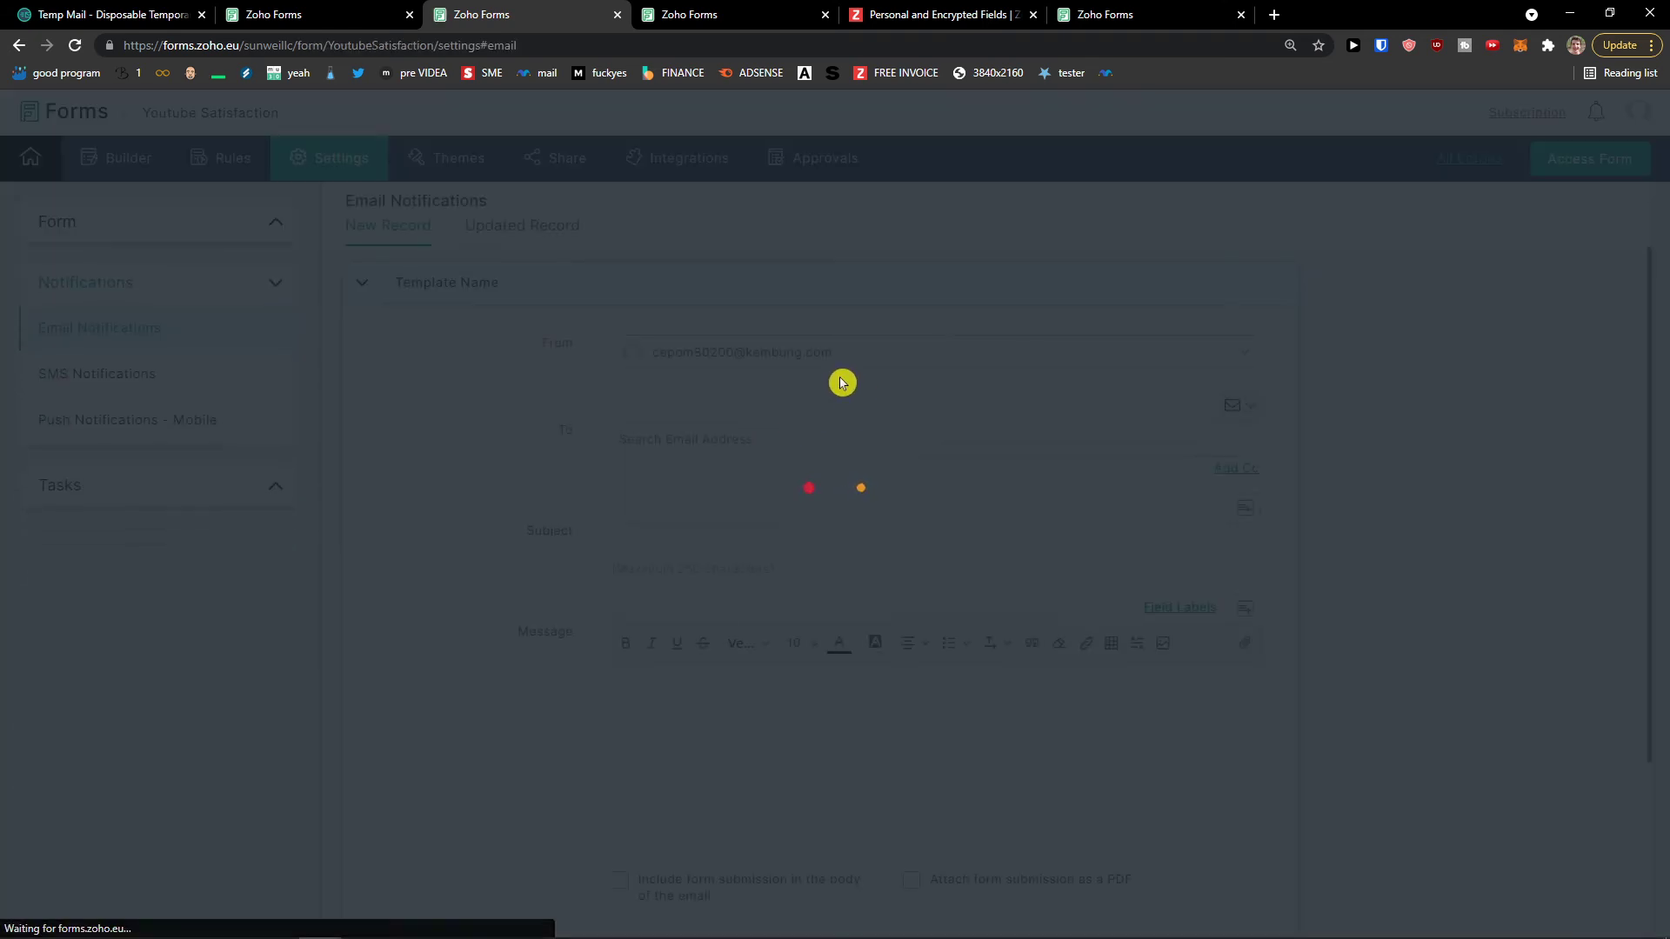
scroll(853, 444, down, 2)
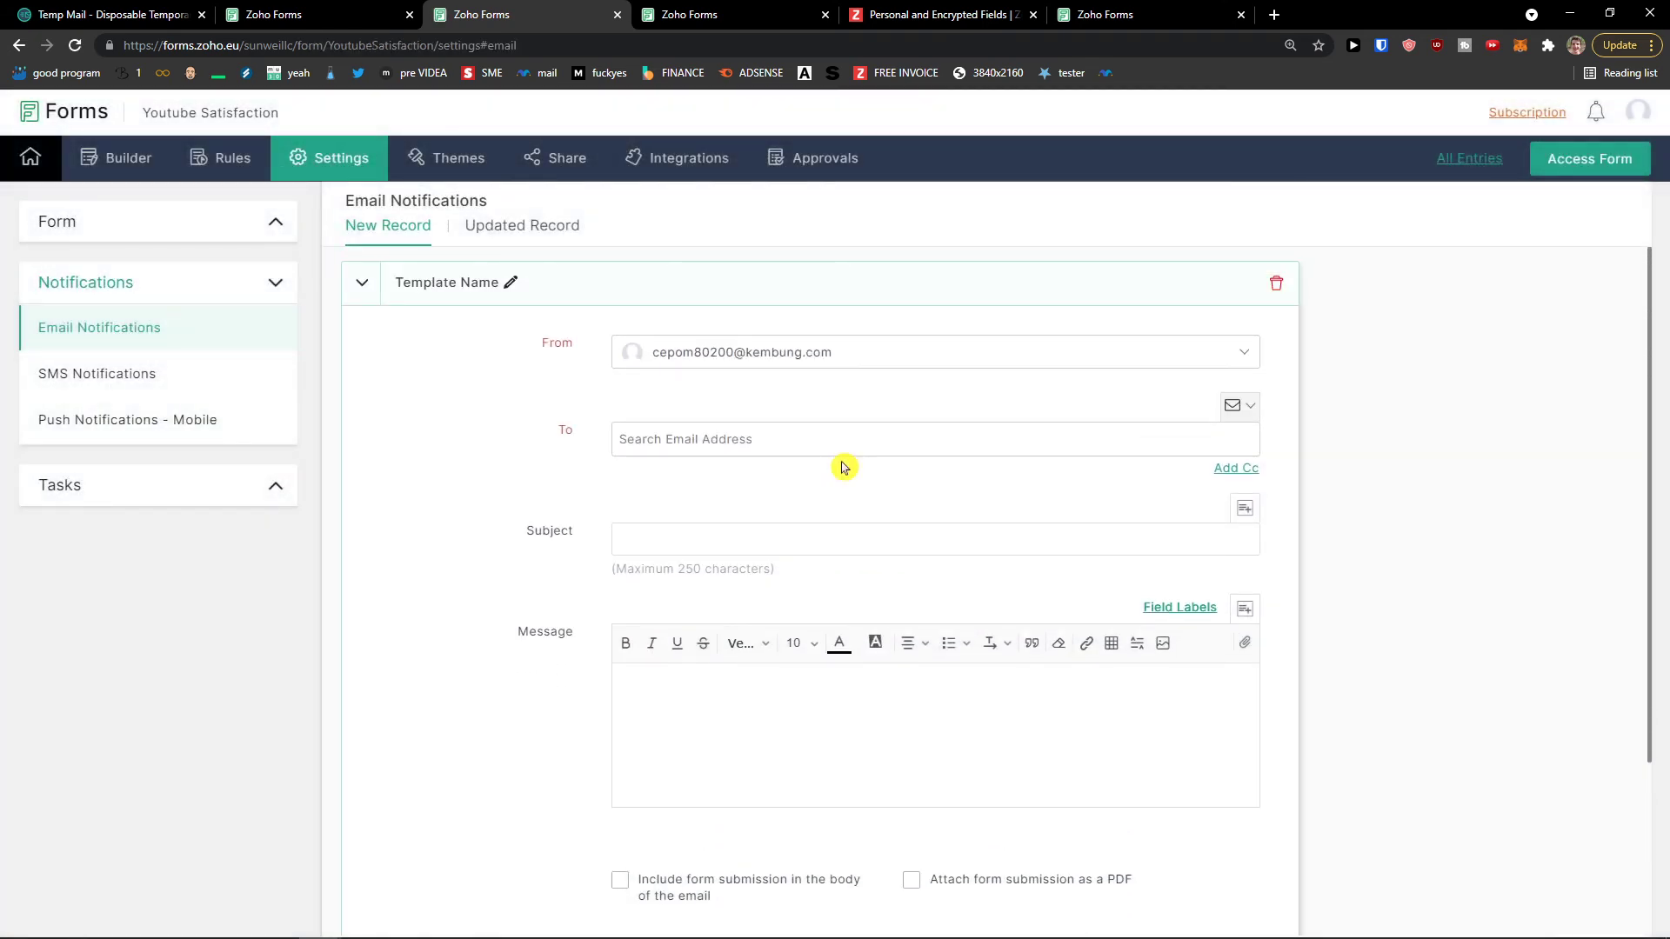
scroll(826, 513, down, 2)
click(12, 45)
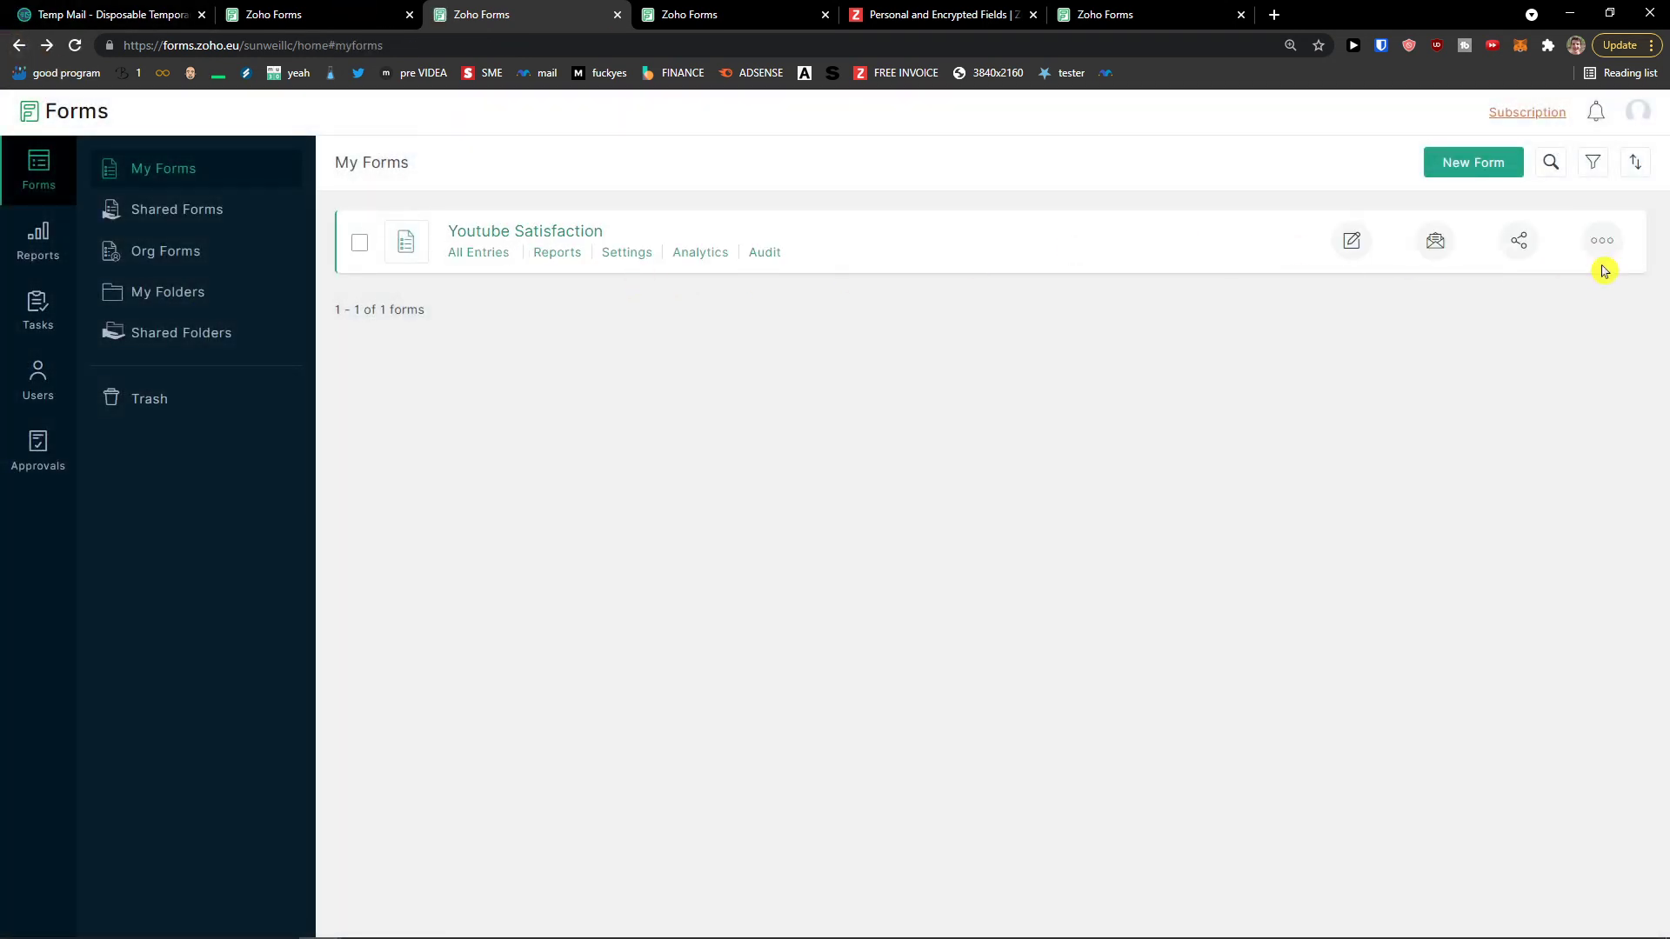
click(1600, 244)
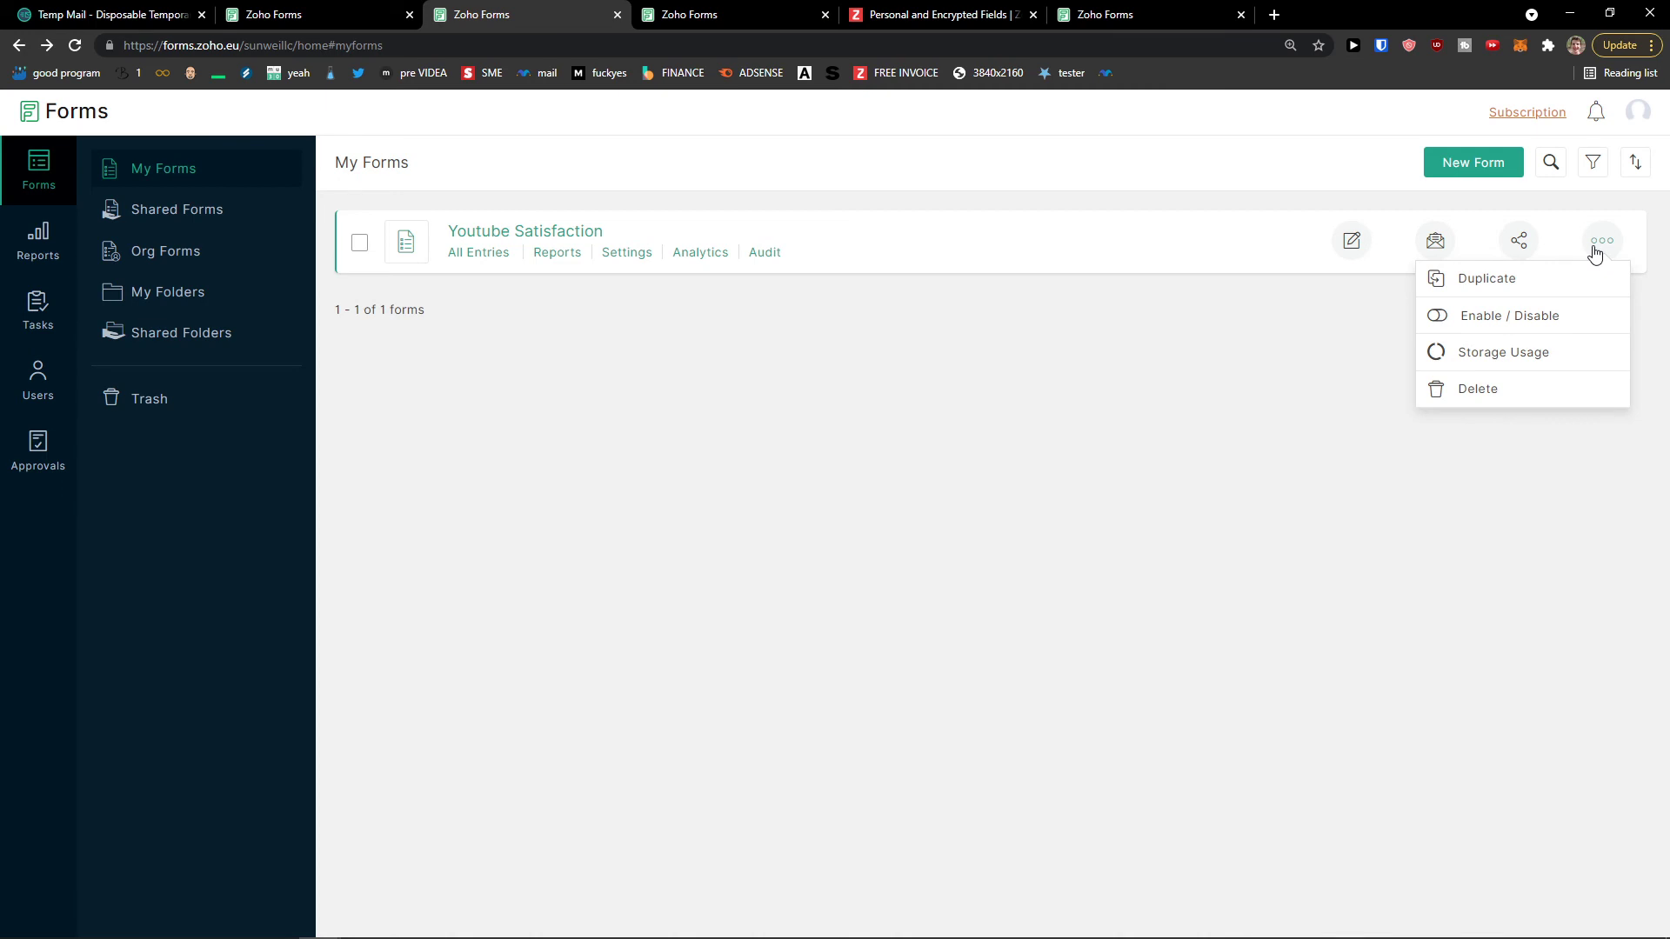
click(1409, 347)
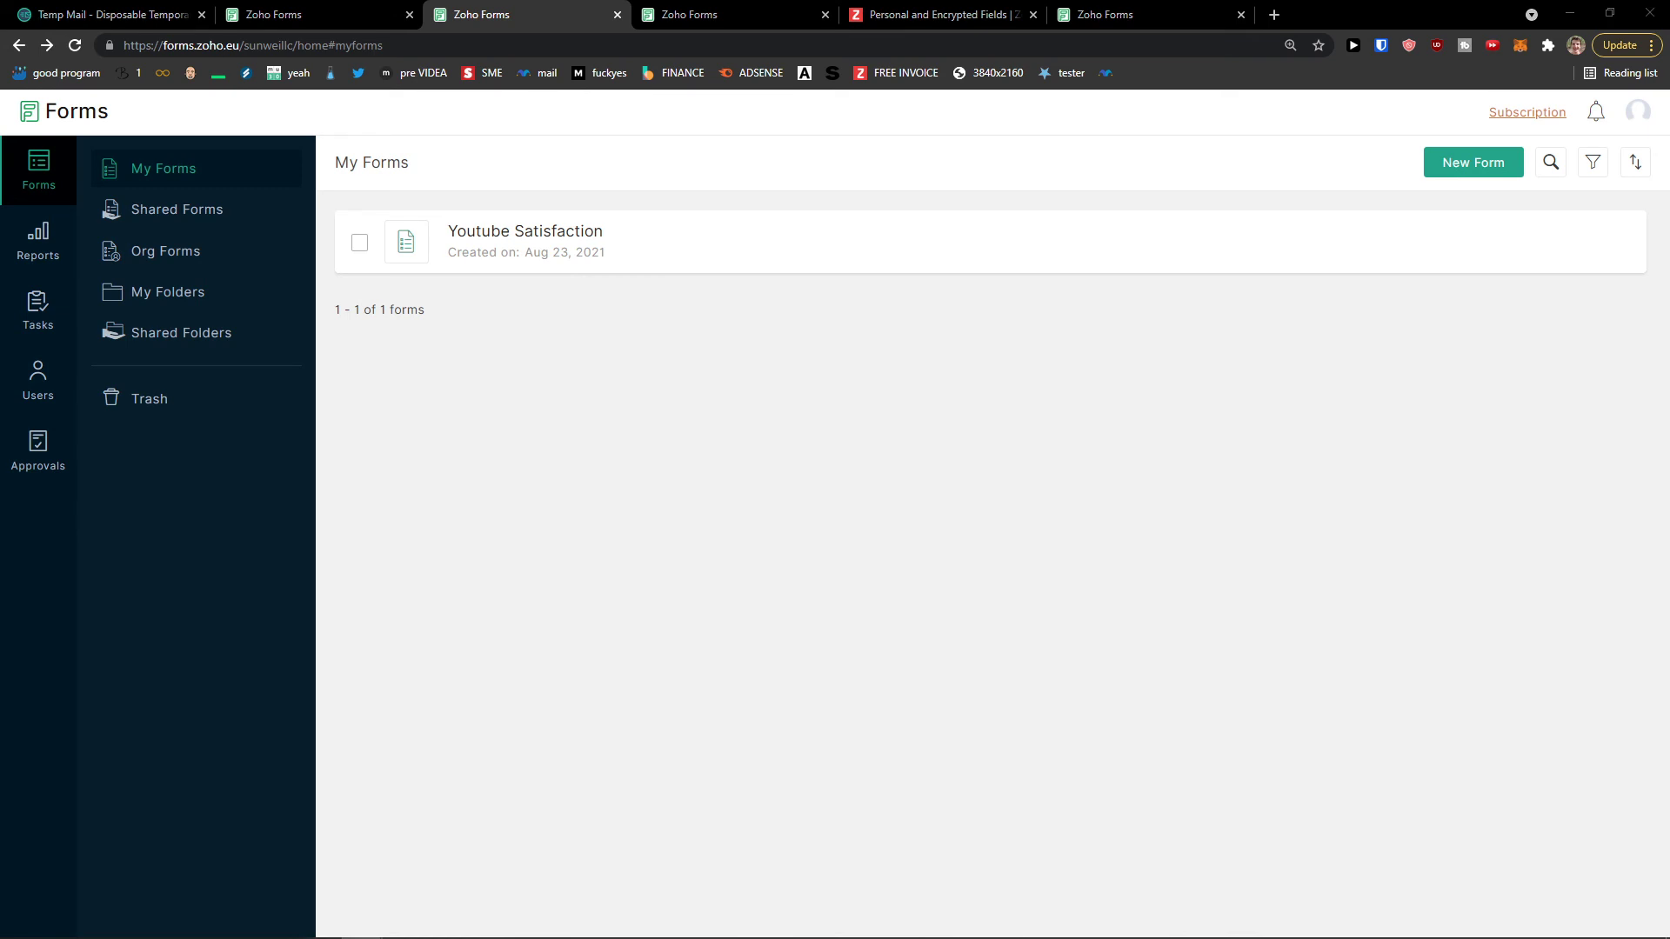
Step: Open the form's analytics, check the live form's Name field, then return to My Forms
mouse_move(612, 235)
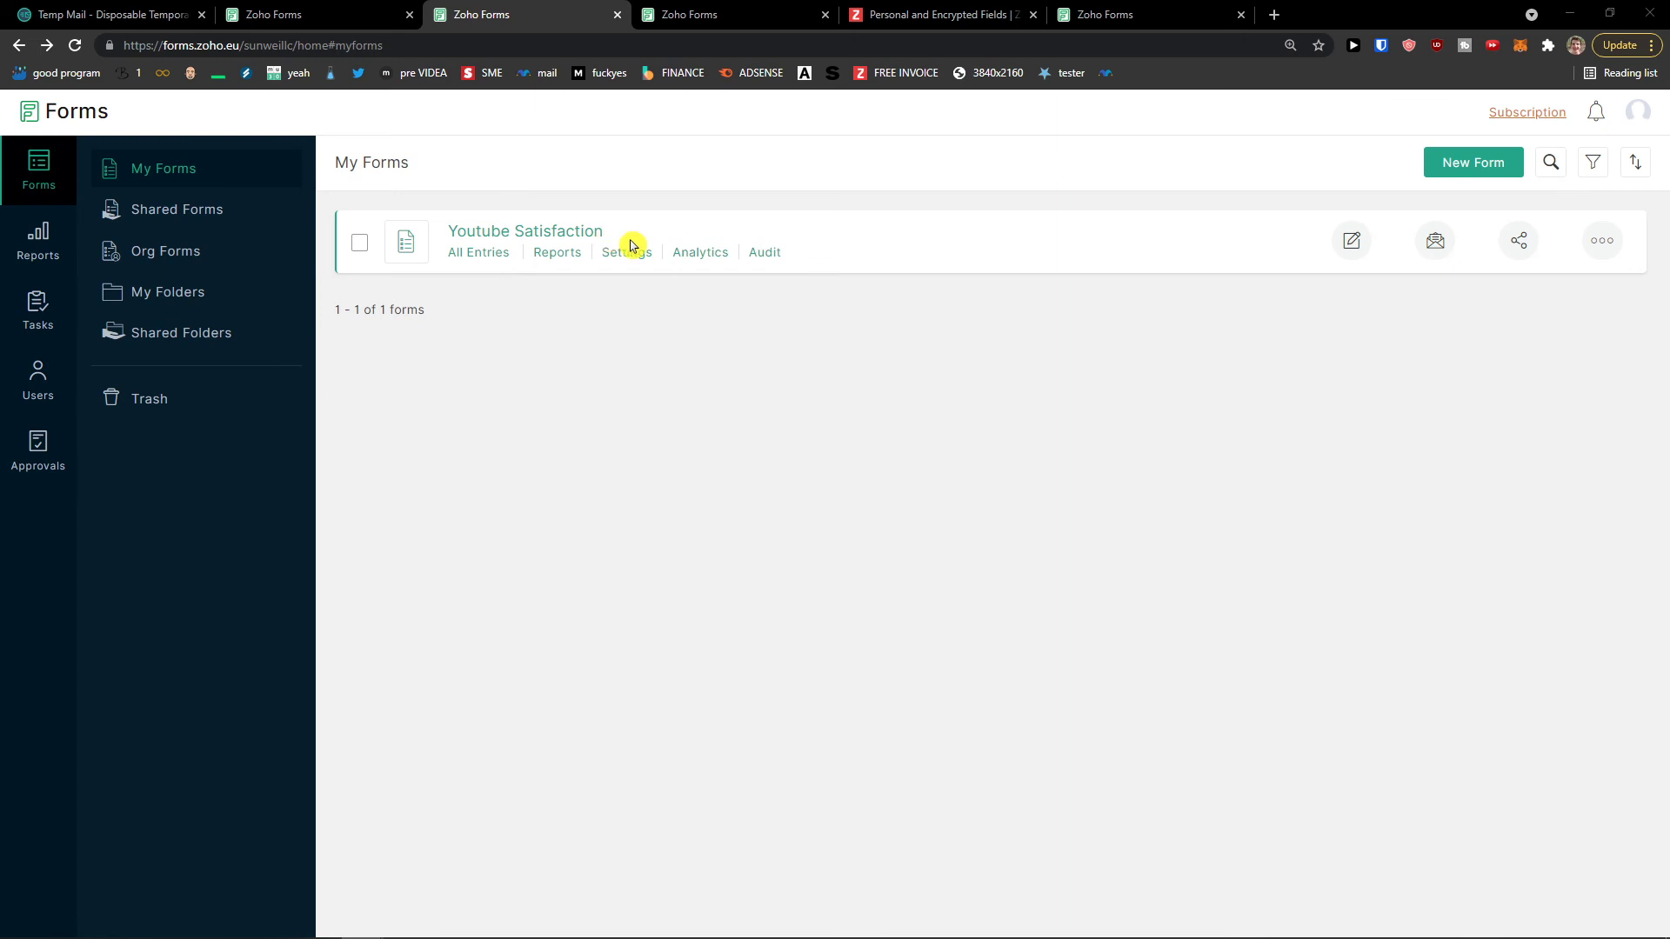
click(719, 257)
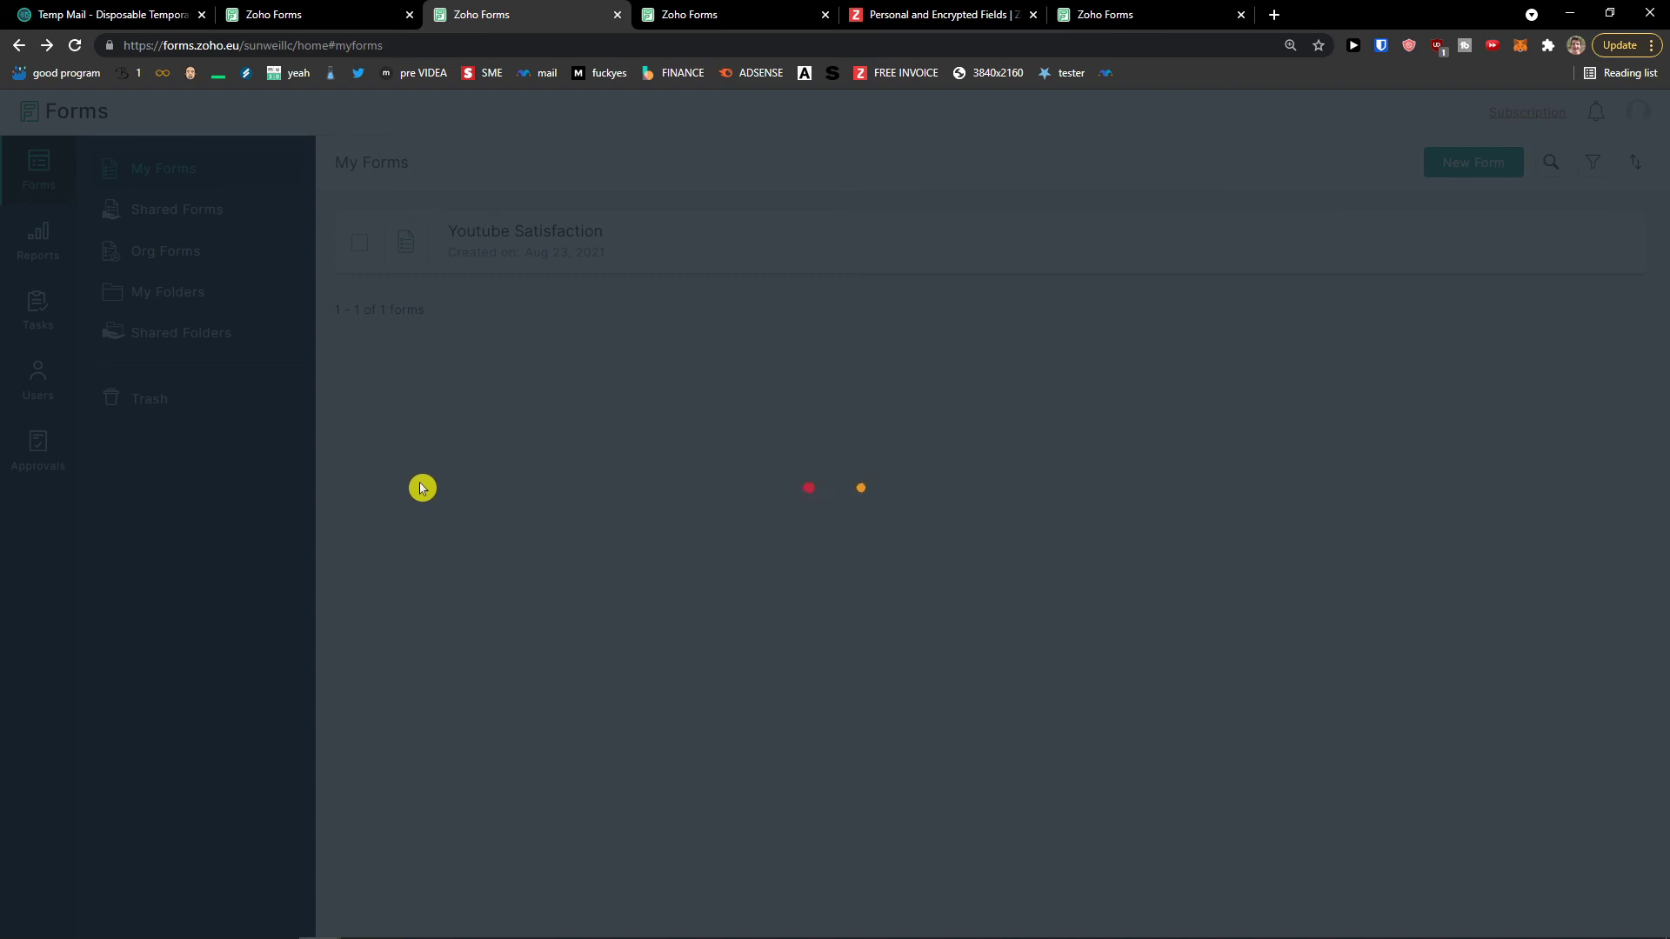
click(736, 28)
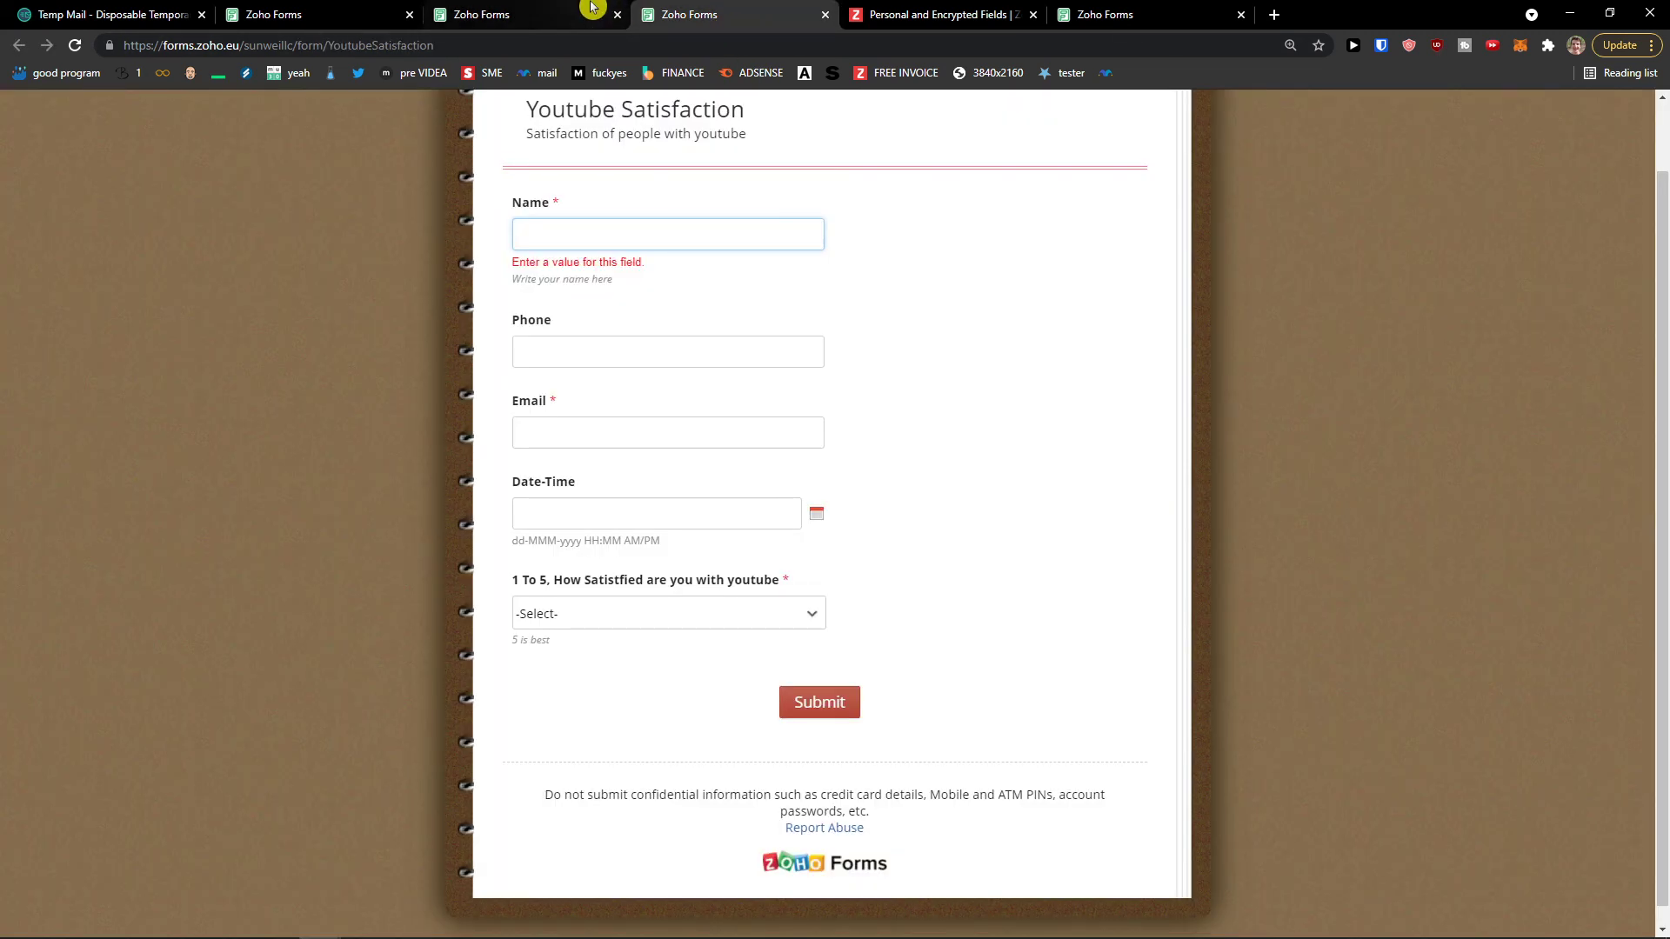
scroll(521, 261, up, 1)
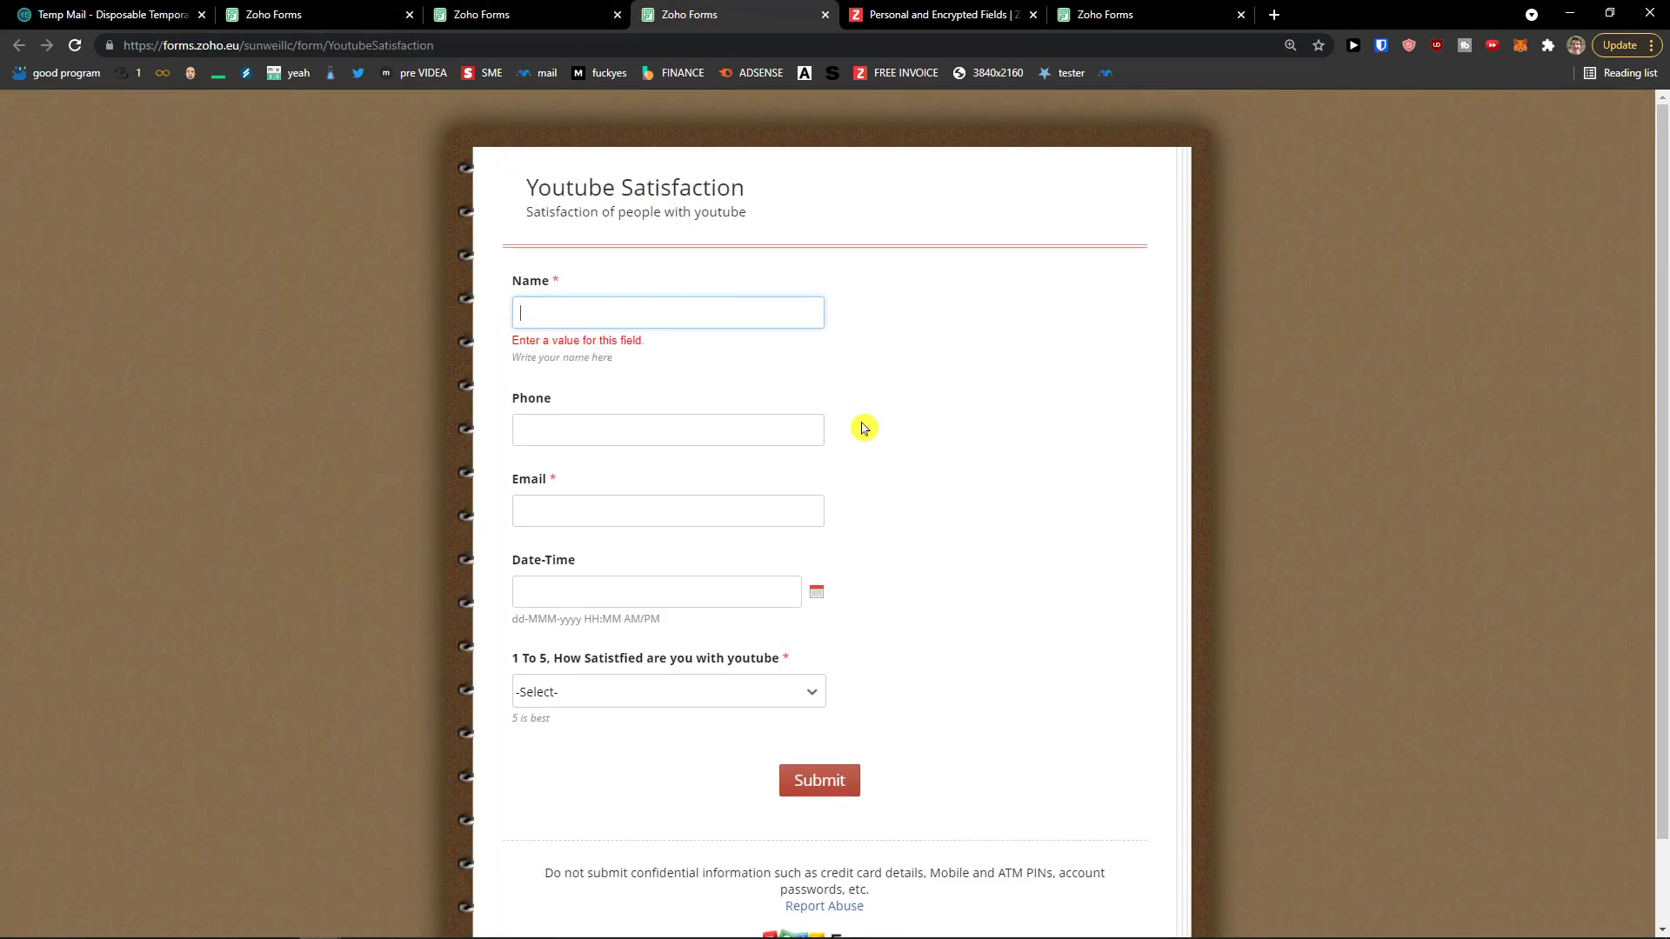
click(1274, 15)
key(ctrl+w)
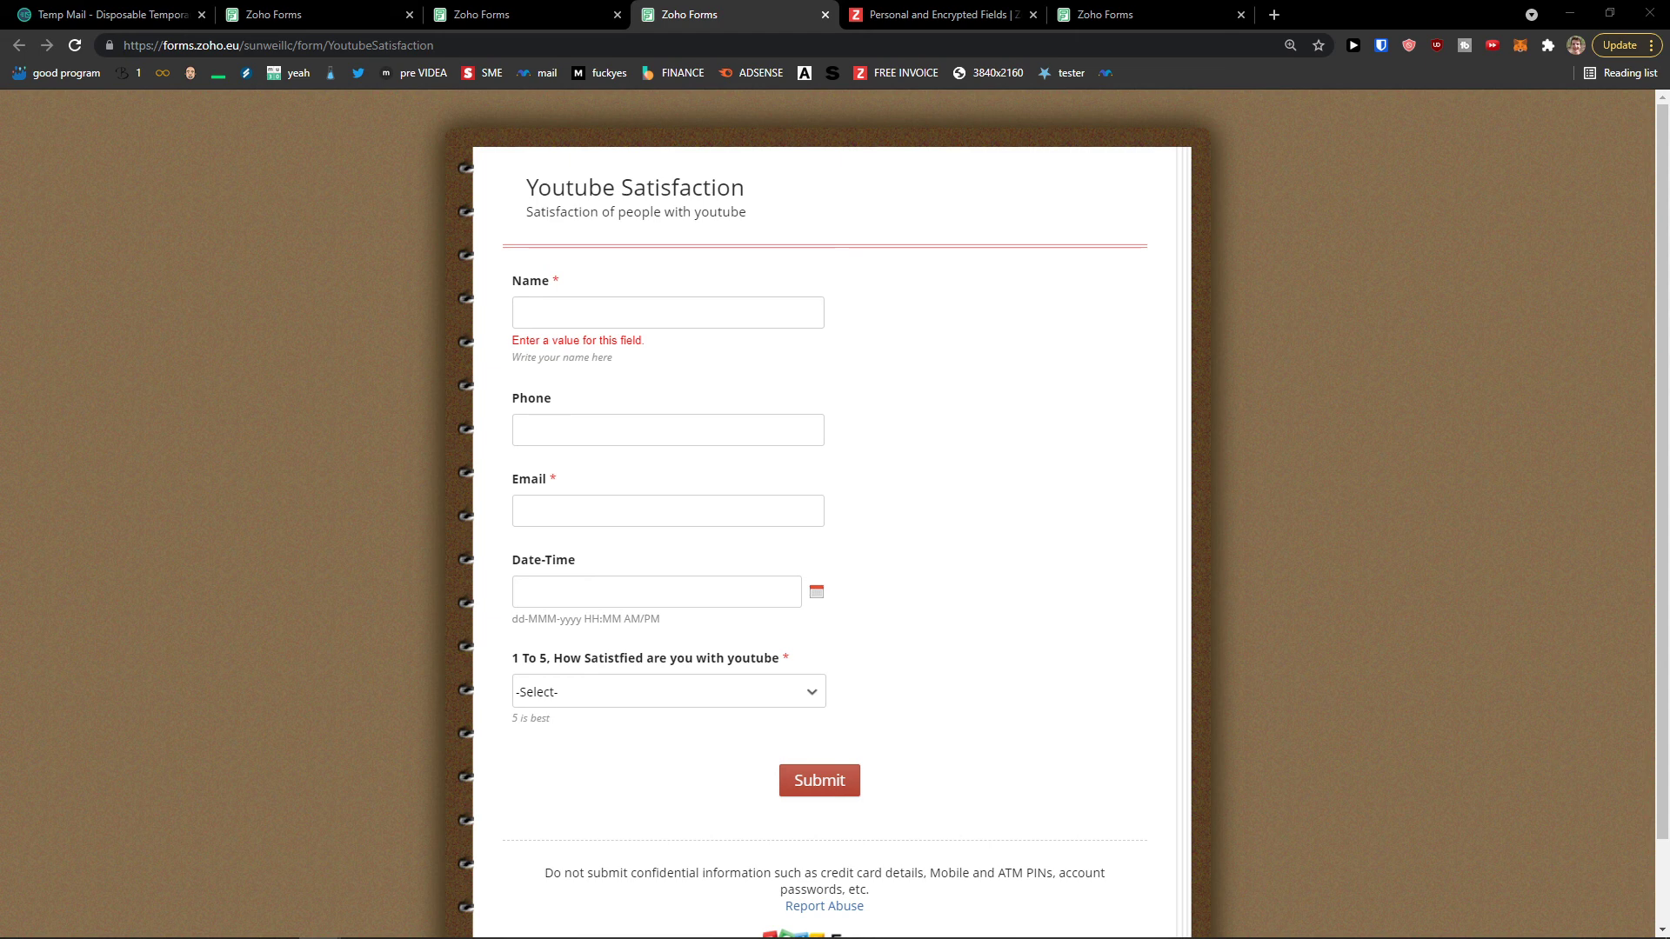
click(668, 312)
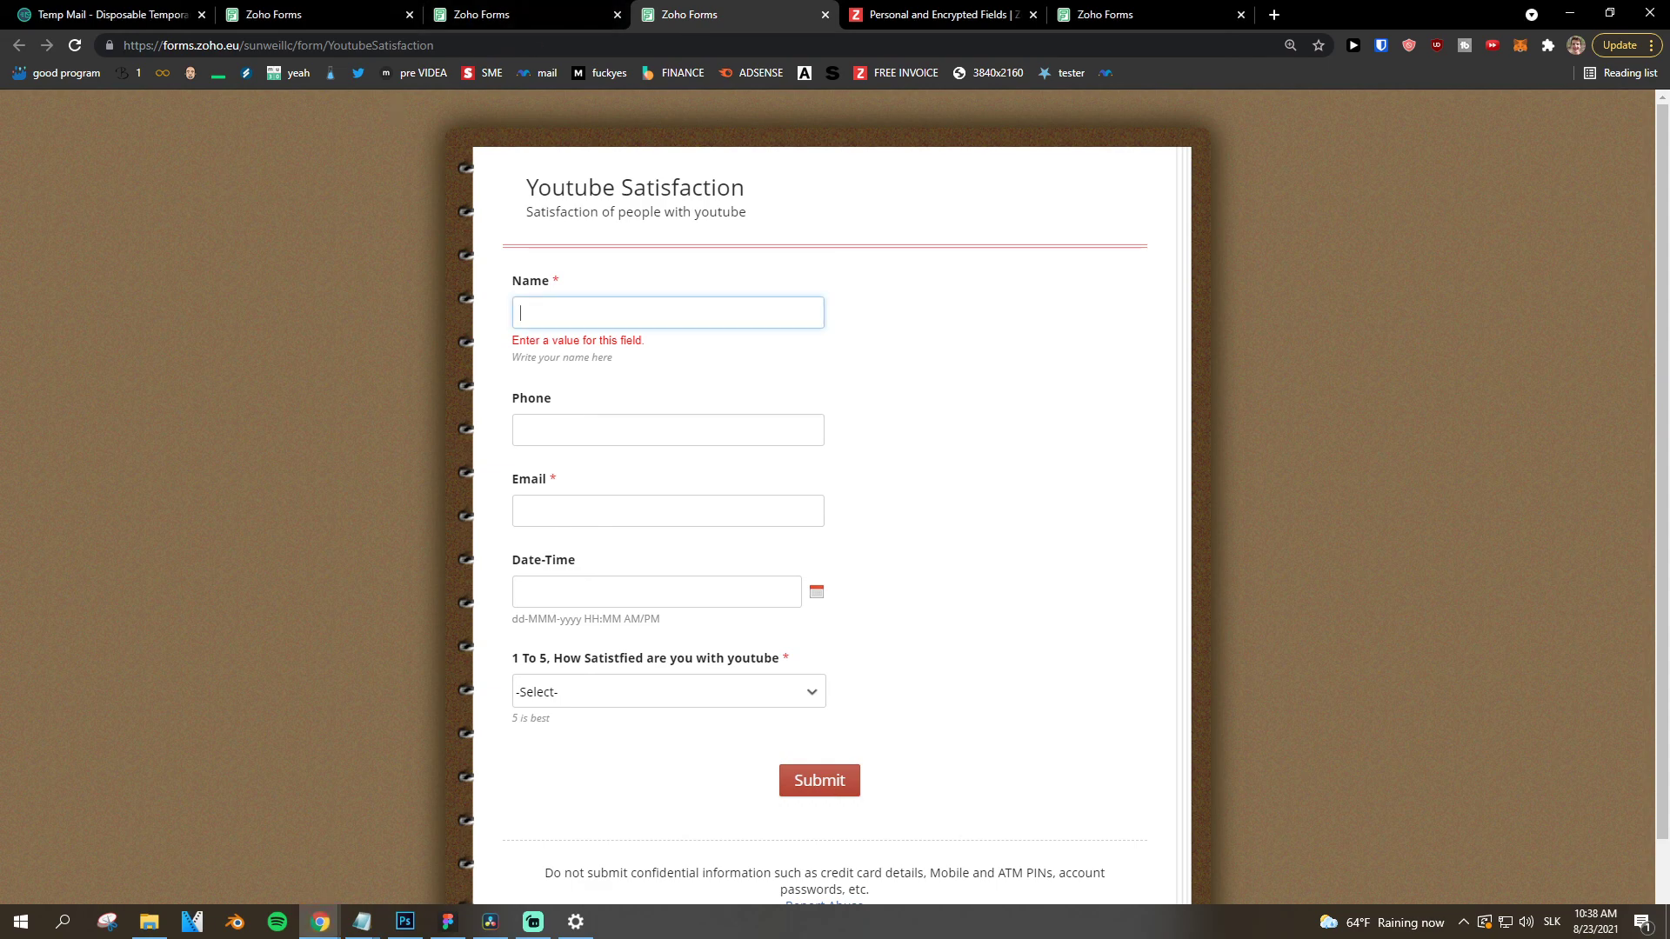
click(352, 12)
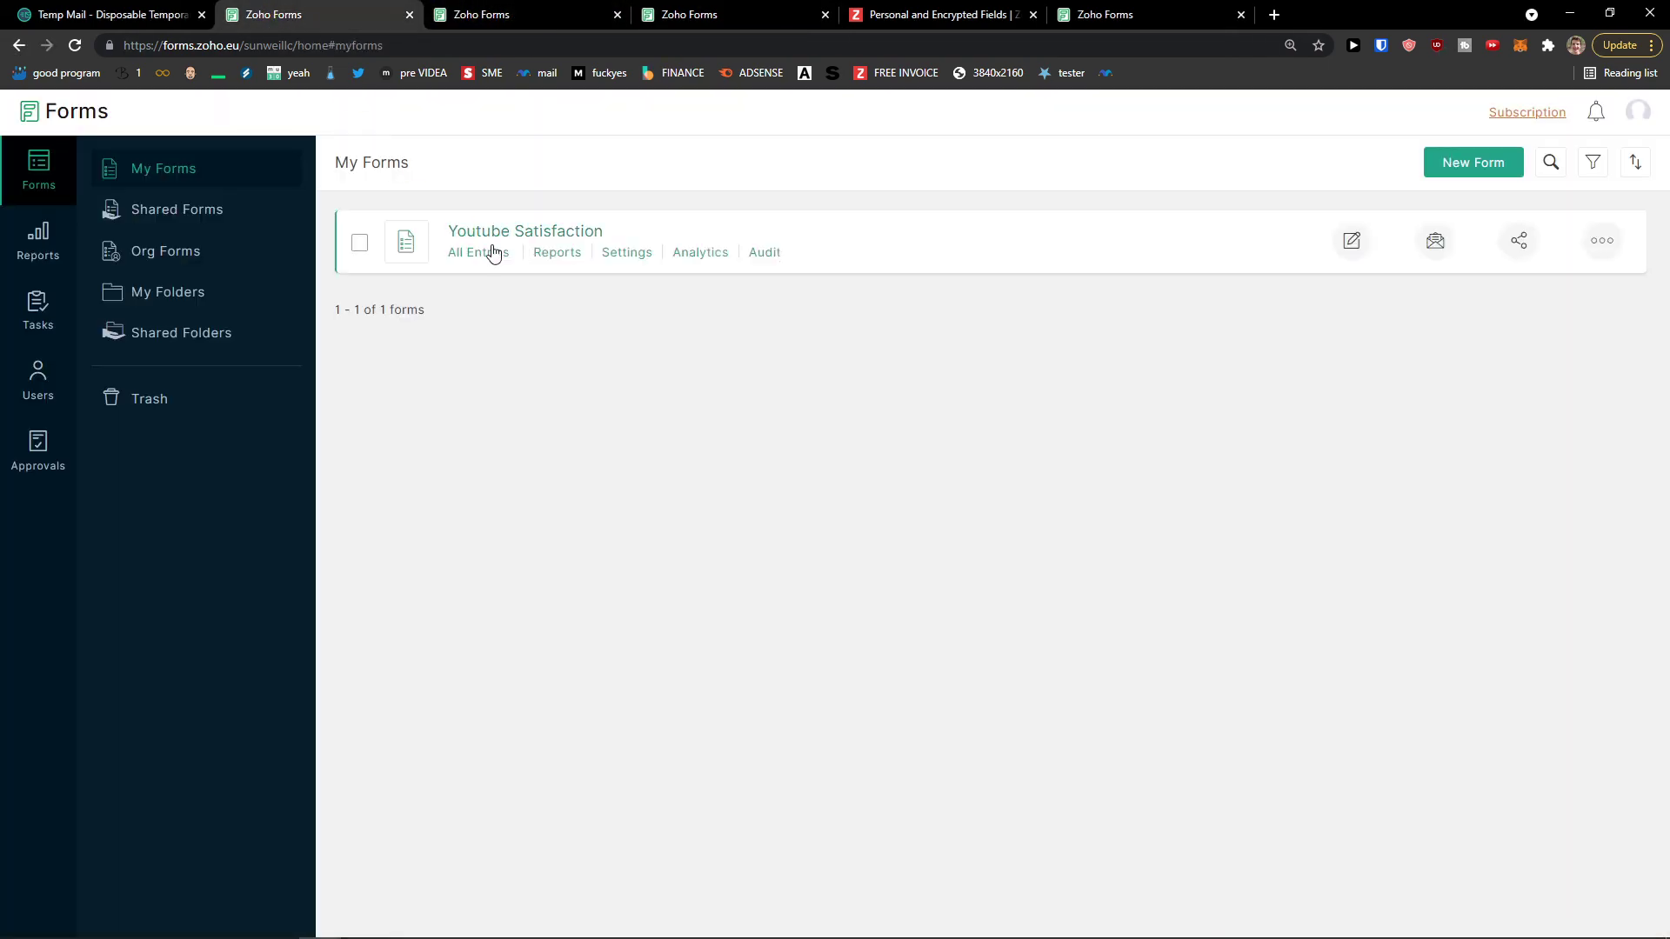
Step: Create and save an 'Analytics' report on the Youtube Satisfaction form, then view its entries
click(37, 252)
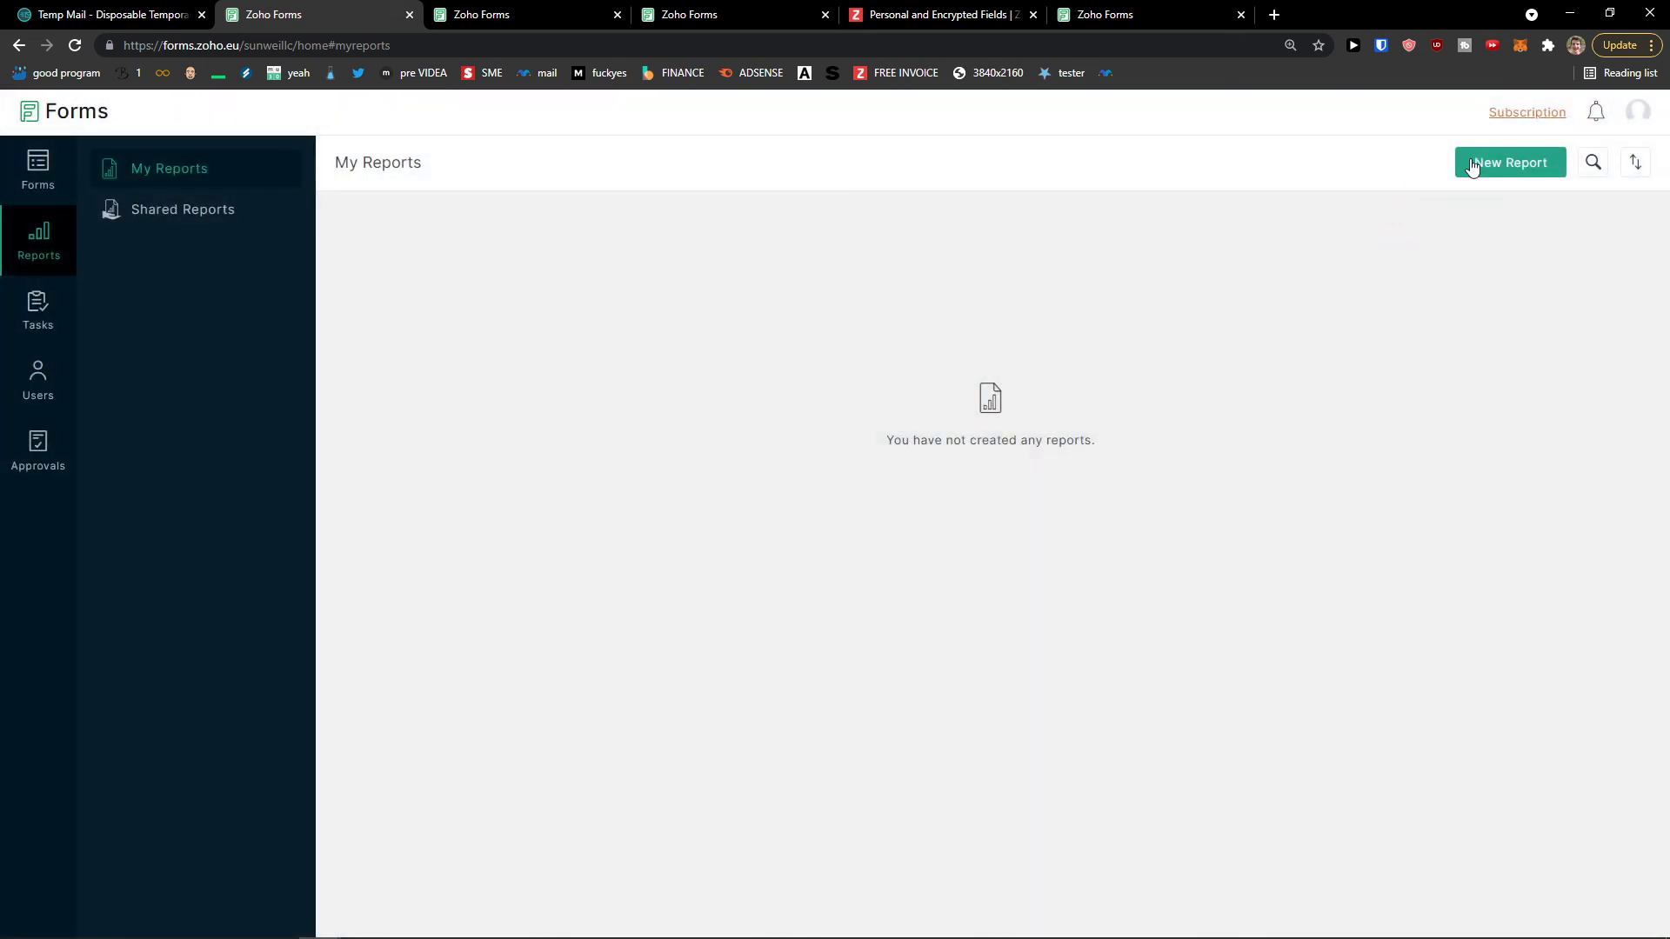
click(1479, 164)
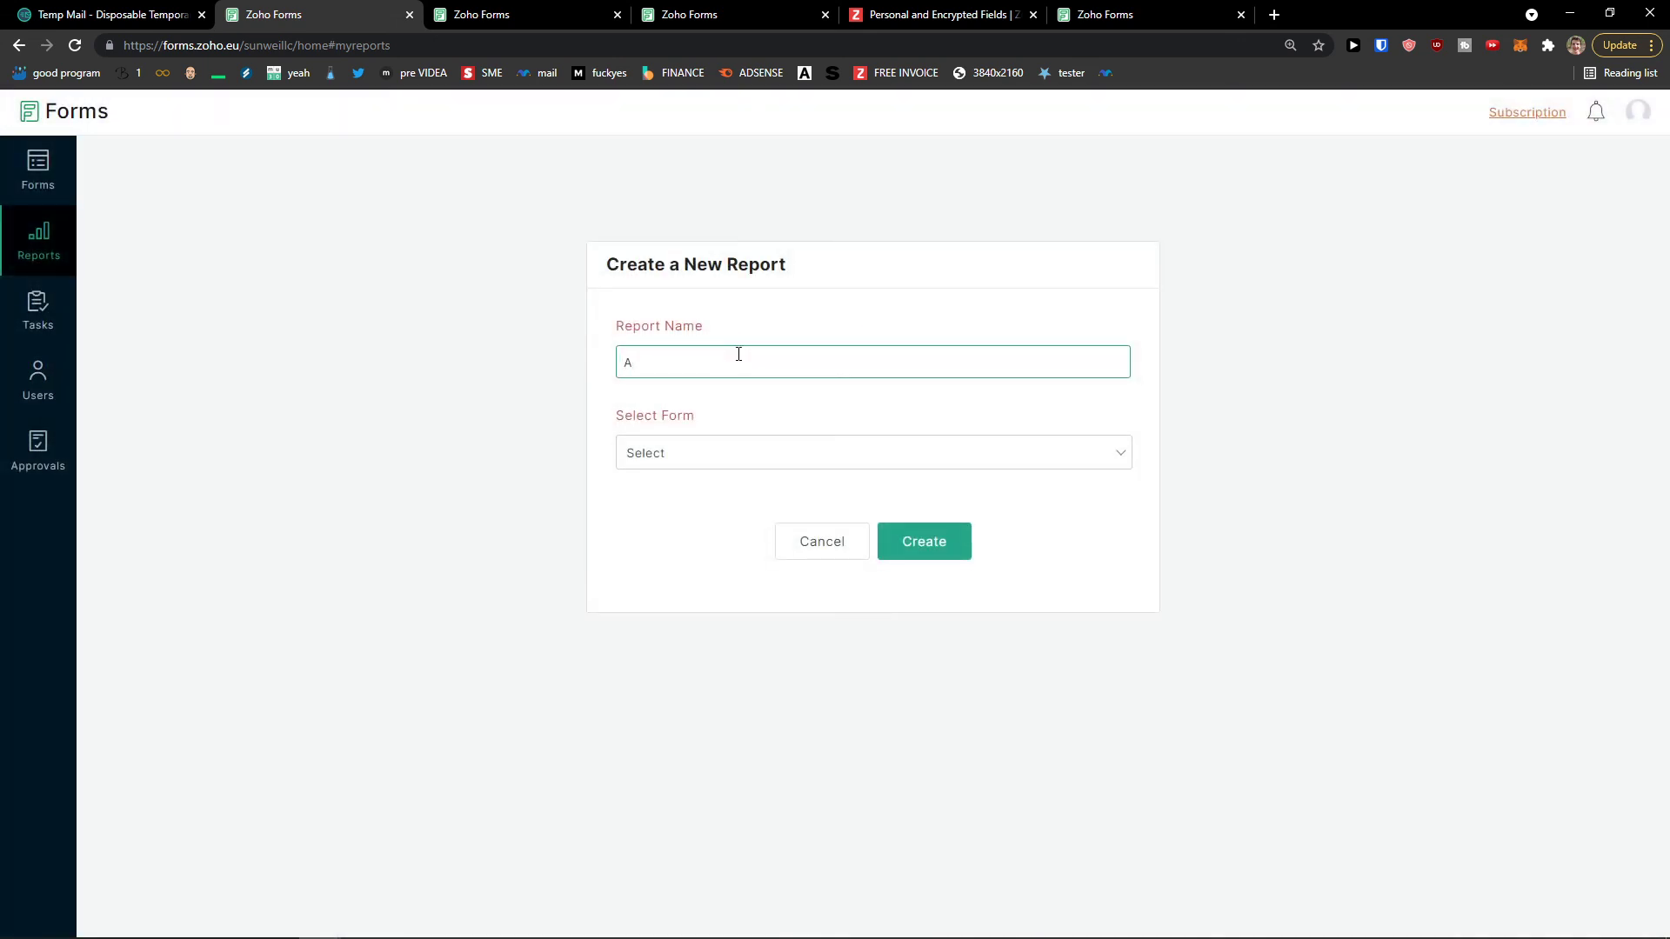
click(735, 453)
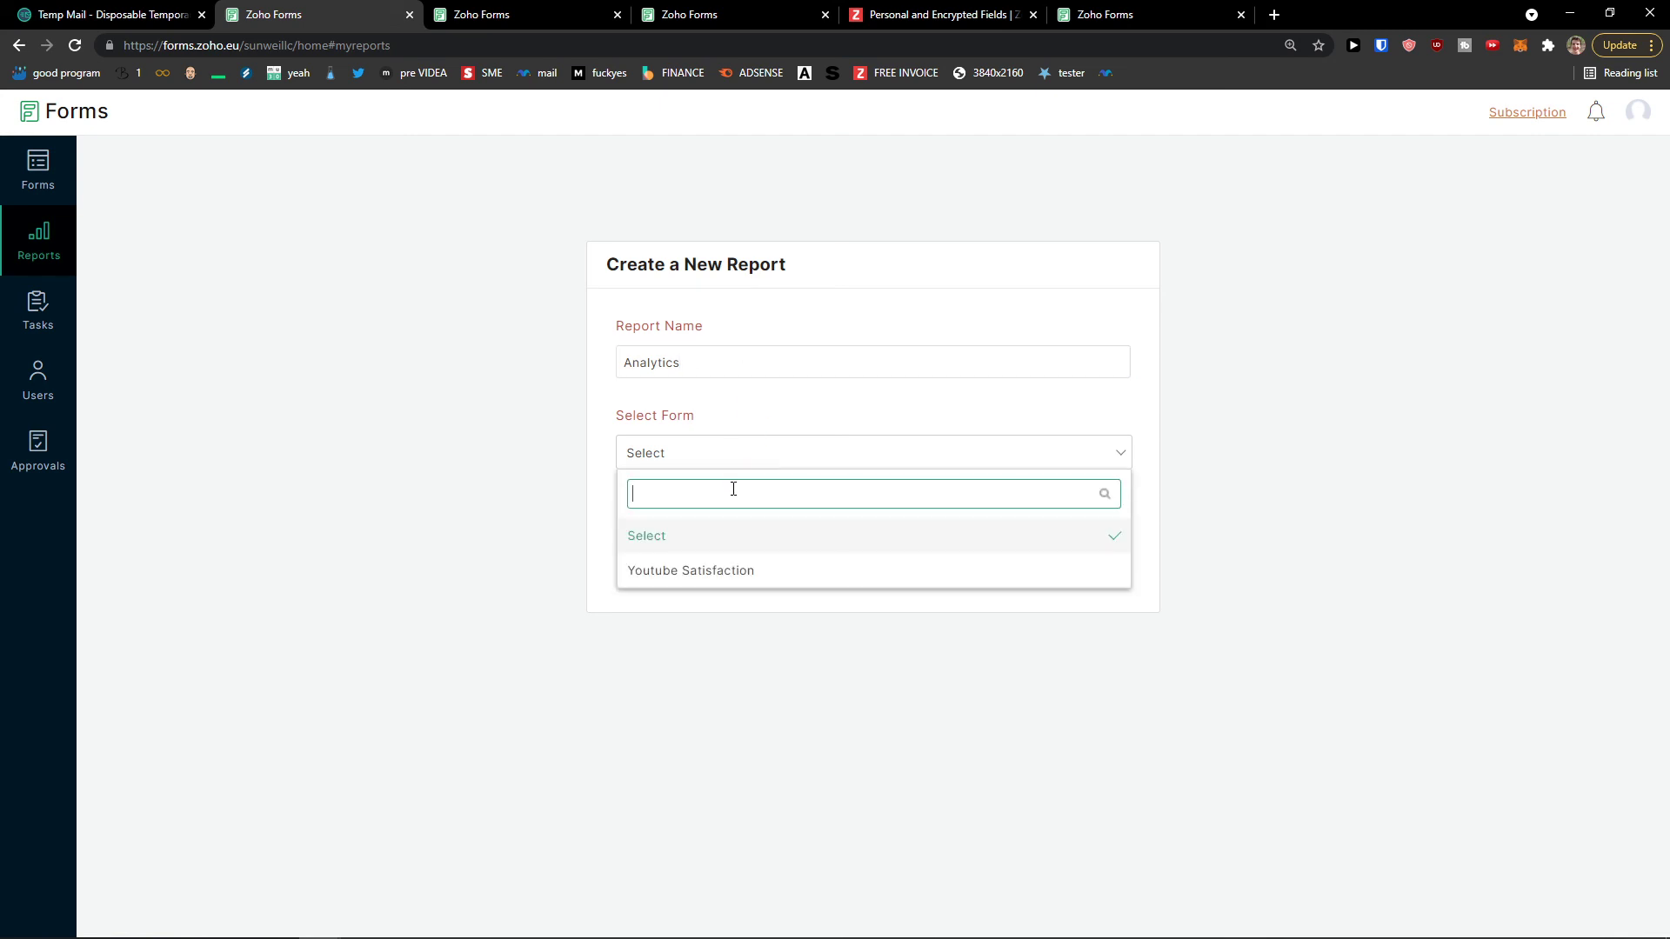
click(745, 570)
click(961, 550)
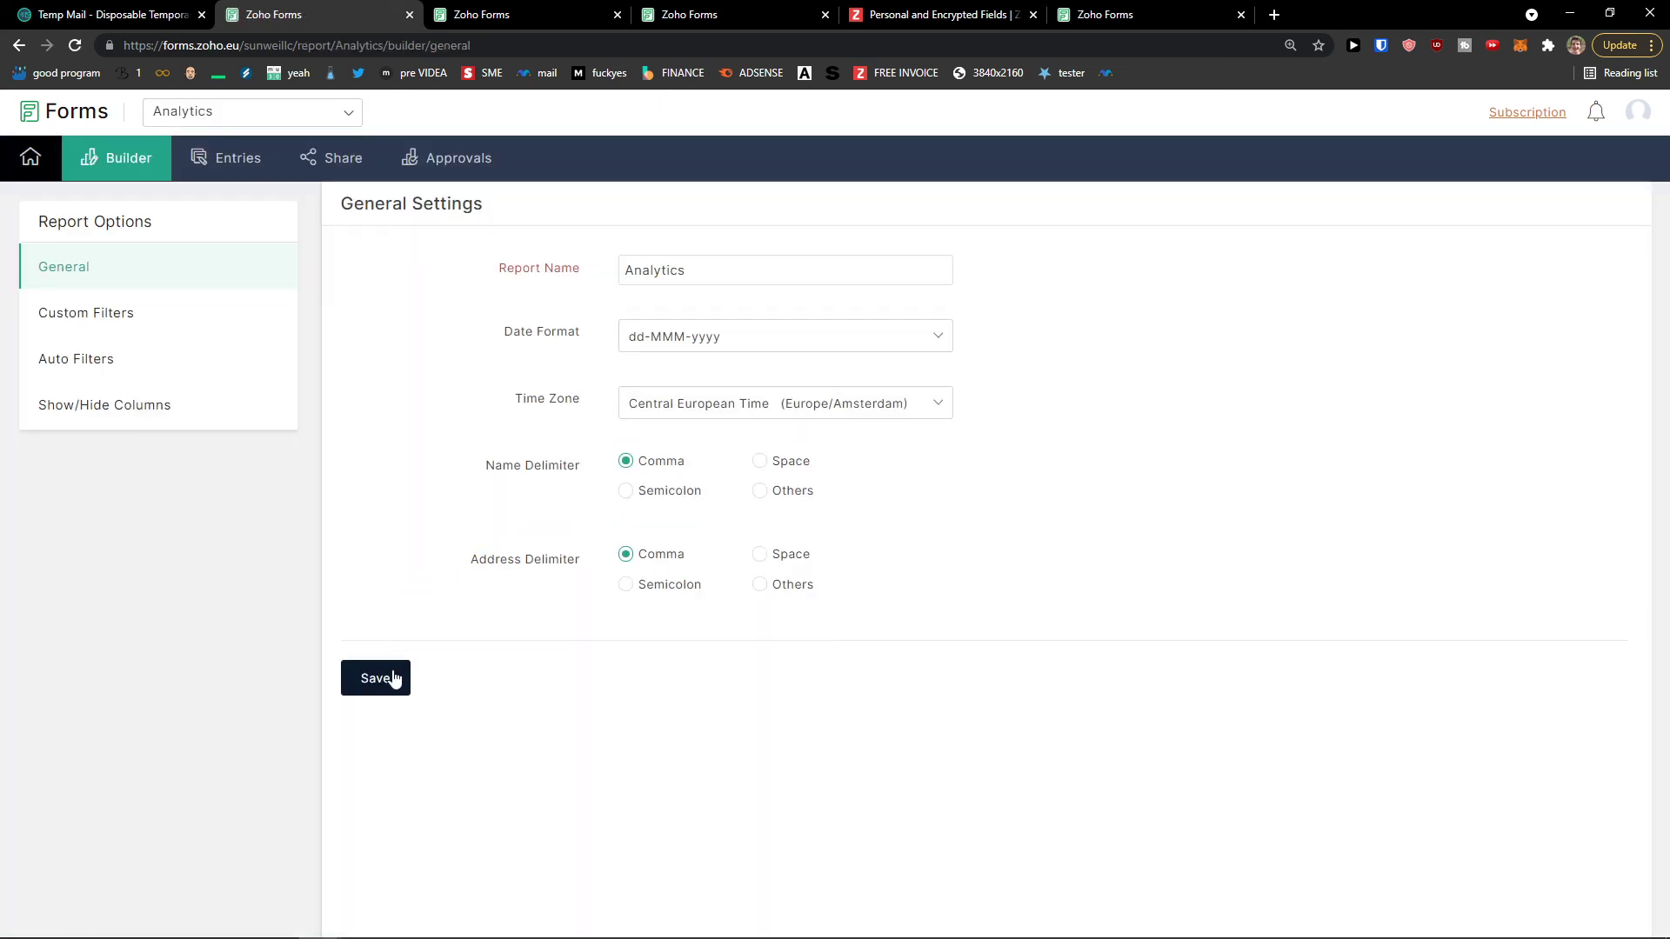
click(392, 678)
click(206, 162)
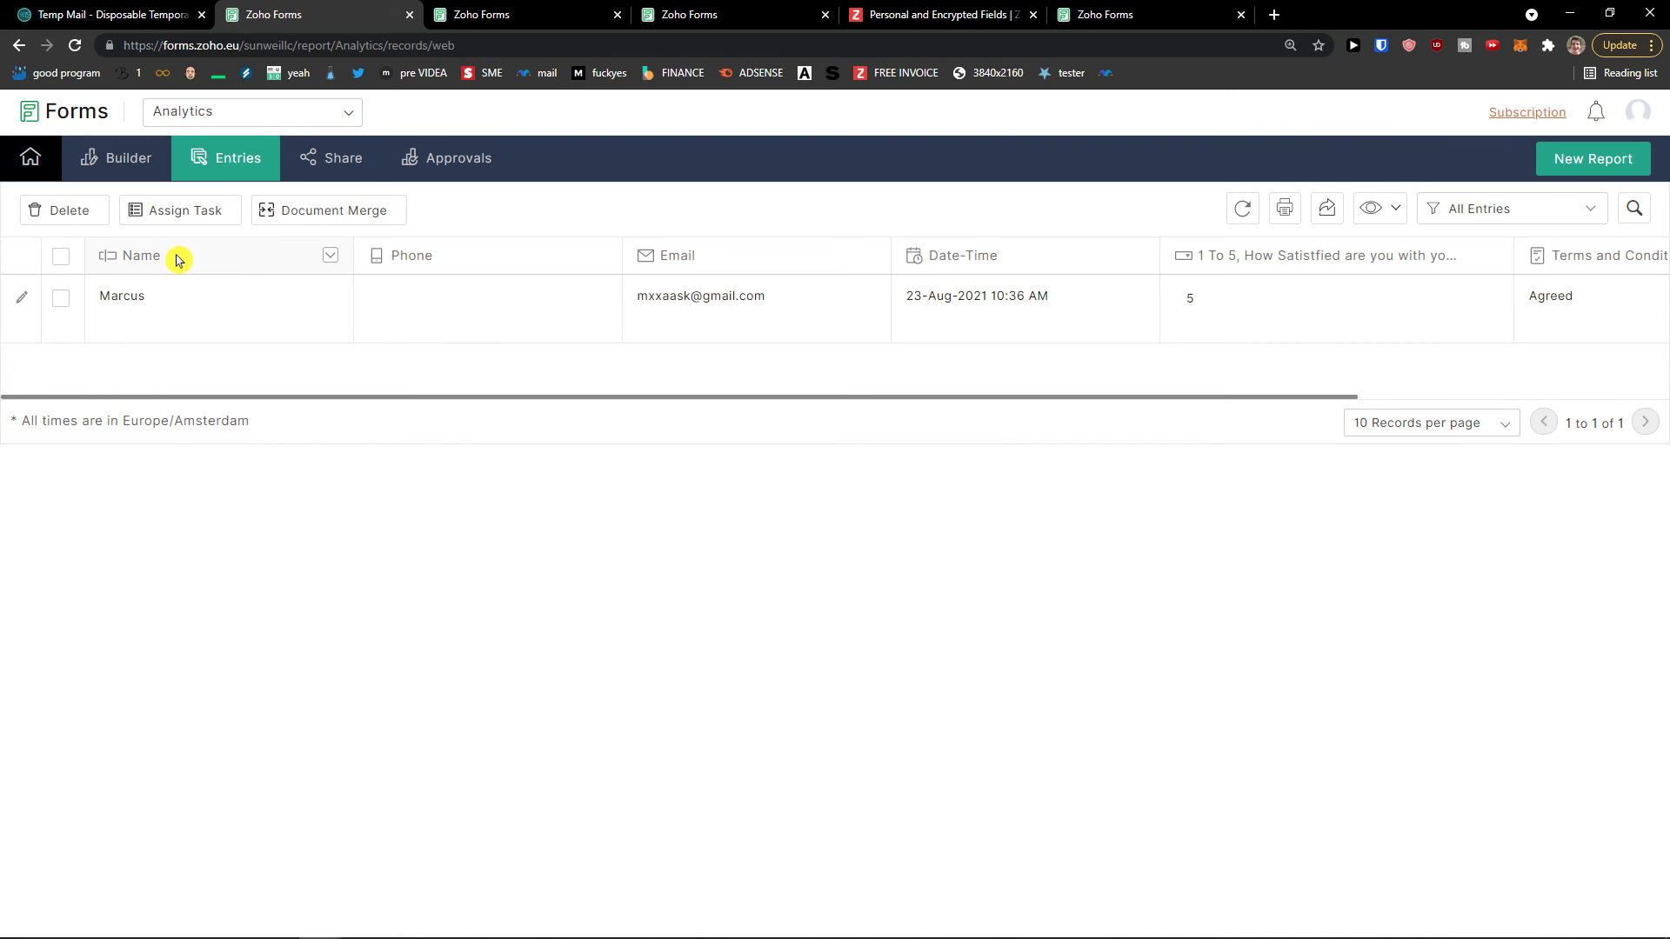
click(562, 10)
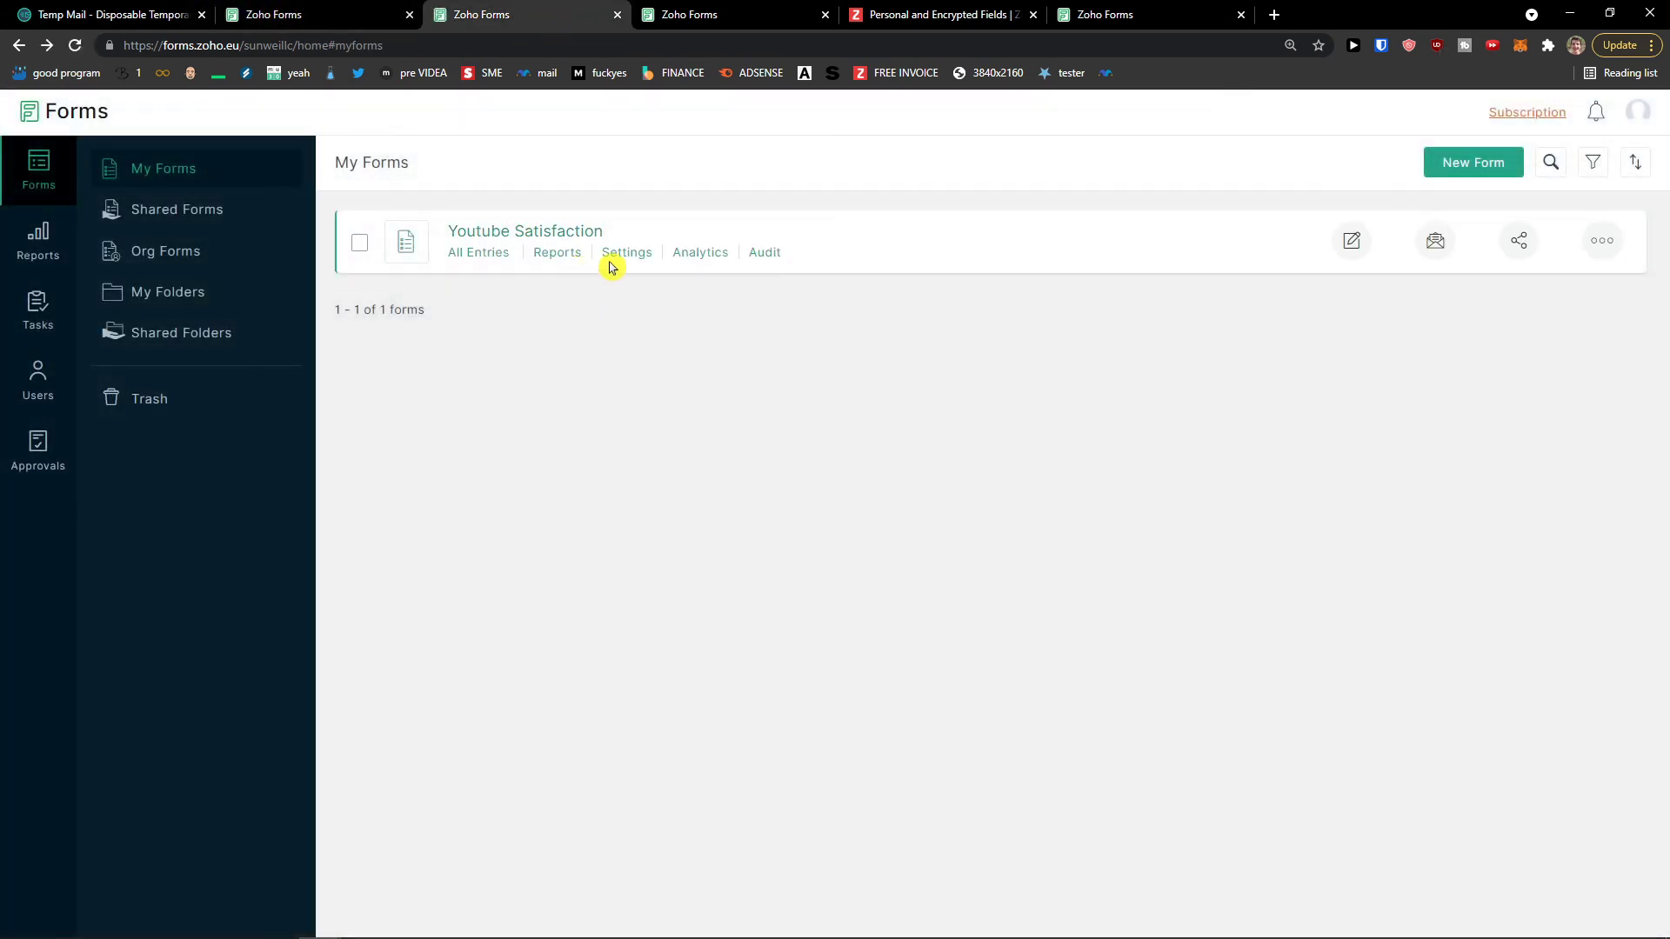
click(687, 252)
click(322, 15)
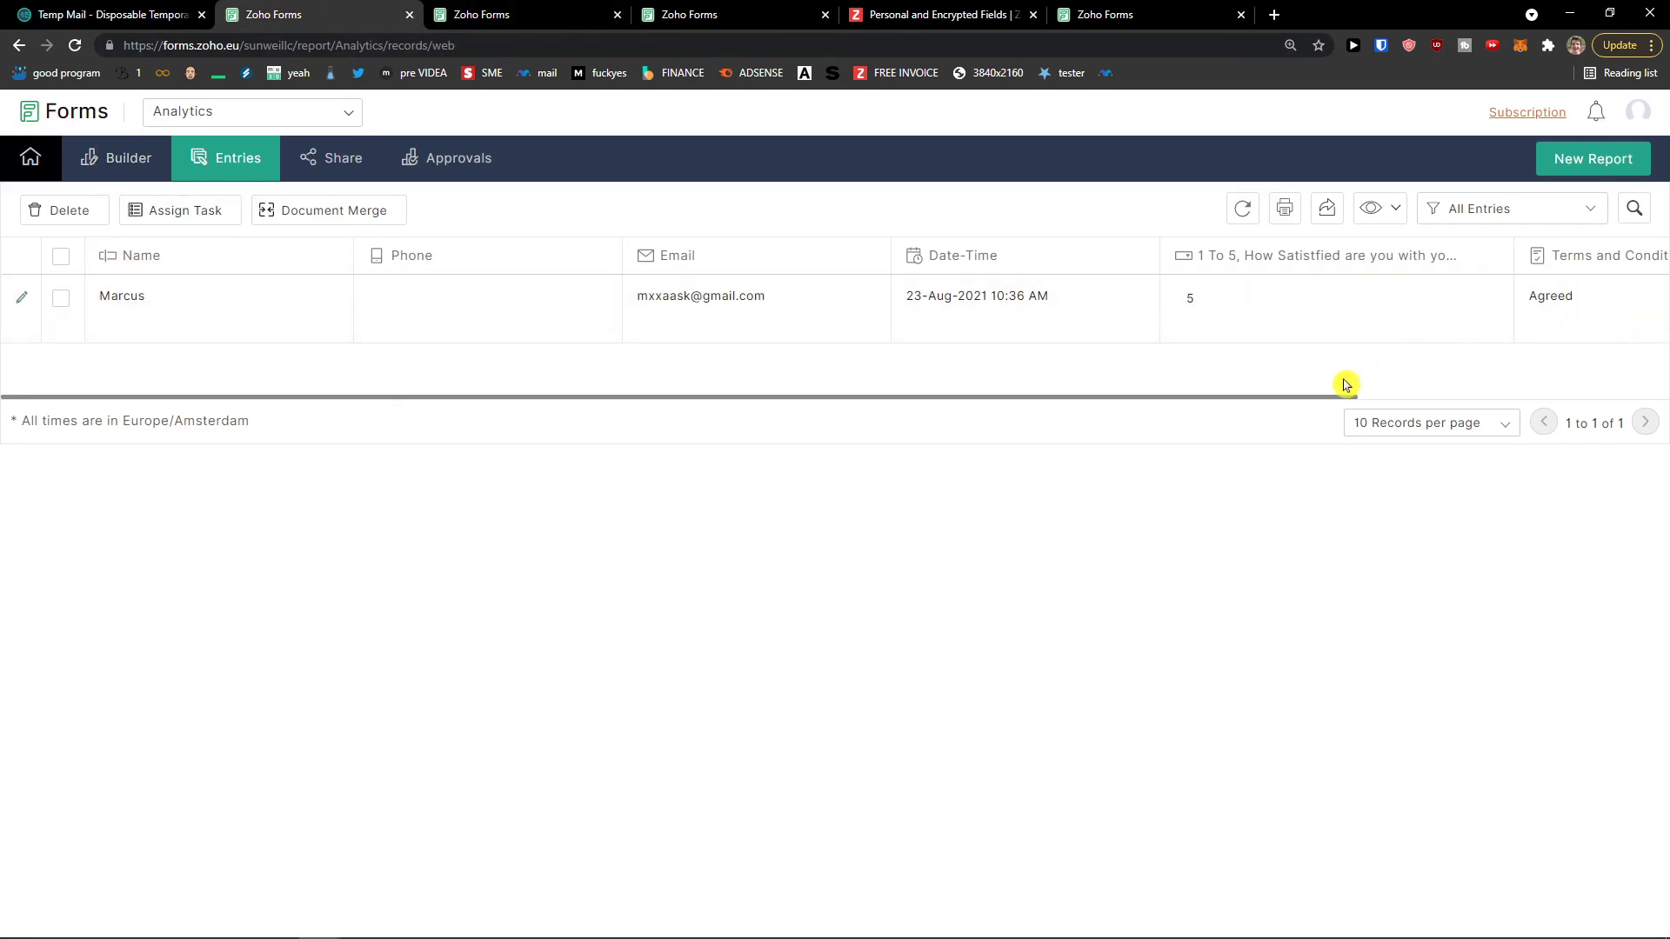
triple_click(1290, 407)
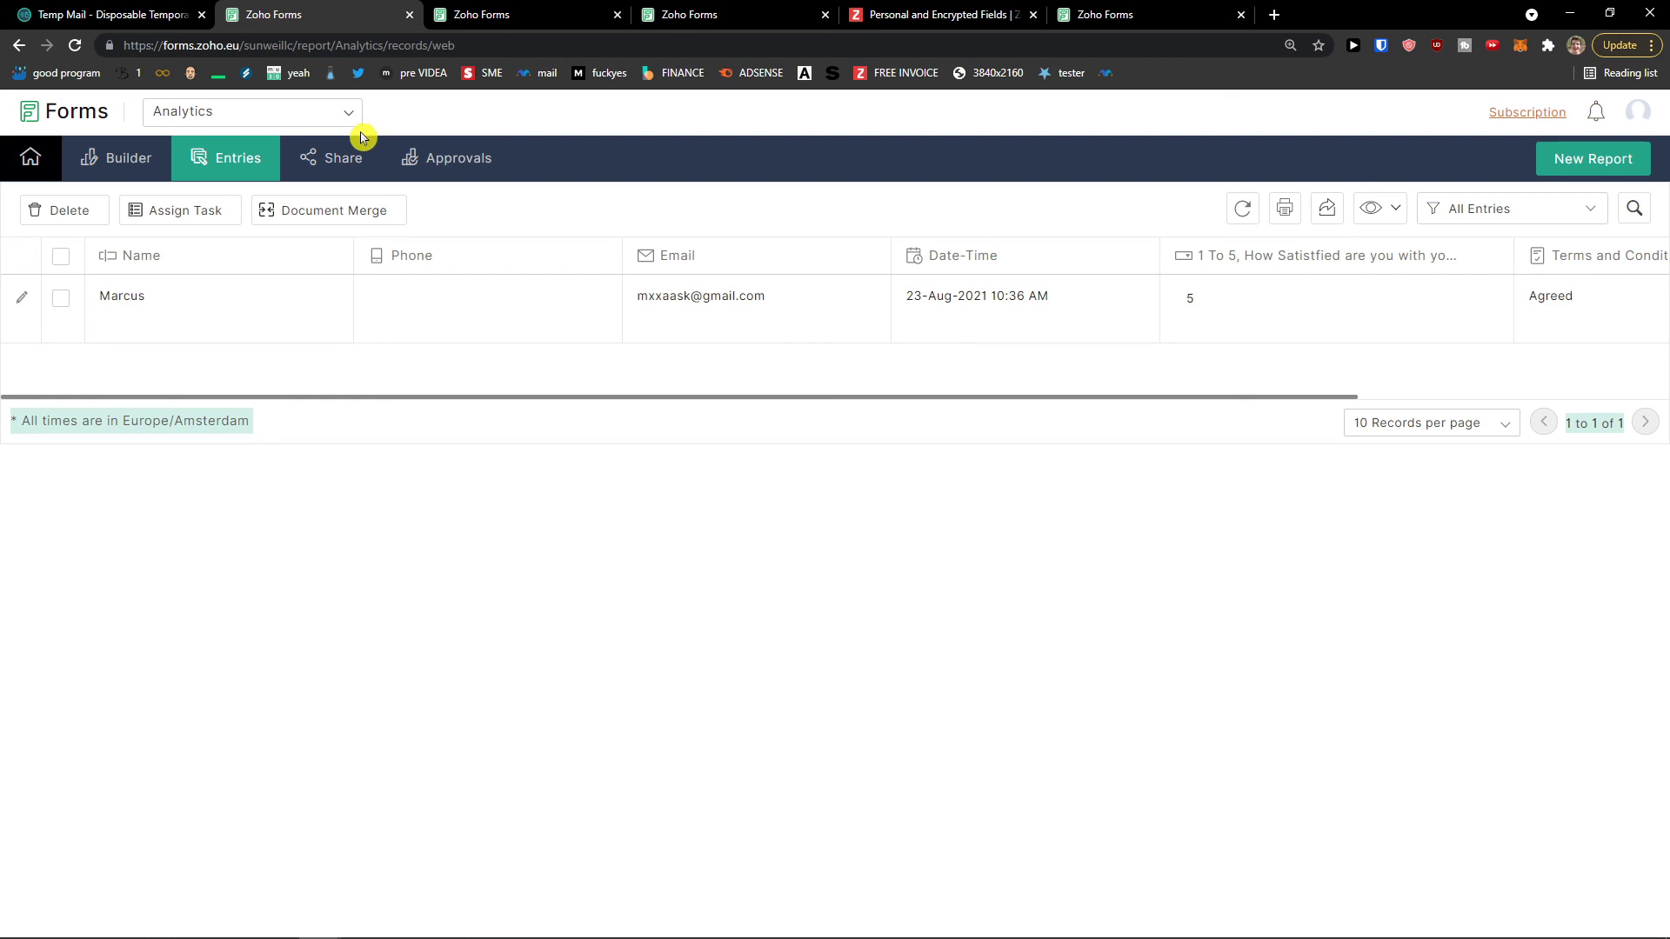
click(145, 173)
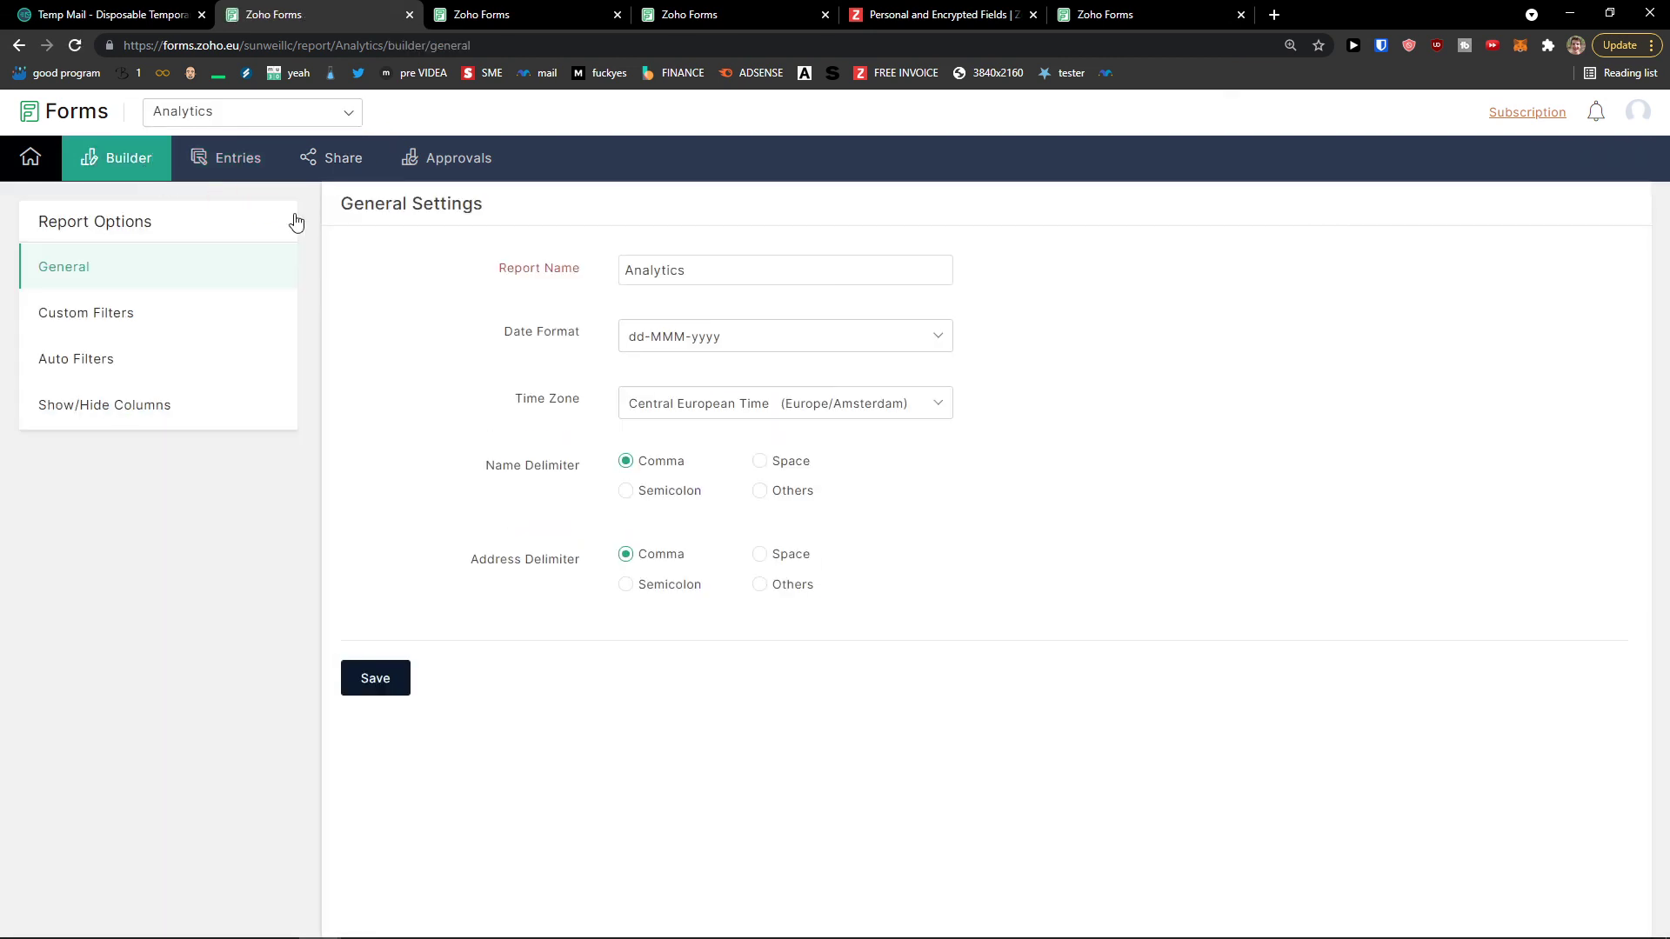
click(200, 313)
click(190, 361)
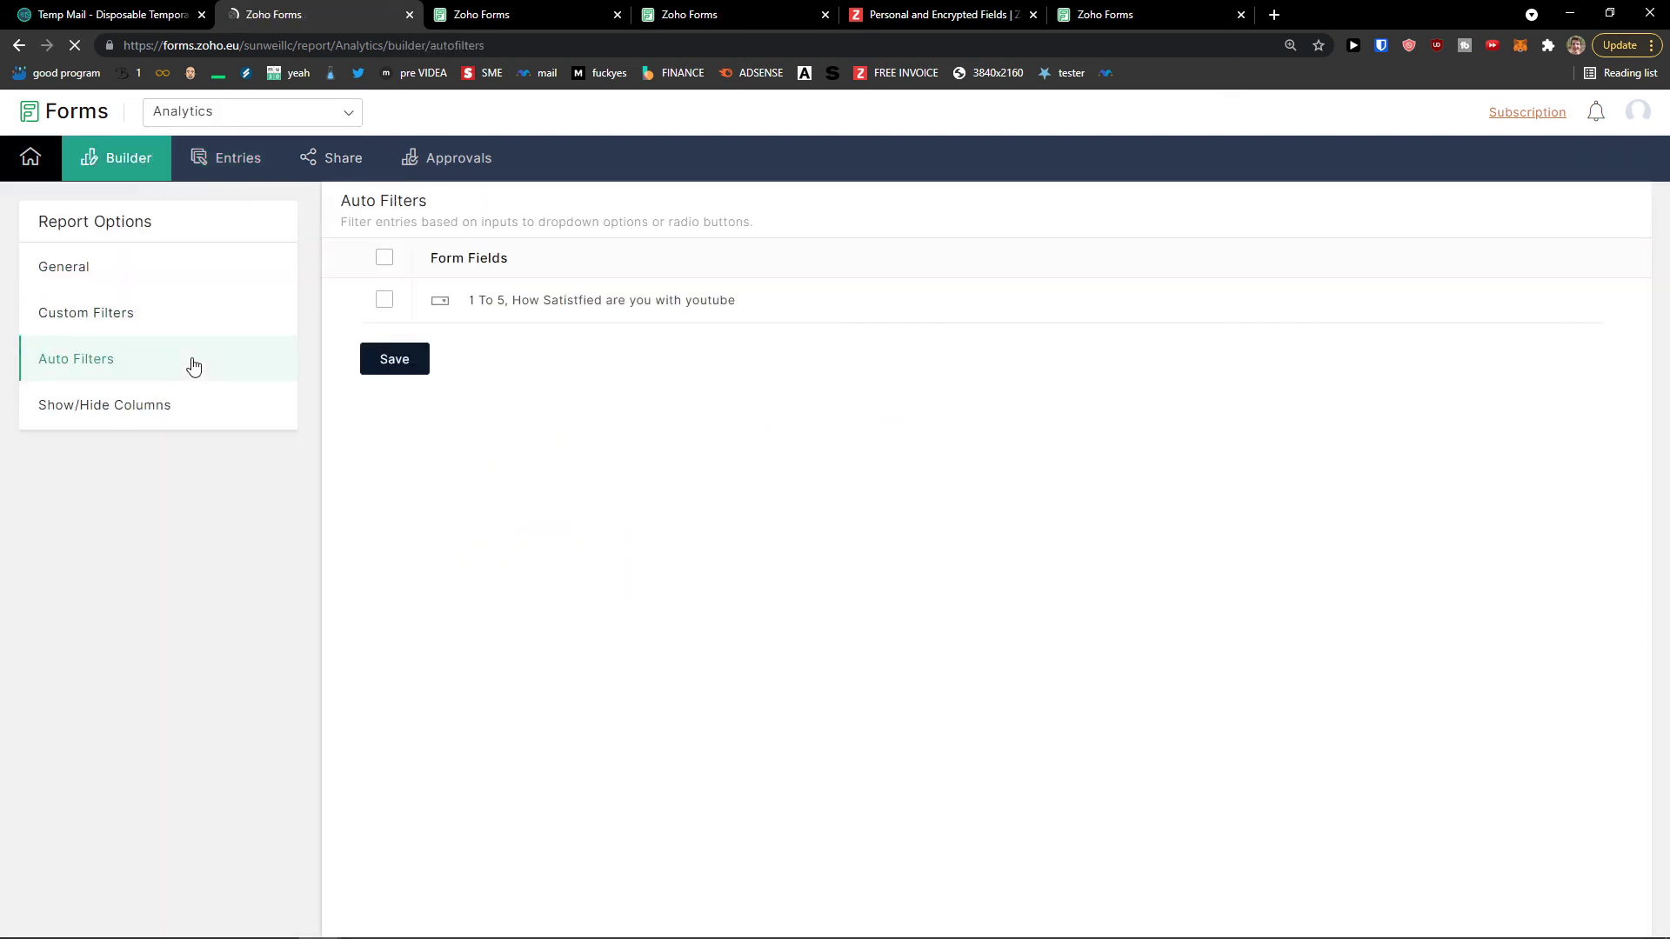
click(221, 177)
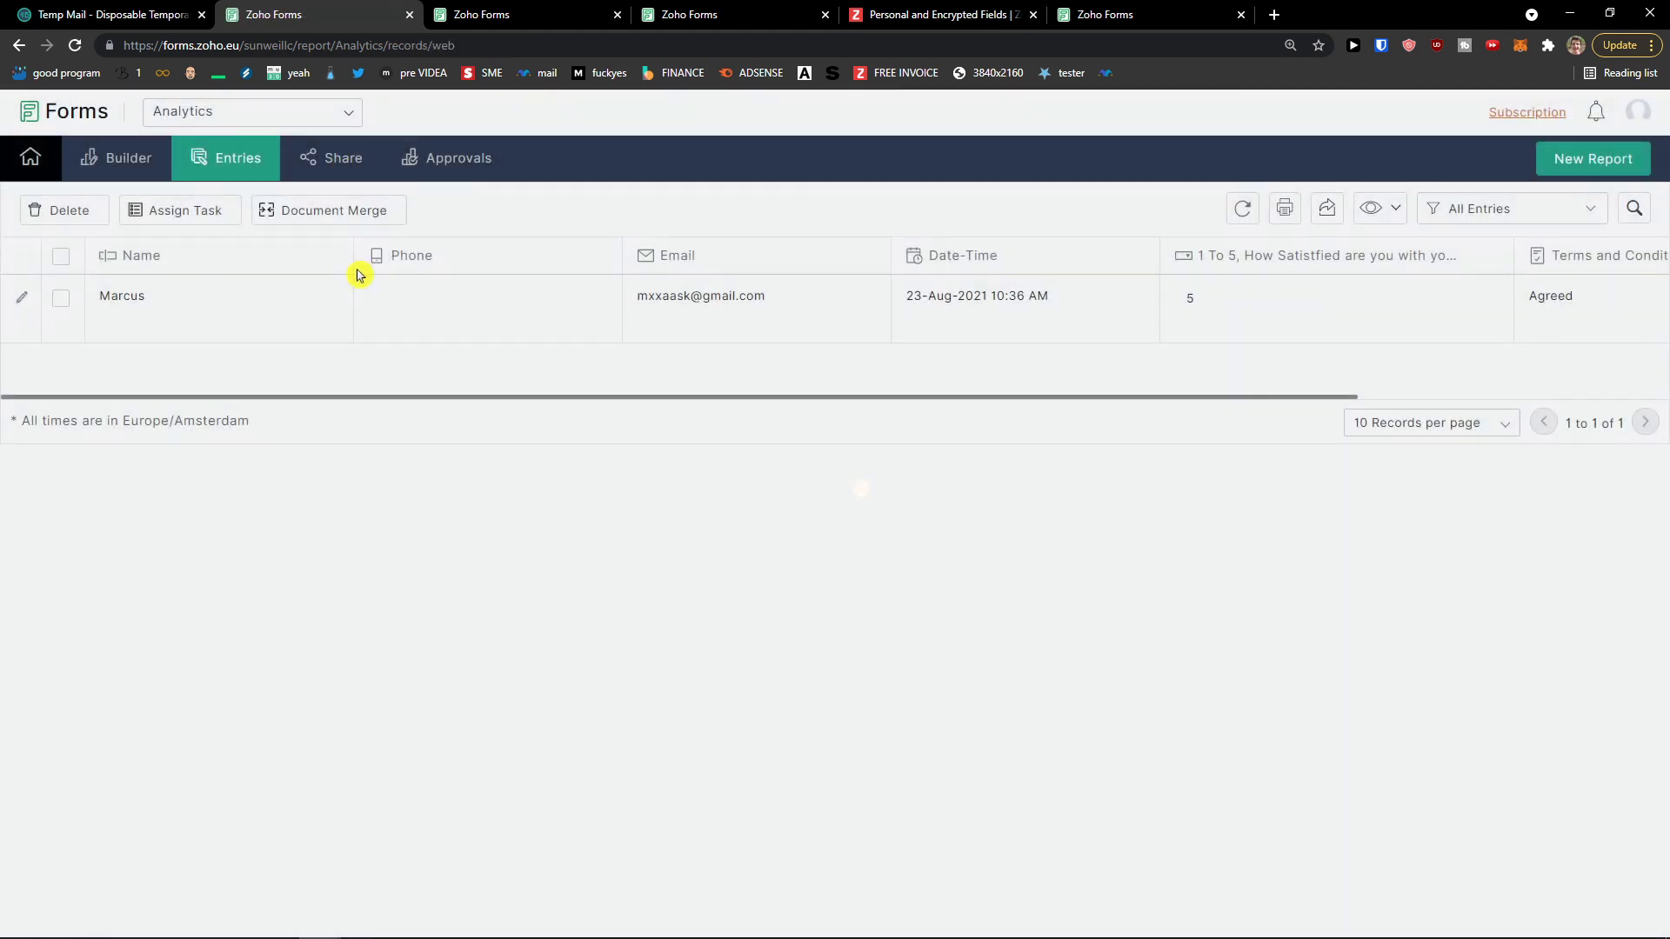
mouse_move(366, 400)
mouse_down()
mouse_move(723, 413)
mouse_move(376, 384)
mouse_up()
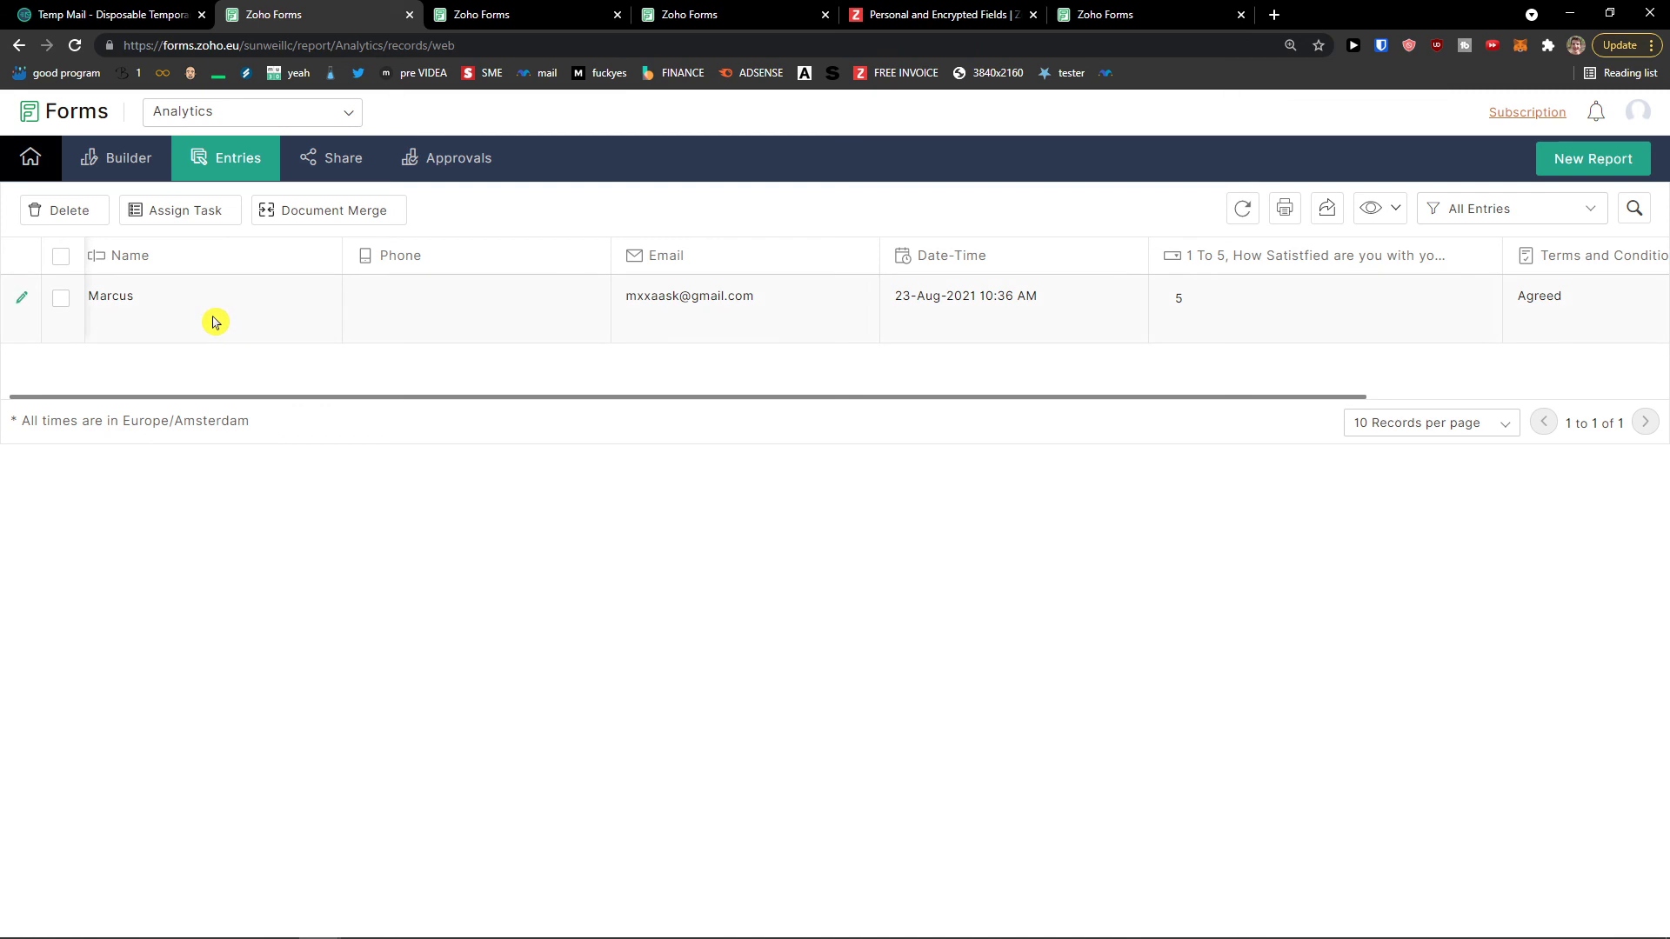
Step: Try Assign Task on the entry and dismiss the upgrade prompt
click(184, 213)
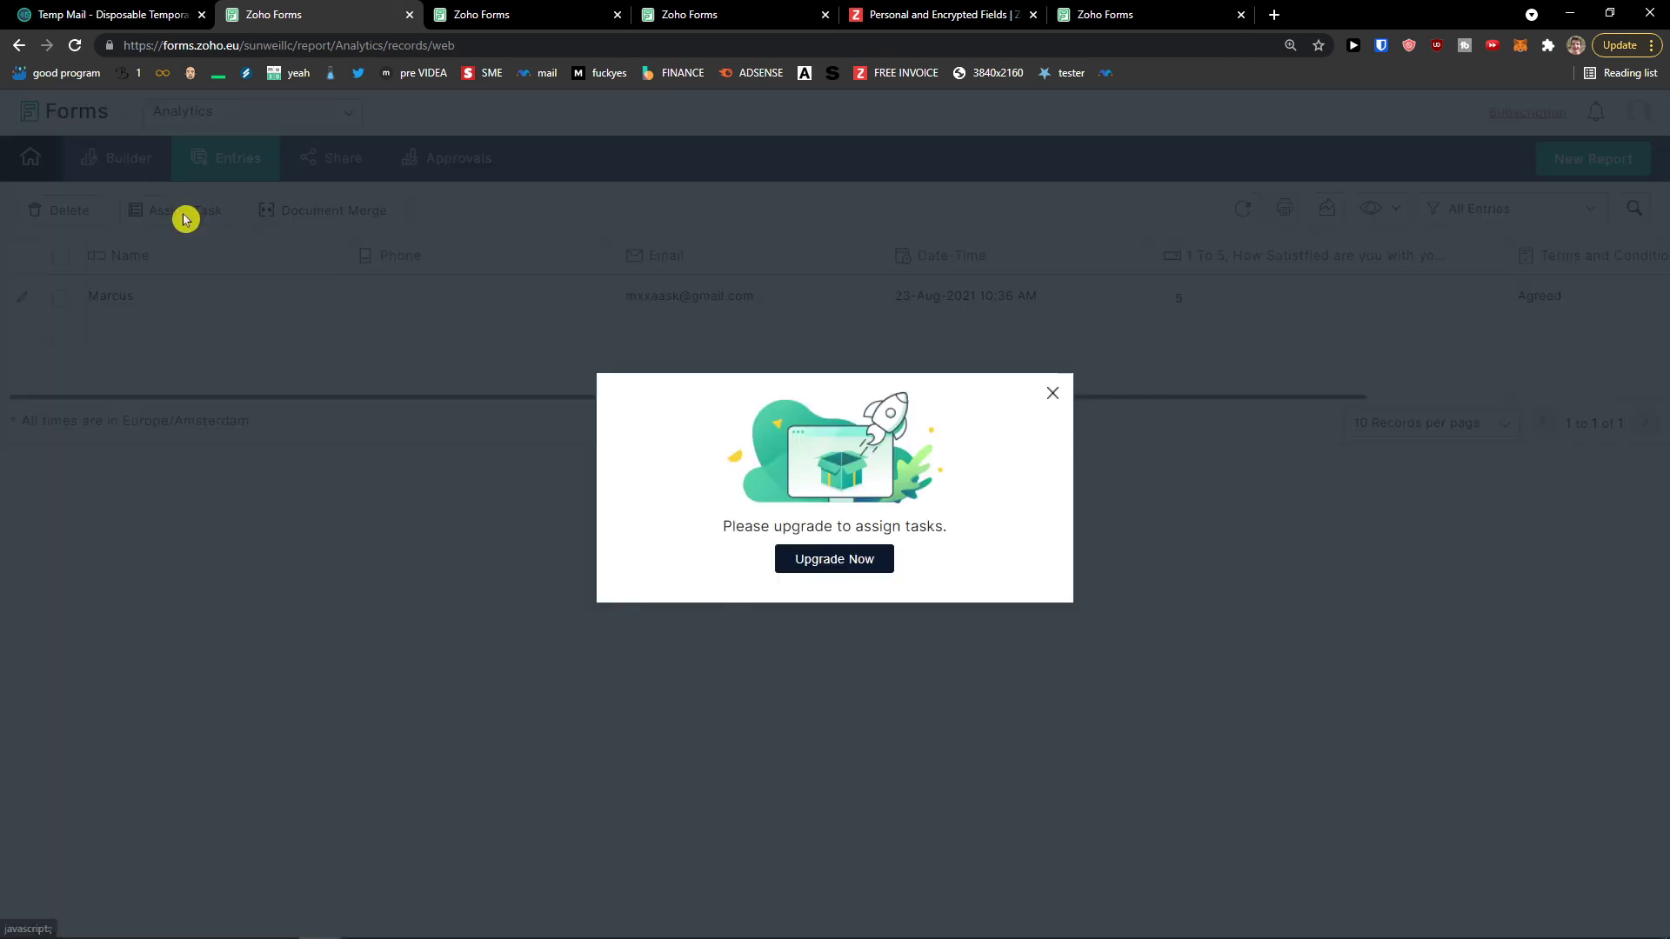
click(1052, 393)
mouse_move(622, 400)
mouse_down()
mouse_move(1029, 391)
mouse_move(477, 380)
mouse_up()
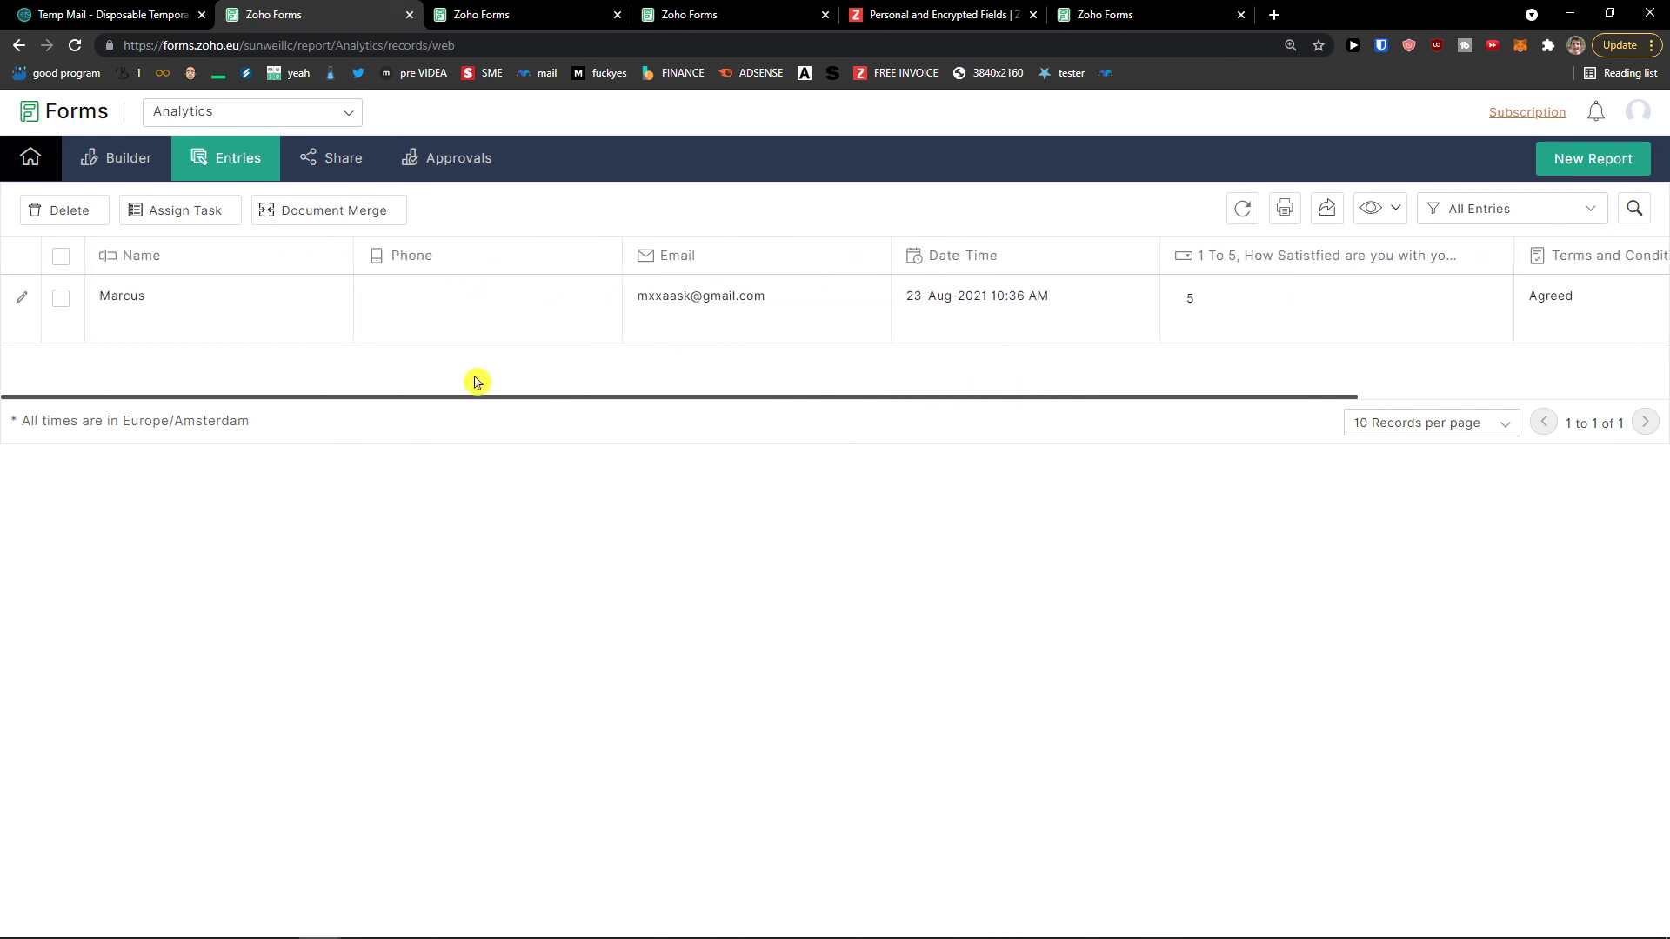
Step: Select the Analytics report's public permalink under Share and paste it into a private window
click(452, 165)
click(331, 167)
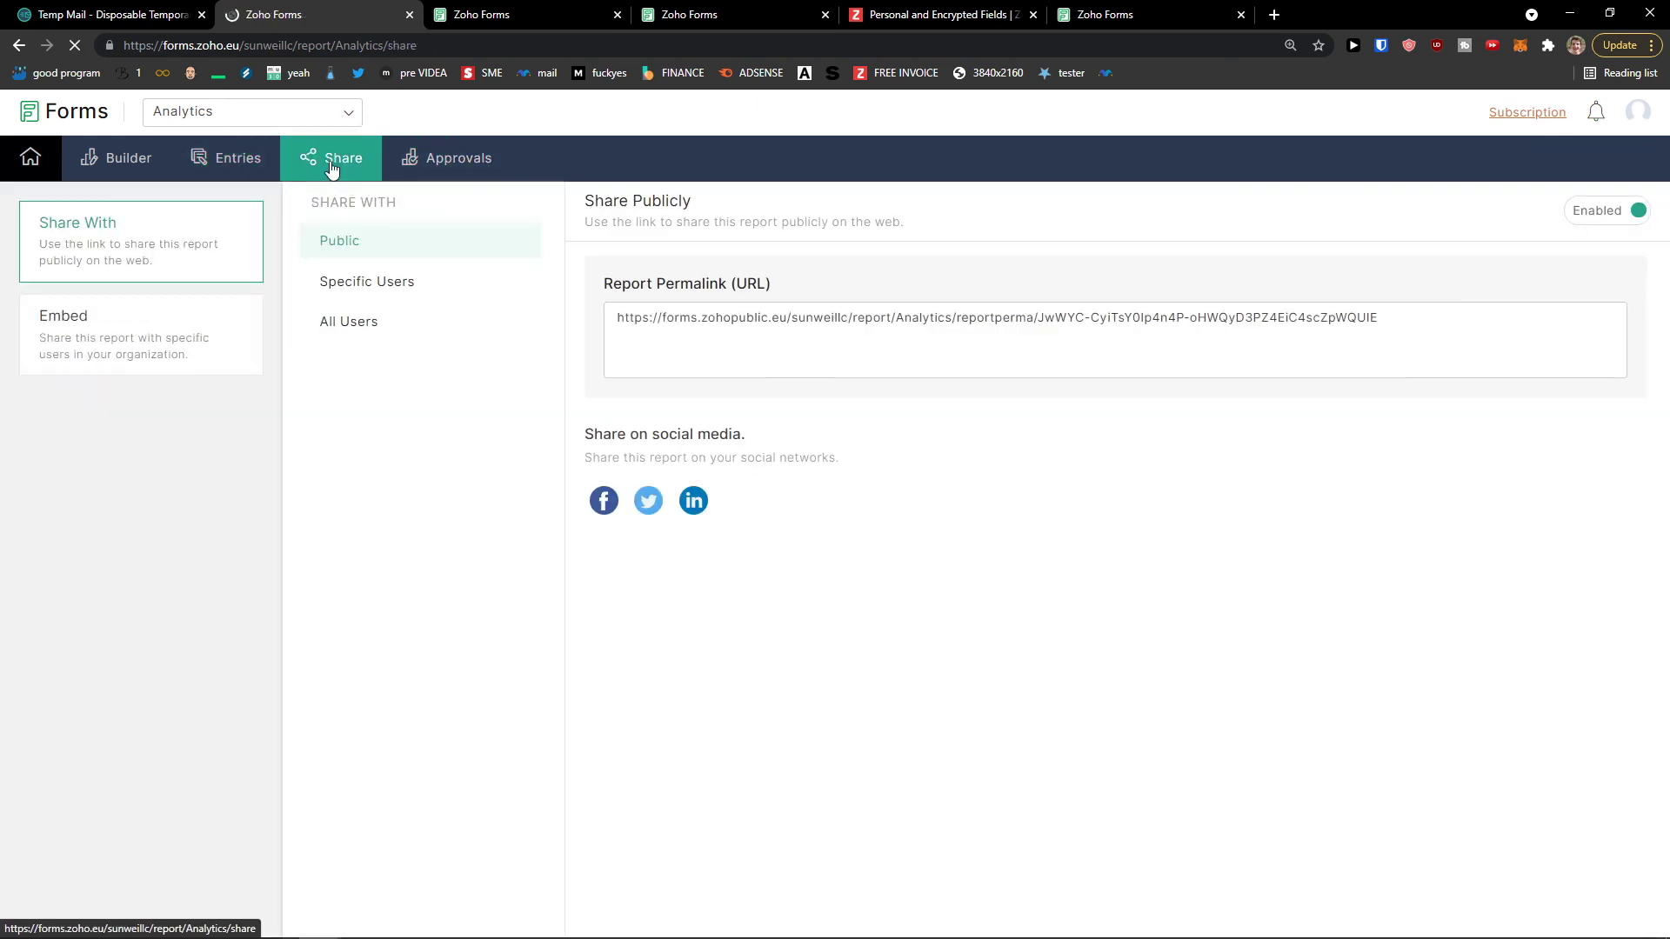
click(707, 337)
key(ctrl+c)
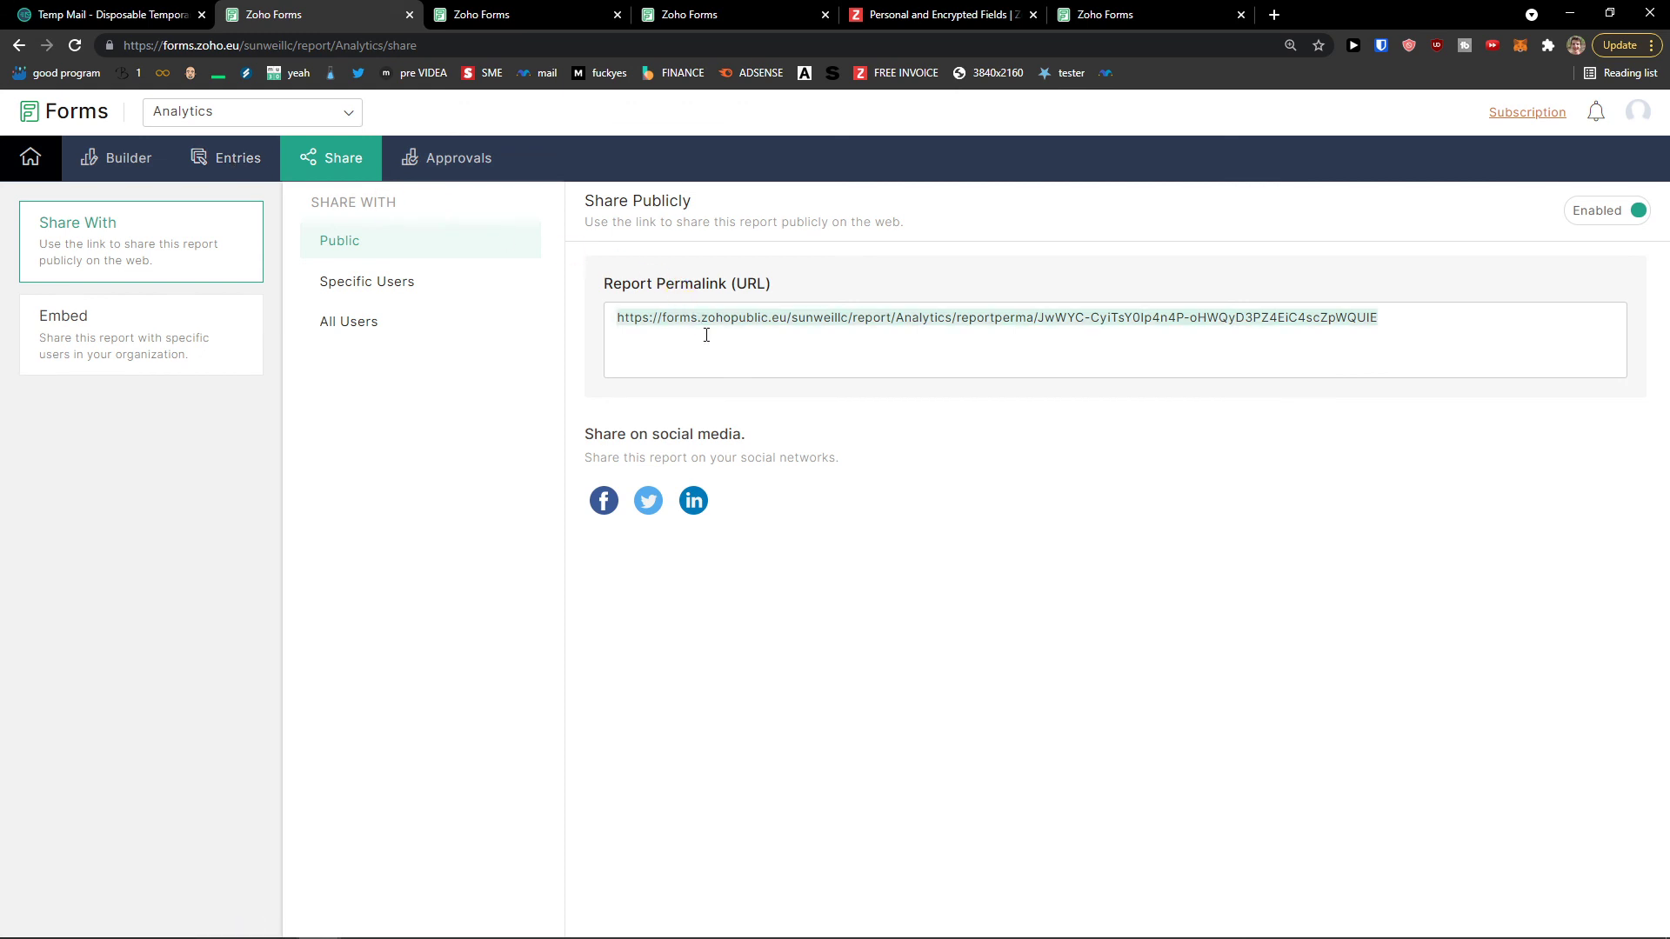
key(ctrl+shift+n)
key(ctrl+v)
key(Return)
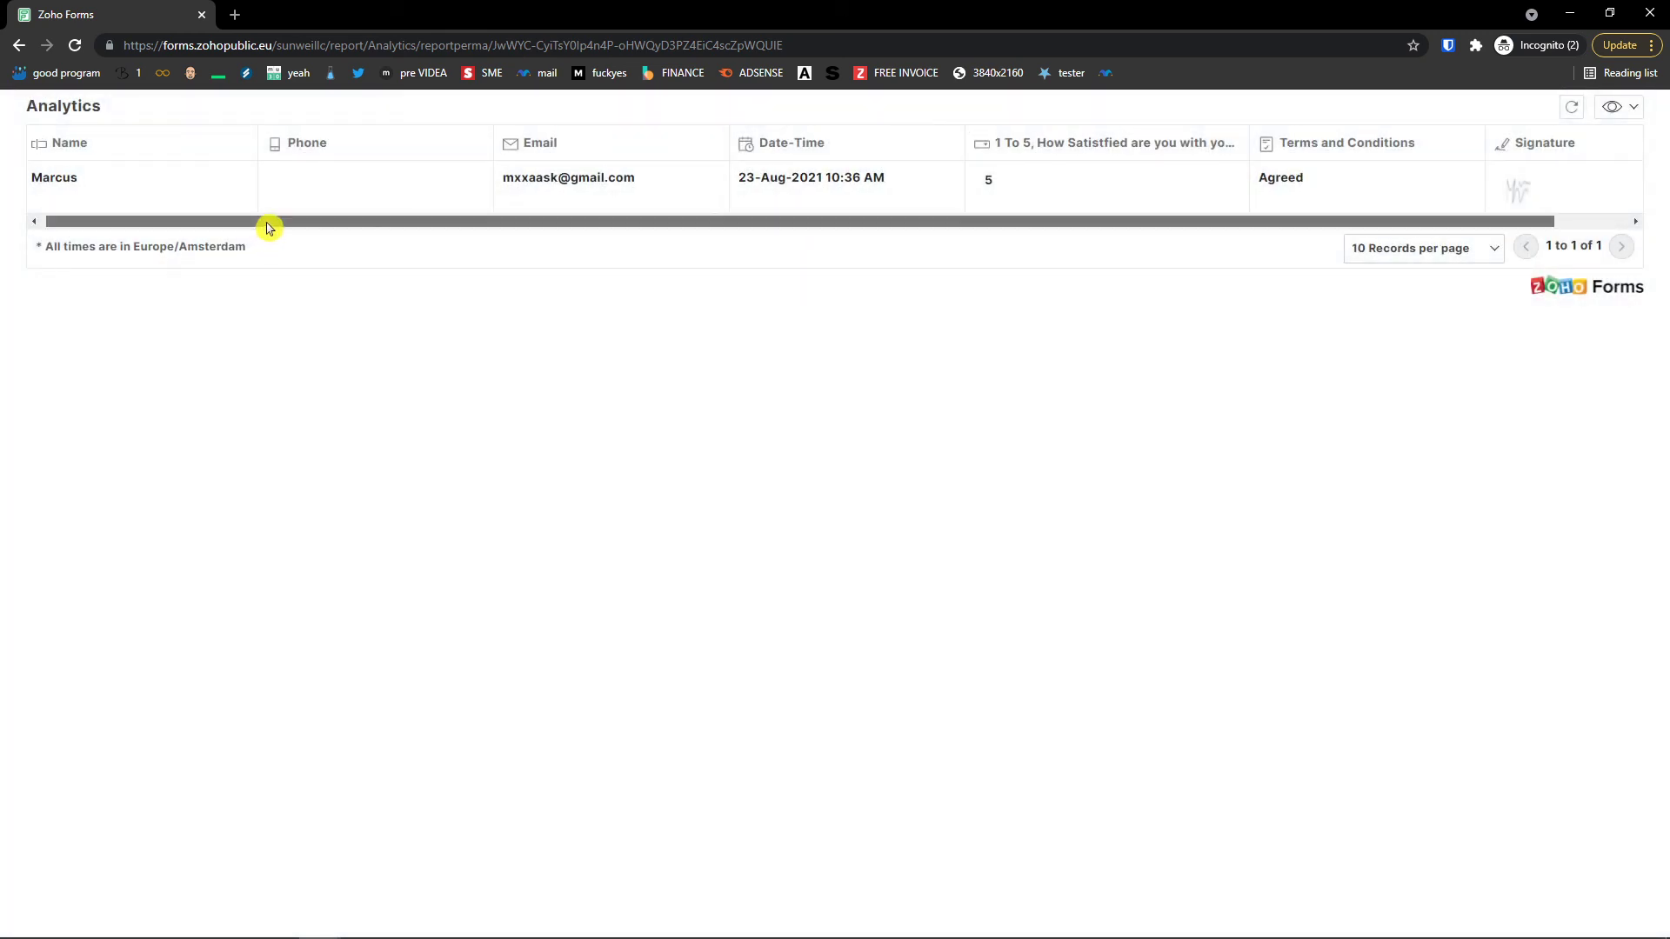
drag(269, 223, 82, 234)
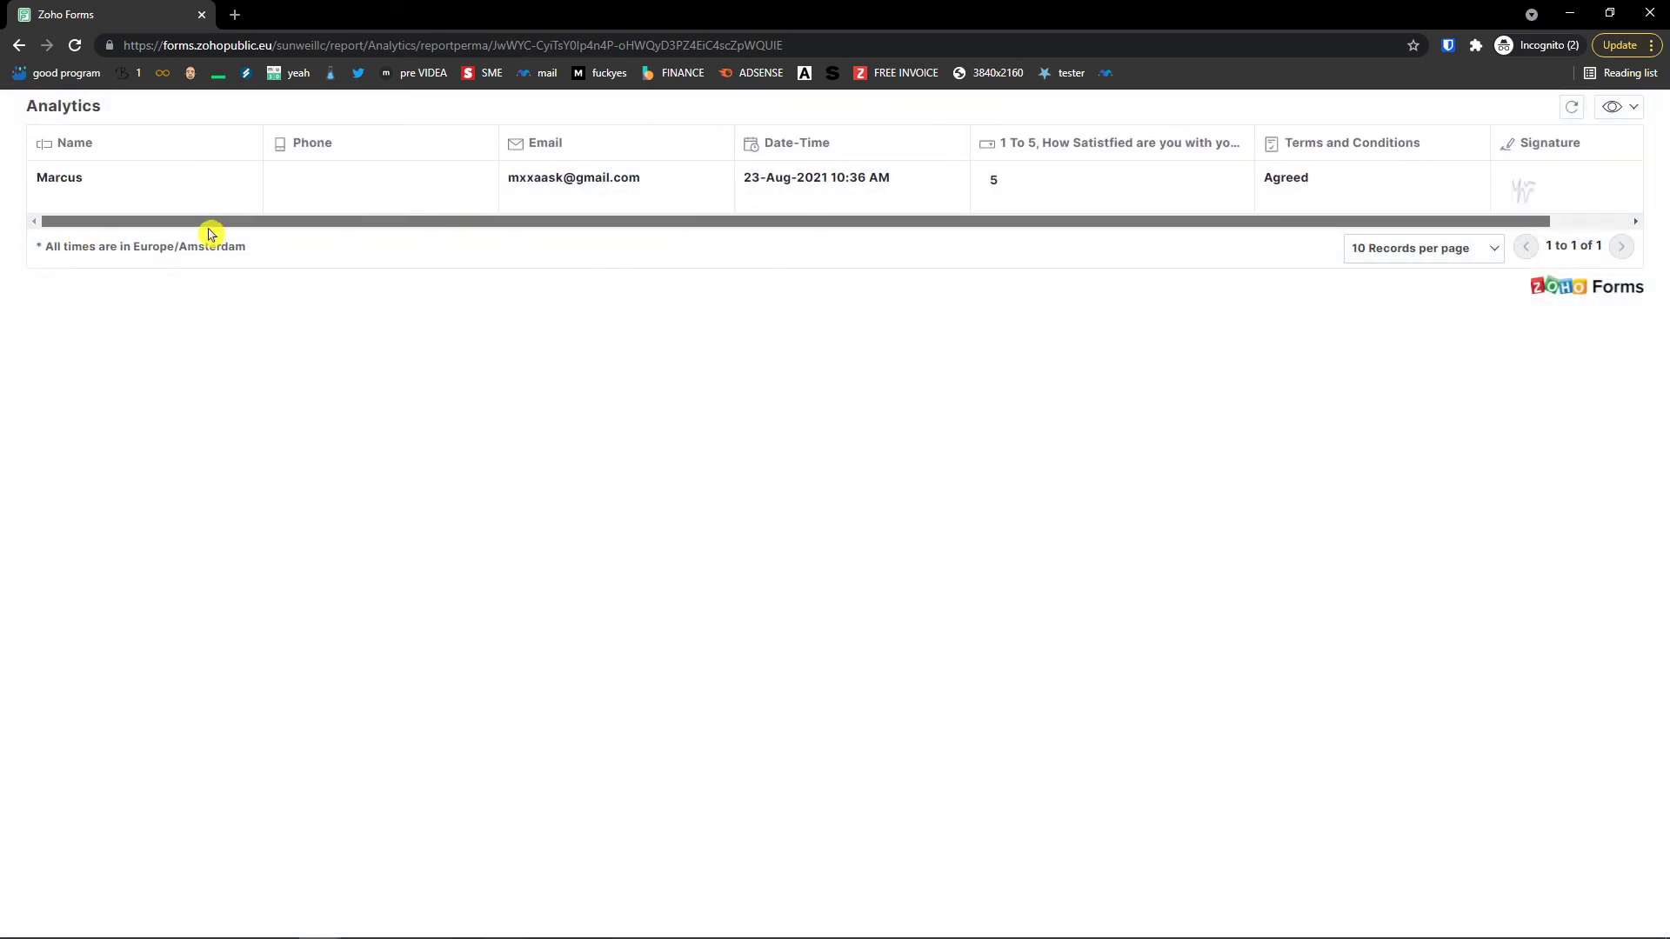
drag(211, 233, 199, 217)
drag(192, 217, 177, 218)
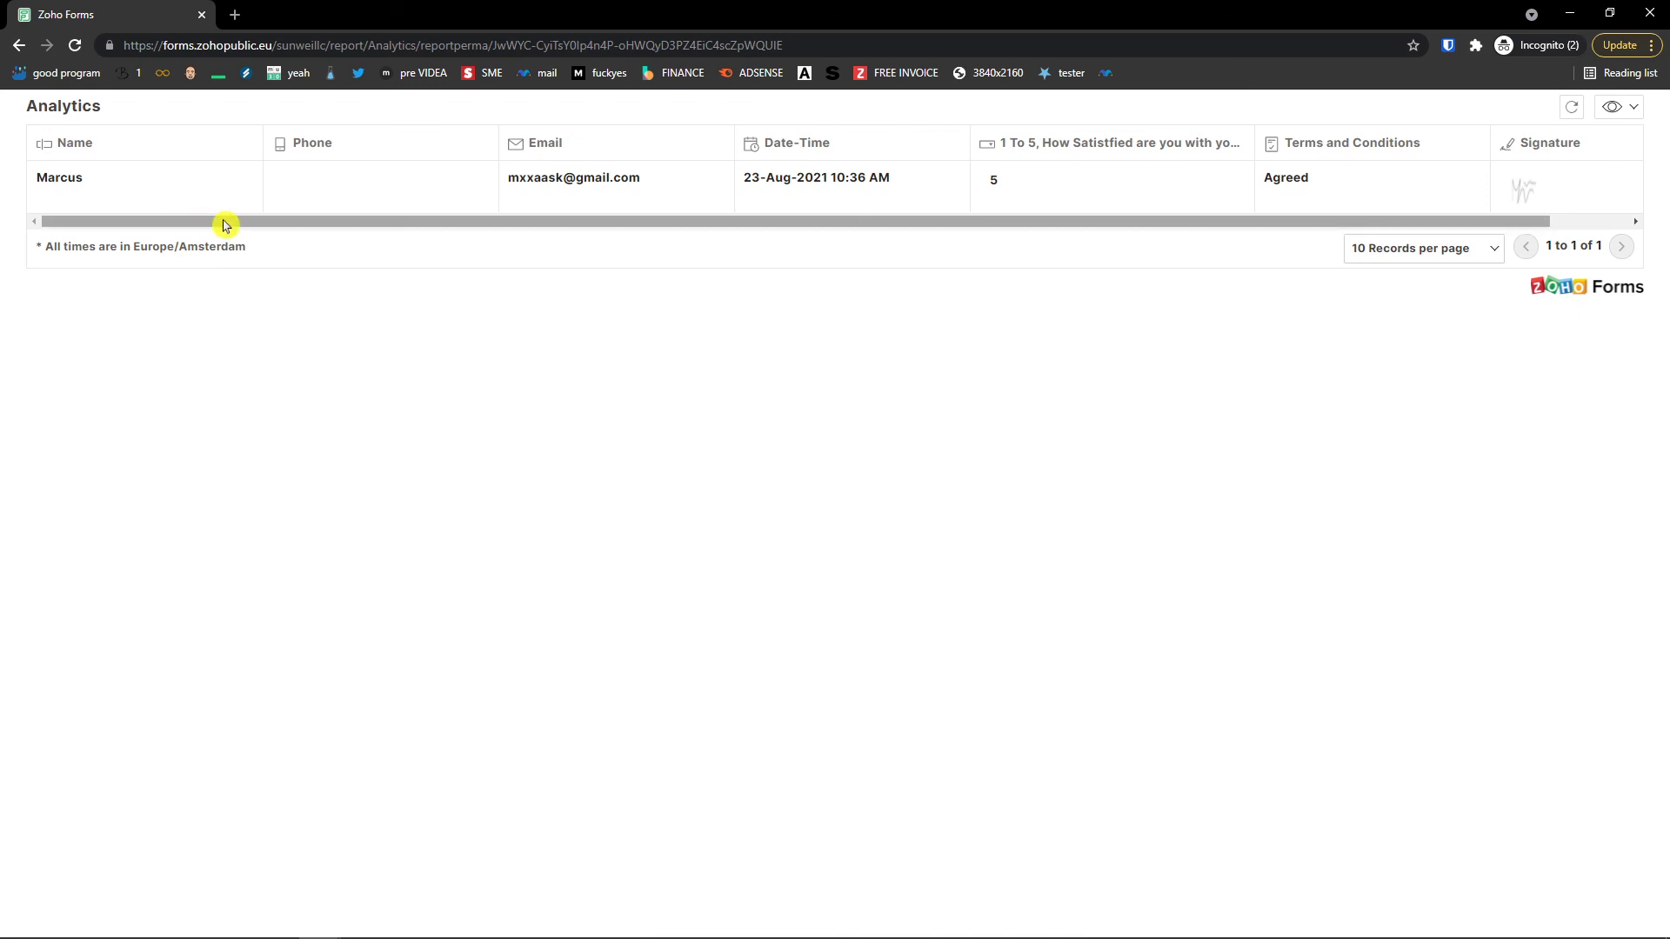
click(1650, 13)
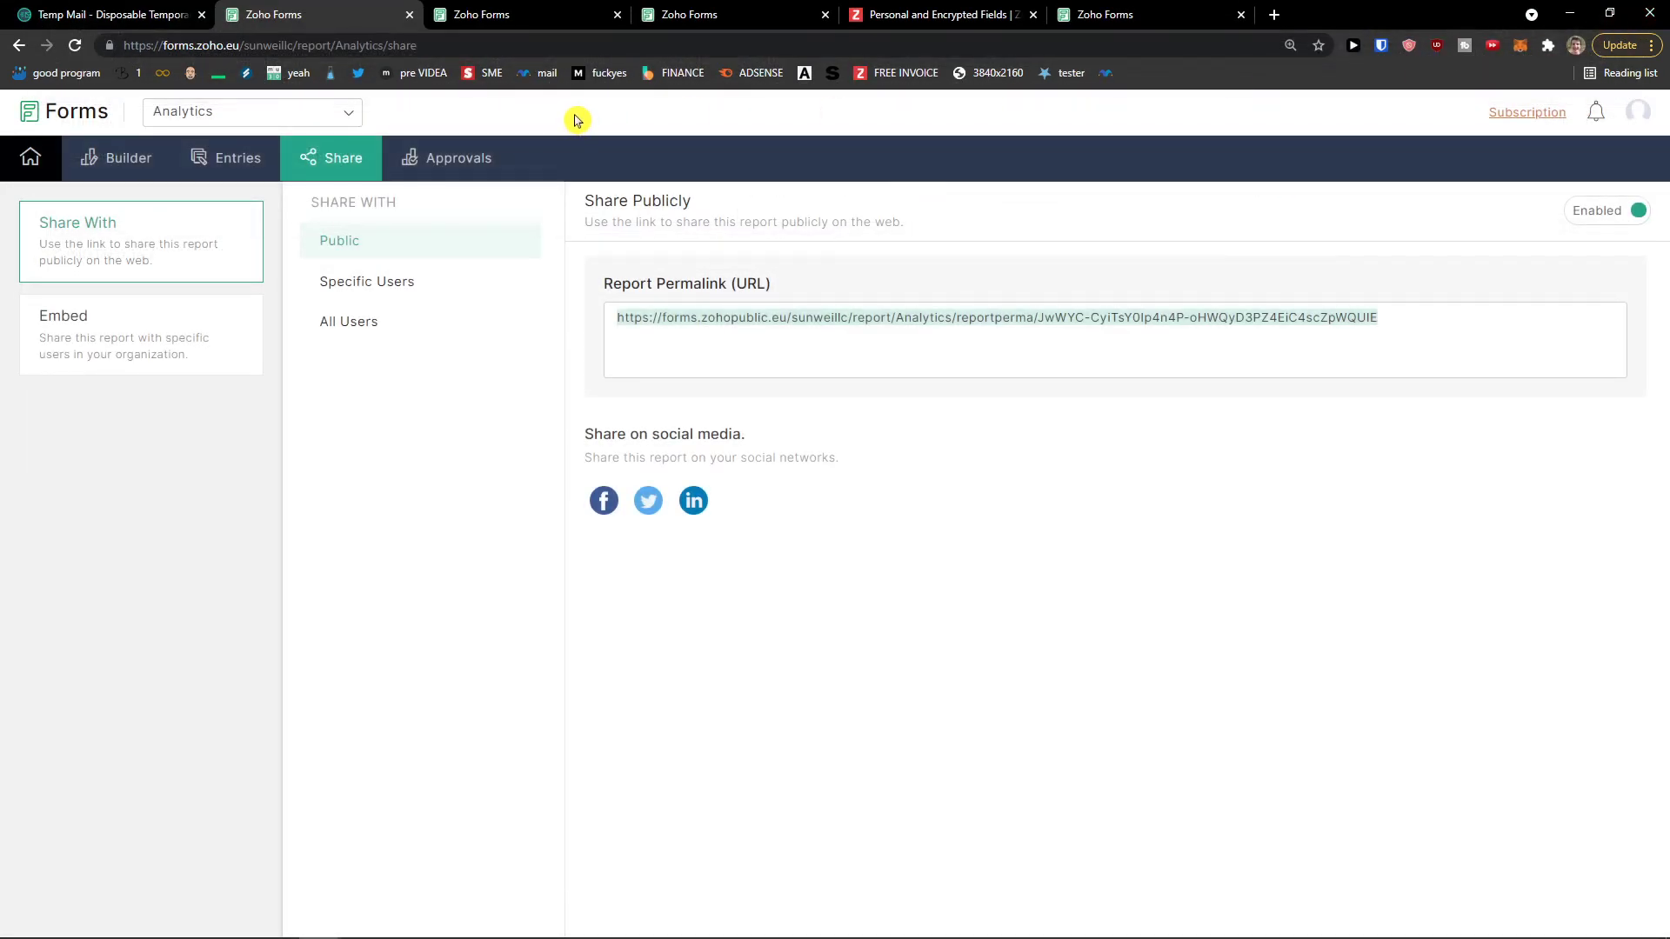
Step: Close the extra My Forms tab, leaving the live Youtube Satisfaction form in view
click(539, 17)
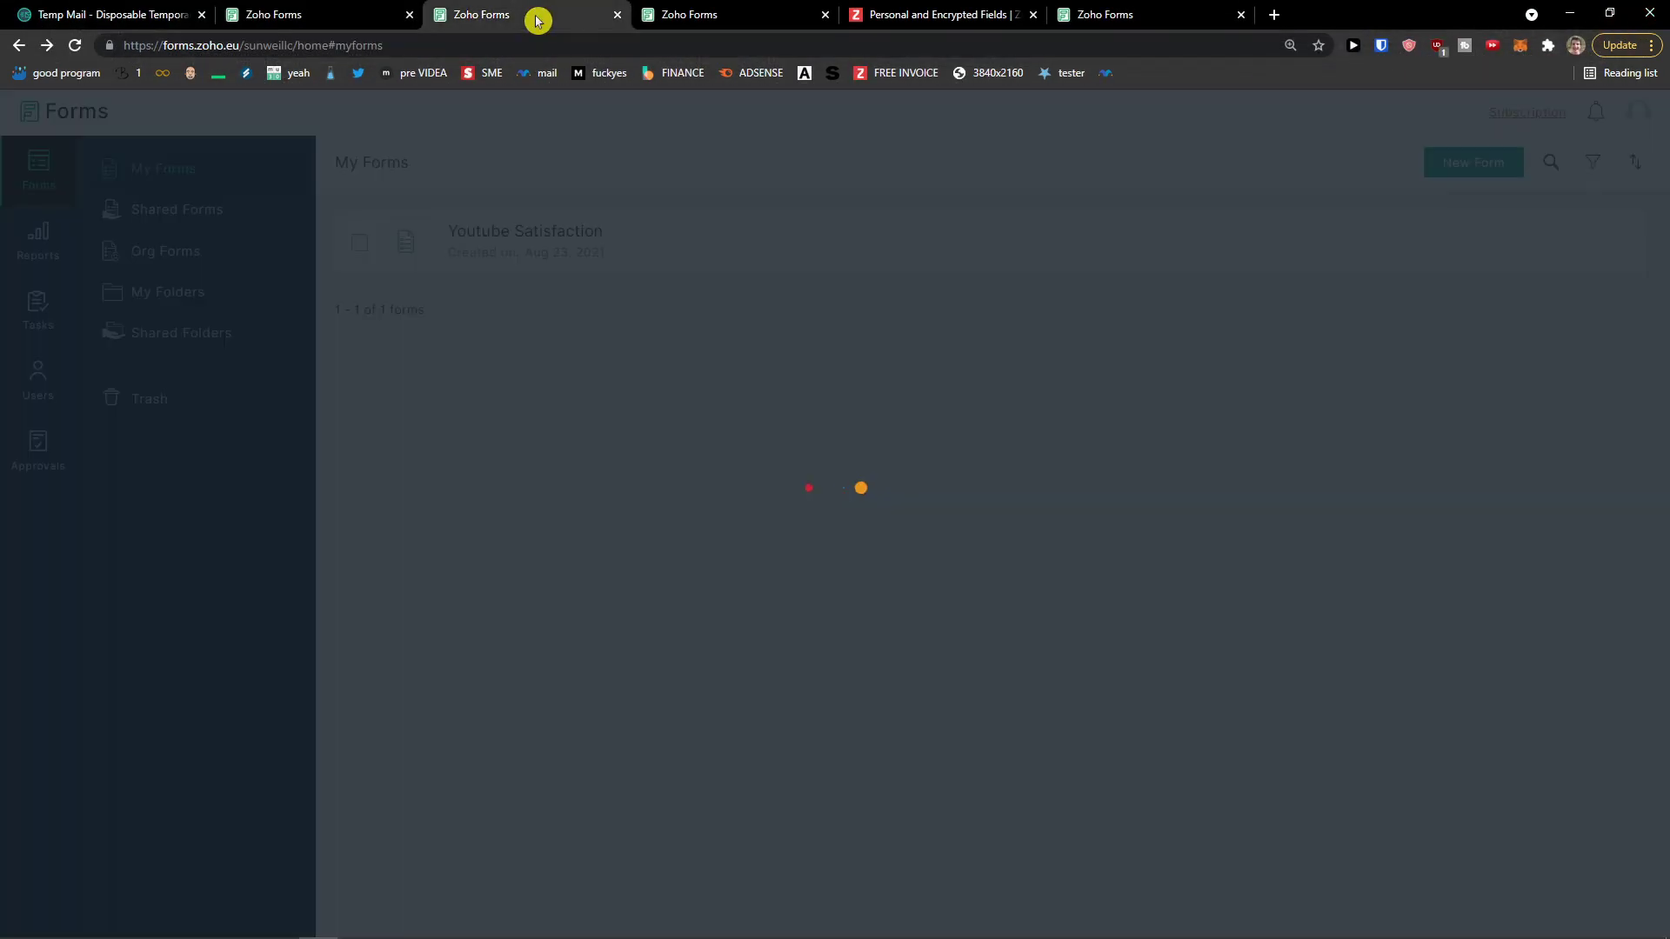
click(615, 16)
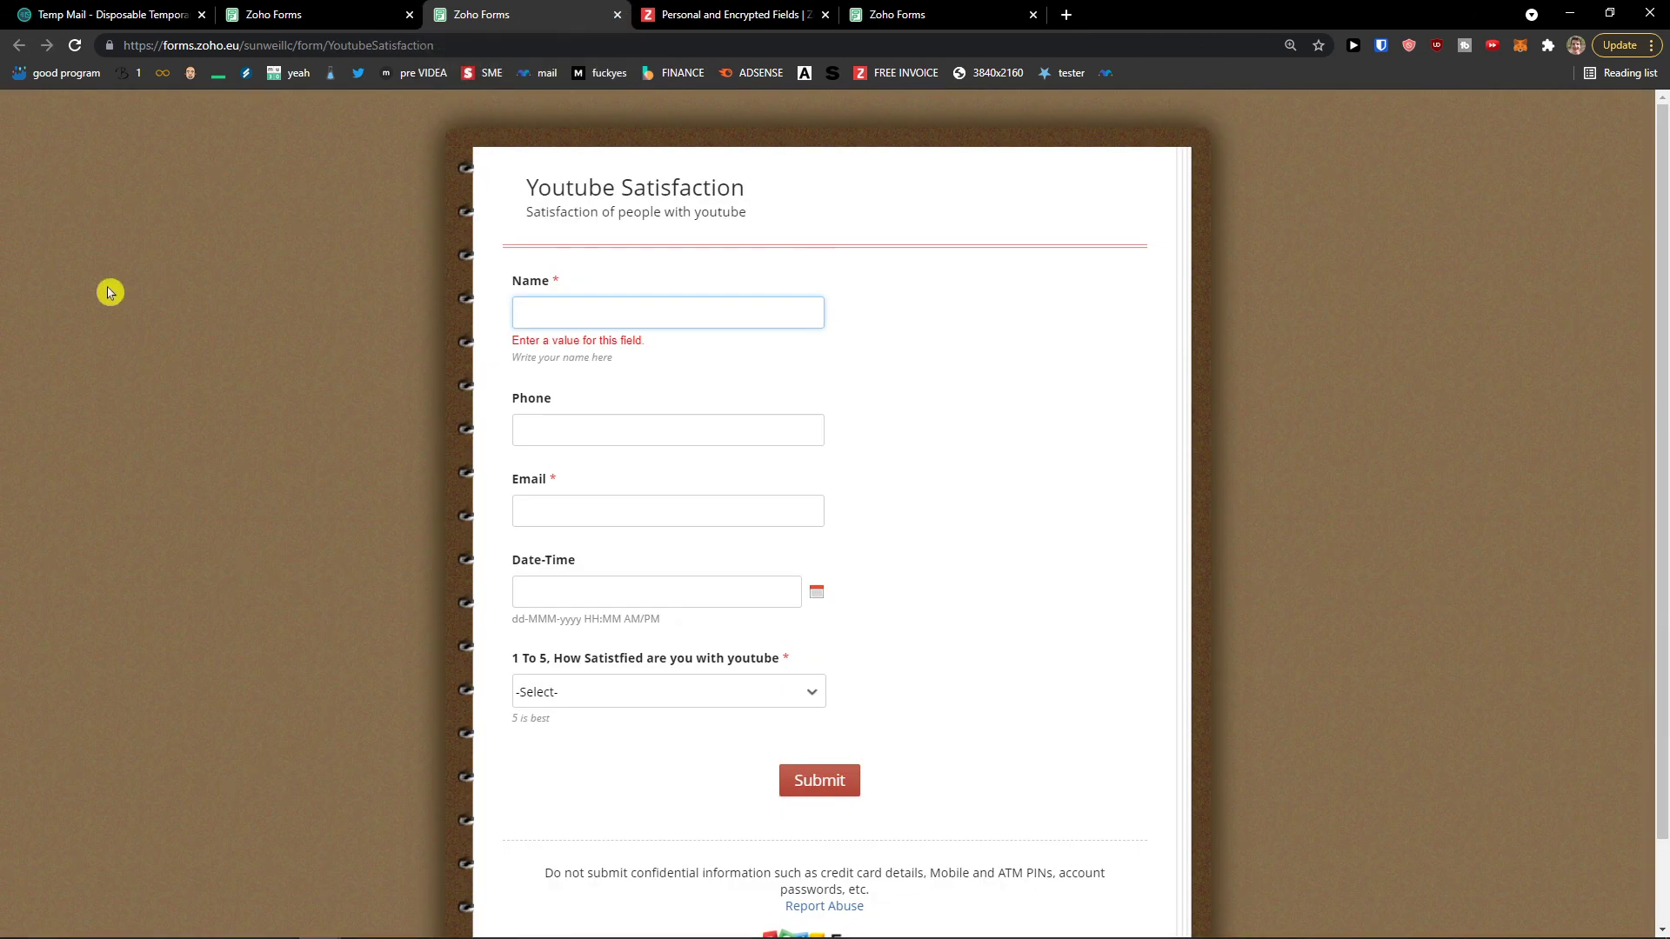